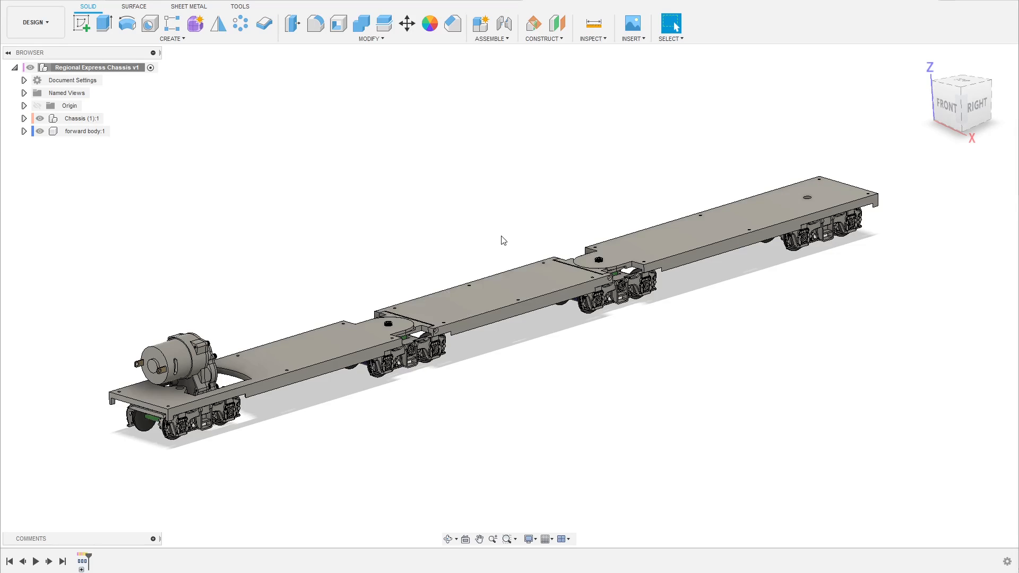
mouse_move(497, 235)
shift+middle_down()
mouse_move(492, 225)
mouse_move(480, 232)
mouse_move(485, 246)
mouse_move(502, 225)
mouse_move(485, 234)
mouse_move(464, 225)
mouse_move(492, 229)
shift+middle_up()
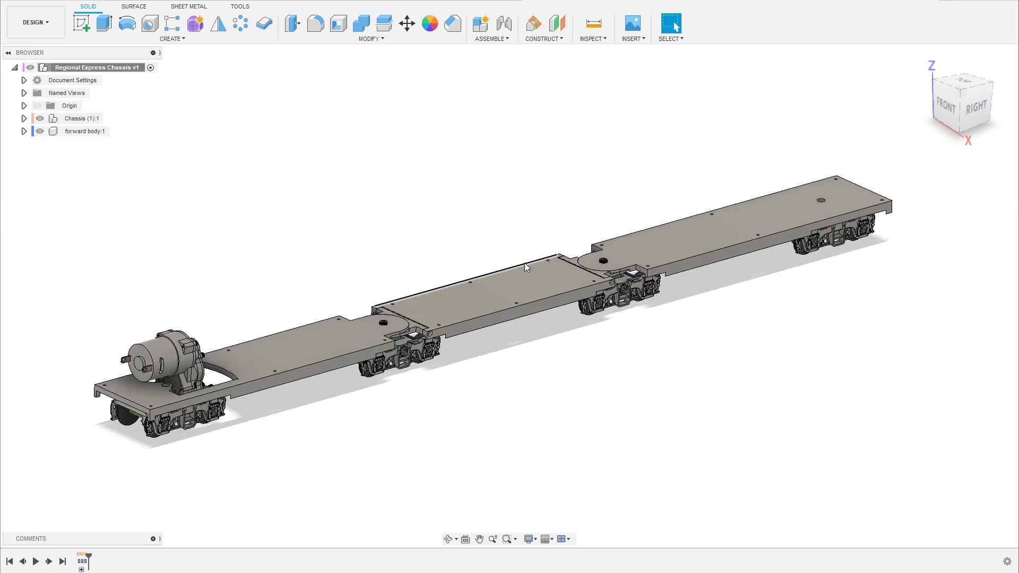
scroll(524, 263, up, 1)
mouse_move(523, 263)
shift+middle_down()
mouse_move(496, 262)
mouse_move(512, 246)
mouse_move(536, 253)
mouse_move(507, 272)
mouse_move(518, 264)
mouse_move(534, 273)
shift+middle_up()
scroll(537, 271, down, 1)
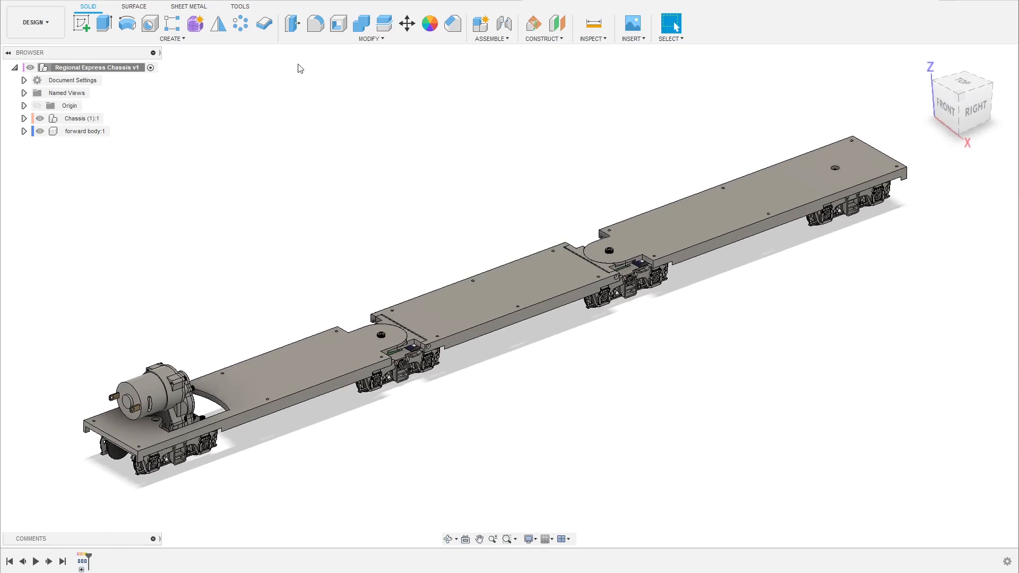
- Switch to the chassis design that includes the track and examine how the articulated sections and motor bogie sit on the curve
click(339, 1)
scroll(364, 237, down, 2)
mouse_move(401, 255)
shift+middle_down()
mouse_move(402, 270)
mouse_move(390, 271)
mouse_move(405, 261)
shift+middle_up()
scroll(439, 402, up, 3)
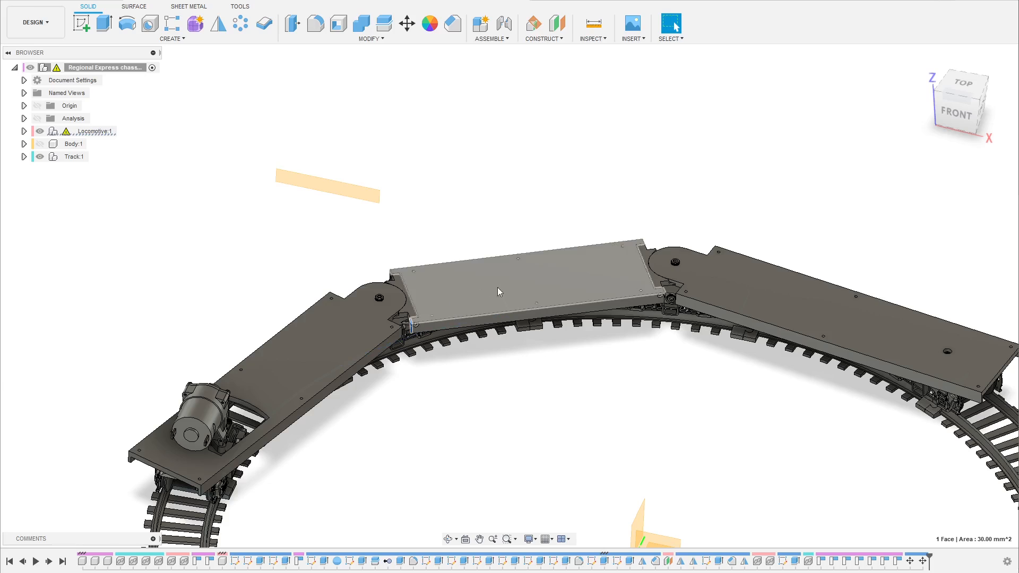
shift+middle_drag(220, 443, 607, 403)
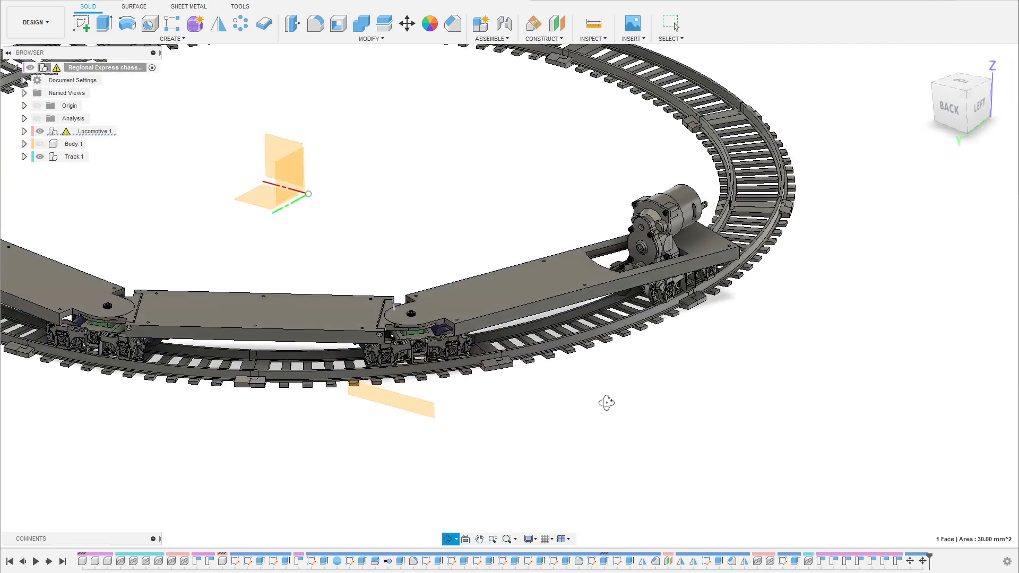
scroll(761, 384, down, 3)
scroll(387, 326, up, 1)
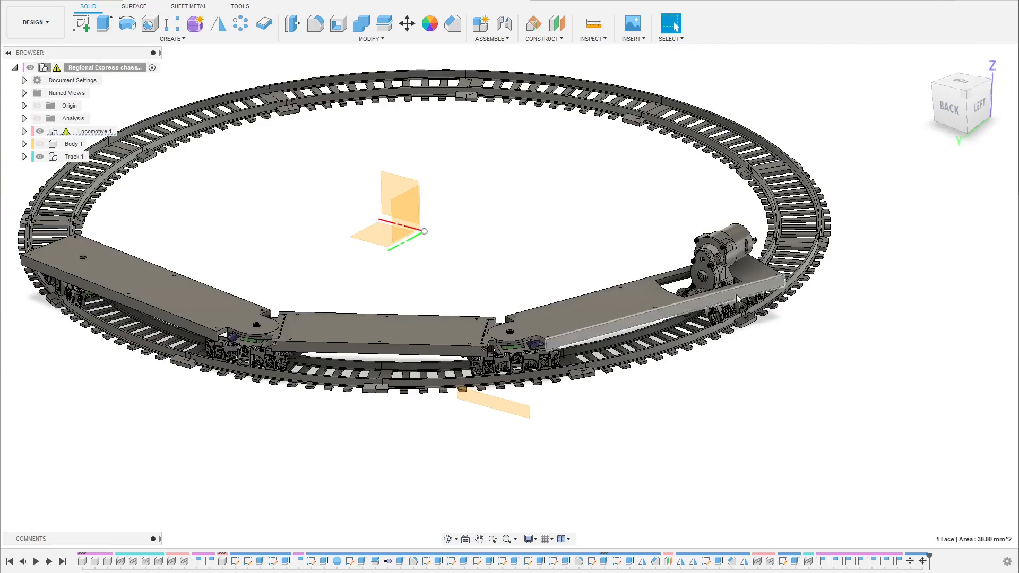
scroll(351, 376, up, 1)
shift+middle_drag(406, 320, 245, 336)
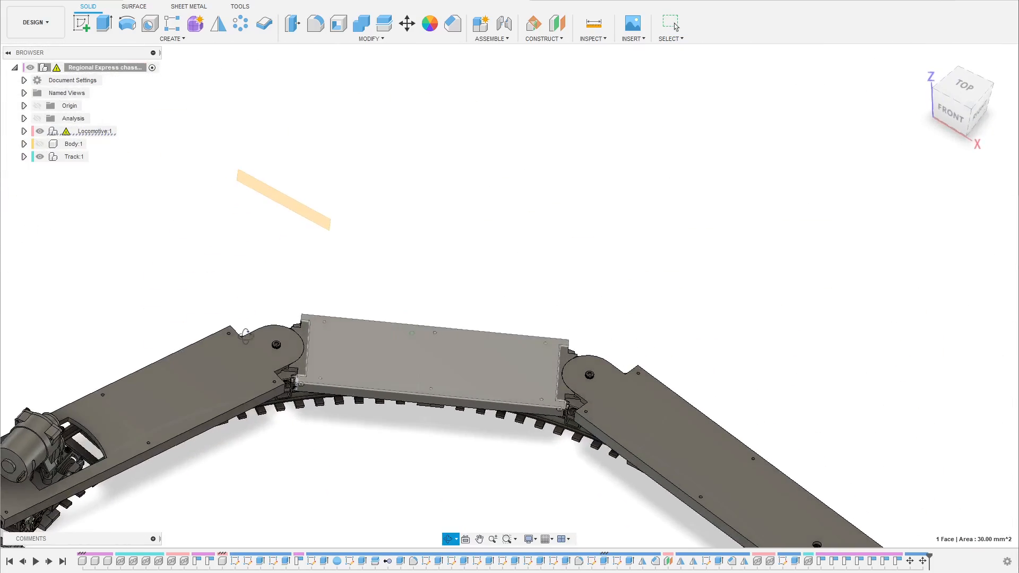
scroll(551, 186, down, 5)
mouse_move(544, 193)
shift+middle_down()
mouse_move(546, 220)
mouse_move(540, 196)
shift+middle_up()
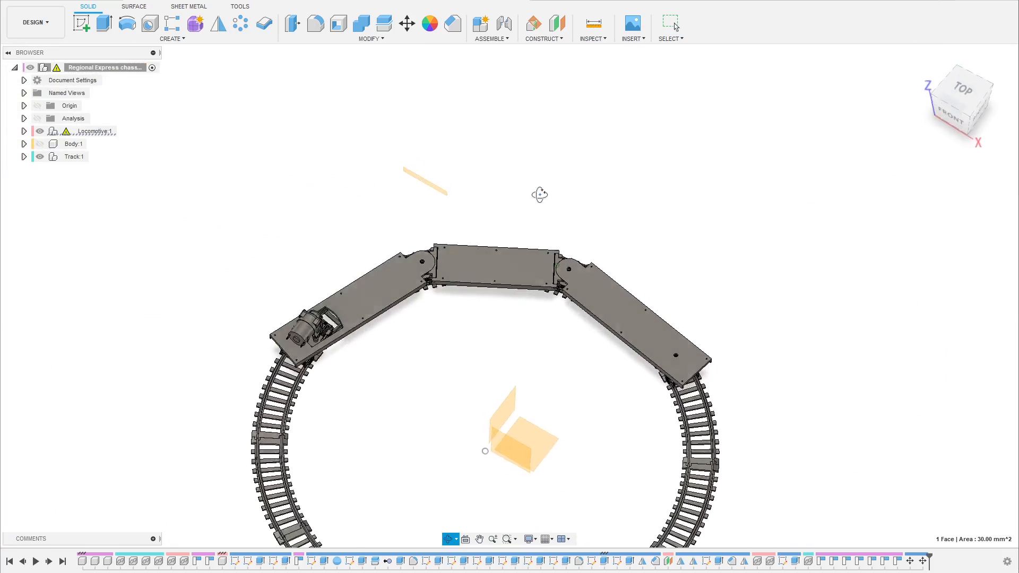
scroll(504, 272, up, 5)
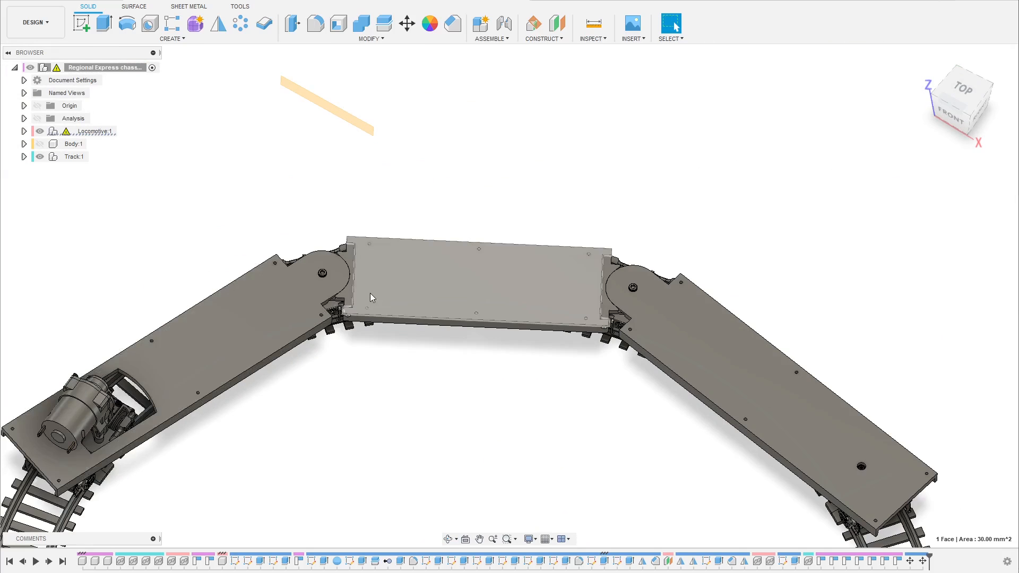
shift+middle_drag(546, 189, 803, 156)
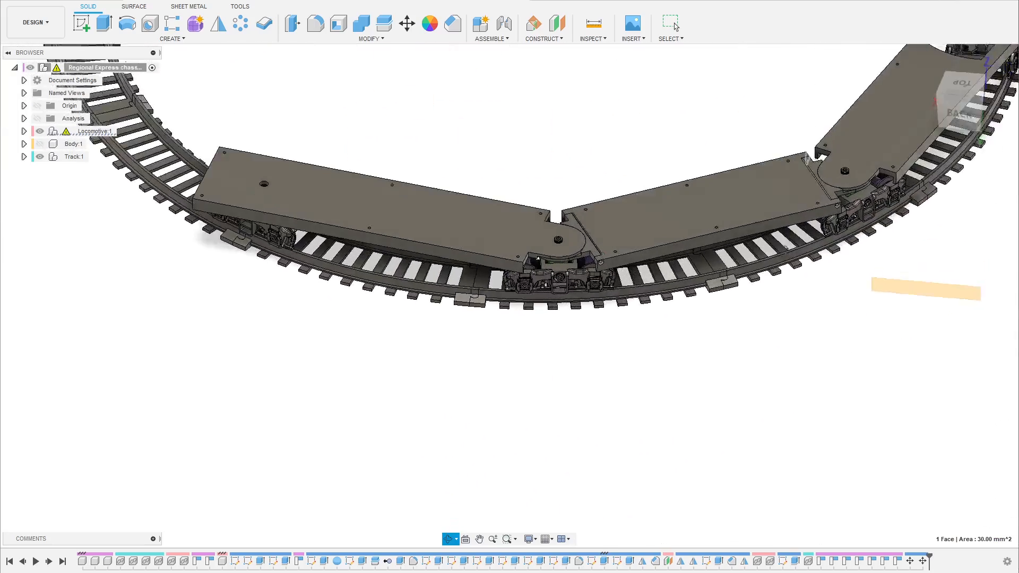
shift+middle_drag(788, 246, 701, 265)
scroll(442, 350, down, 4)
scroll(776, 265, up, 5)
shift+middle_drag(738, 231, 703, 218)
scroll(440, 408, down, 4)
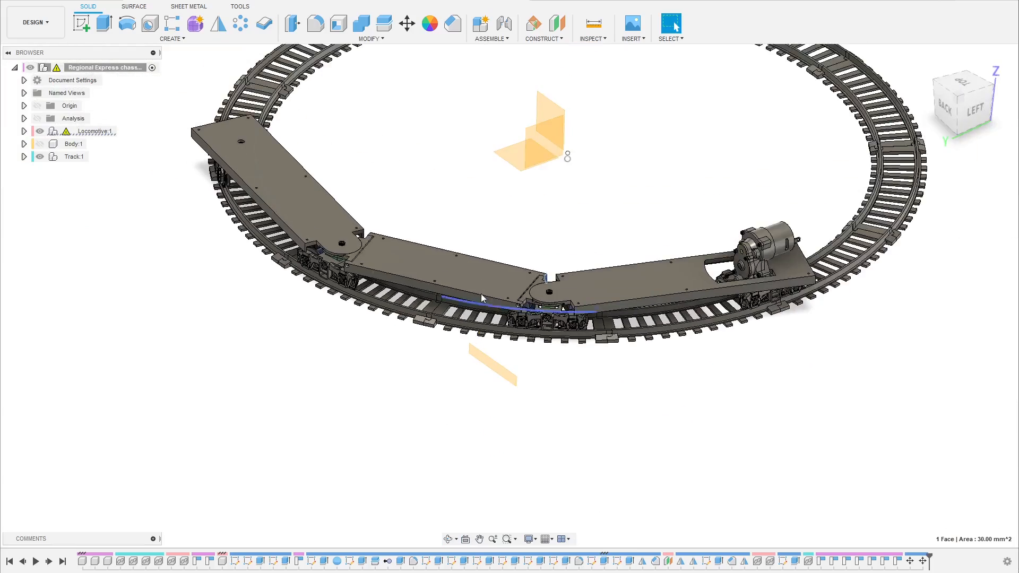
scroll(458, 275, up, 1)
shift+middle_drag(466, 275, 325, 286)
scroll(495, 222, down, 2)
shift+middle_drag(495, 222, 494, 193)
scroll(506, 209, up, 2)
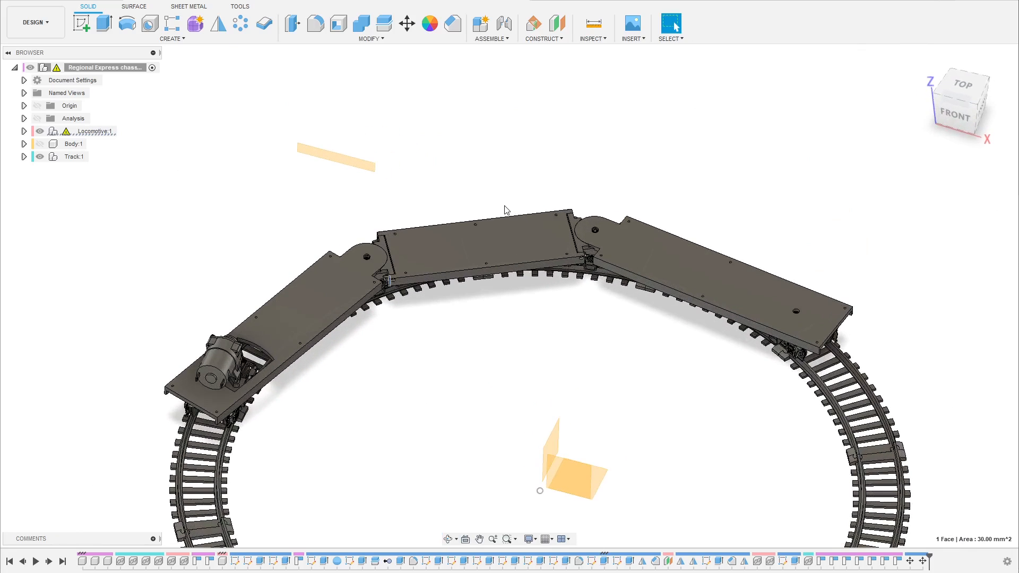
scroll(506, 210, up, 1)
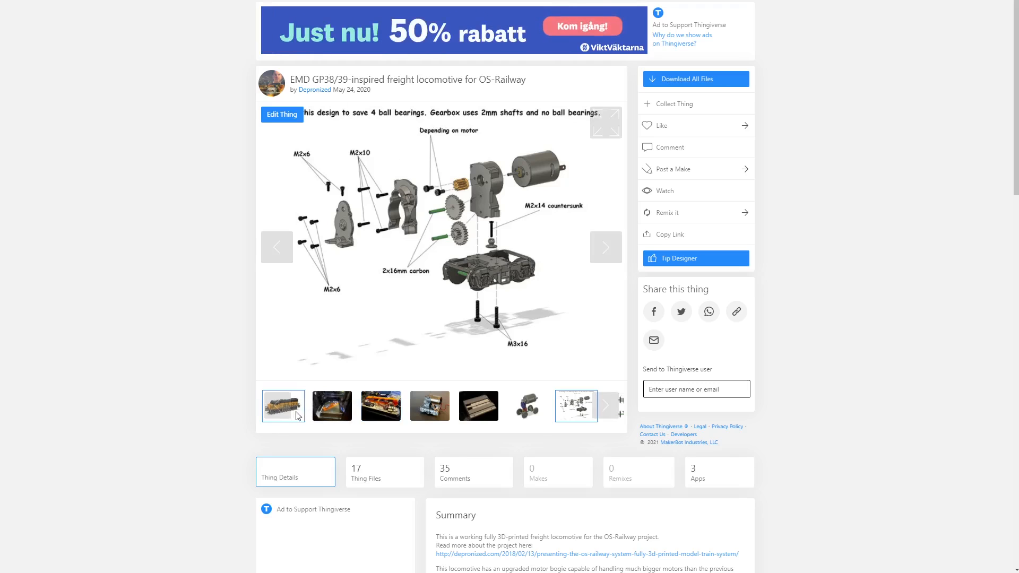
- View the motor gear train picture and the exploded bogie assembly picture in the Thingiverse freight locomotive gallery
click(541, 413)
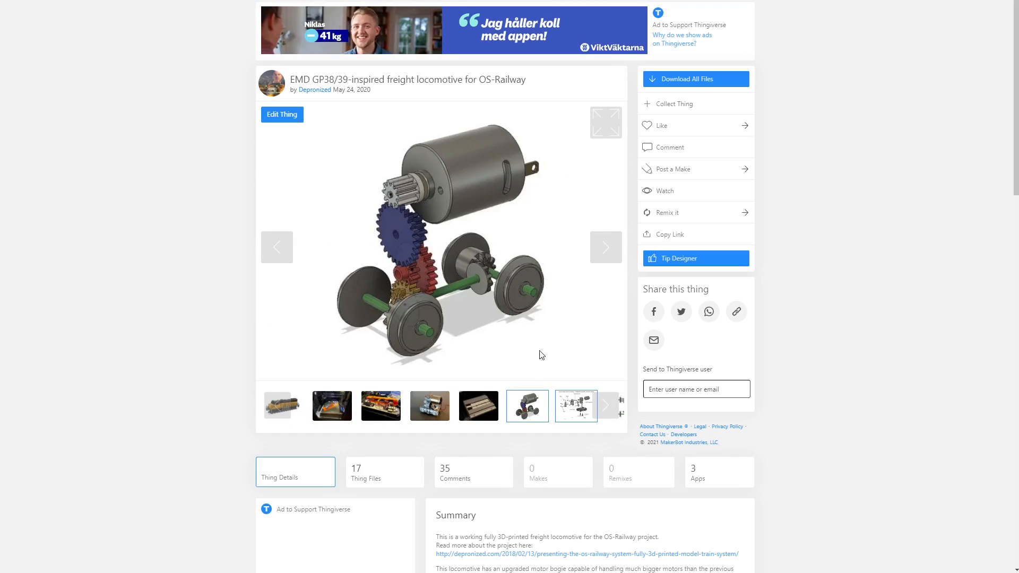
click(575, 408)
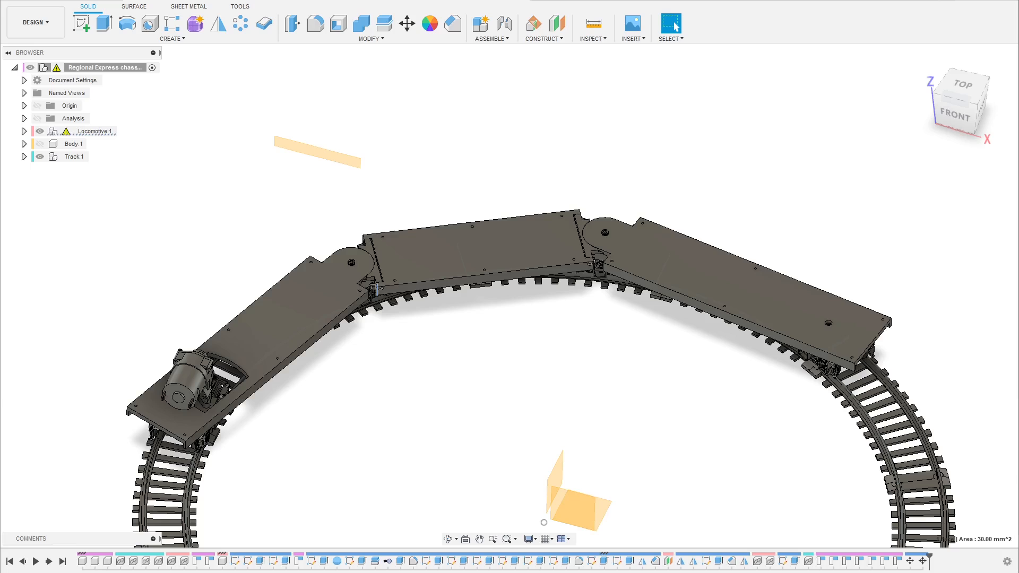
- Return to the Regional Express Chassis v1 design and activate the forward body component
click(656, 0)
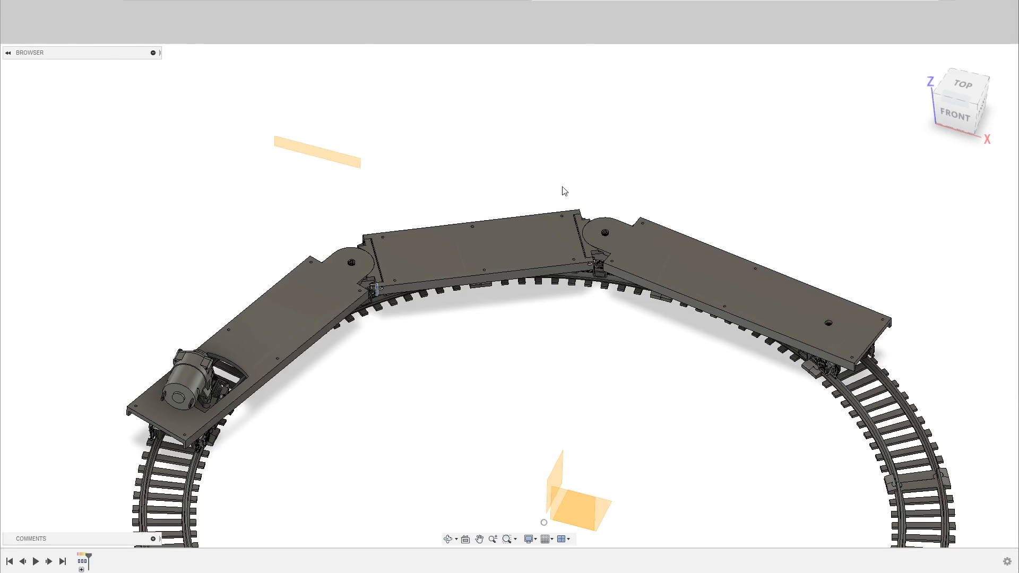
scroll(509, 394, down, 2)
mouse_move(521, 361)
shift+middle_down()
mouse_move(469, 357)
mouse_move(479, 381)
mouse_move(472, 361)
shift+middle_up()
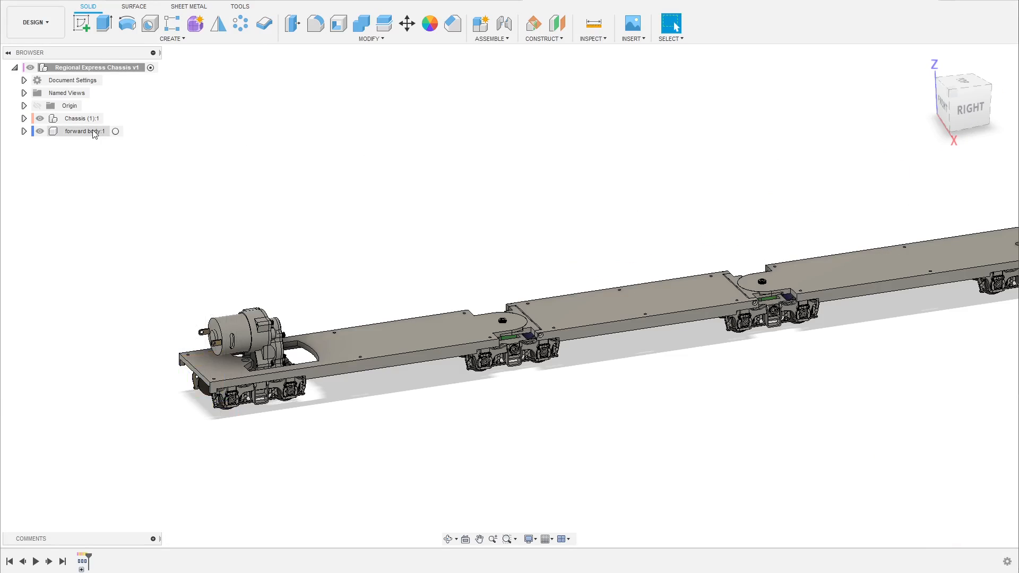
click(73, 133)
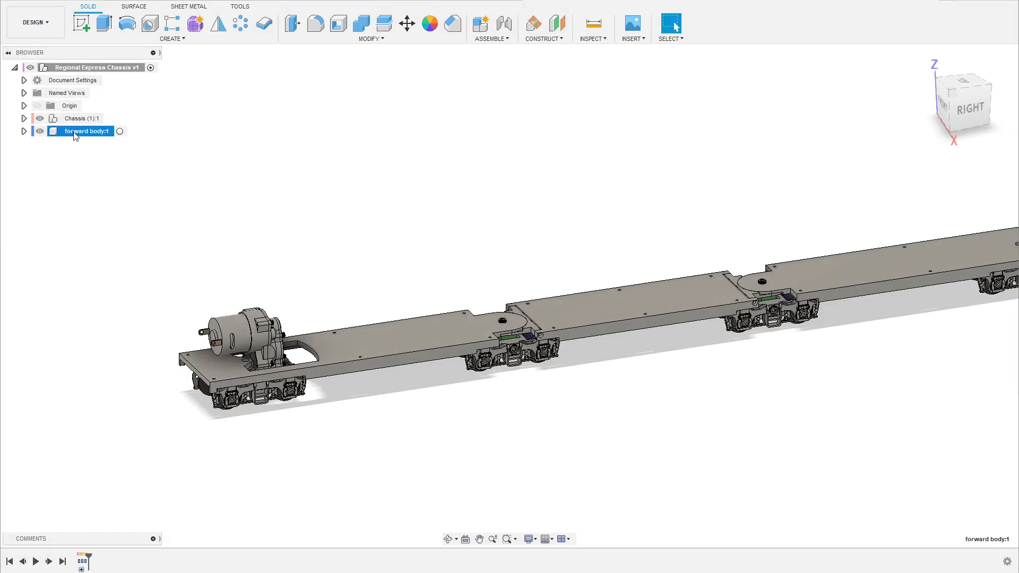
right_click(74, 134)
click(85, 140)
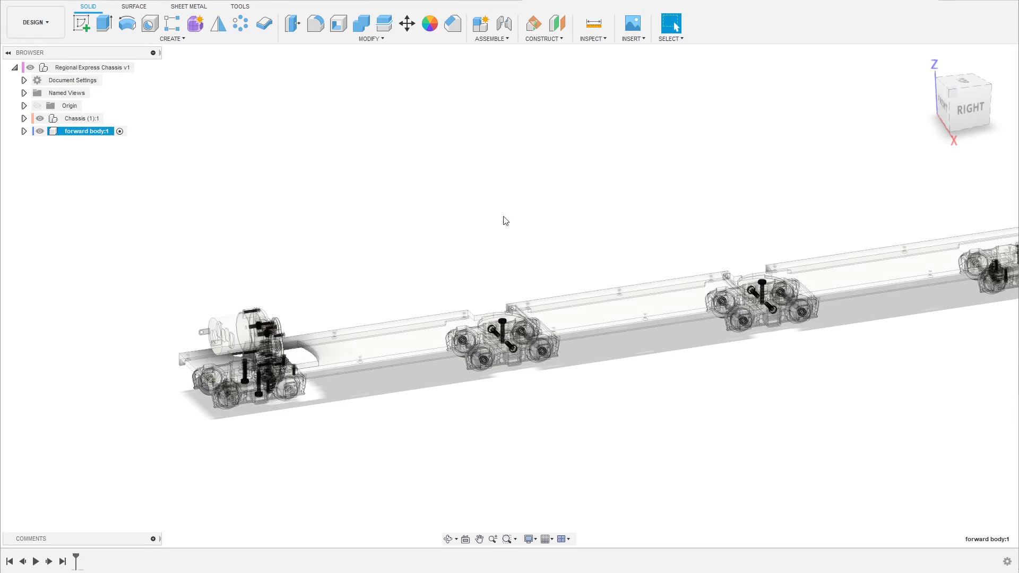
- Check the design history option of the root component and leave it as it is
scroll(236, 371, down, 3)
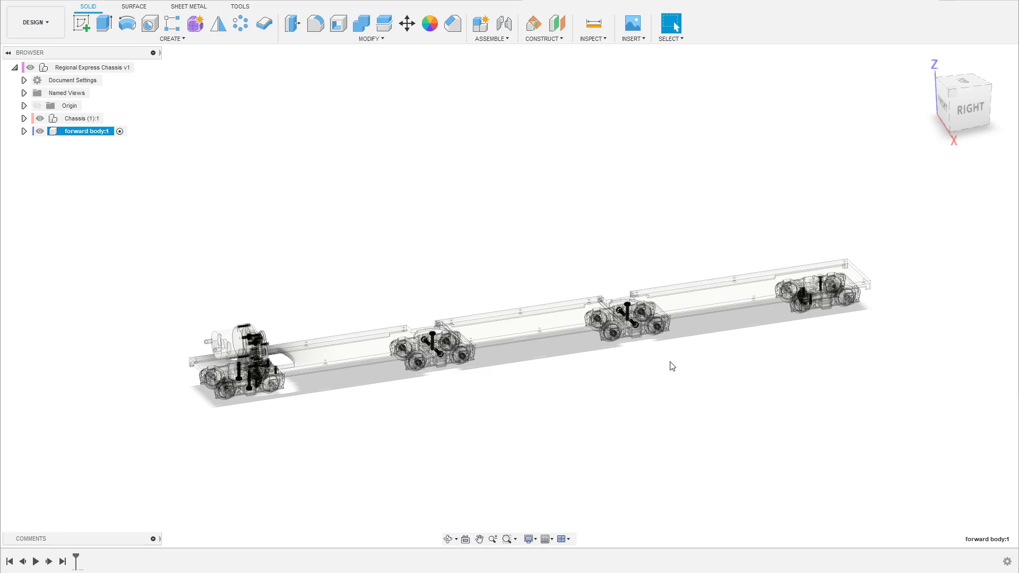
shift+middle_drag(651, 266, 629, 272)
shift+middle_drag(519, 299, 346, 214)
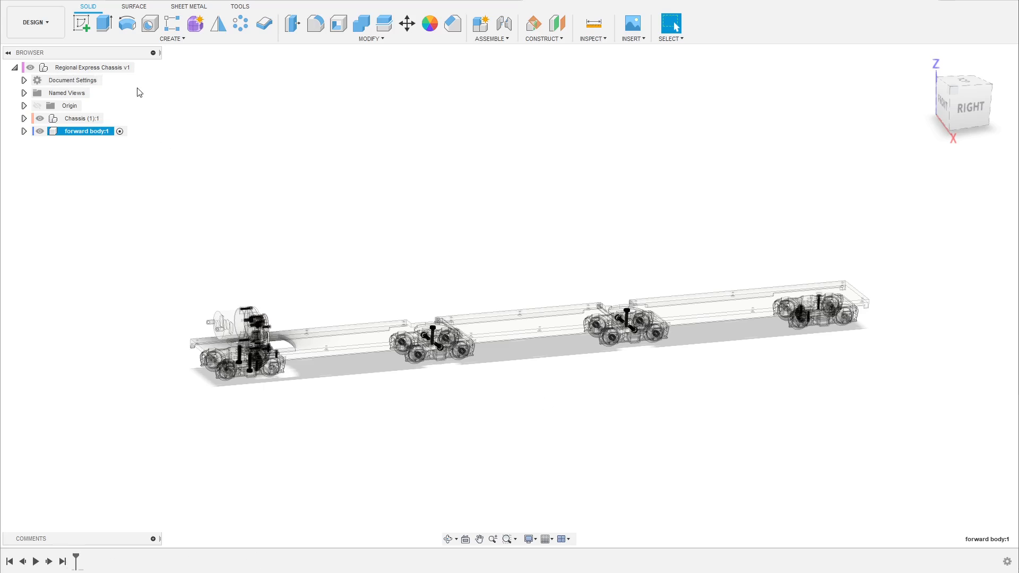
right_click(63, 69)
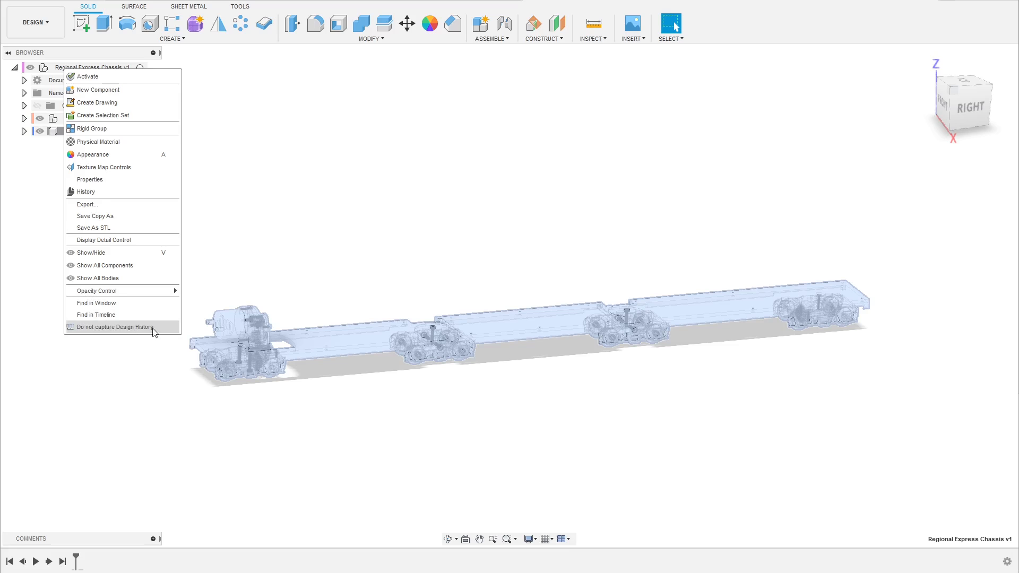
click(122, 372)
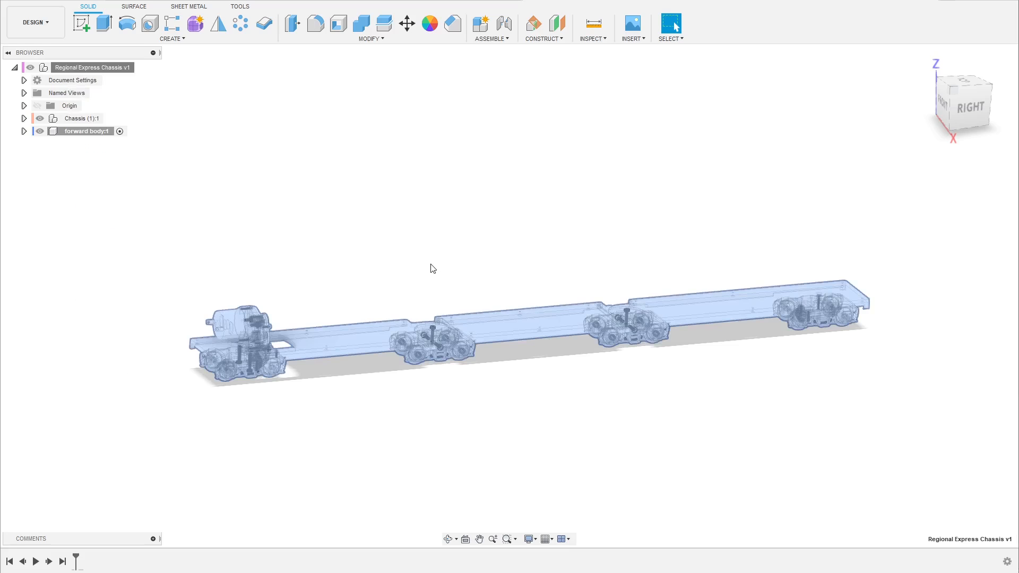
click(431, 268)
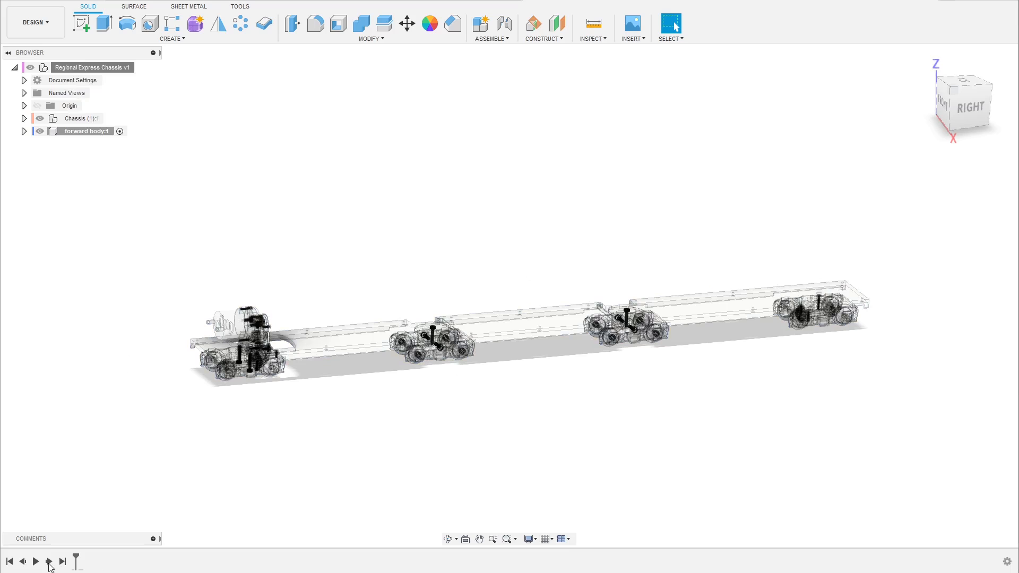
- Start a new sketch in the forward body component on the vertical YZ origin plane, facing the chassis side
scroll(450, 246, up, 3)
mouse_move(450, 245)
shift+middle_down()
mouse_move(457, 239)
mouse_move(460, 256)
mouse_move(448, 257)
mouse_move(444, 239)
mouse_move(455, 239)
mouse_move(458, 258)
shift+middle_up()
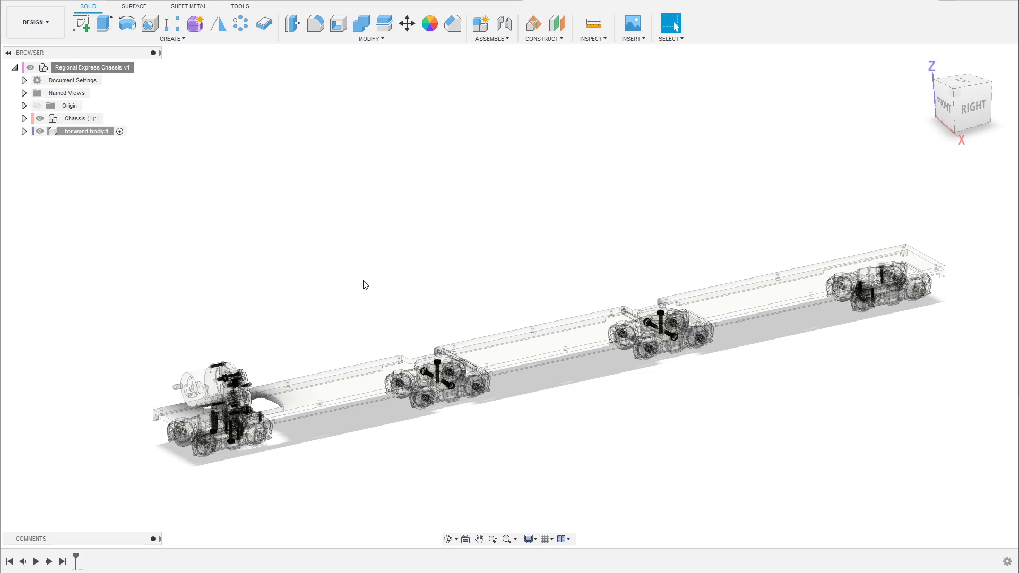
click(943, 104)
scroll(804, 247, up, 2)
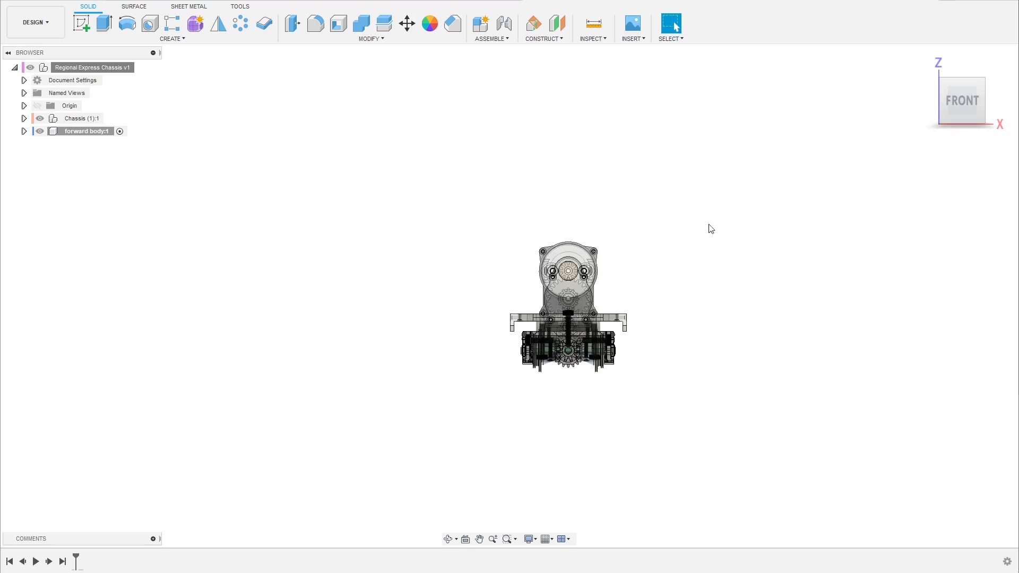
shift+middle_drag(687, 241, 703, 289)
key(Escape)
click(82, 23)
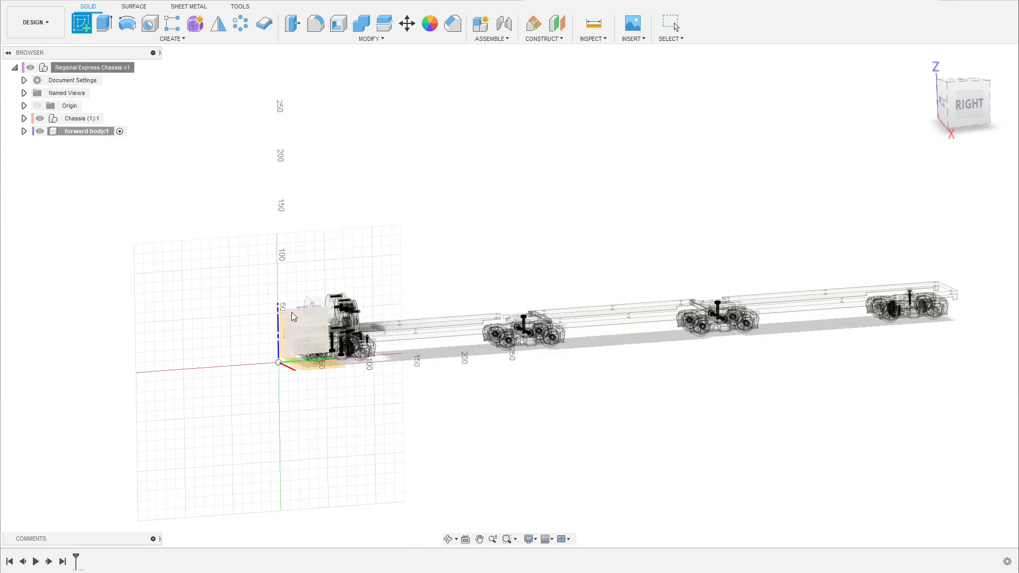
click(293, 316)
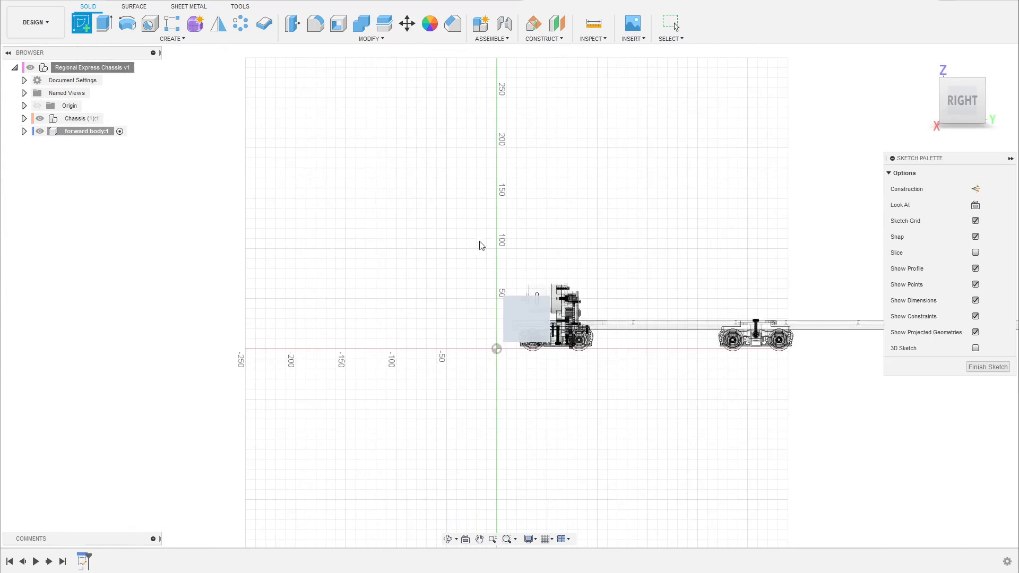
- Examine the side view of the front chassis section and its motor bogie relative to the sketch origin
scroll(733, 237, up, 5)
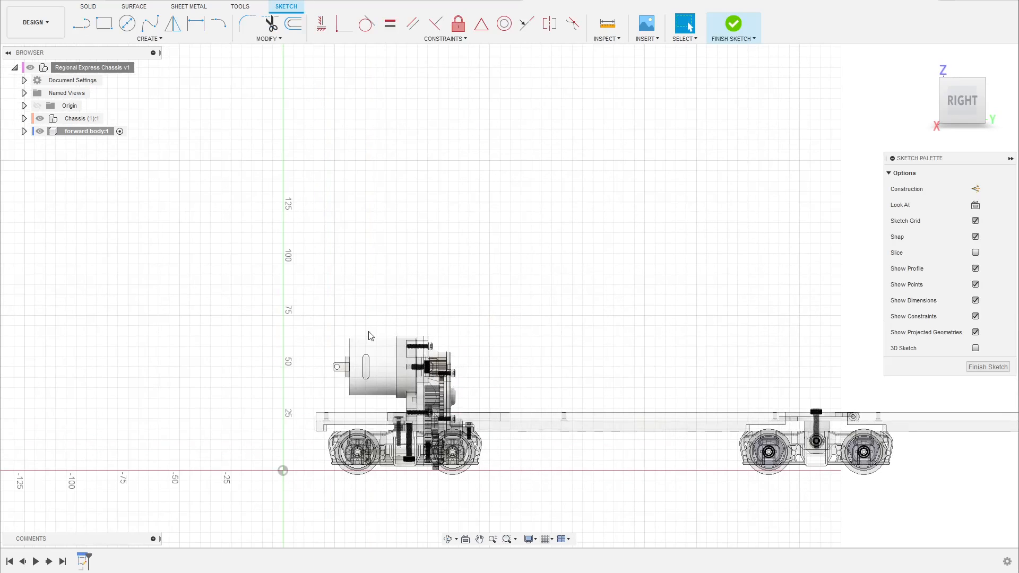
scroll(370, 335, down, 1)
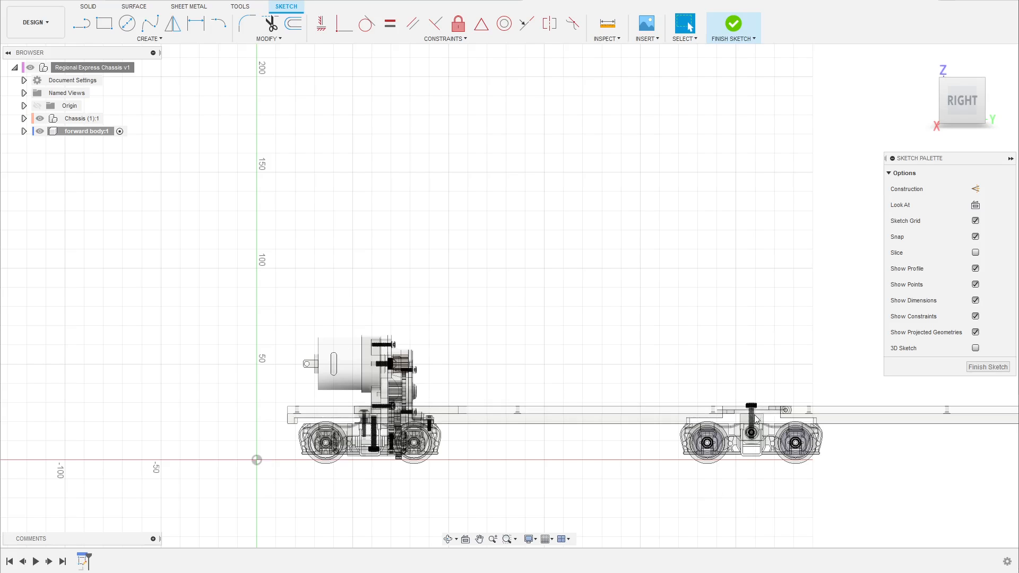
scroll(469, 324, down, 2)
scroll(566, 330, up, 3)
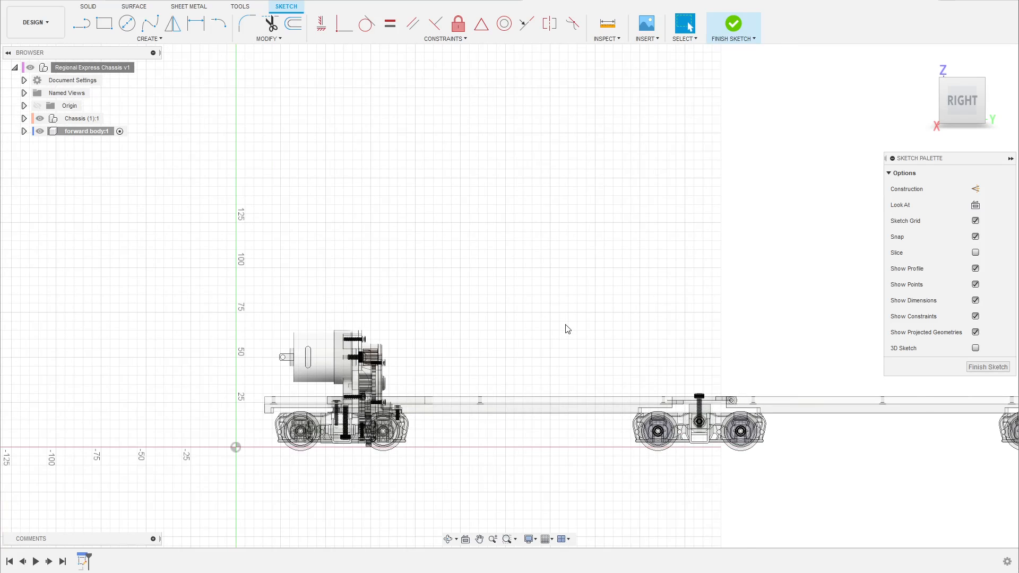
scroll(228, 471, up, 1)
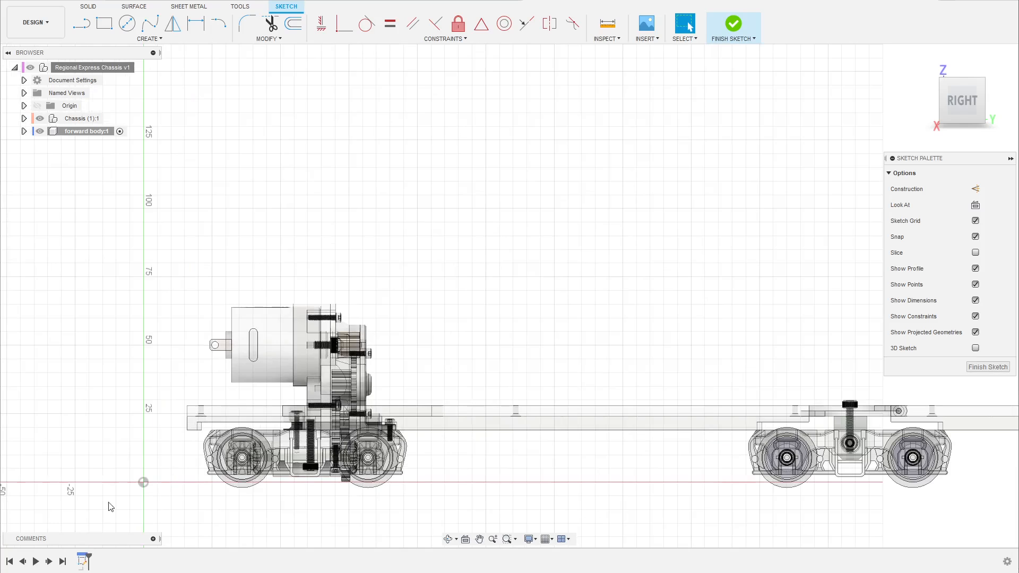
scroll(140, 483, up, 2)
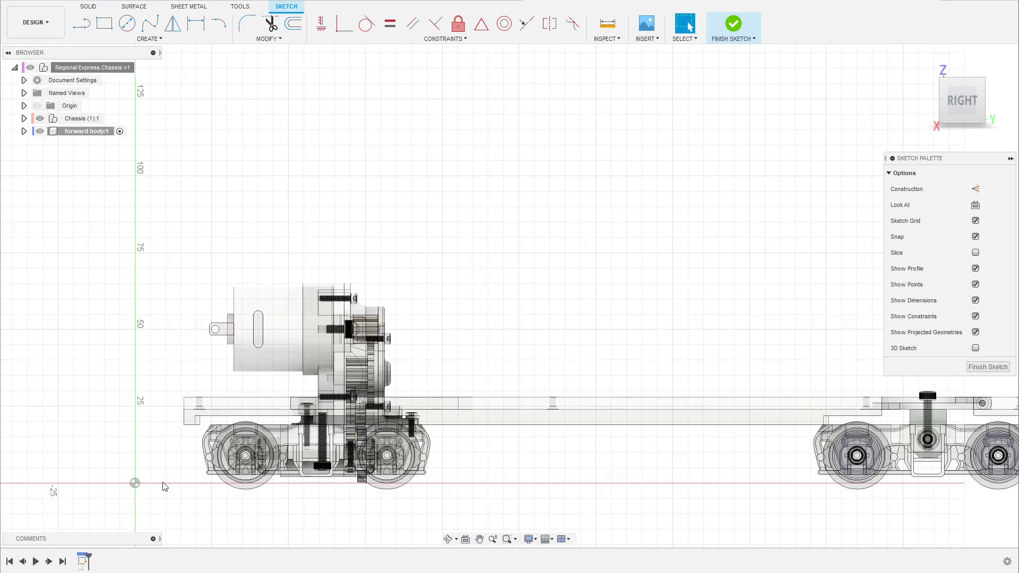
click(135, 484)
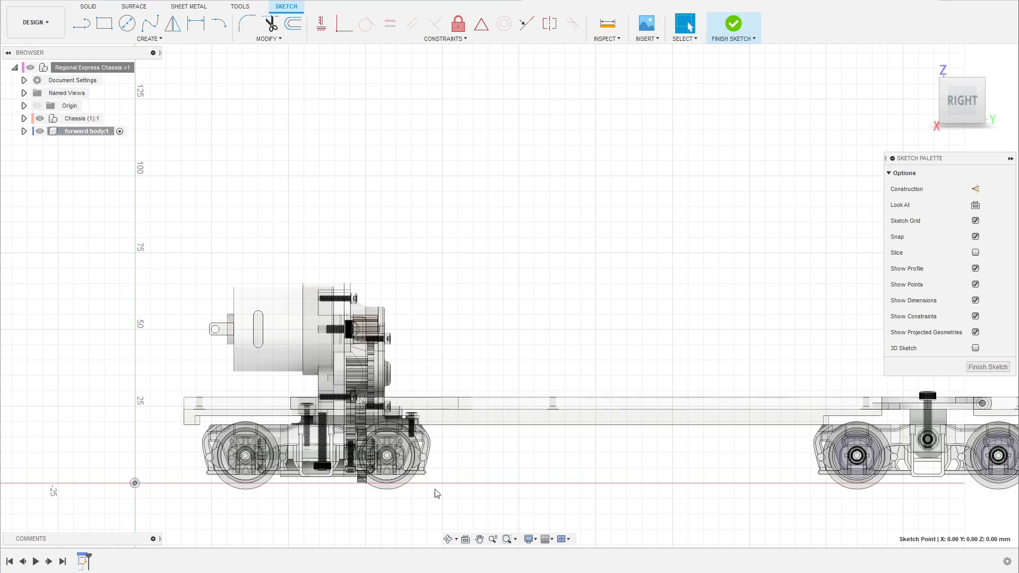
scroll(97, 486, down, 1)
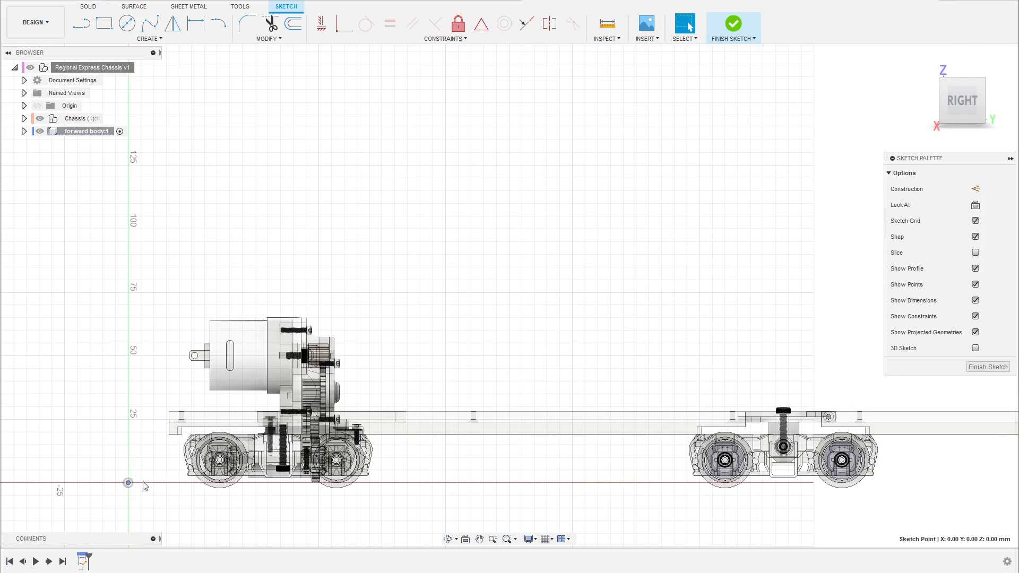
scroll(163, 460, down, 1)
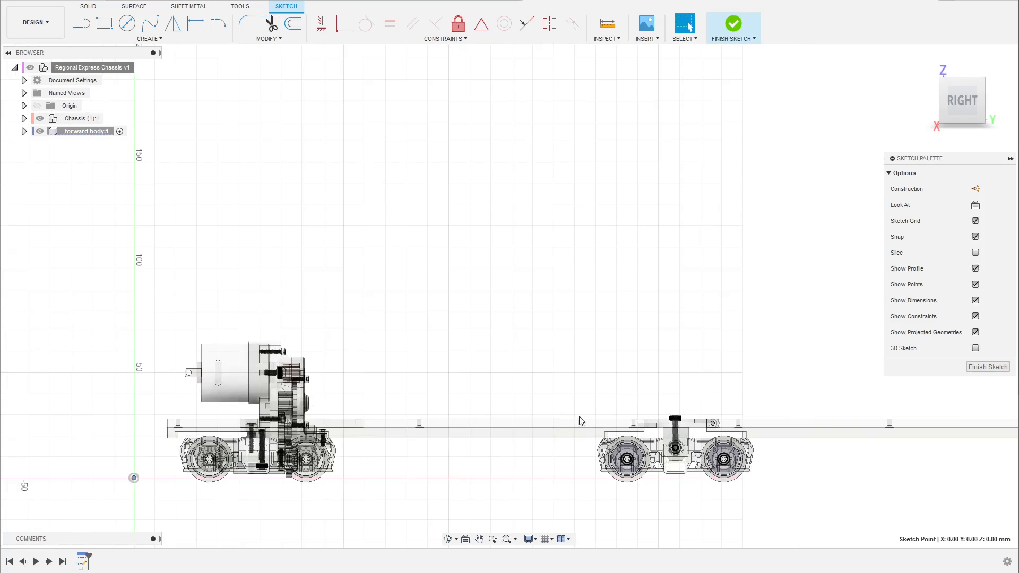
- Examine the front chassis section from the side and from above, focusing on the joint over the shared middle bogie
scroll(591, 409, up, 1)
scroll(713, 413, down, 2)
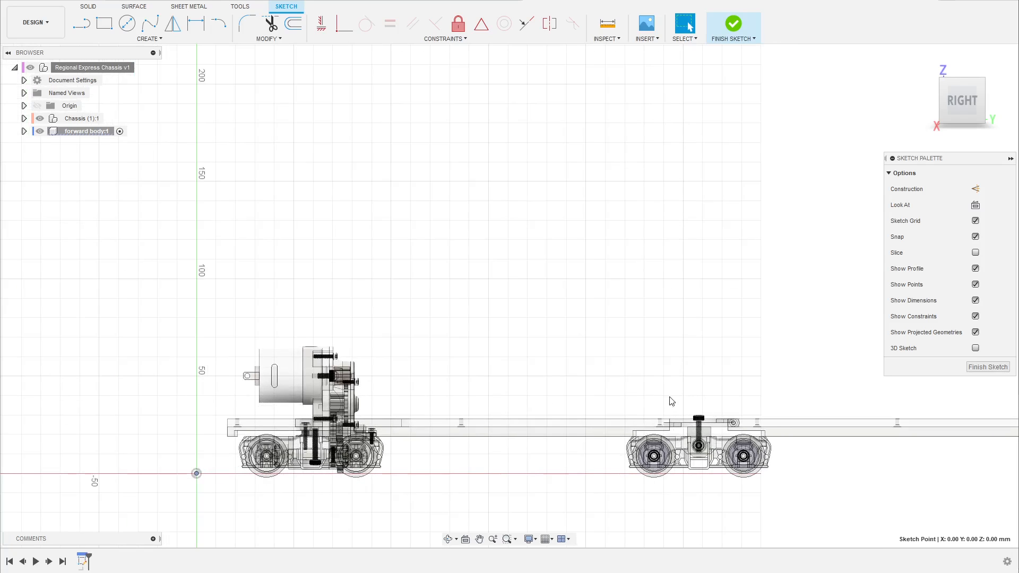
scroll(599, 383, up, 1)
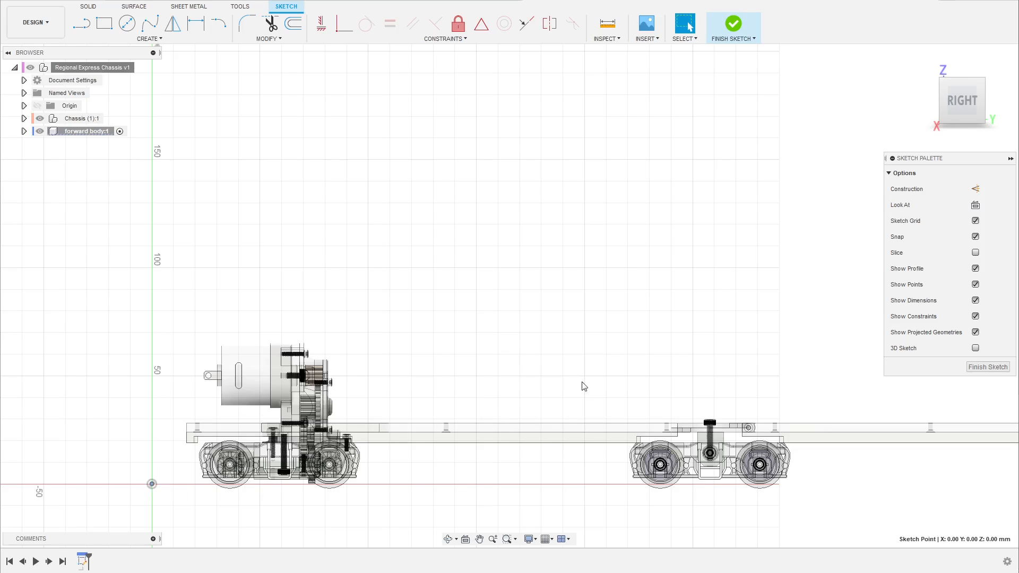
scroll(722, 399, up, 1)
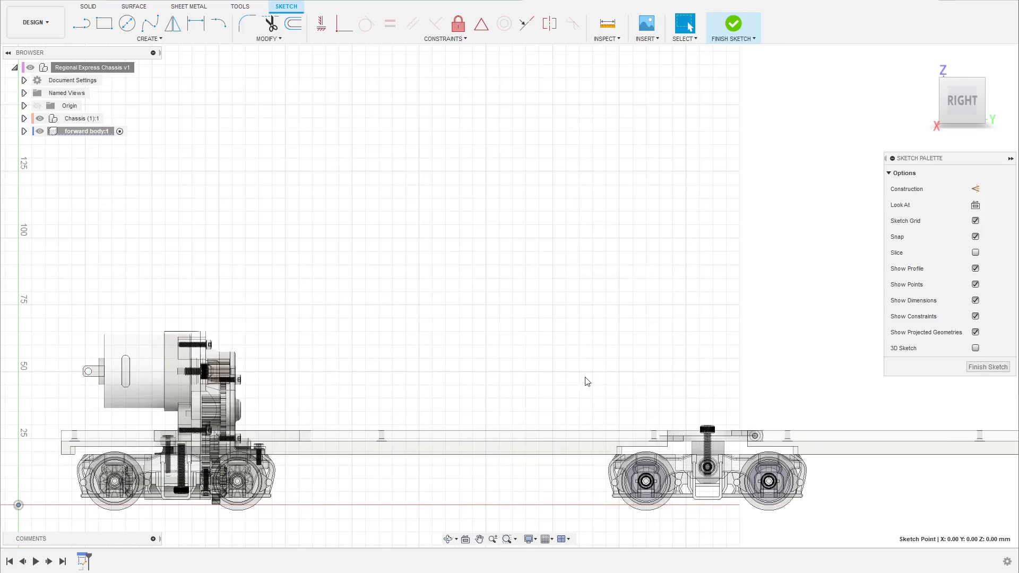
scroll(522, 316, down, 1)
shift+middle_drag(513, 314, 543, 379)
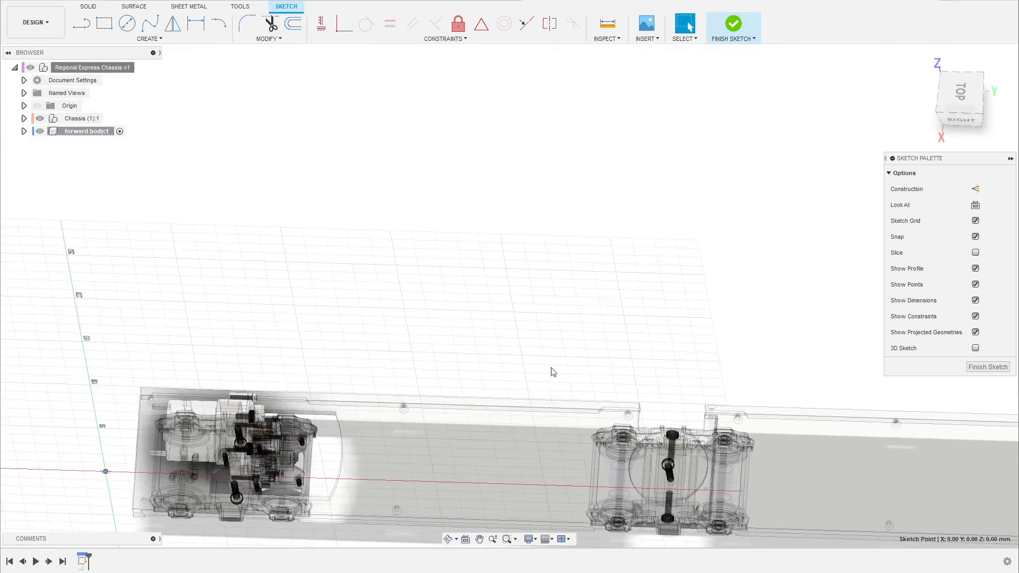
scroll(542, 318, down, 1)
scroll(598, 460, up, 3)
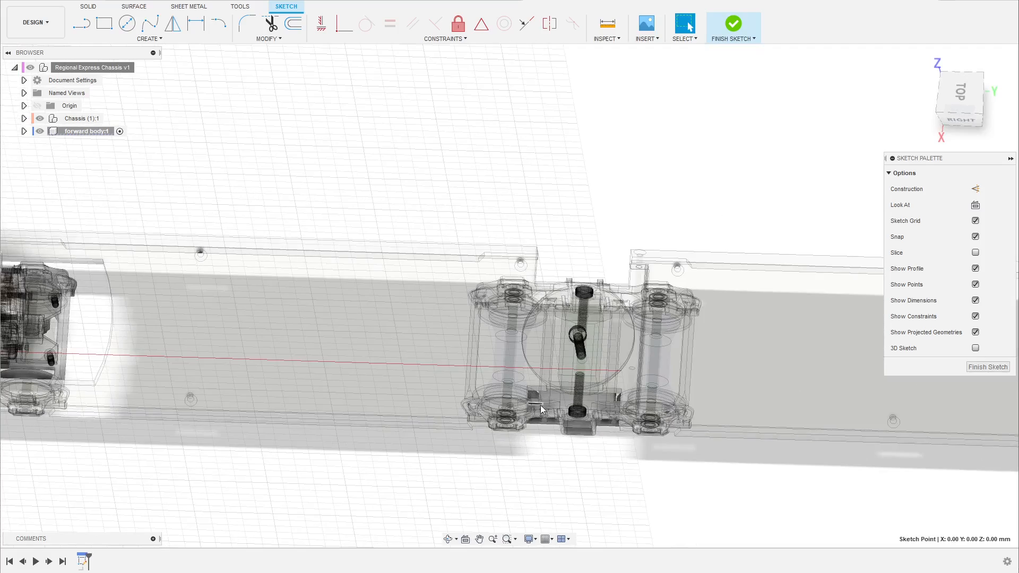
mouse_move(585, 402)
shift+middle_down()
mouse_move(603, 399)
mouse_move(585, 401)
shift+middle_up()
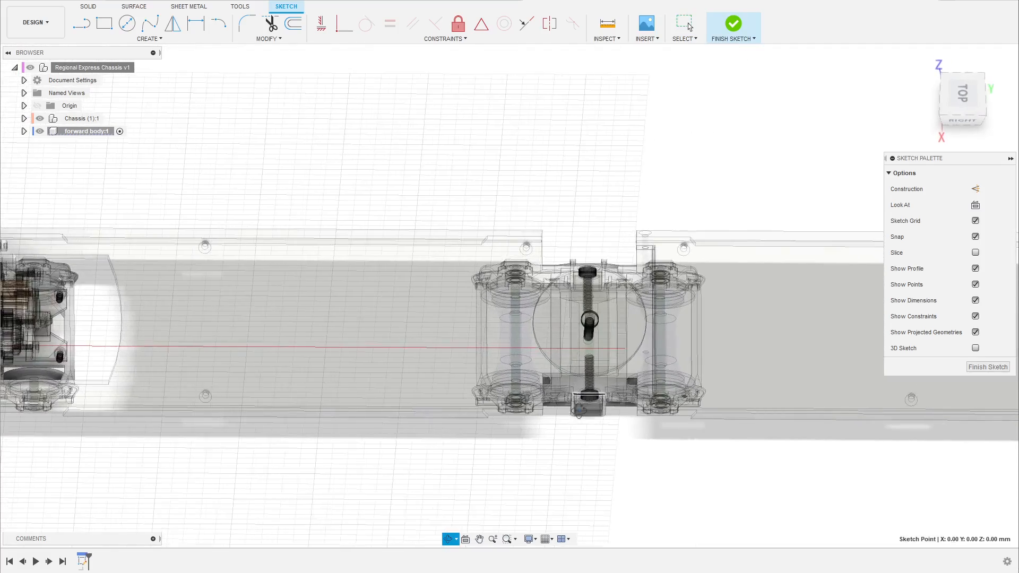
scroll(585, 401, up, 4)
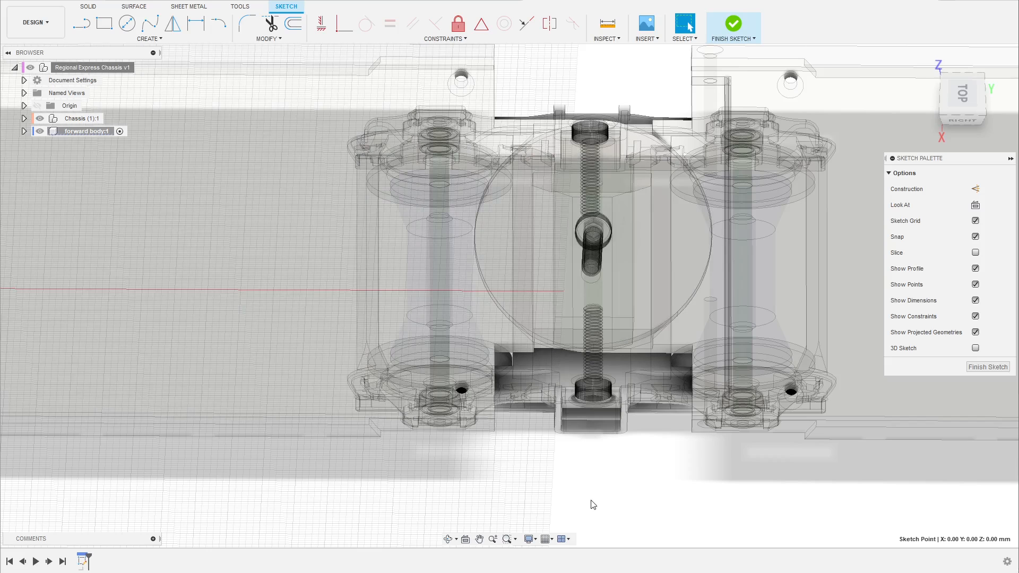
scroll(292, 345, down, 5)
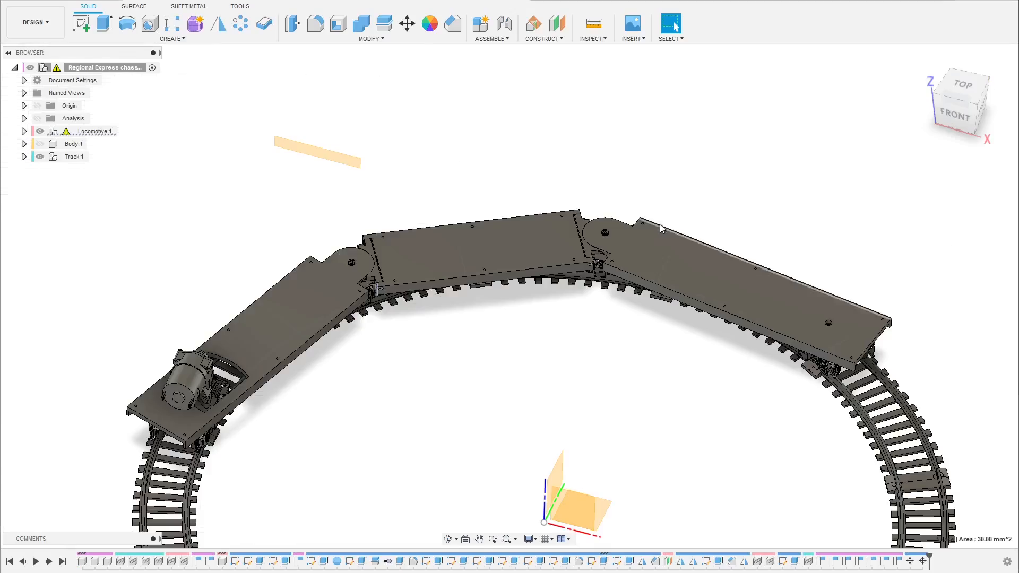
- Switch to the chassis design on curved track and examine the clearance between neighbouring chassis sections at the articulated joints
mouse_move(557, 141)
shift+middle_down()
mouse_move(448, 137)
mouse_move(432, 157)
mouse_move(465, 186)
mouse_move(412, 182)
shift+middle_up()
scroll(339, 228, up, 2)
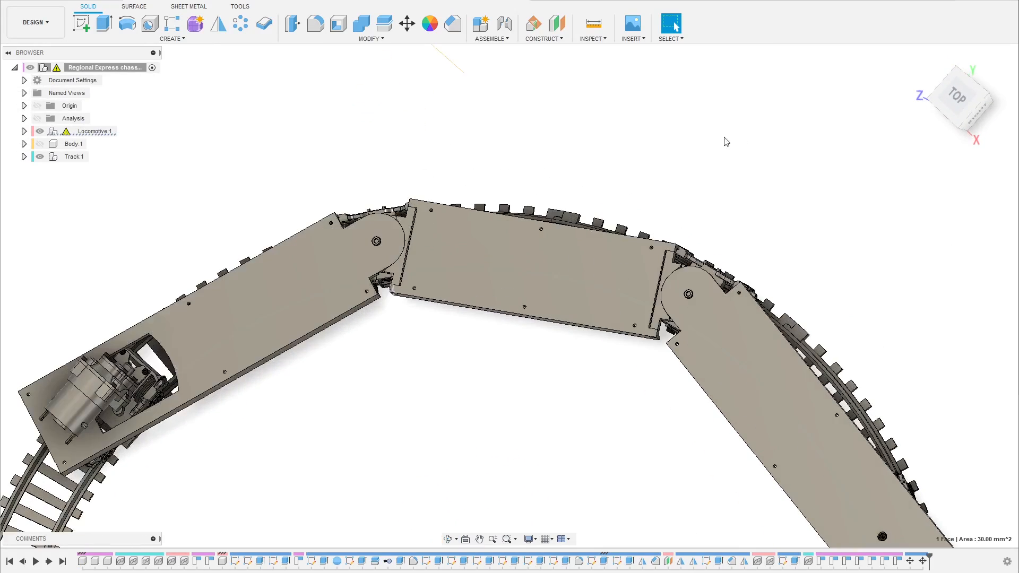
click(962, 100)
scroll(480, 406, down, 3)
scroll(480, 119, up, 5)
scroll(531, 326, down, 4)
scroll(469, 239, up, 3)
scroll(451, 259, up, 5)
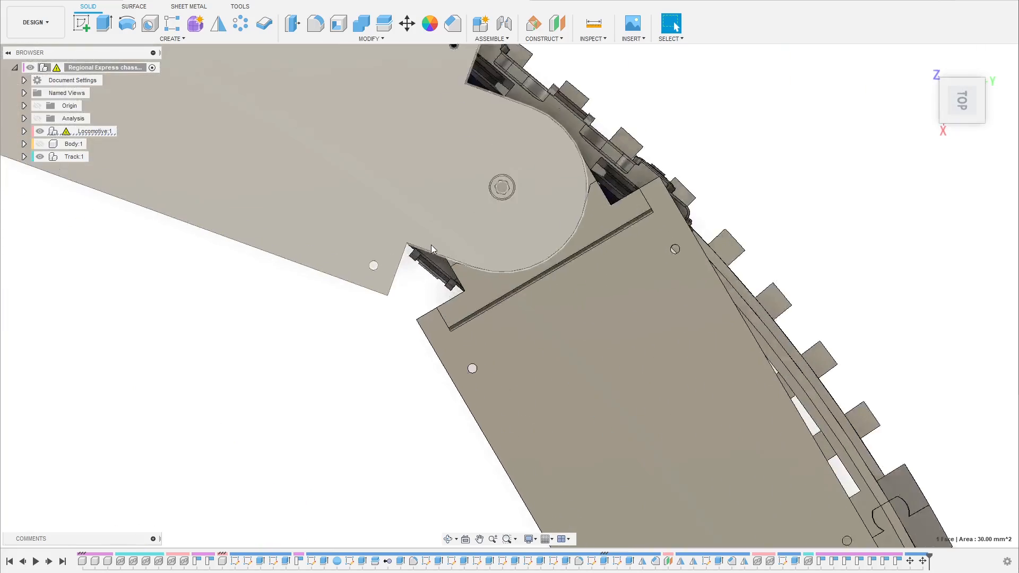
scroll(591, 427, down, 2)
shift+middle_drag(552, 265, 568, 220)
scroll(530, 211, down, 5)
scroll(549, 261, up, 5)
shift+middle_drag(525, 281, 509, 329)
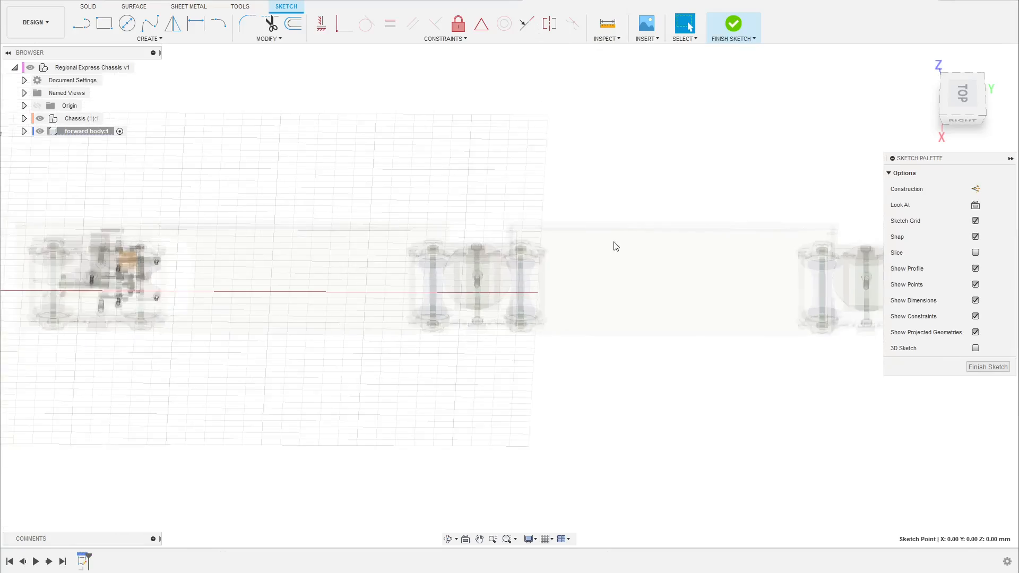
- Return to the forward body sketch and project the vertical rear end edge of the front chassis section into it
shift+middle_drag(598, 250, 598, 191)
click(948, 109)
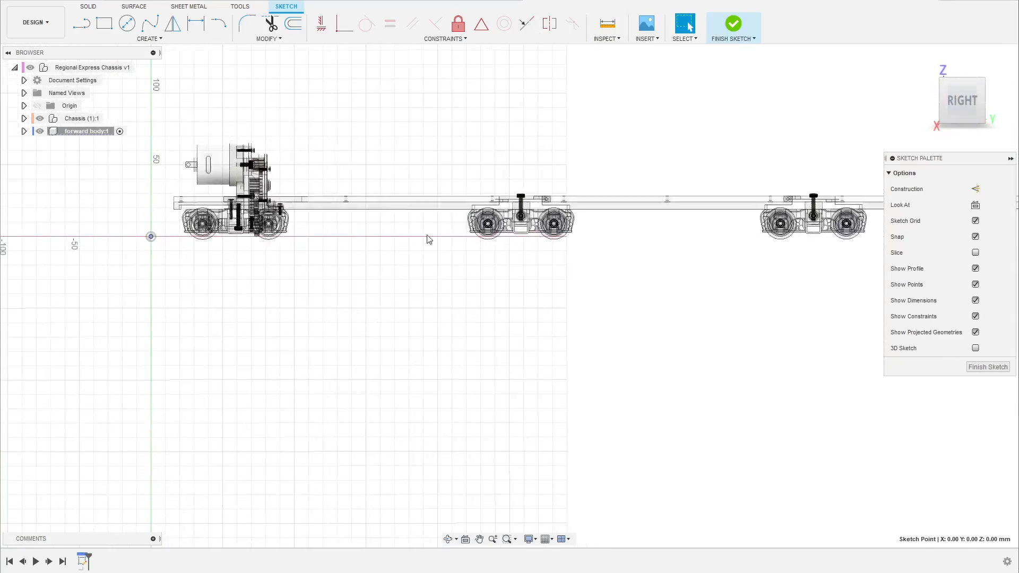
scroll(691, 396, down, 3)
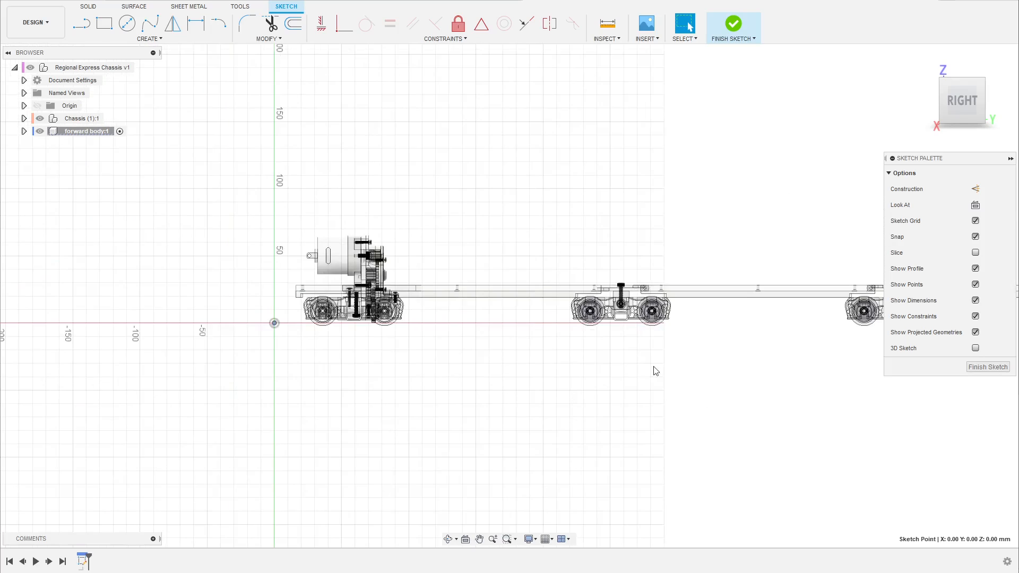
scroll(419, 226, up, 3)
scroll(718, 316, up, 2)
scroll(718, 317, up, 2)
scroll(690, 342, down, 3)
scroll(705, 340, up, 5)
scroll(676, 310, up, 3)
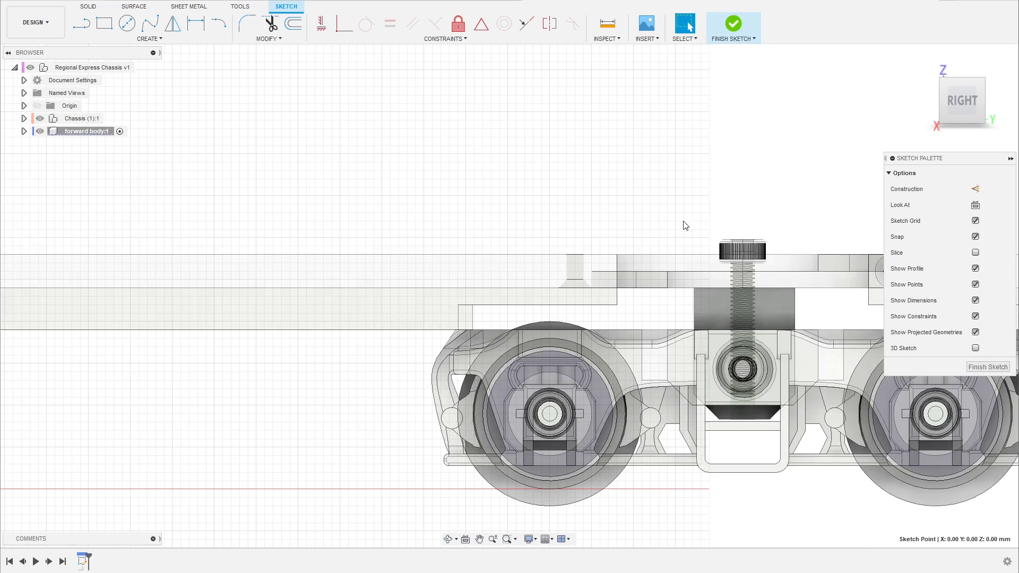
key(p)
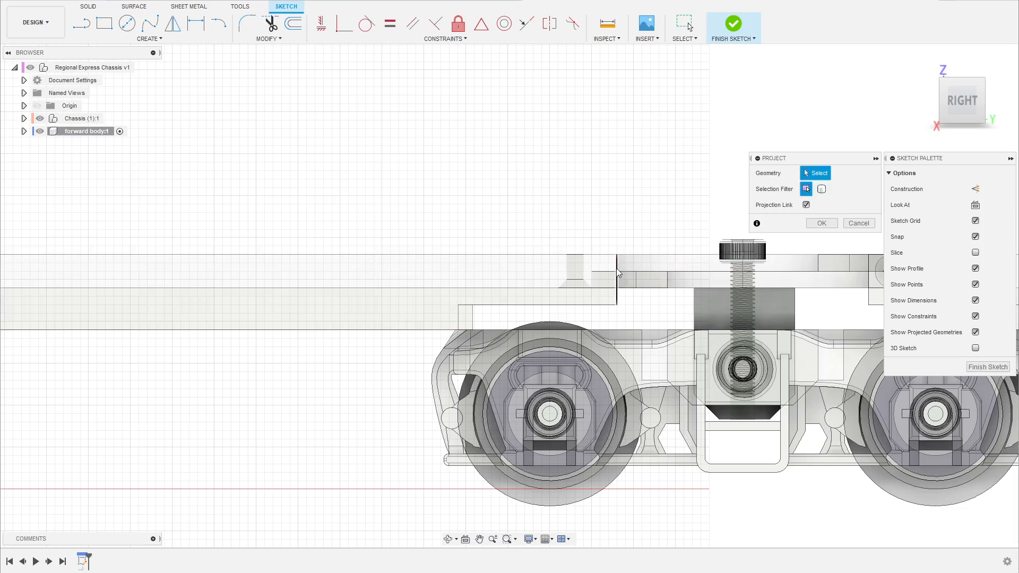
click(613, 268)
click(605, 265)
click(616, 268)
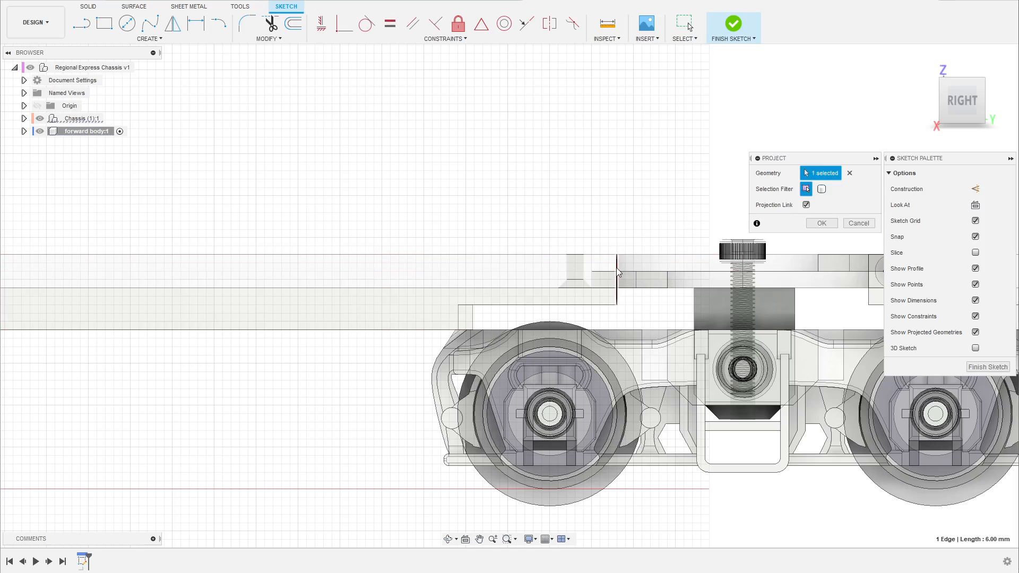
click(820, 223)
scroll(616, 281, up, 2)
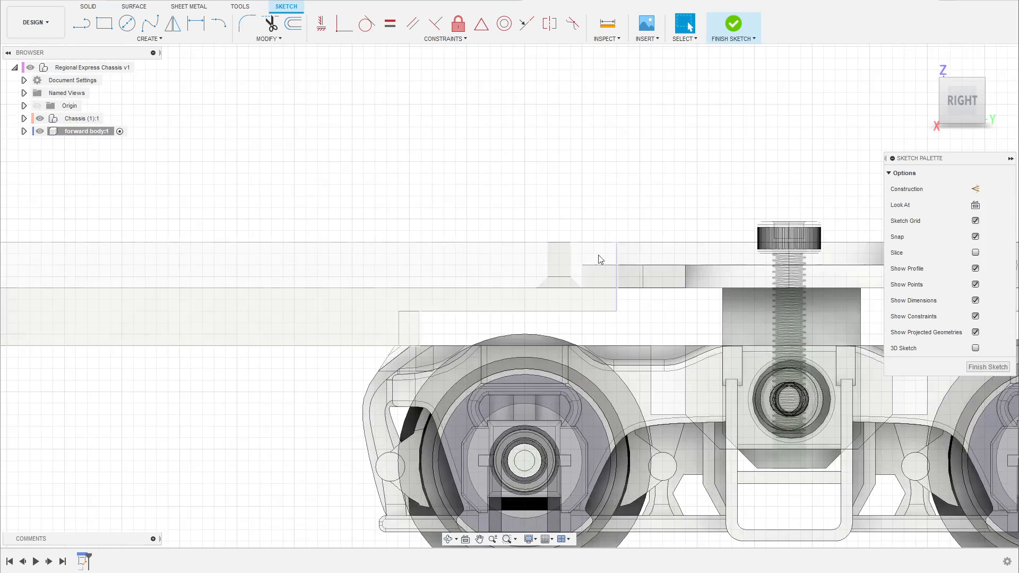
scroll(604, 267, down, 5)
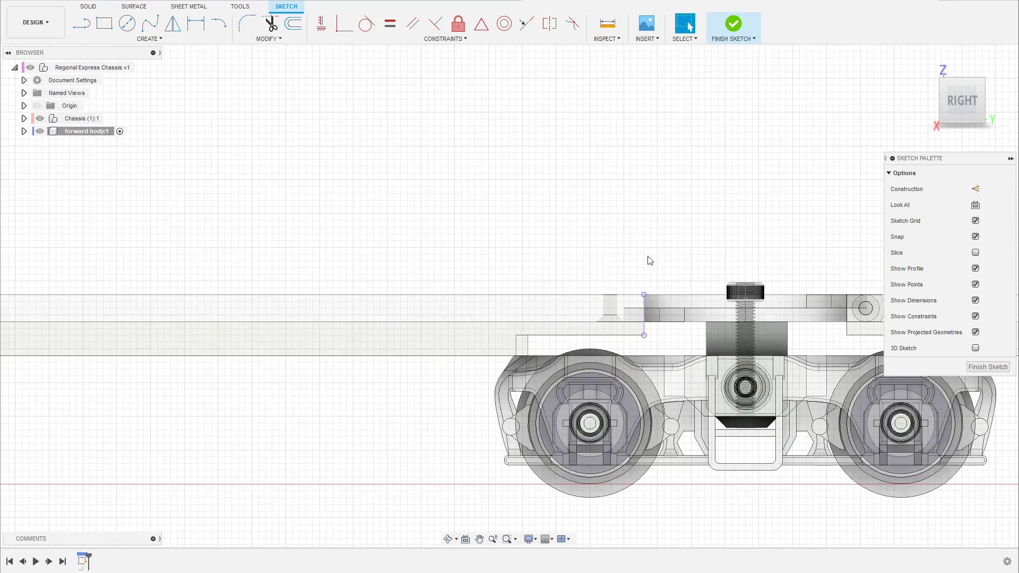
- Draw a 62 mm vertical line up from the projected edge's upper endpoint, continuing with a 233 mm horizontal roof line toward the front
key(l)
scroll(671, 369, down, 5)
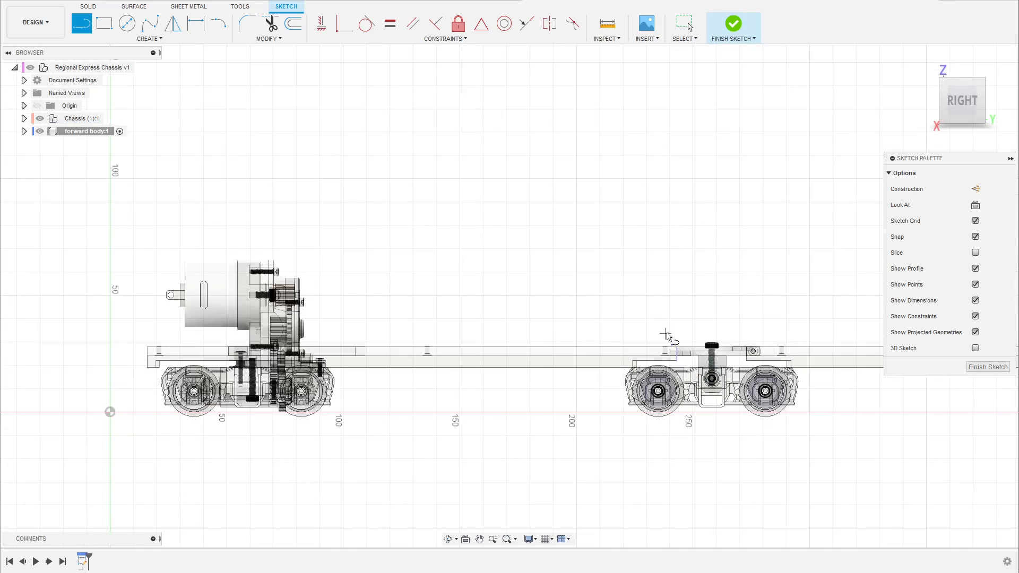
click(678, 347)
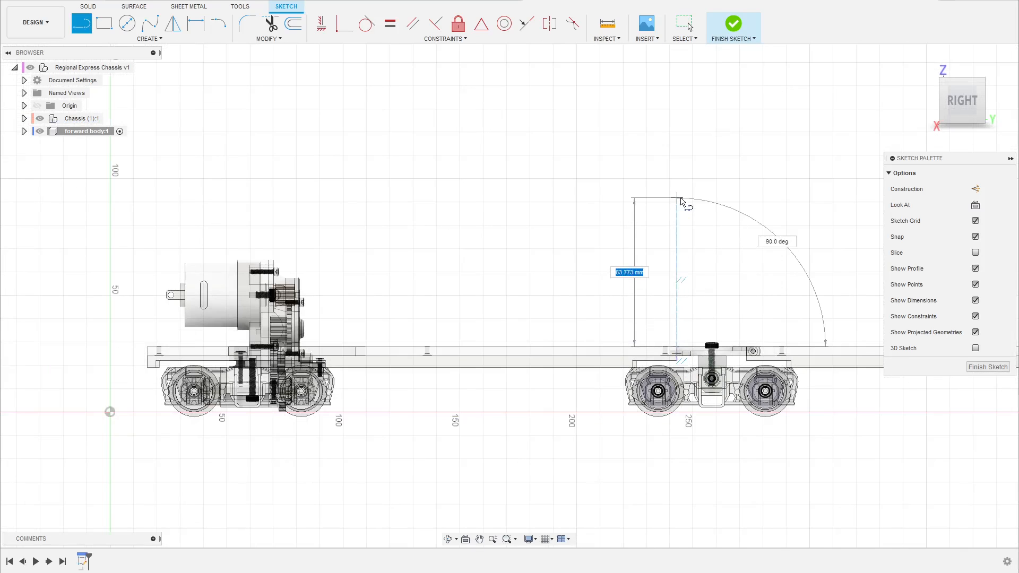
scroll(780, 238, down, 2)
scroll(711, 203, up, 2)
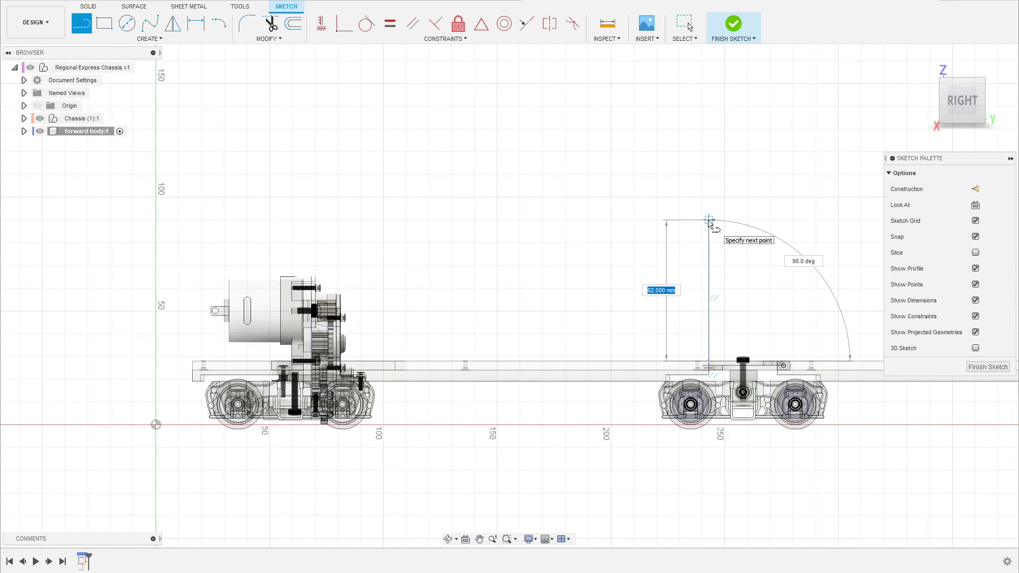
click(709, 220)
scroll(709, 220, down, 2)
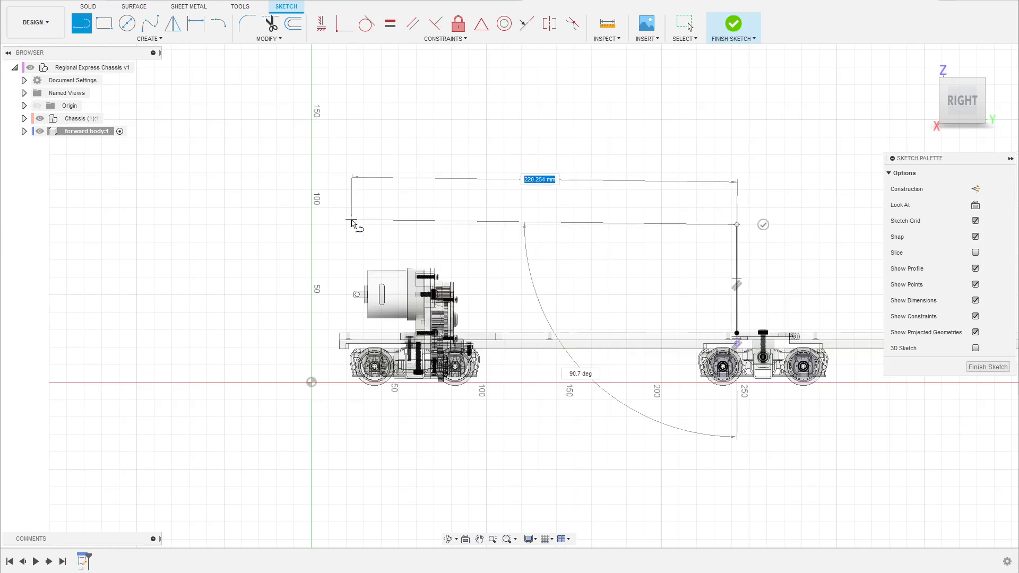
scroll(338, 227, up, 2)
scroll(297, 223, down, 2)
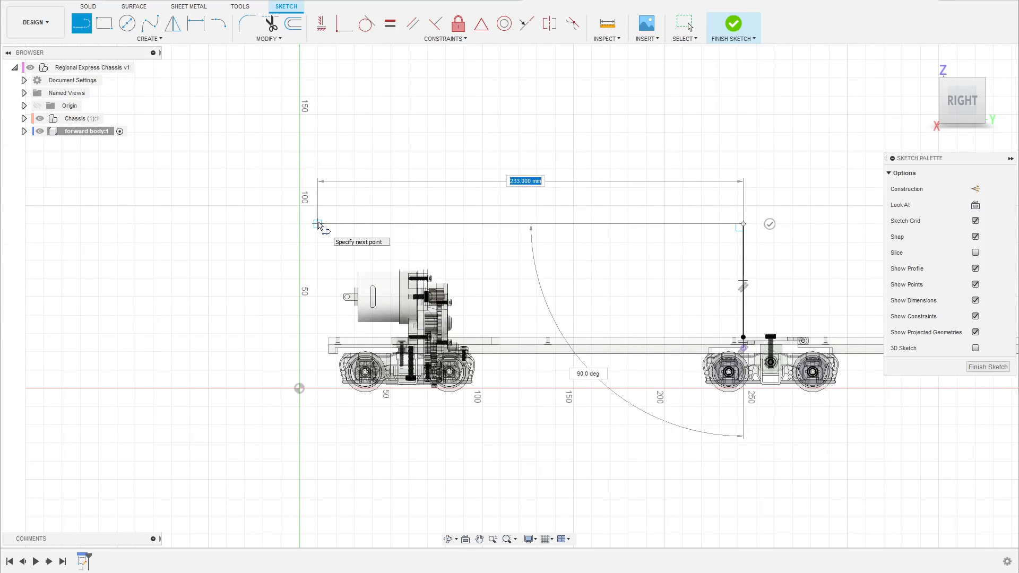
click(318, 223)
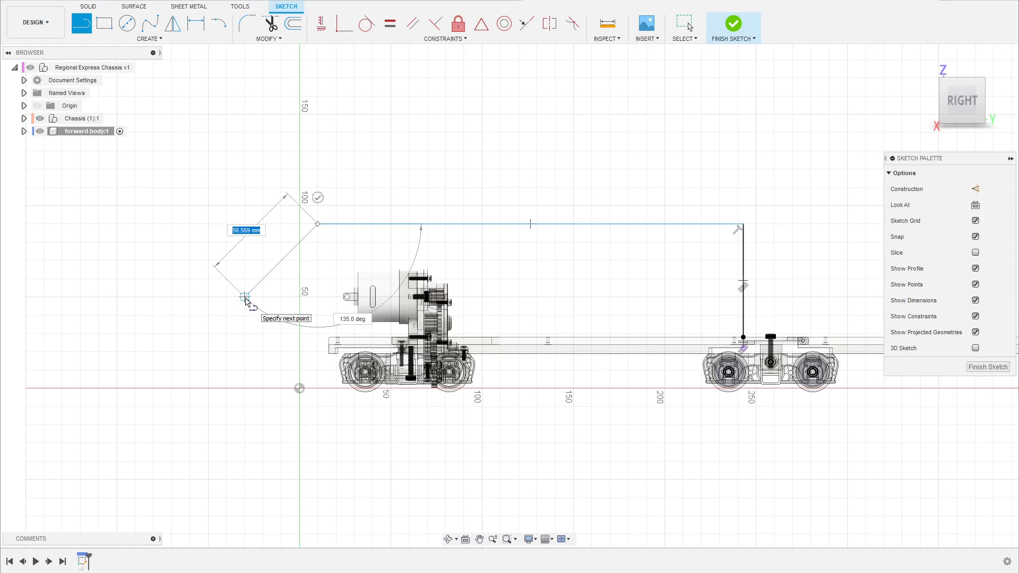
- Continue the outline with a 56.6 mm nose slope at 135°, a vertical front and a lower bevel, closing it along the bottom and rear
click(245, 296)
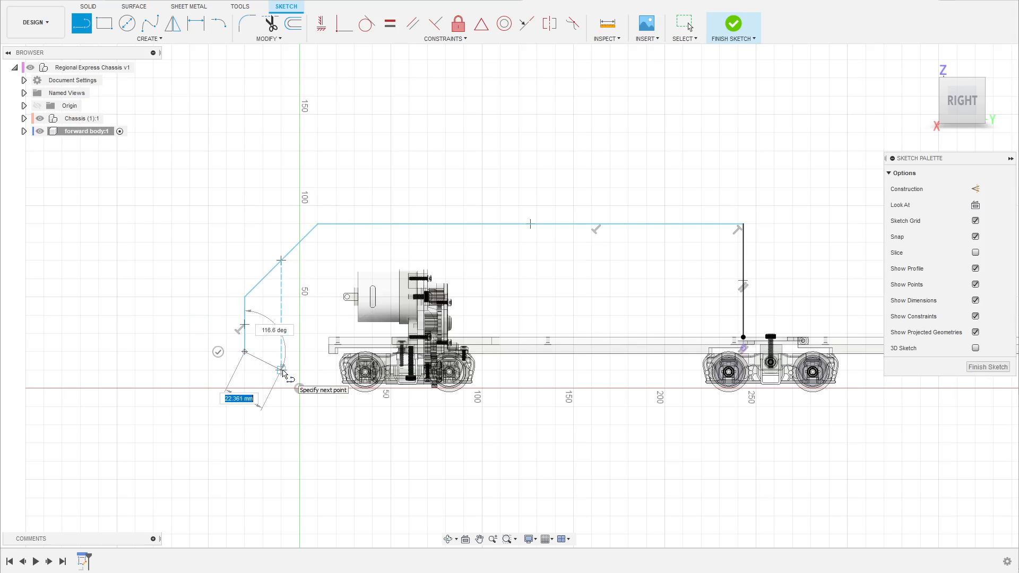
scroll(733, 370, up, 2)
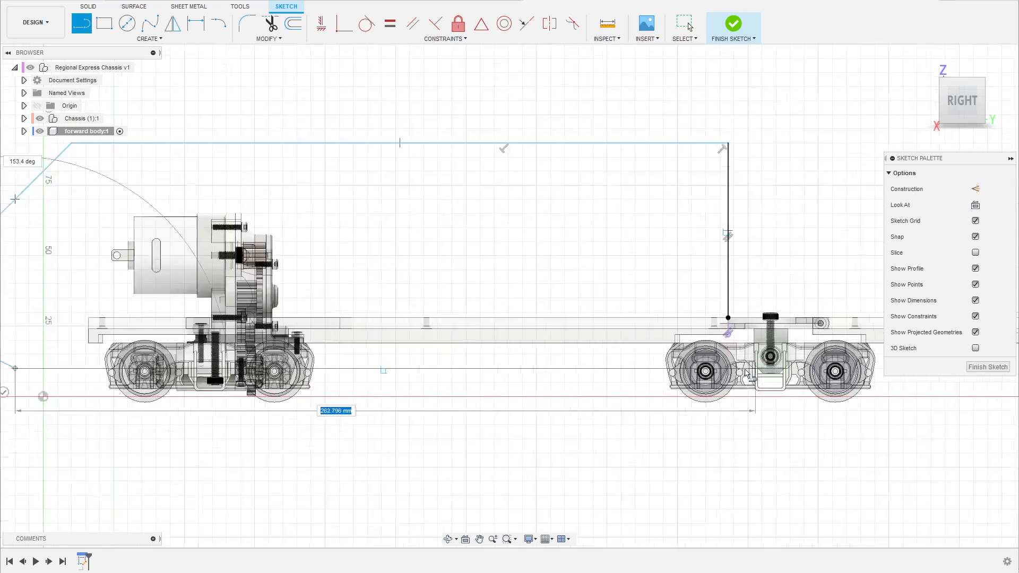
click(728, 370)
click(726, 312)
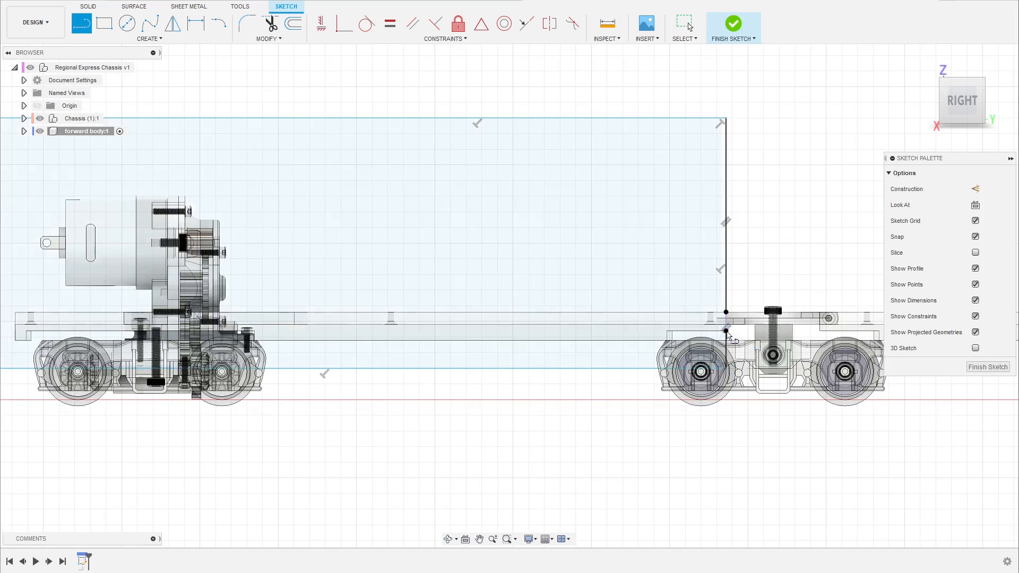
scroll(765, 295, down, 2)
scroll(531, 323, down, 3)
scroll(292, 291, up, 2)
key(Escape)
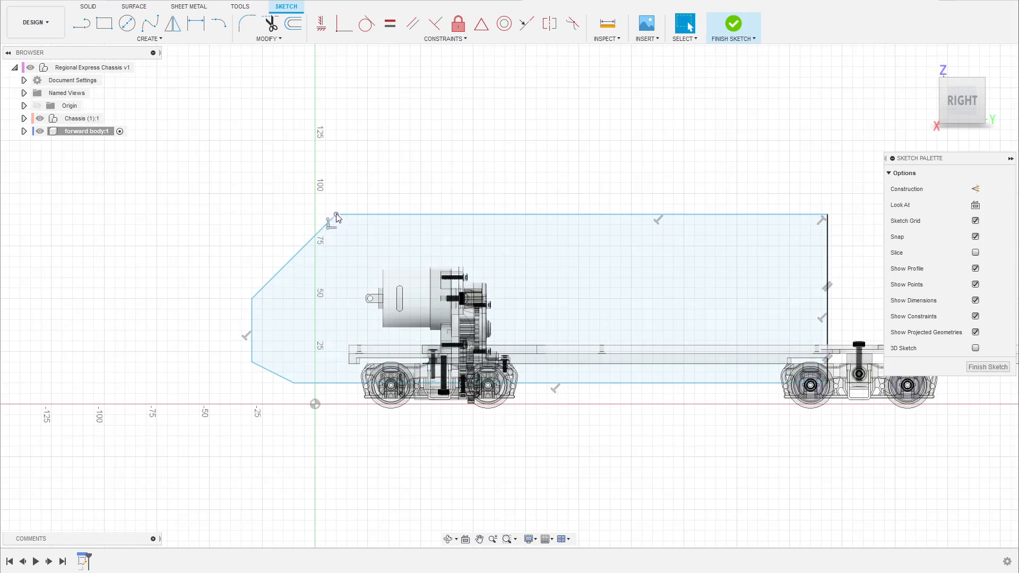
- Move the outline's front roof corner to Y 25, Z 90 and the upper nose corner to Y -25, Z 45
click(357, 215)
drag(358, 216, 369, 215)
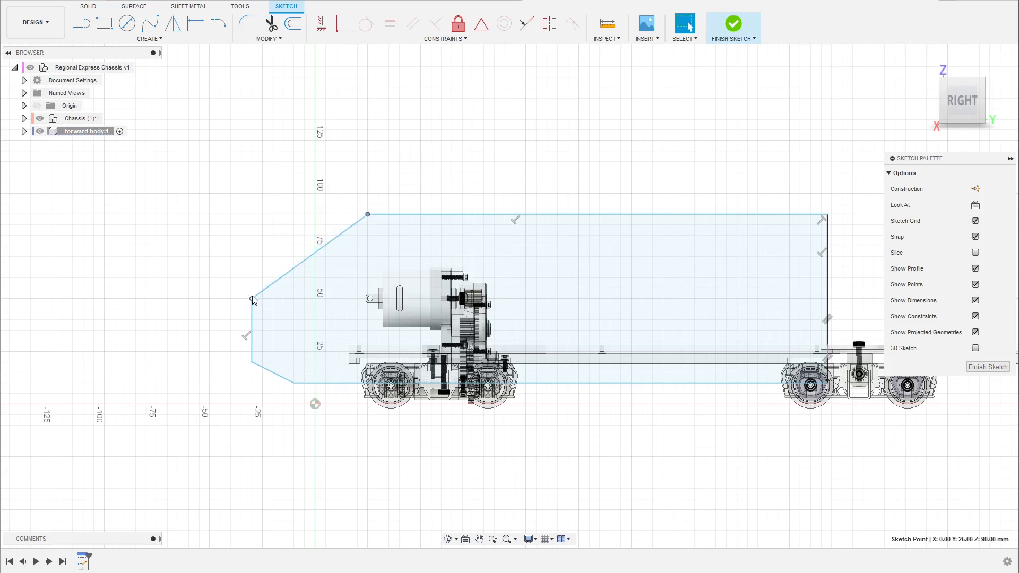
drag(253, 300, 261, 312)
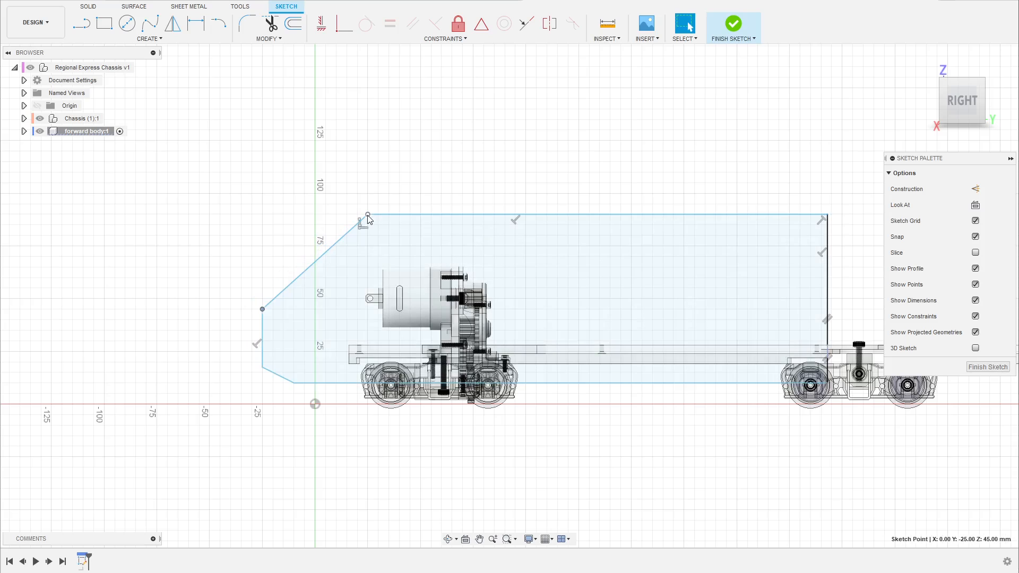
drag(369, 217, 368, 214)
drag(262, 311, 263, 310)
- Reshape the lower nose bevel with its front corner at Y -25, Z 20, and pull the upper nose corner back to Y -20, Z 45
mouse_move(262, 365)
mouse_down()
mouse_move(261, 354)
mouse_move(304, 383)
mouse_up()
drag(262, 352, 262, 362)
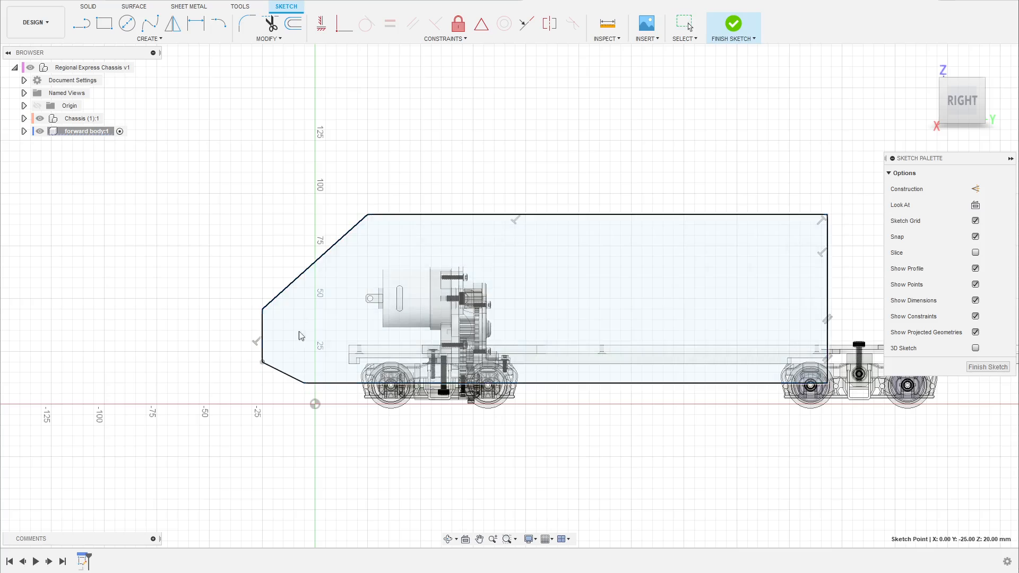
drag(264, 311, 273, 312)
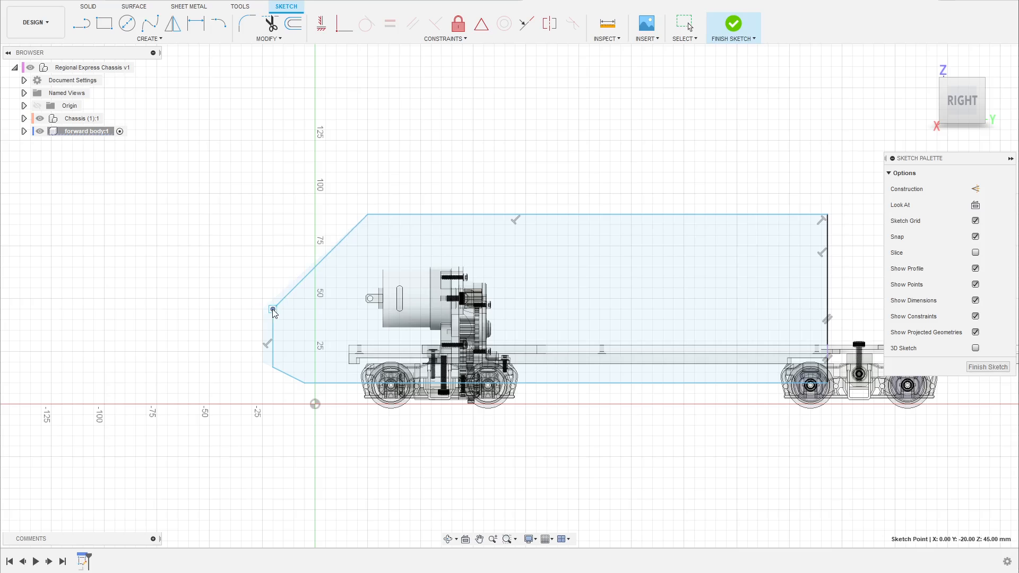
- Check that the body outline forms one closed profile and review its shape against the chassis
scroll(212, 269, down, 3)
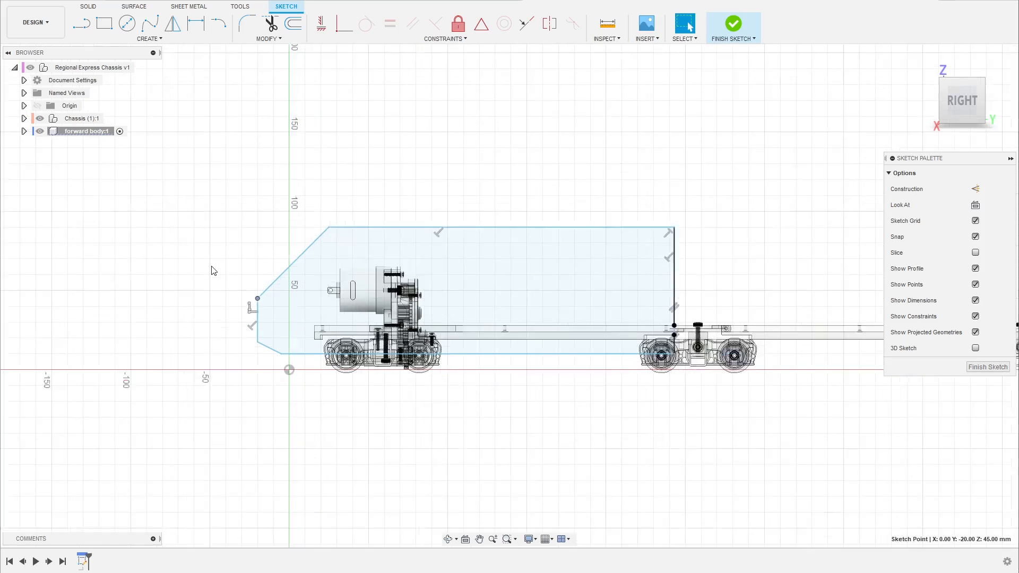
scroll(499, 366, up, 3)
click(508, 229)
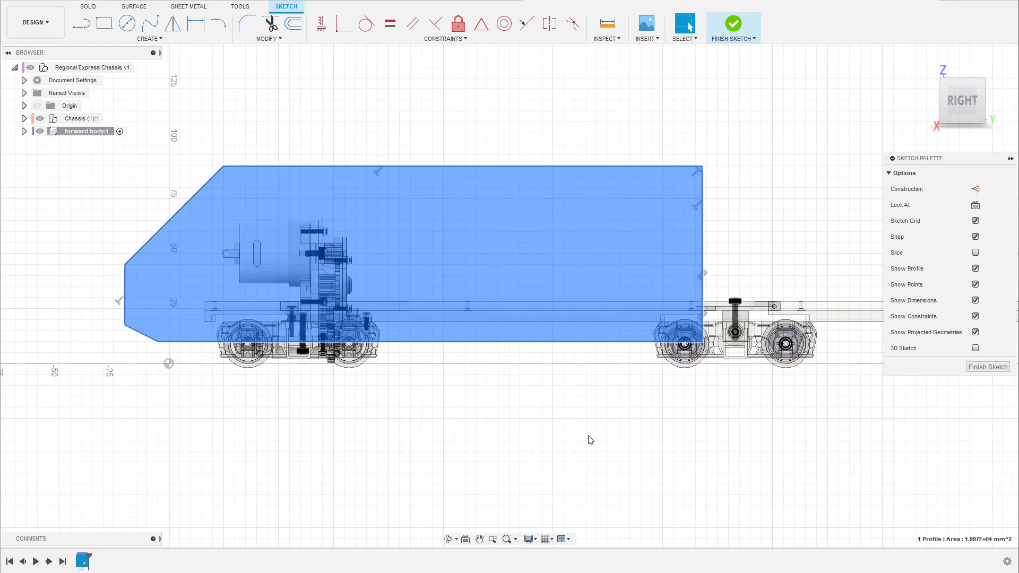
key(Escape)
scroll(144, 362, up, 2)
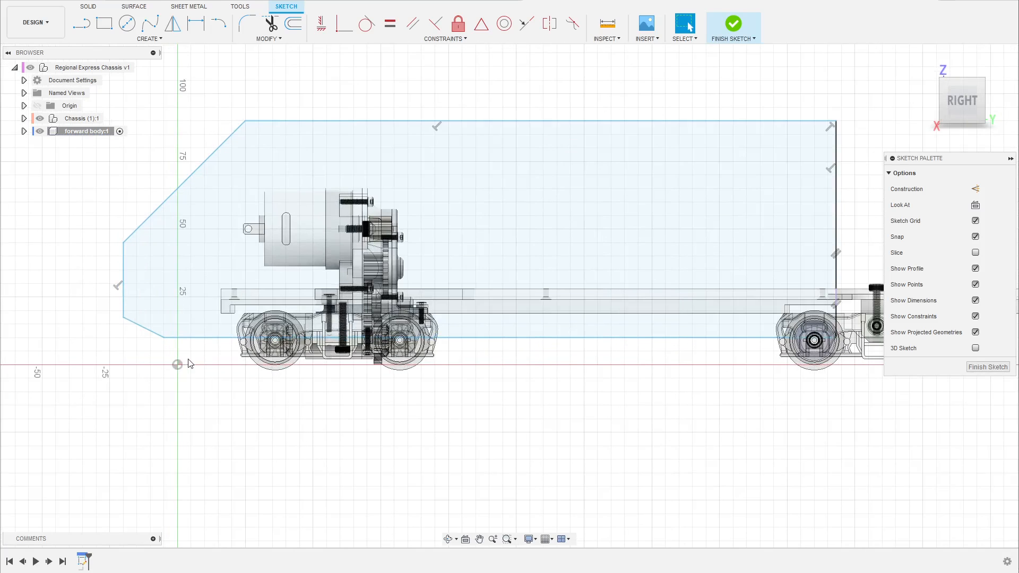
- Dimension the body outline's bottom edge at 10 mm above the origin
scroll(480, 475, down, 2)
key(d)
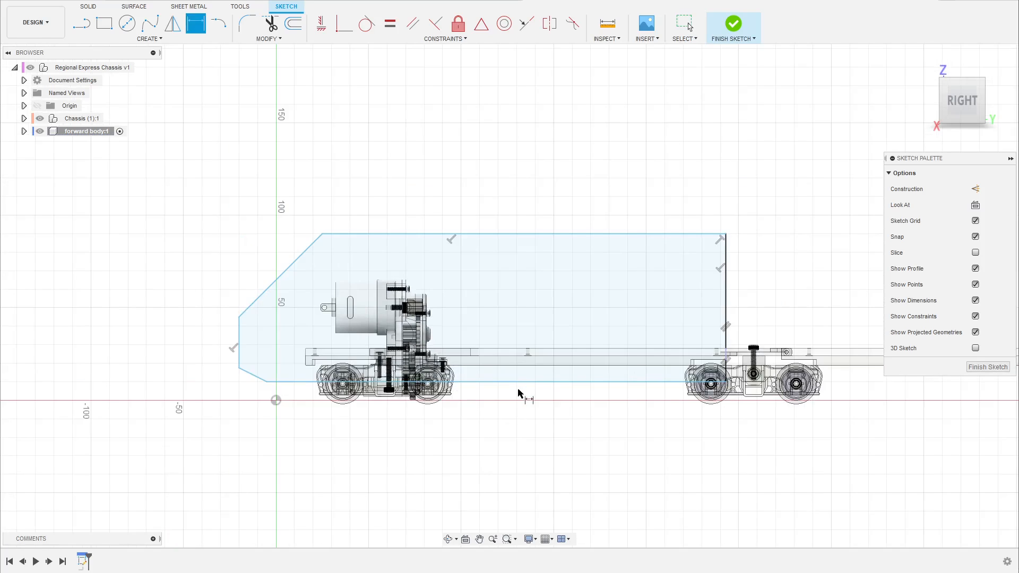
click(531, 382)
click(276, 401)
click(301, 451)
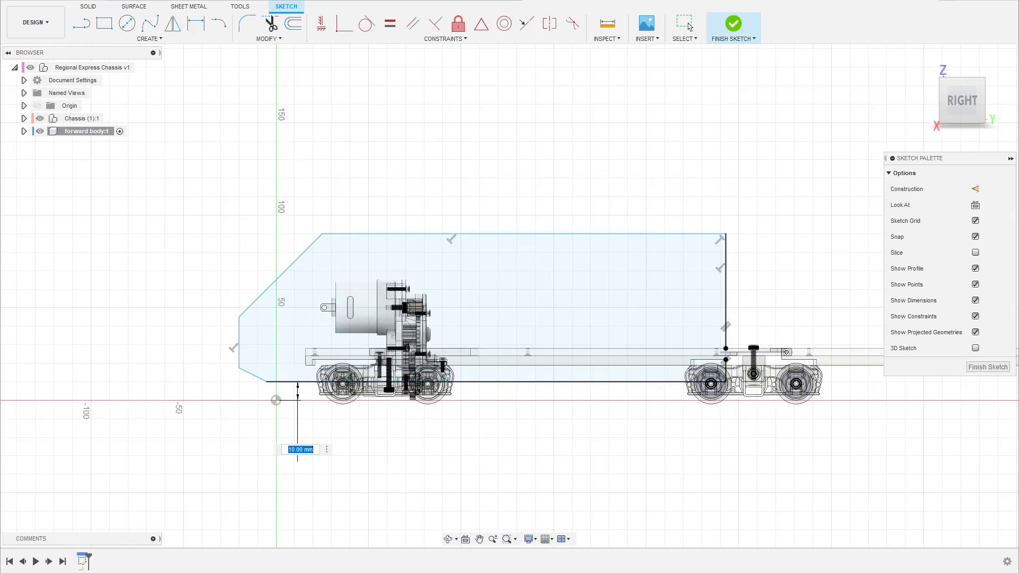
key(Return)
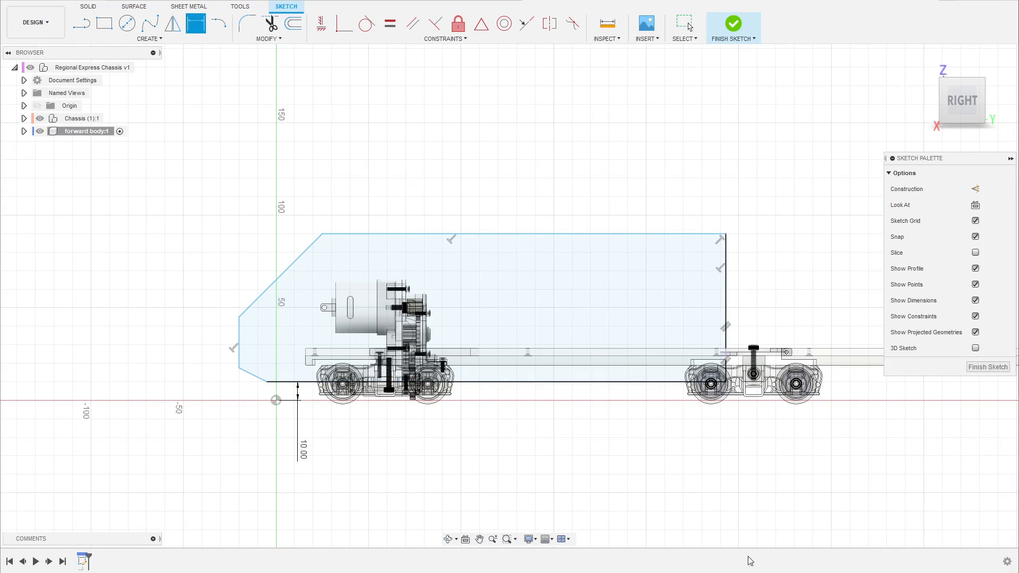
- Dimension the outline's height from bottom edge to roof line at 80 mm and finish the sketch
scroll(439, 400, up, 2)
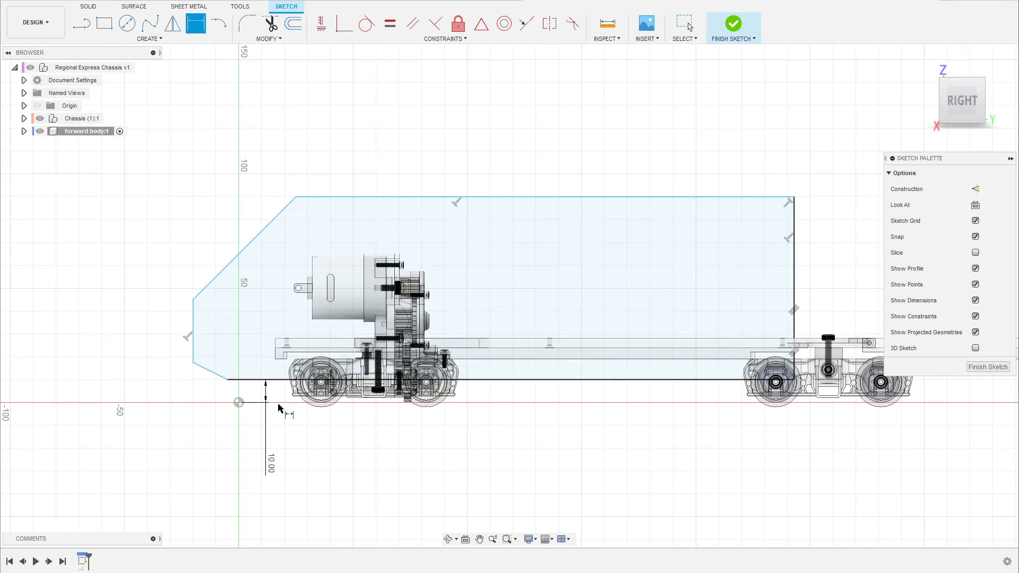
scroll(278, 407, up, 3)
scroll(334, 408, up, 2)
scroll(192, 422, down, 4)
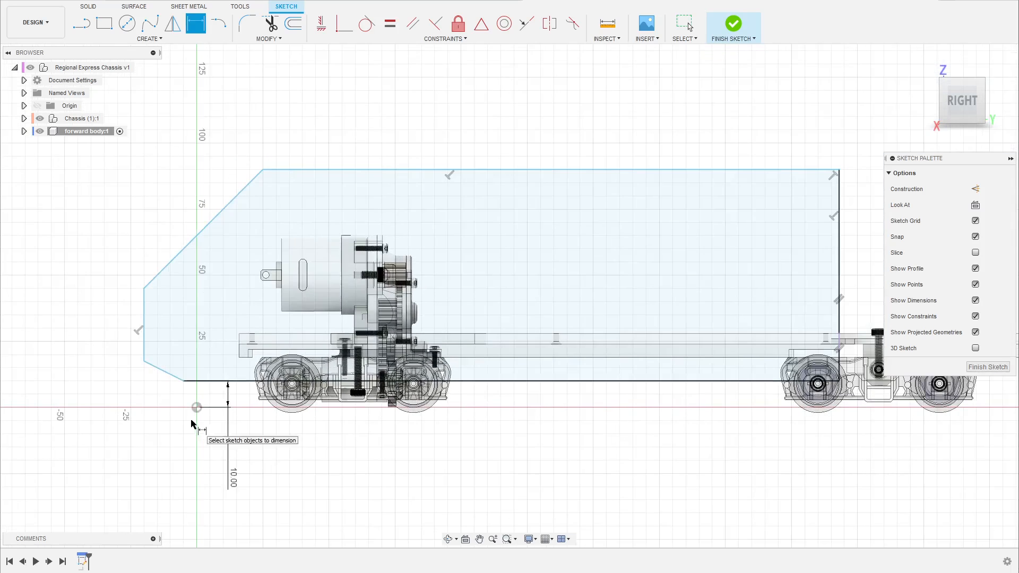
scroll(192, 422, down, 1)
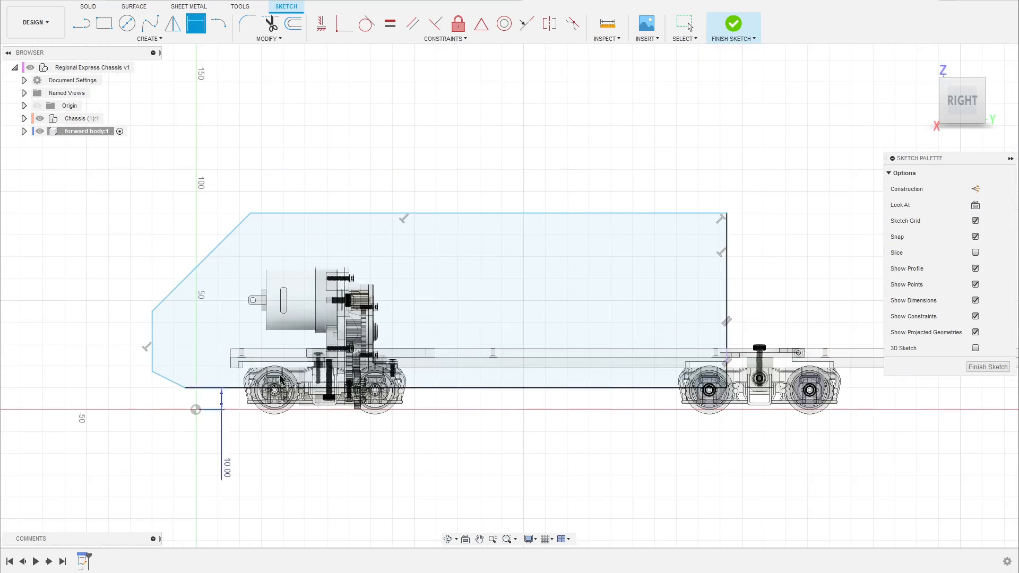
click(424, 213)
click(435, 388)
click(461, 286)
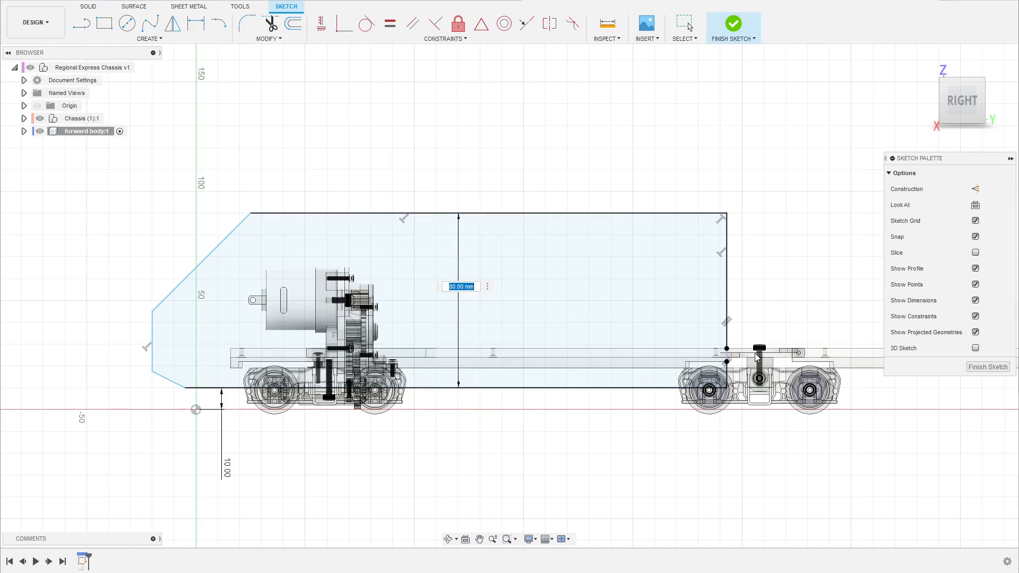
key(Return)
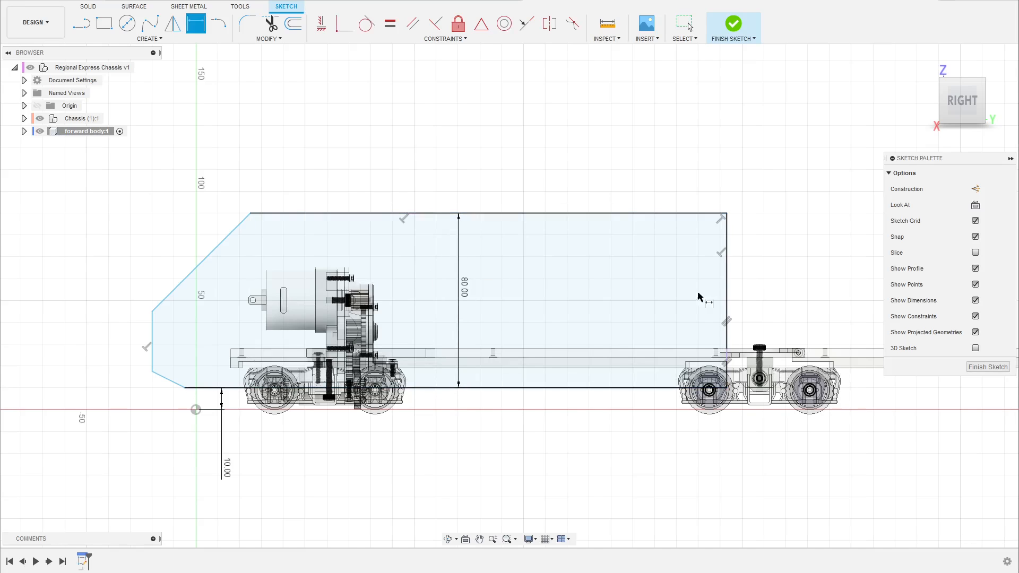
scroll(558, 325, up, 1)
scroll(556, 321, down, 1)
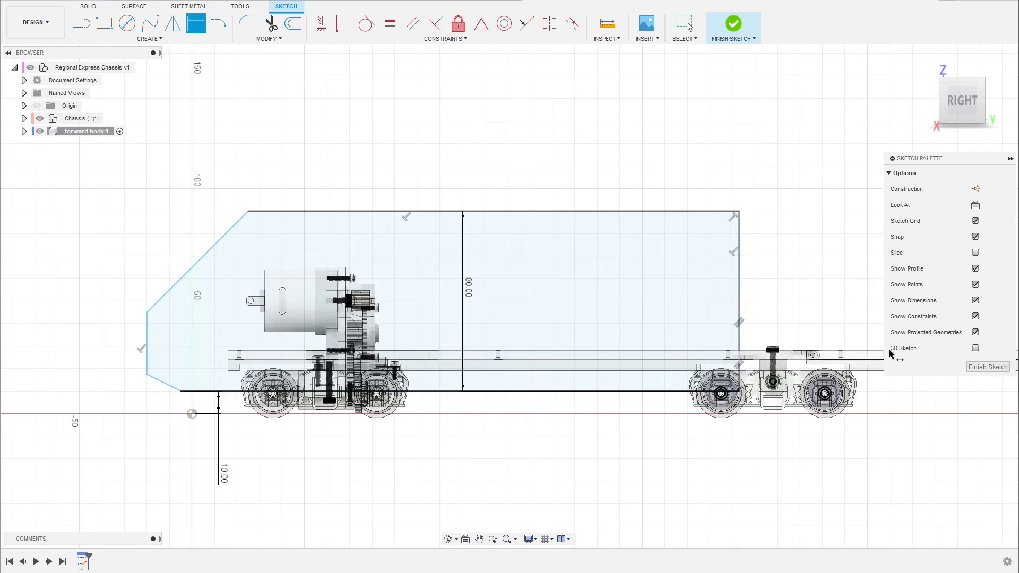
click(988, 367)
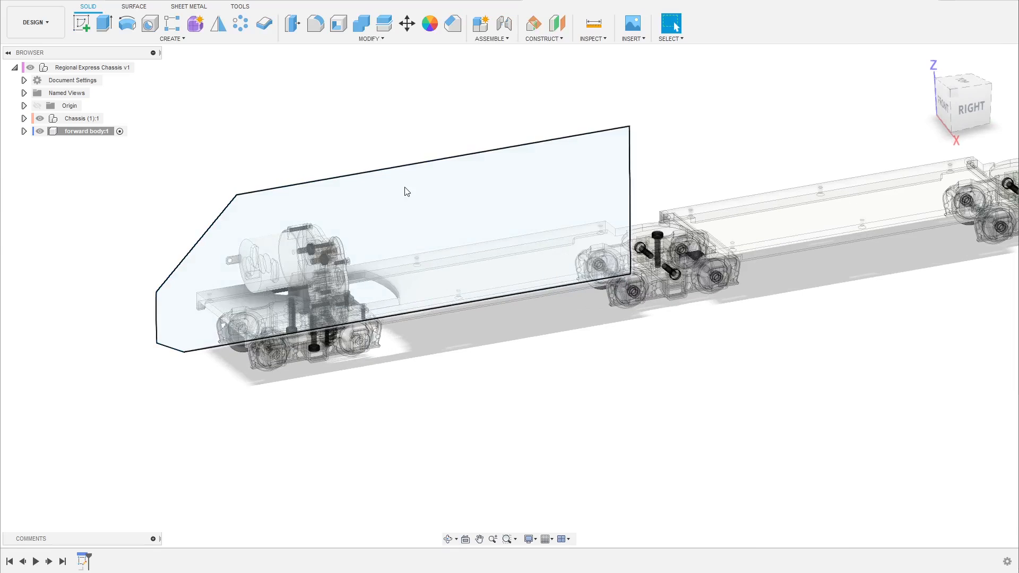
- Set up a symmetric extrusion of the body outline with a distance of 30 mm on each side
click(405, 191)
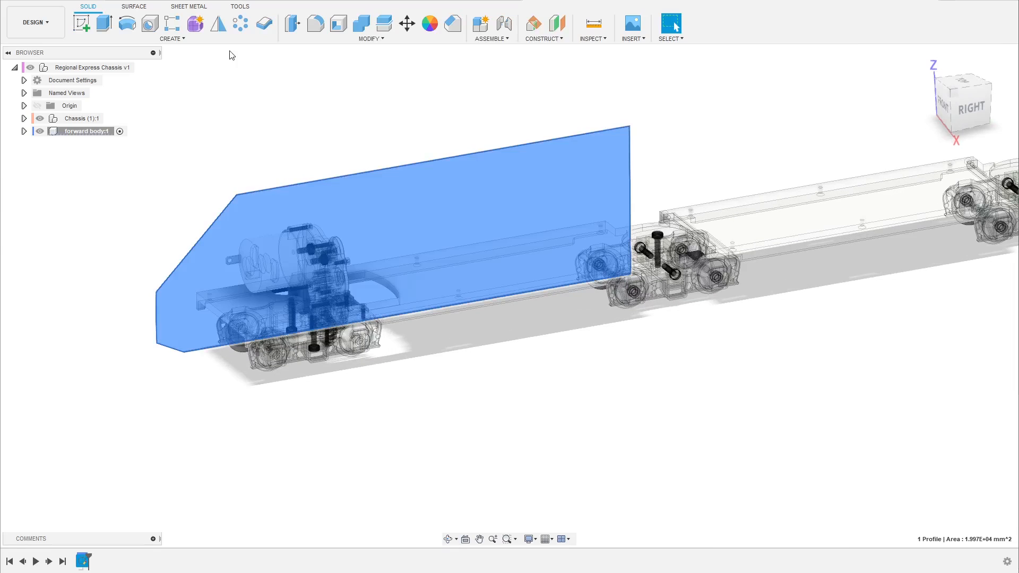
click(104, 24)
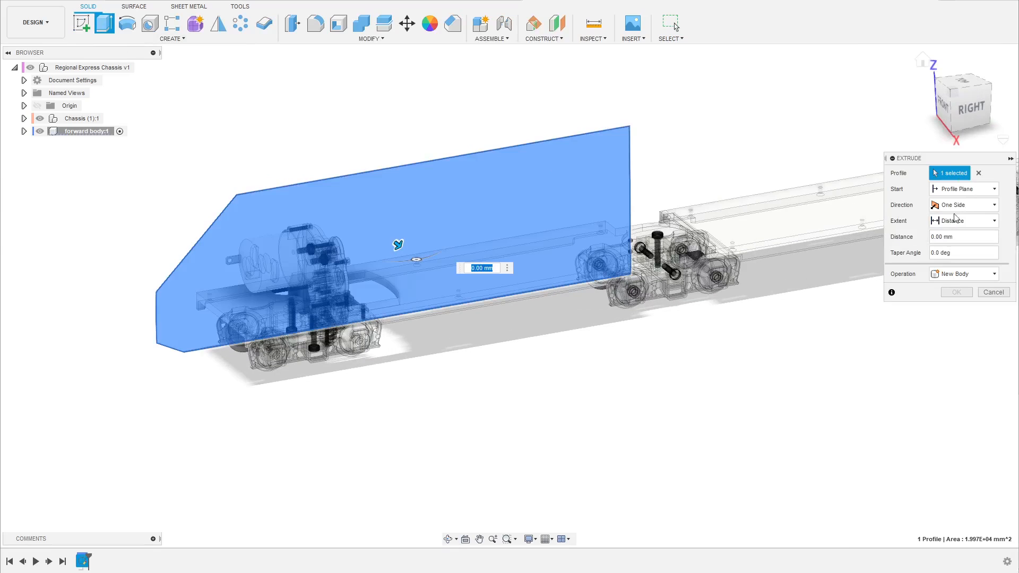
click(983, 205)
click(963, 242)
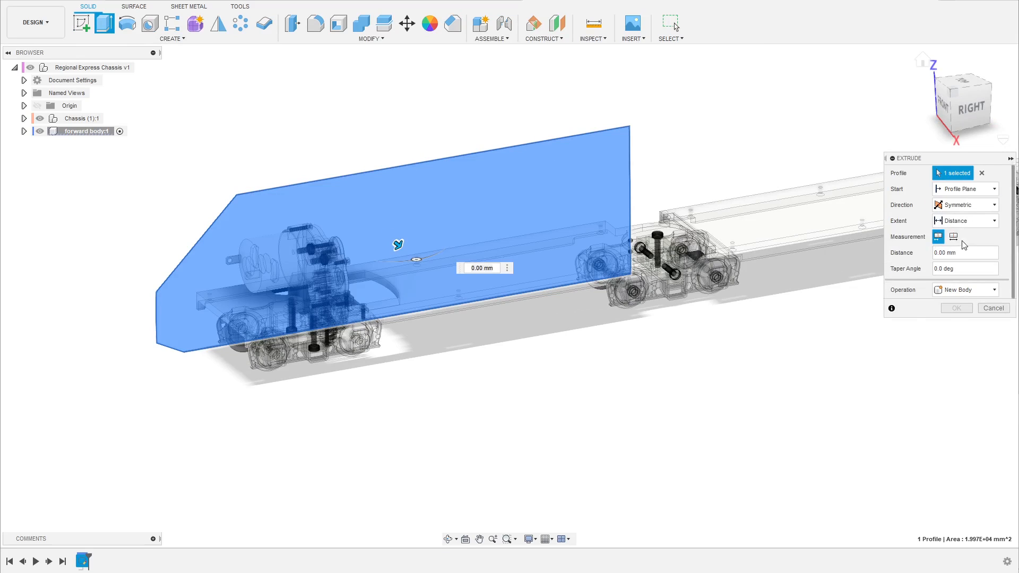
scroll(580, 254, down, 3)
shift+middle_drag(566, 226, 618, 212)
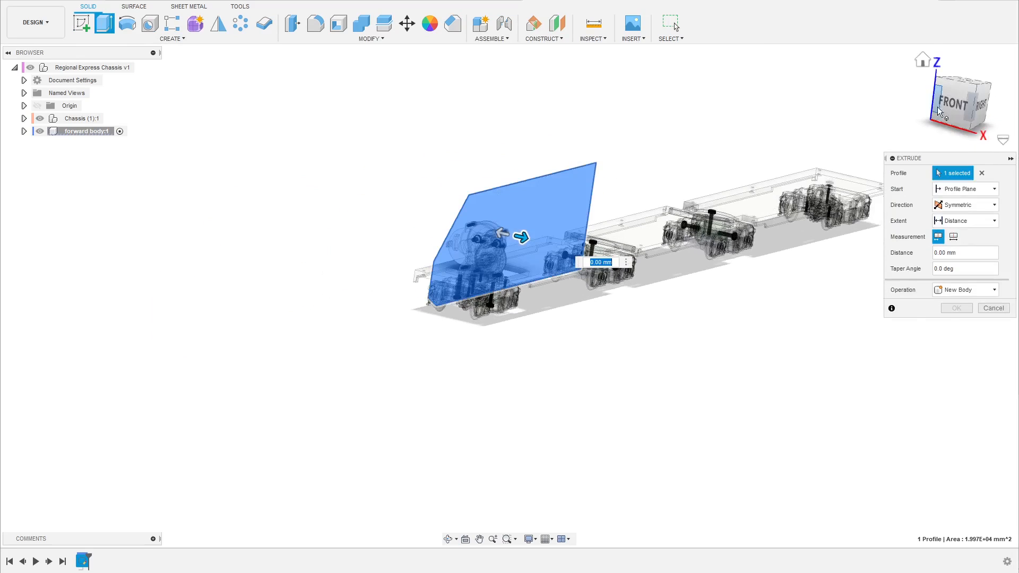
click(926, 108)
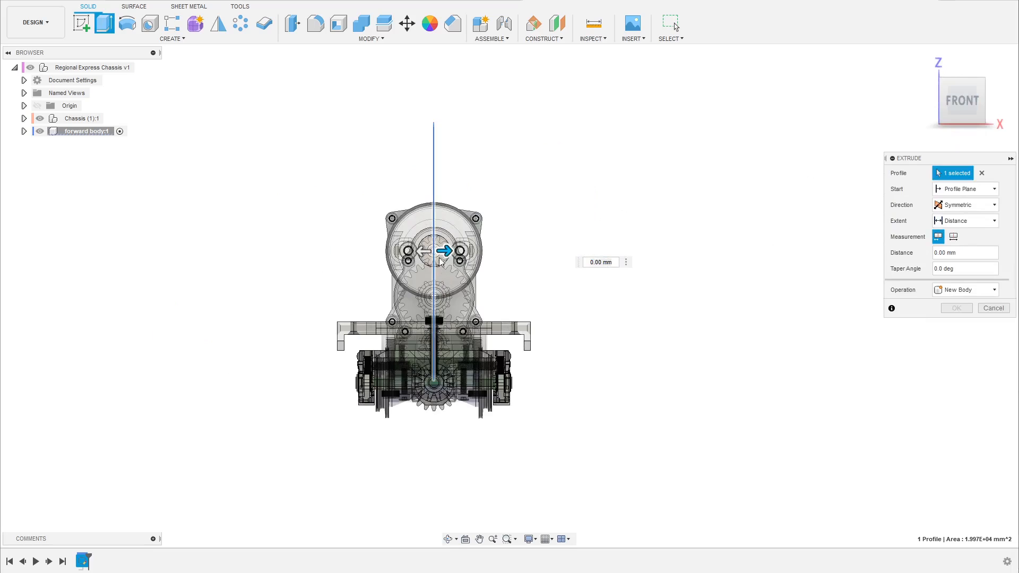
drag(458, 253, 575, 253)
shift+middle_drag(600, 298, 560, 364)
text(30)
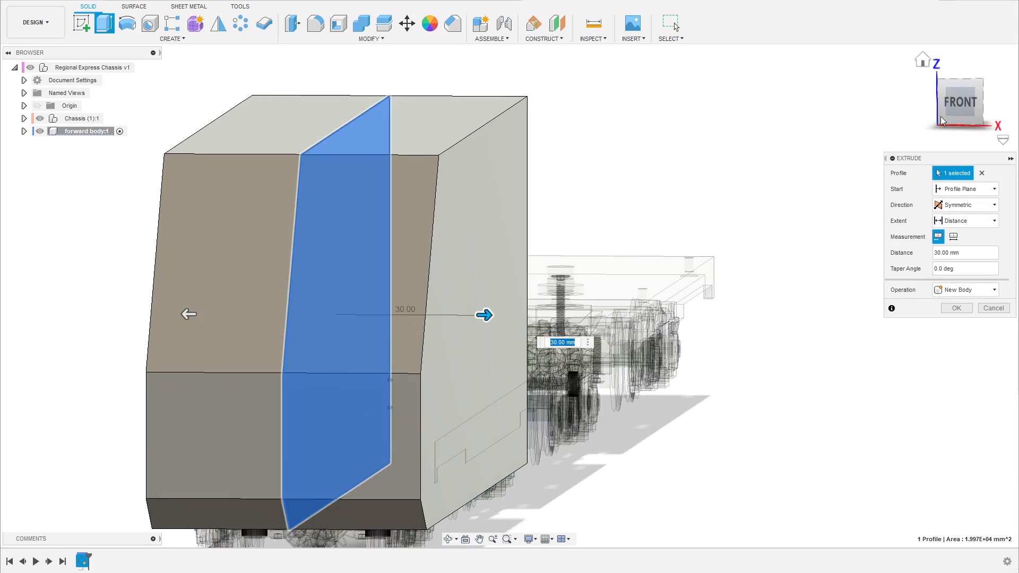
- Widen the symmetric extrusion to 31 mm per side against the chassis and complete it as a new body
click(960, 108)
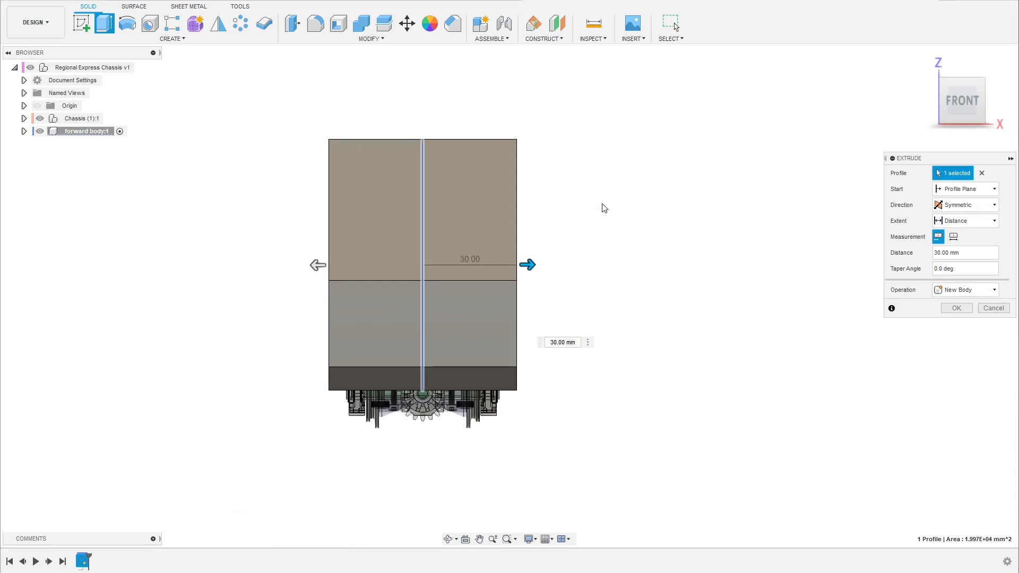
scroll(425, 326, up, 2)
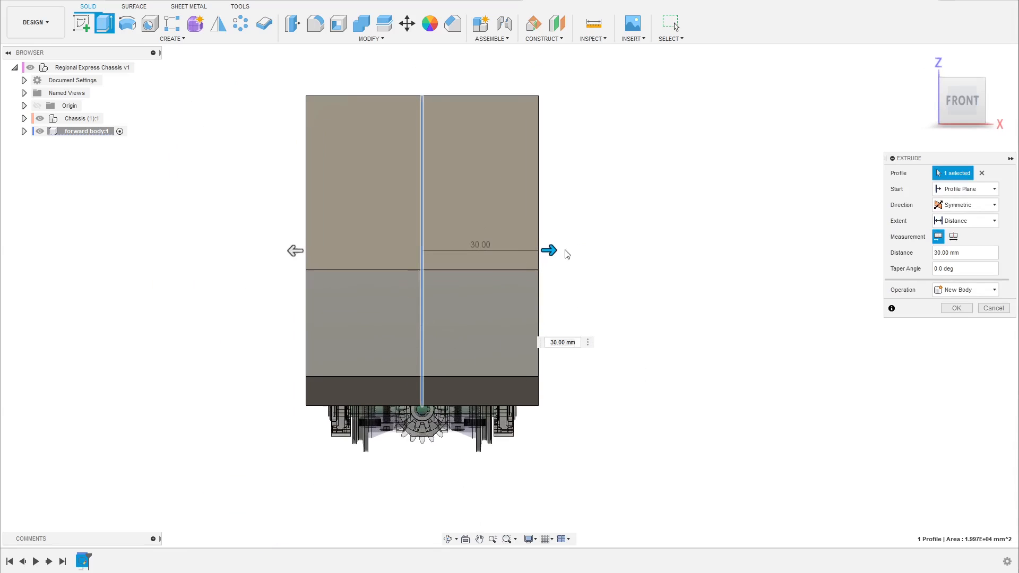
scroll(542, 284, up, 2)
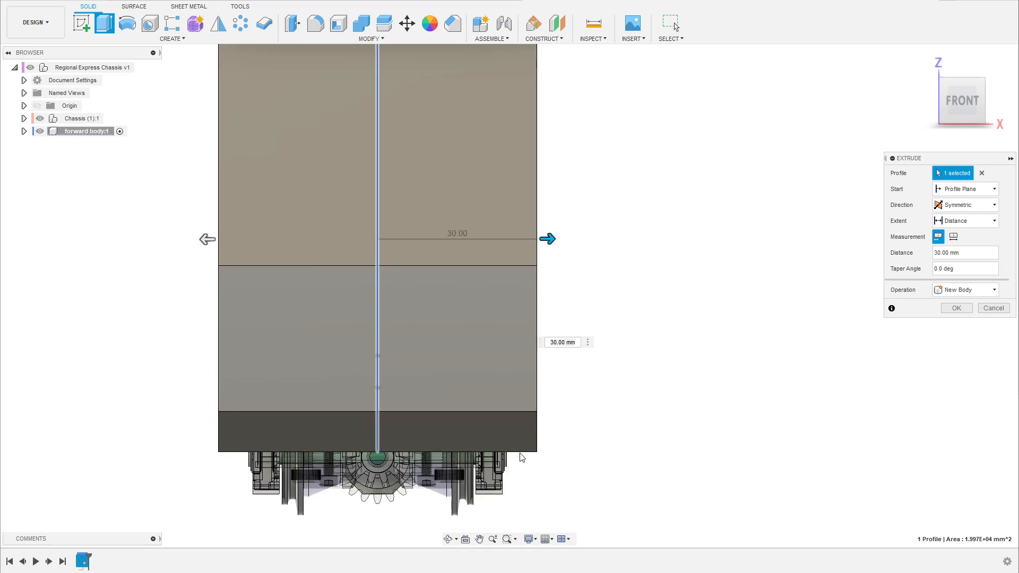
mouse_move(548, 238)
mouse_down()
mouse_move(559, 238)
mouse_move(533, 238)
mouse_move(552, 238)
mouse_up()
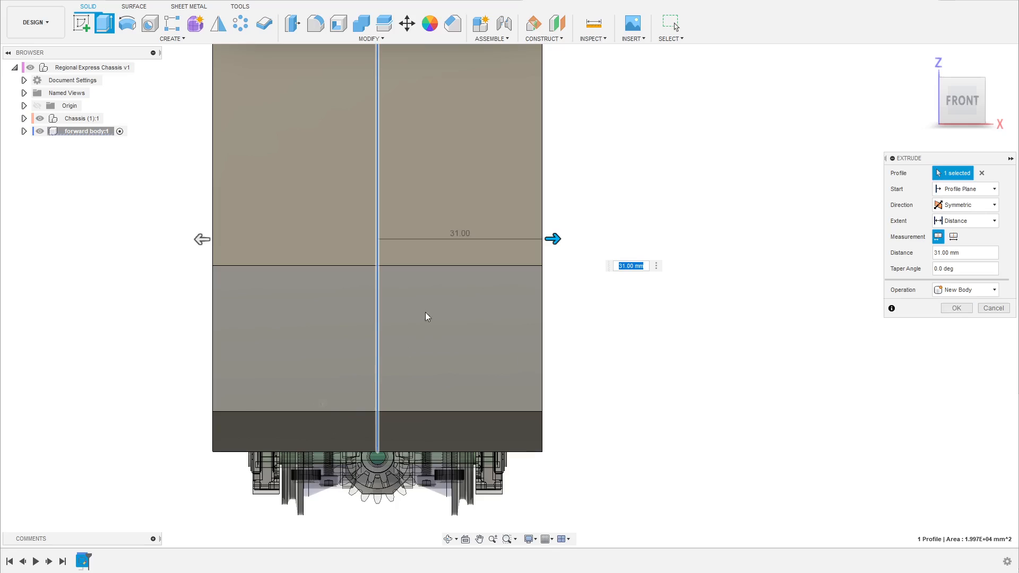
scroll(430, 318, down, 2)
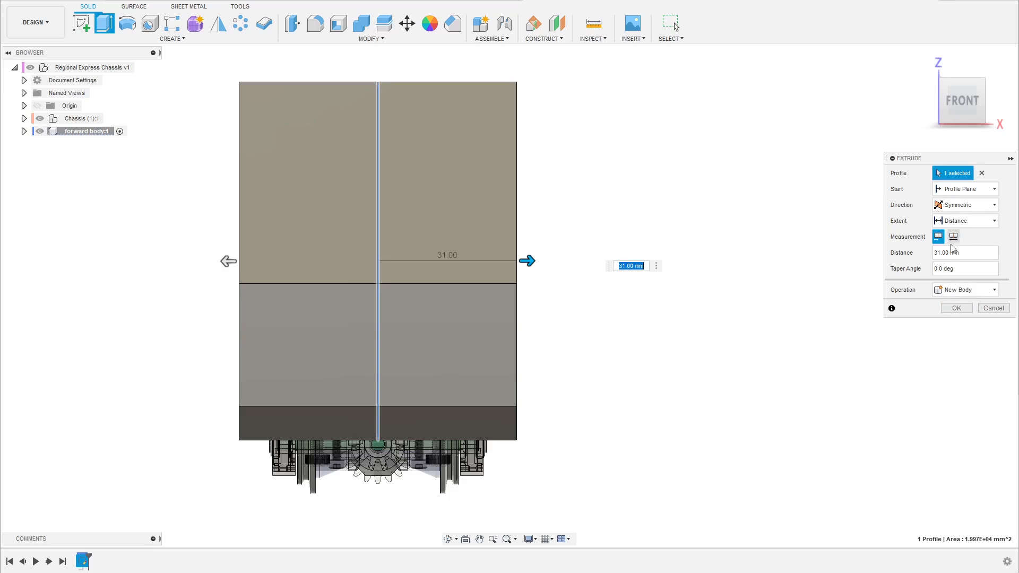
click(953, 290)
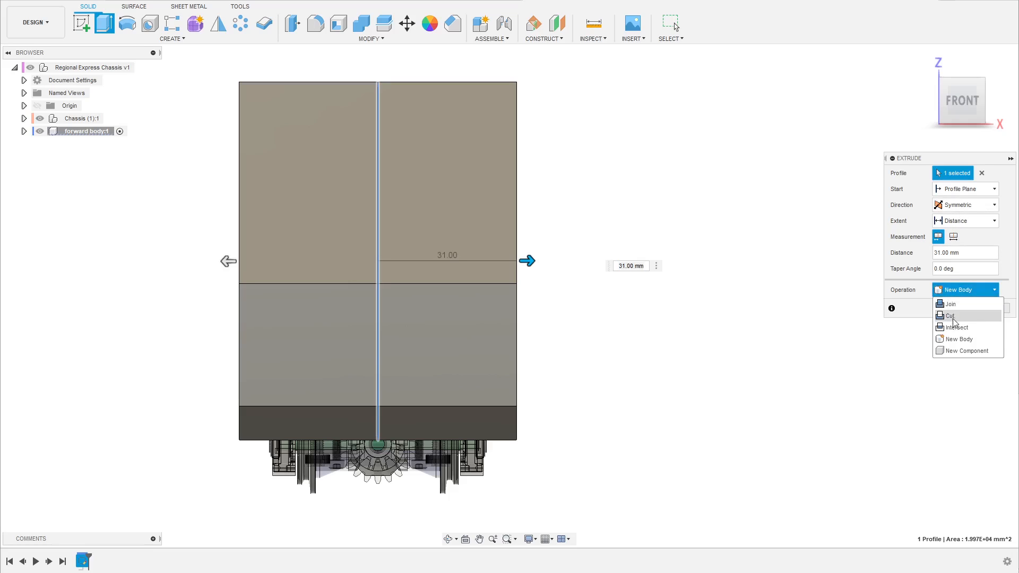
click(918, 312)
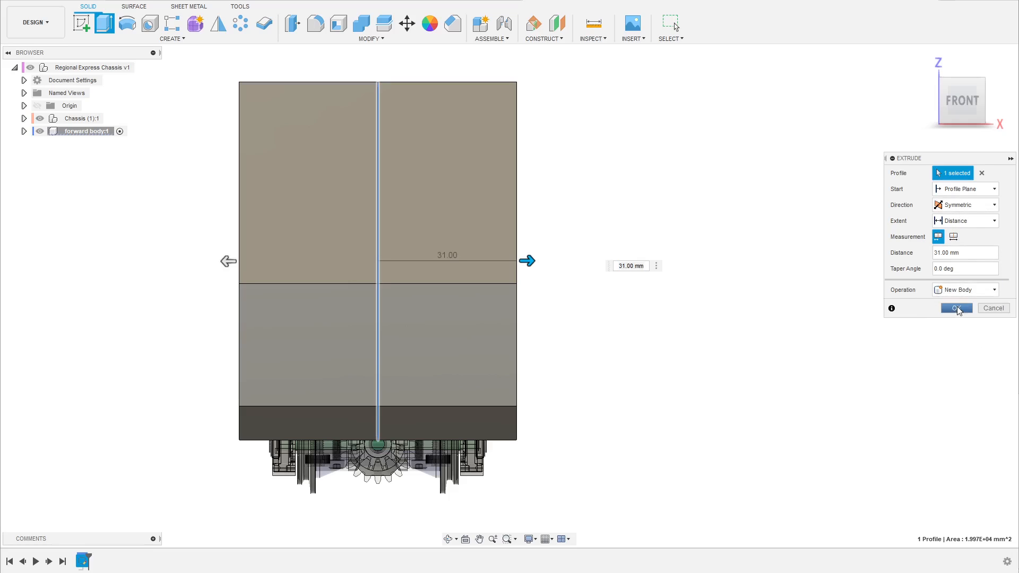
click(957, 309)
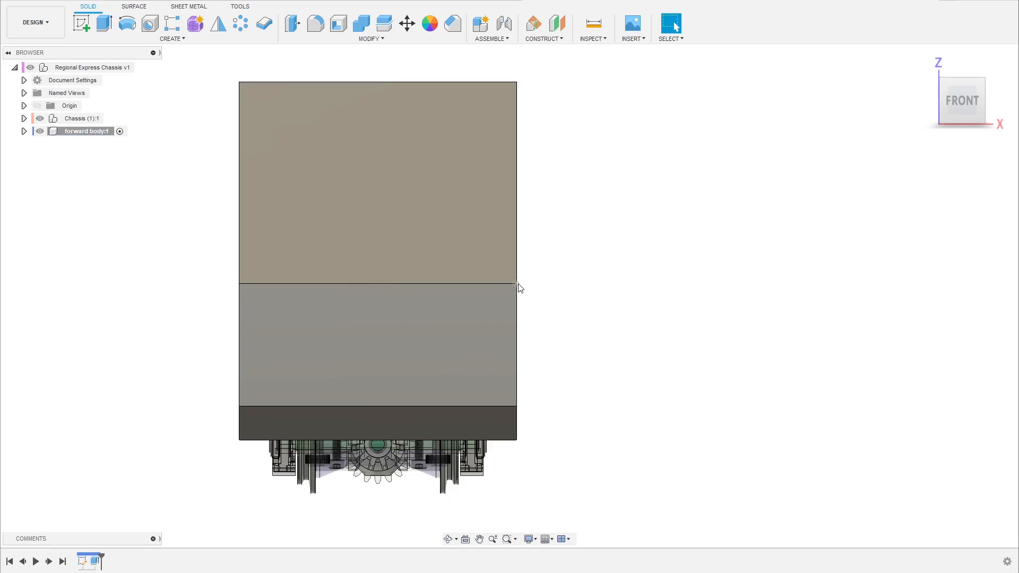
- Examine the extruded forward body's nose, roof and sides in relation to the chassis from several angles
shift+middle_drag(527, 309, 509, 276)
shift+middle_drag(599, 227, 608, 256)
scroll(608, 256, down, 2)
scroll(343, 412, up, 5)
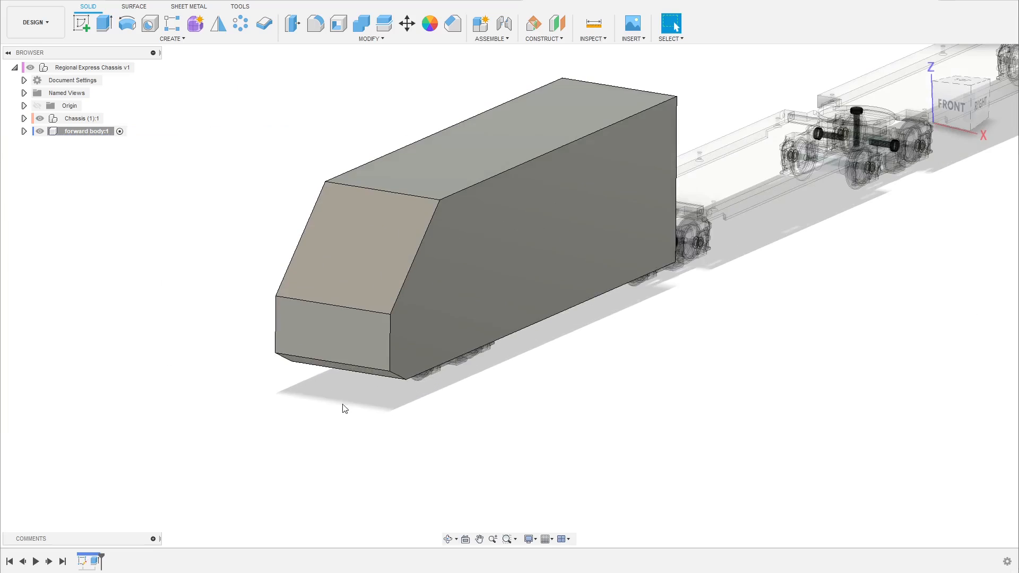
scroll(558, 169, up, 1)
shift+middle_drag(562, 166, 505, 339)
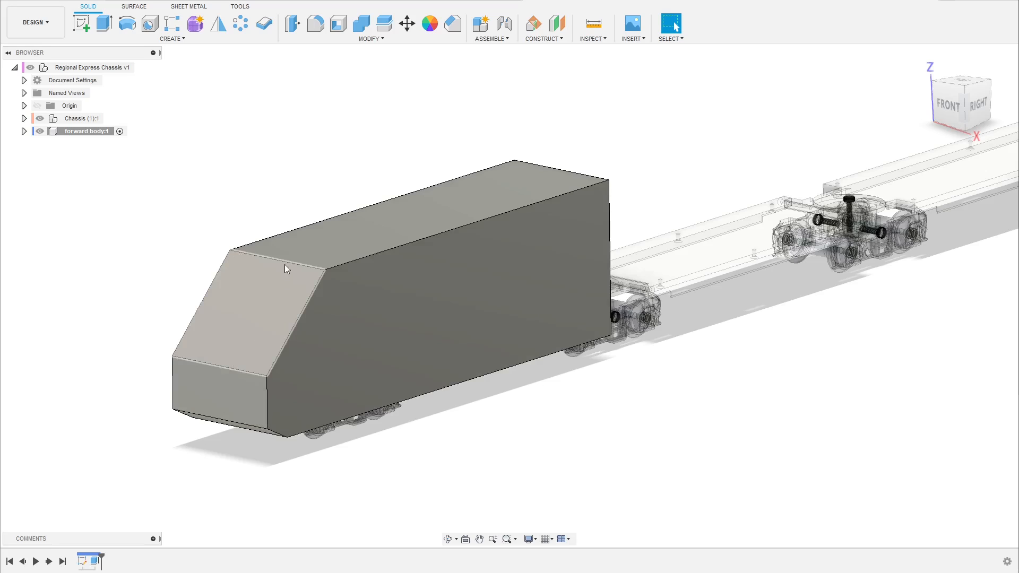
click(236, 370)
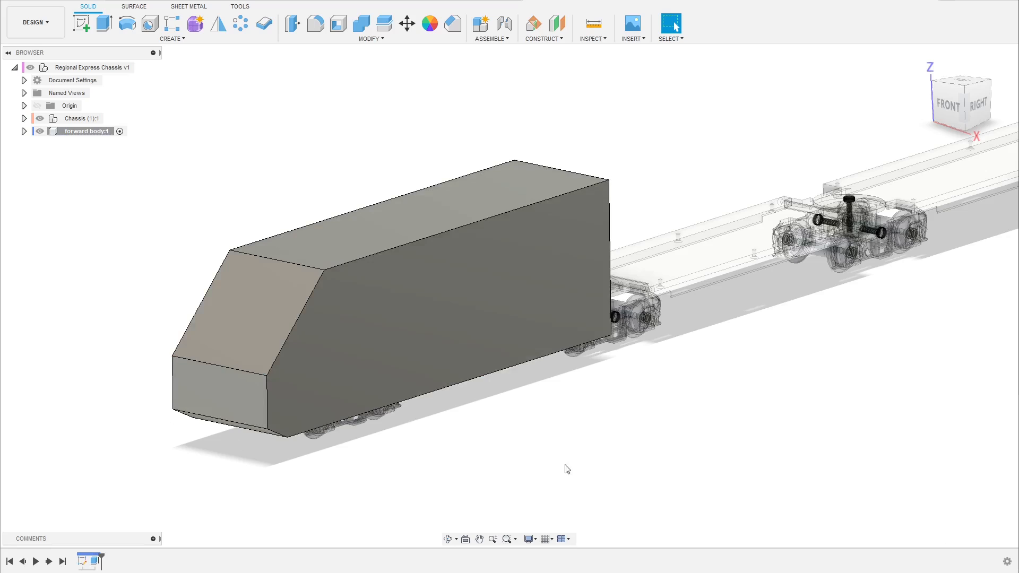
click(568, 475)
mouse_move(614, 230)
shift+middle_down()
mouse_move(596, 229)
mouse_move(613, 241)
shift+middle_up()
scroll(654, 249, up, 2)
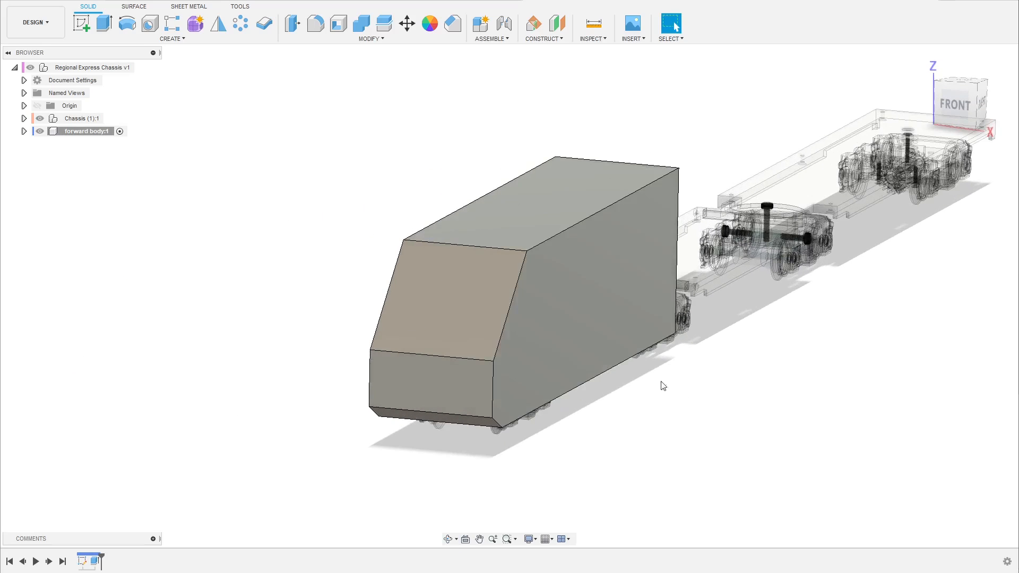
scroll(426, 442, down, 3)
scroll(562, 349, up, 3)
shift+middle_drag(560, 351, 541, 349)
scroll(394, 386, up, 1)
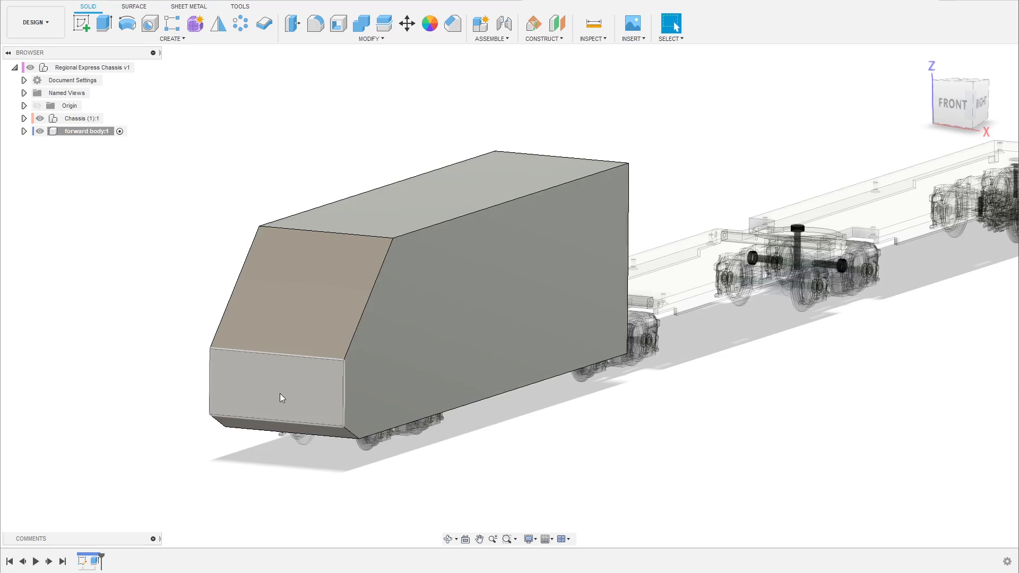
- Start a sketch on the nose's vertical front face and draw a slanted line from its upper right corner to the roof line, about 7 mm inward
click(312, 371)
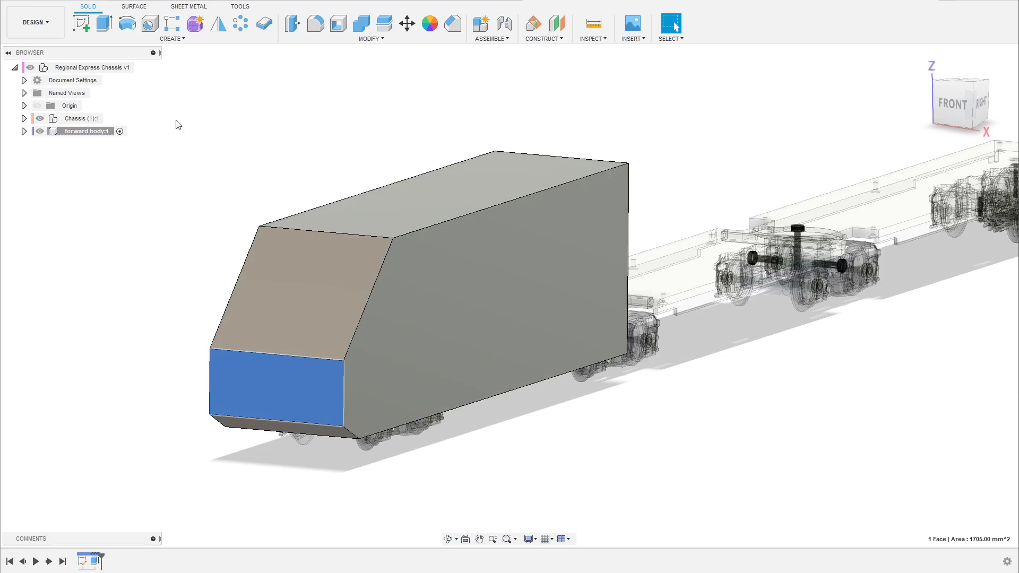
click(311, 358)
click(304, 423)
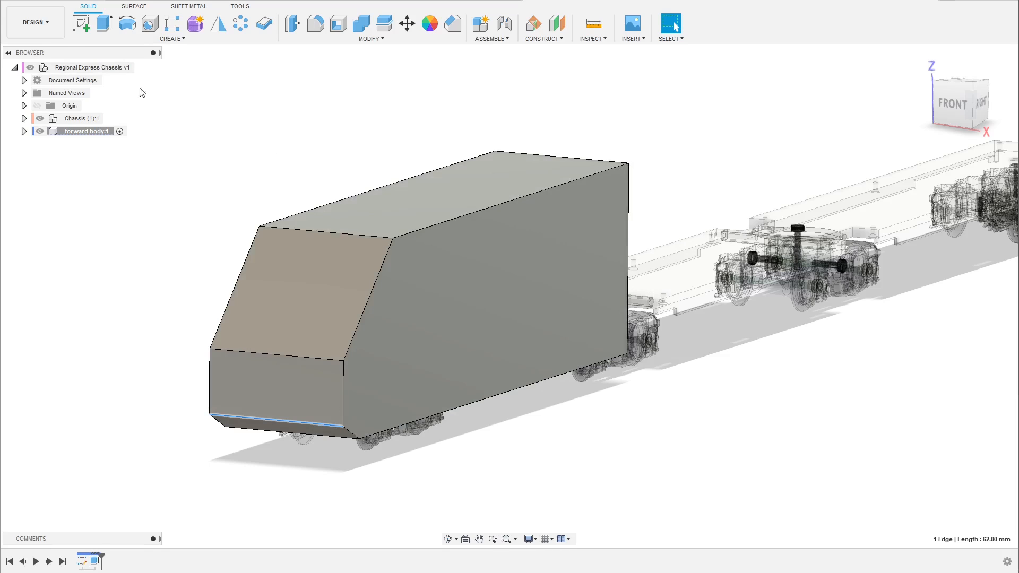
click(185, 304)
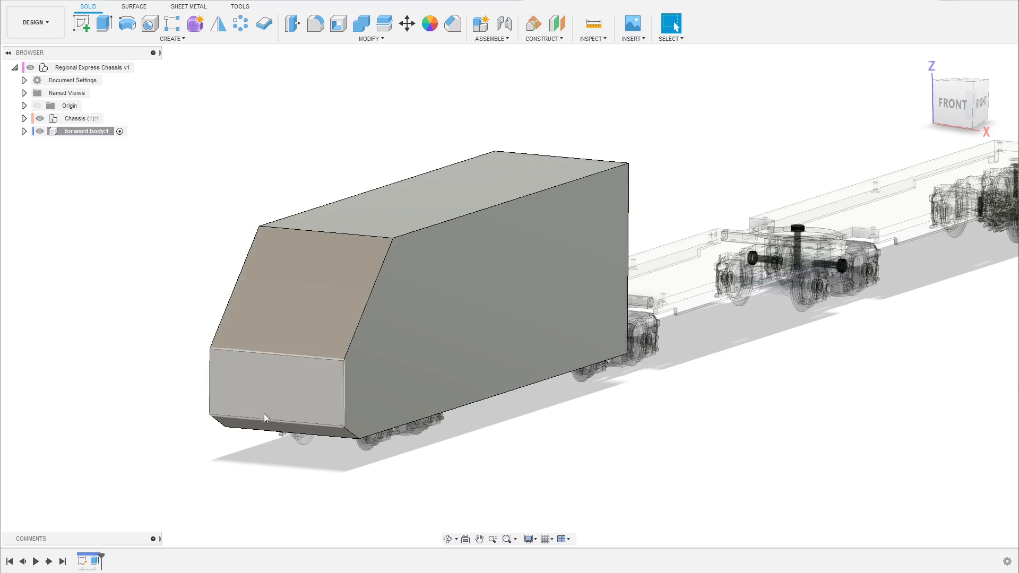
click(305, 390)
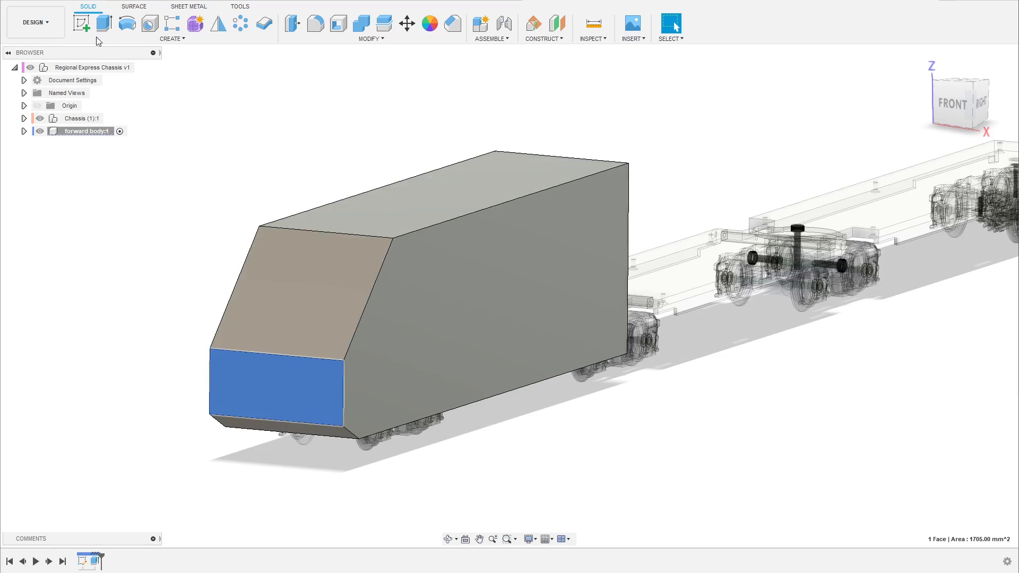
click(81, 24)
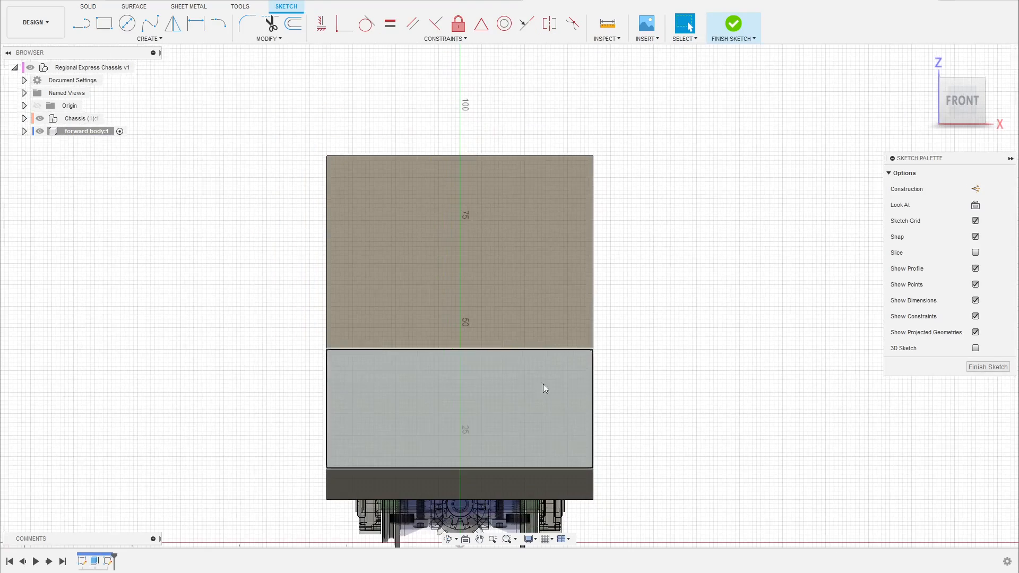
key(l)
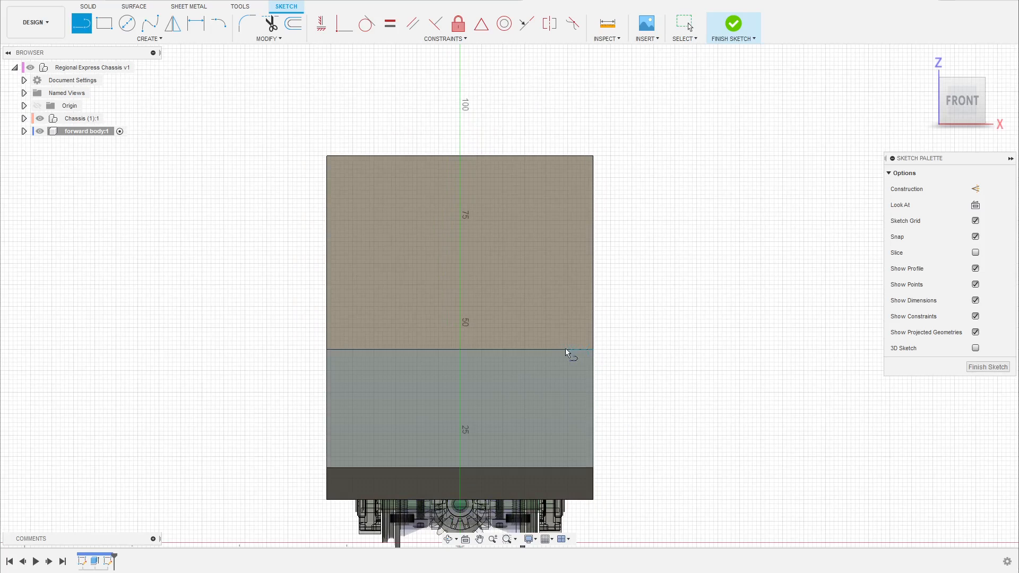
click(594, 350)
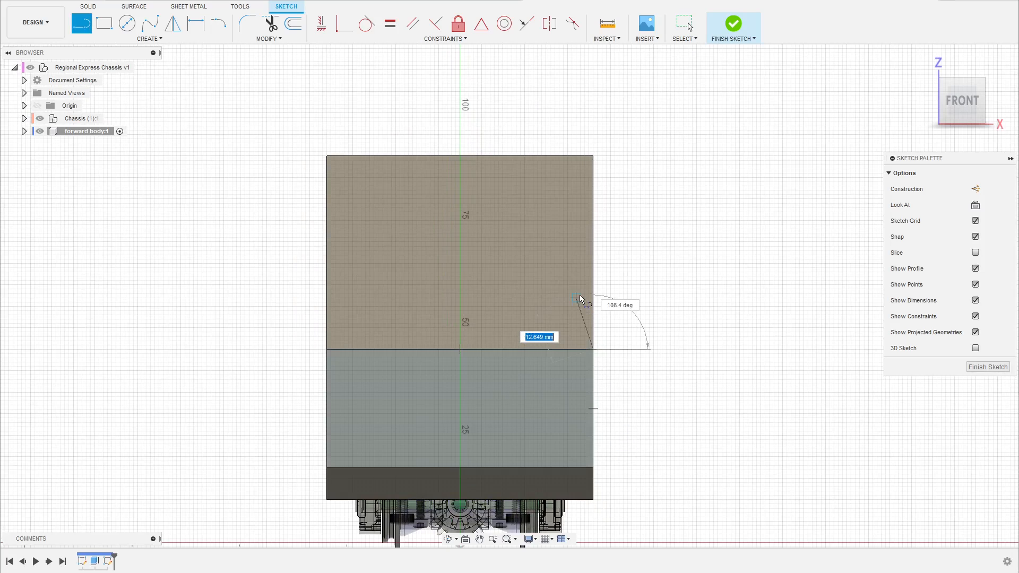
click(566, 158)
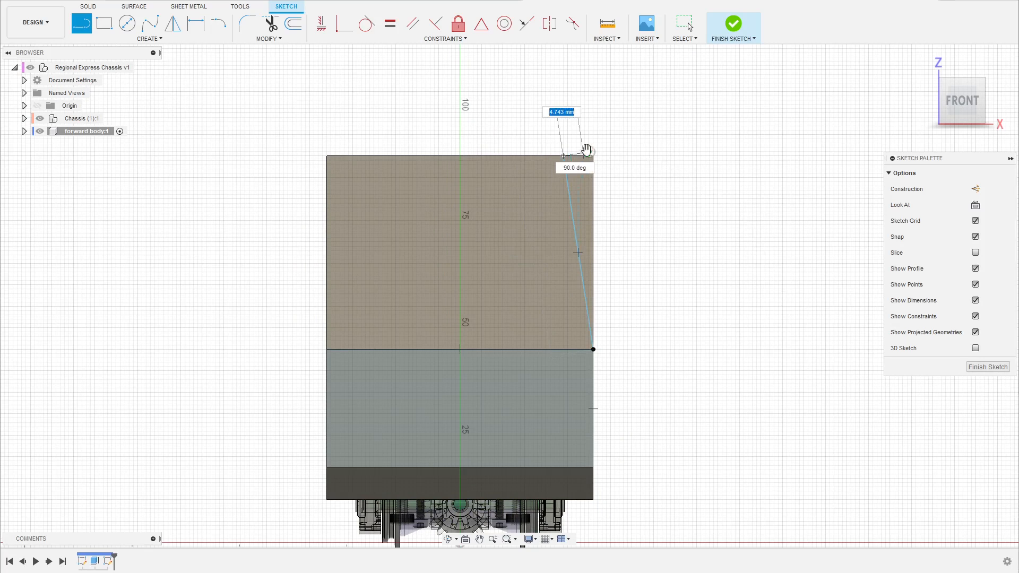
click(590, 152)
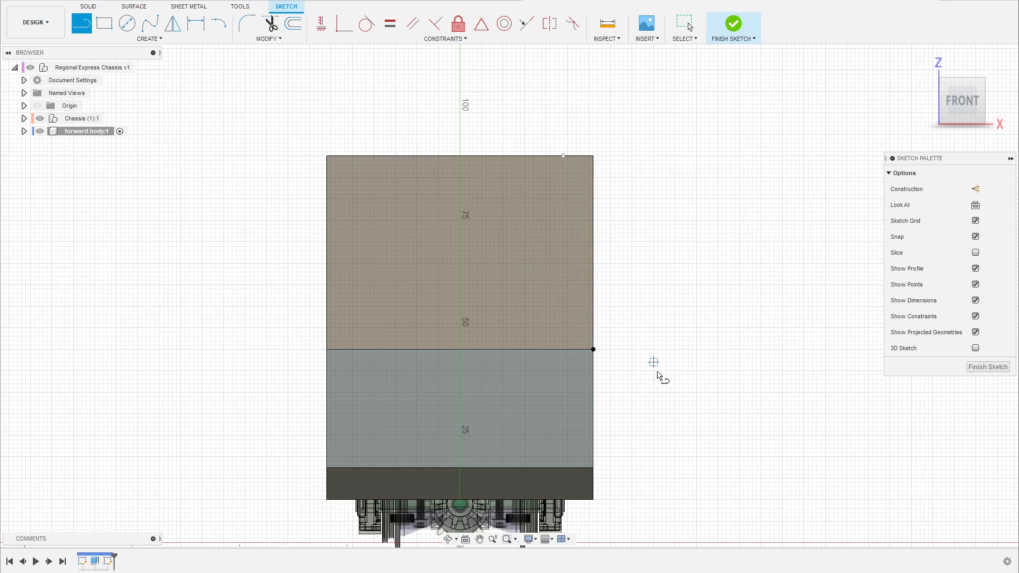
- Draw a slanted line about 8 mm long from the front face's lower right corner inward to the body's bottom edge
scroll(579, 468, down, 1)
scroll(595, 452, up, 3)
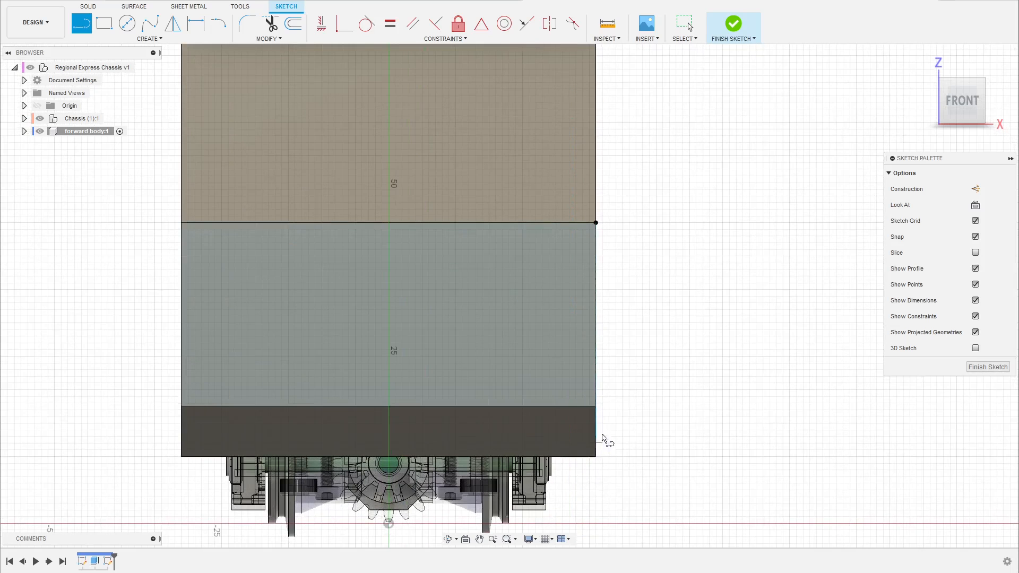
click(595, 406)
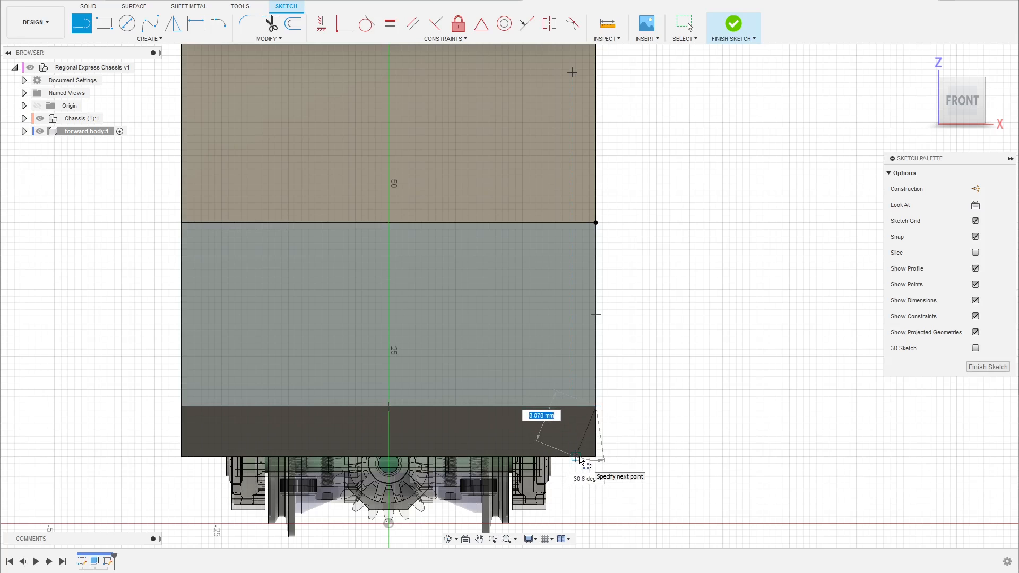
click(578, 456)
scroll(578, 457, down, 2)
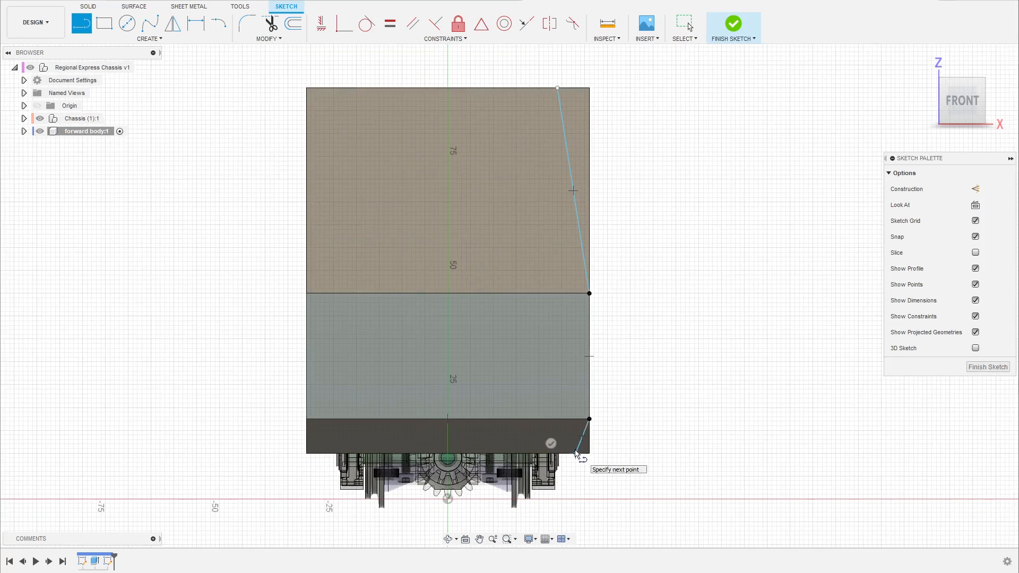
key(Escape)
key(Escape)
scroll(655, 409, down, 2)
scroll(618, 491, up, 1)
scroll(611, 478, up, 1)
scroll(609, 475, down, 1)
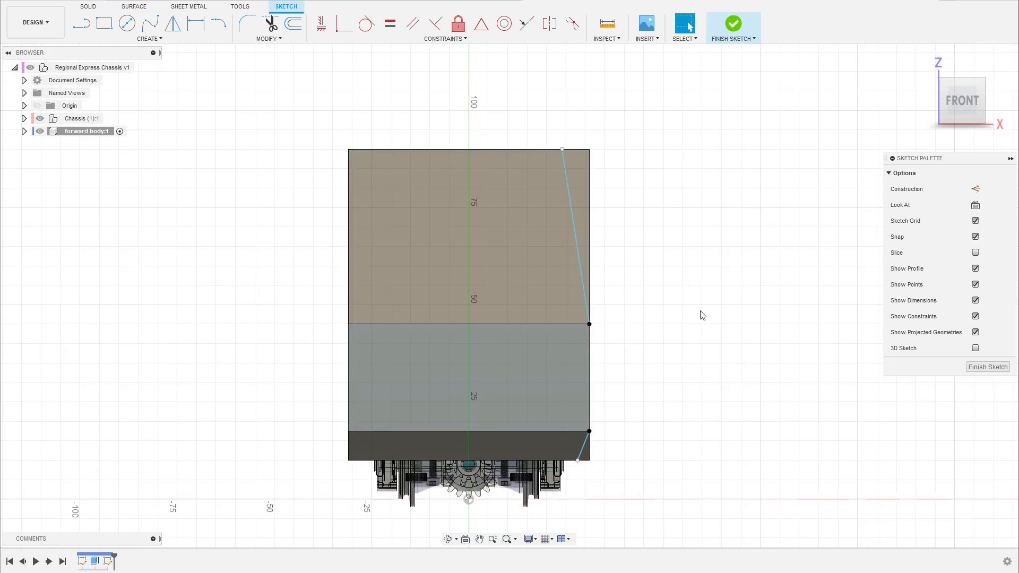
scroll(649, 240, up, 1)
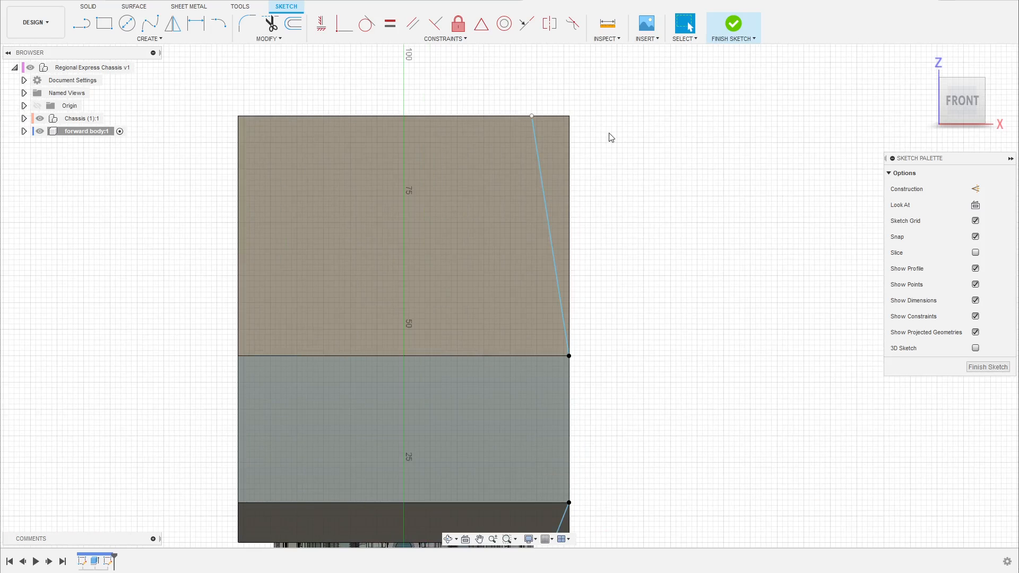
- Close the upper triangle with a 7 mm horizontal line along the roof and a vertical line down the body's right side
key(l)
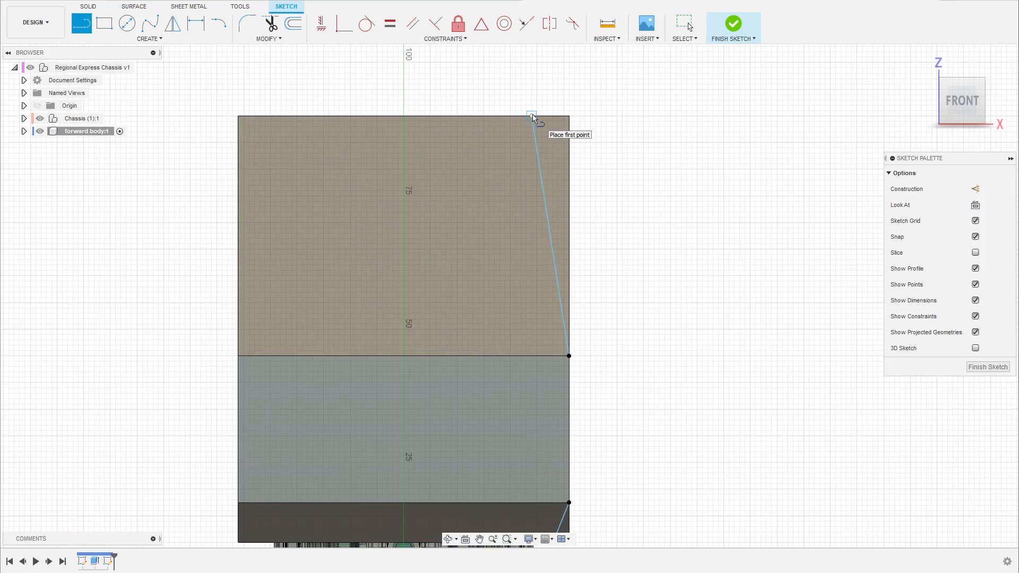
click(532, 116)
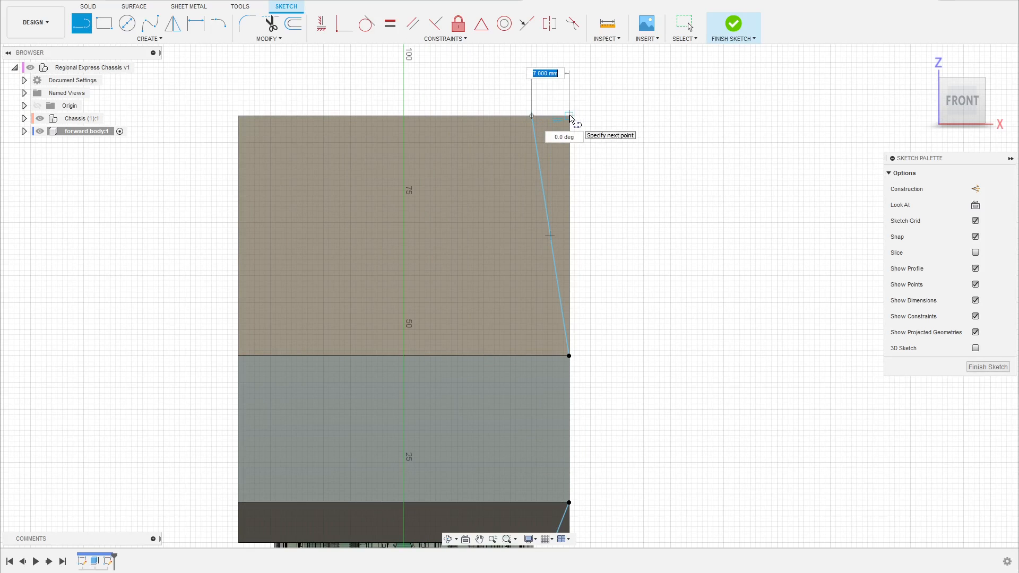
click(570, 116)
click(570, 356)
- Close the lower triangle along the body's right side and bottom edge, and finish the sketch
scroll(571, 151, down, 3)
scroll(588, 403, up, 5)
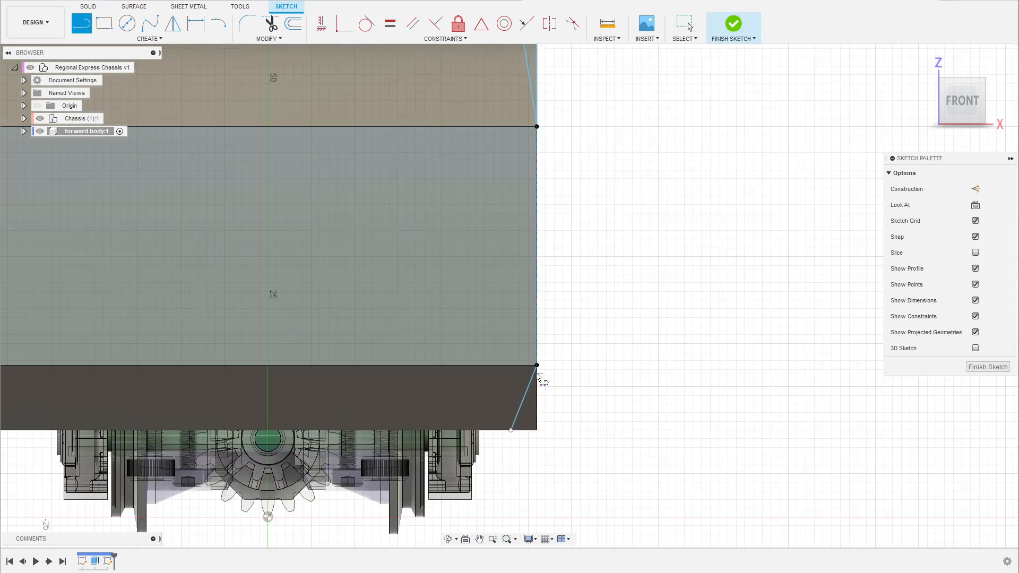
click(537, 366)
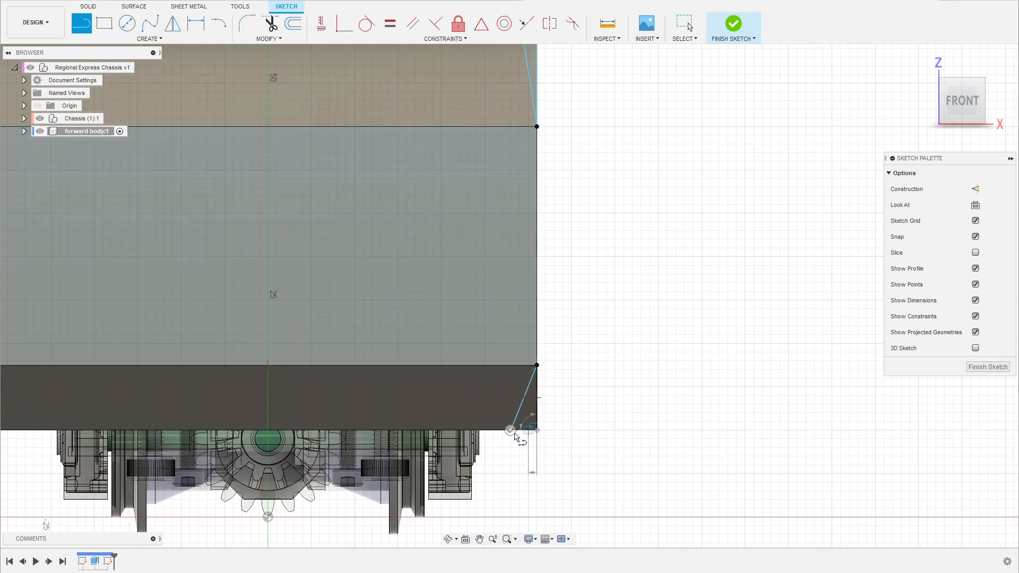
scroll(509, 431, up, 5)
click(508, 410)
scroll(550, 411, down, 2)
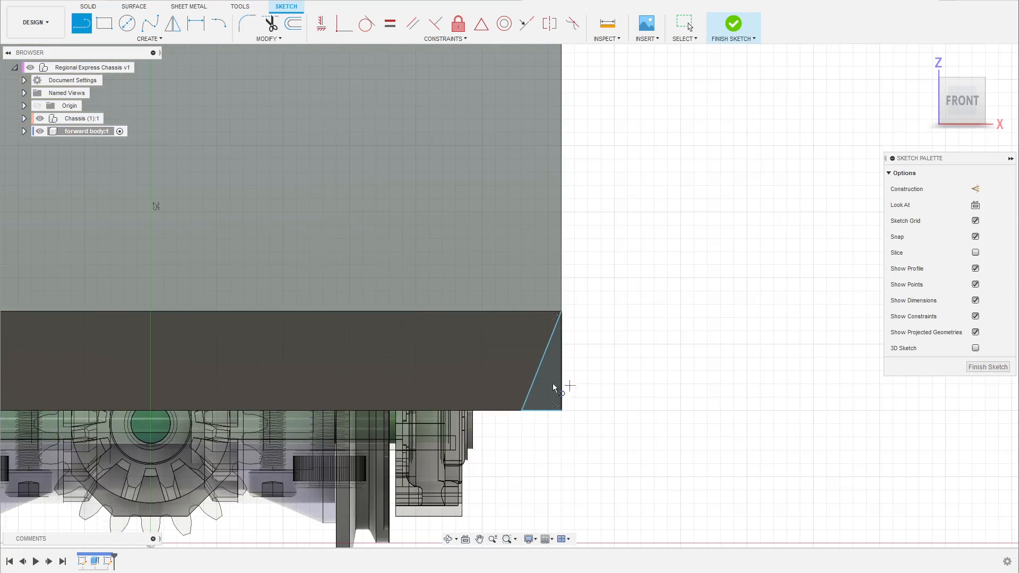
scroll(580, 423, down, 6)
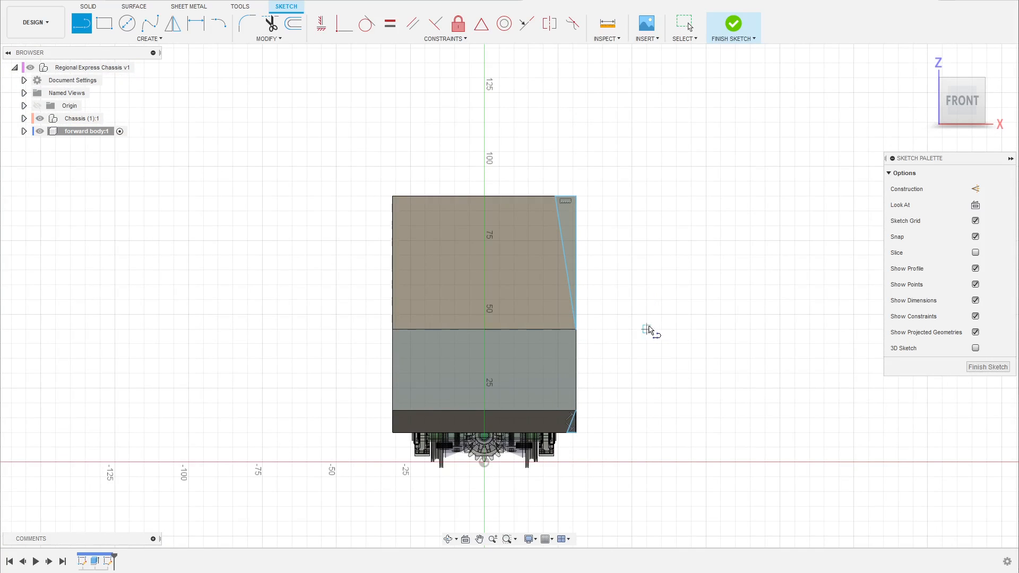
key(Escape)
scroll(571, 420, up, 4)
scroll(566, 415, down, 4)
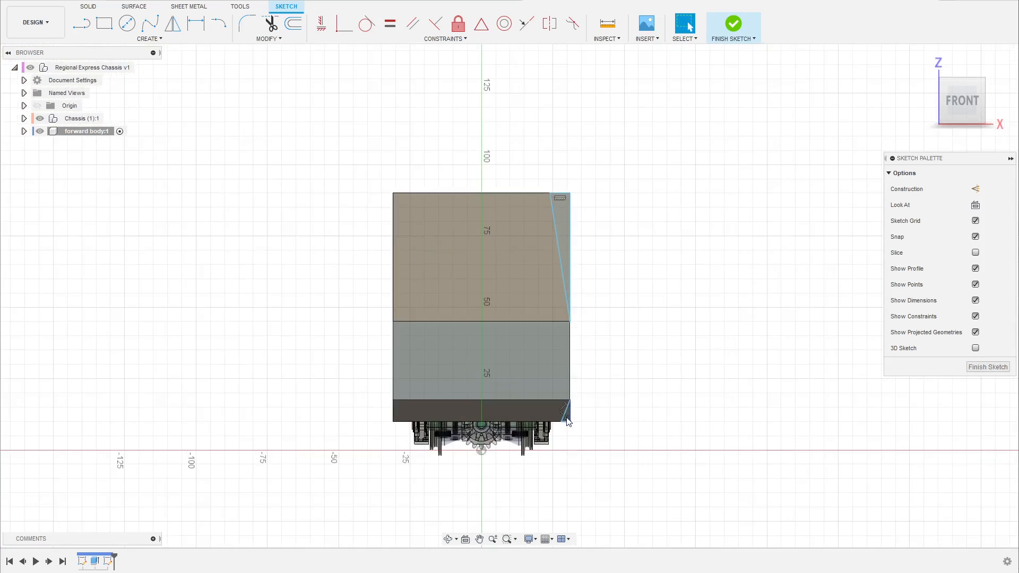
scroll(567, 421, down, 2)
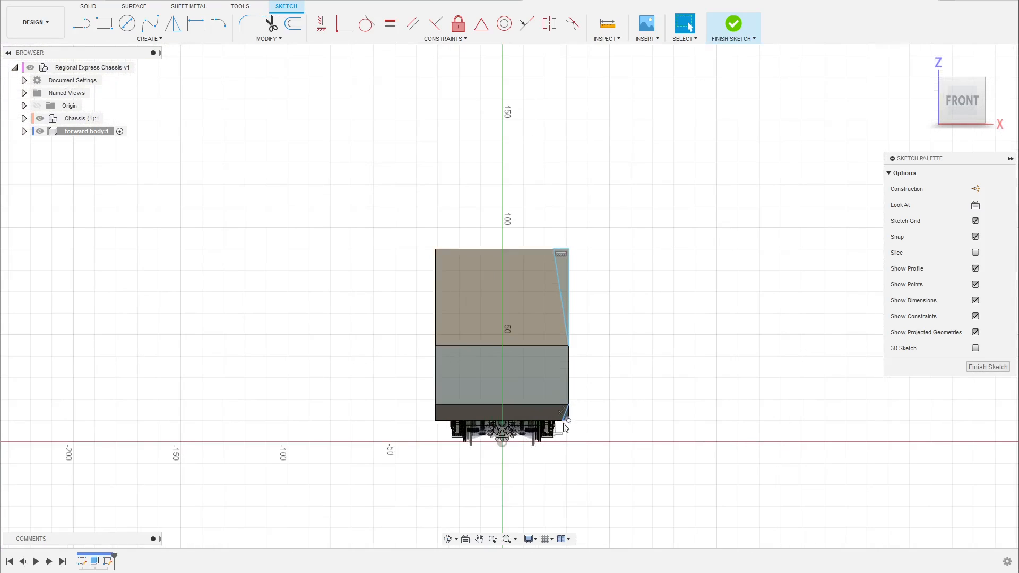
click(988, 368)
- Extrude both triangular profiles by -285 mm as a cut along the full length of the forward body's right side
scroll(576, 410, up, 4)
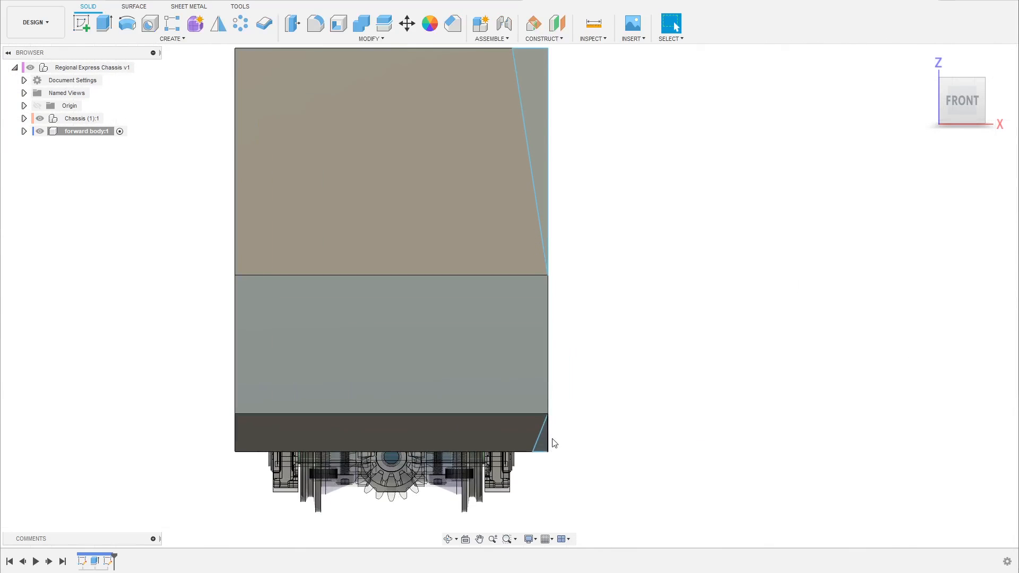
click(541, 447)
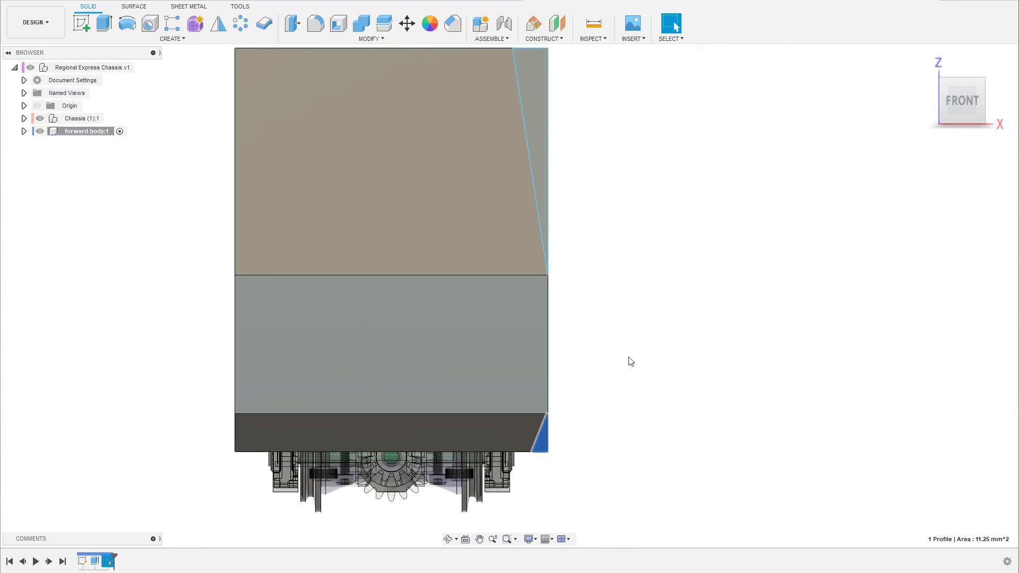
click(533, 103)
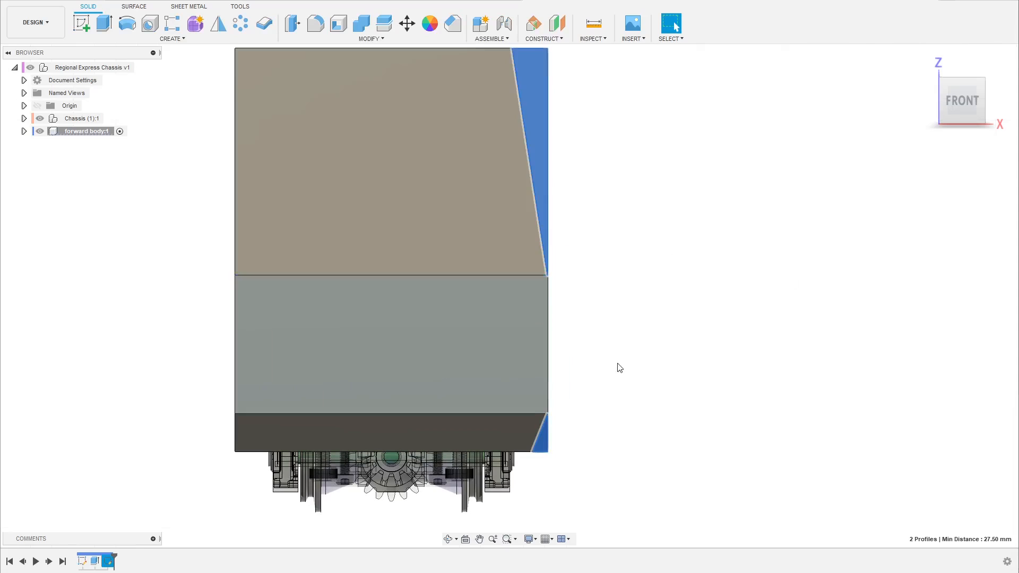
scroll(617, 364, down, 2)
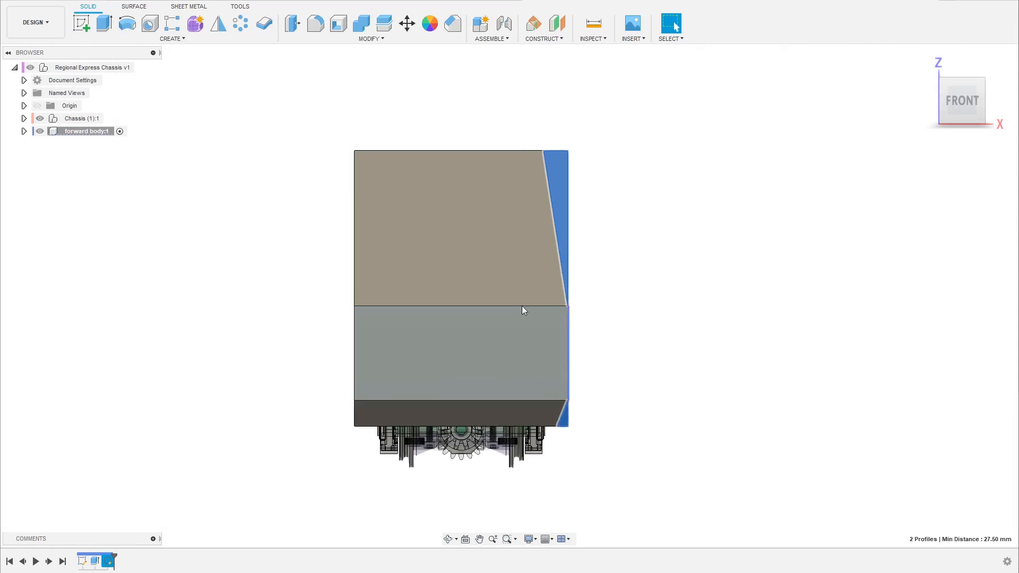
click(105, 25)
shift+middle_drag(553, 209, 501, 214)
scroll(698, 262, down, 2)
shift+middle_drag(551, 316, 558, 328)
scroll(221, 372, up, 3)
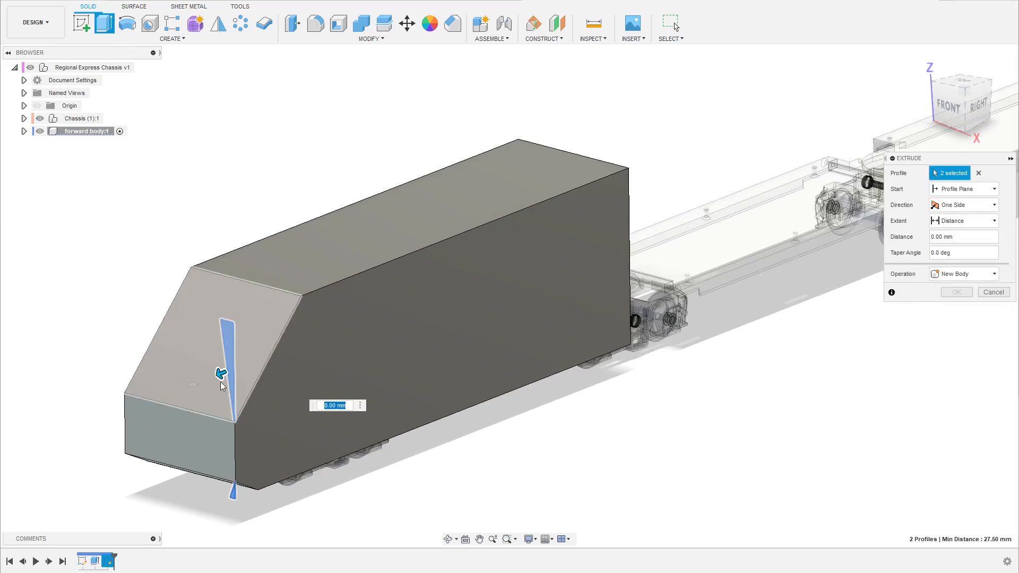
drag(220, 375, 685, 209)
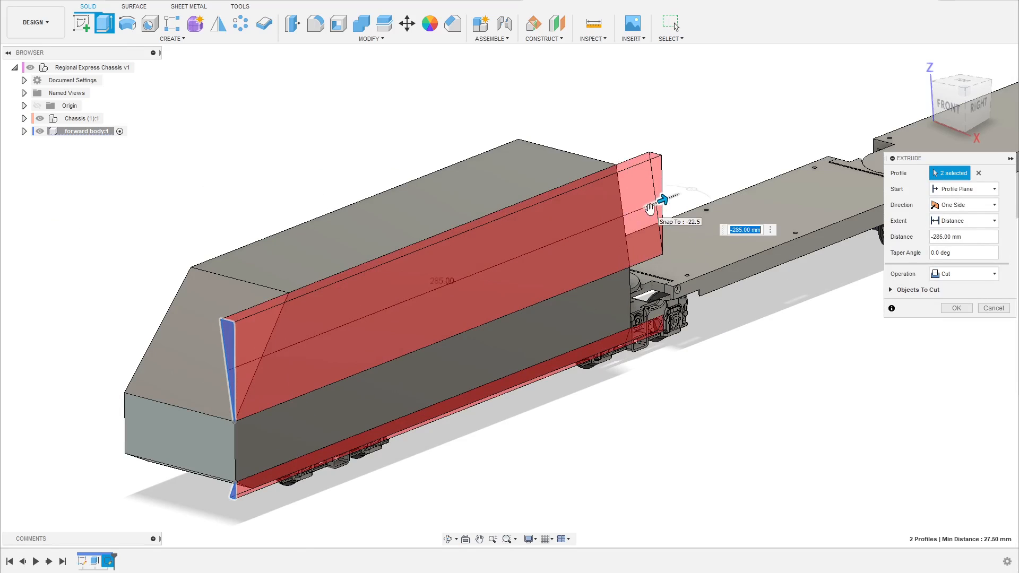
mouse_move(690, 392)
shift+middle_down()
mouse_move(687, 448)
mouse_move(683, 371)
mouse_move(706, 342)
mouse_move(685, 387)
mouse_move(696, 398)
mouse_move(696, 378)
shift+middle_up()
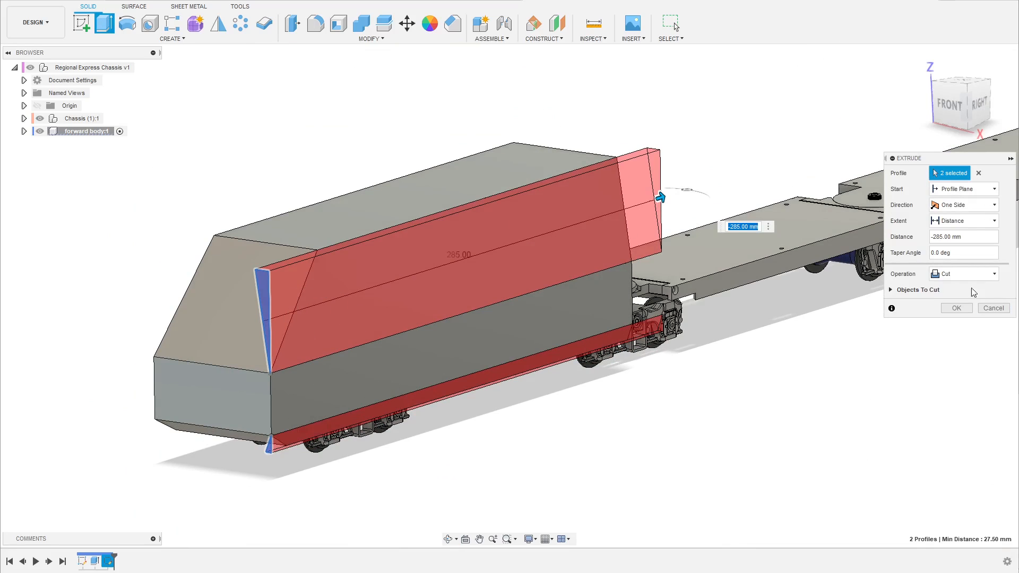
click(892, 290)
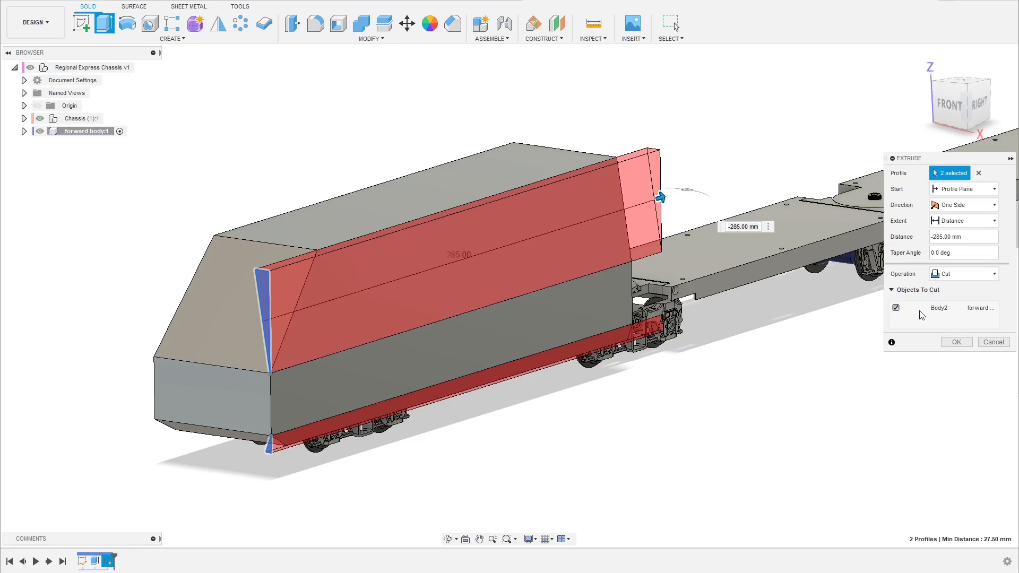
click(956, 342)
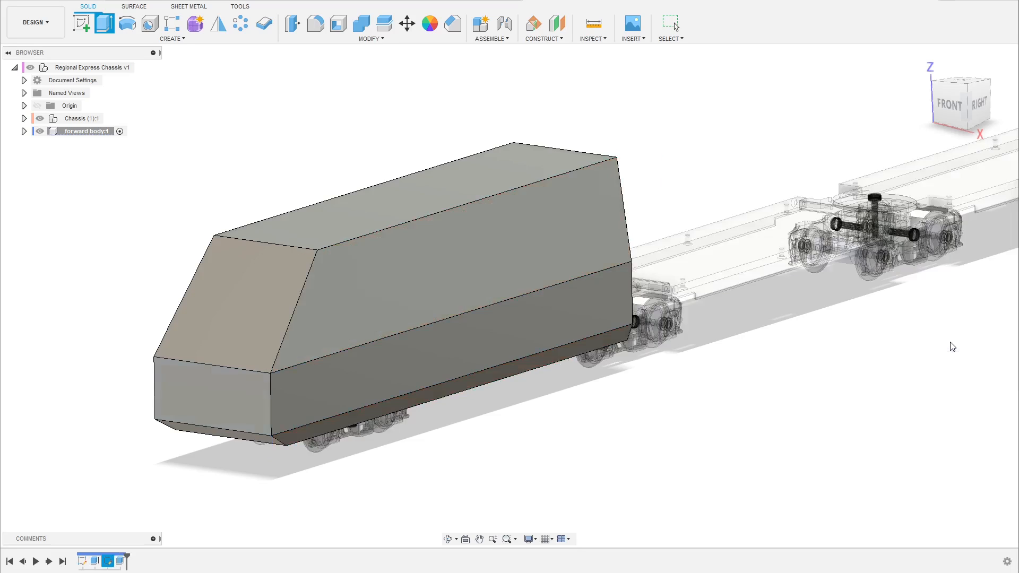
- Mirror the right side's extruded bevel cuts across the forward body's vertical lengthwise centre plane to the opposite side
scroll(584, 346, down, 1)
shift+middle_drag(584, 346, 598, 363)
click(125, 563)
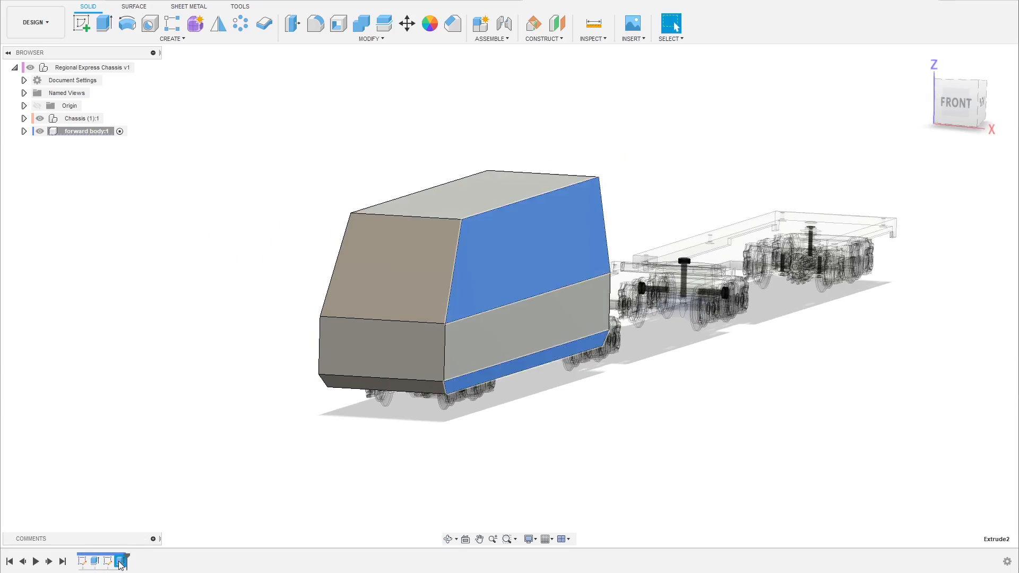
click(216, 27)
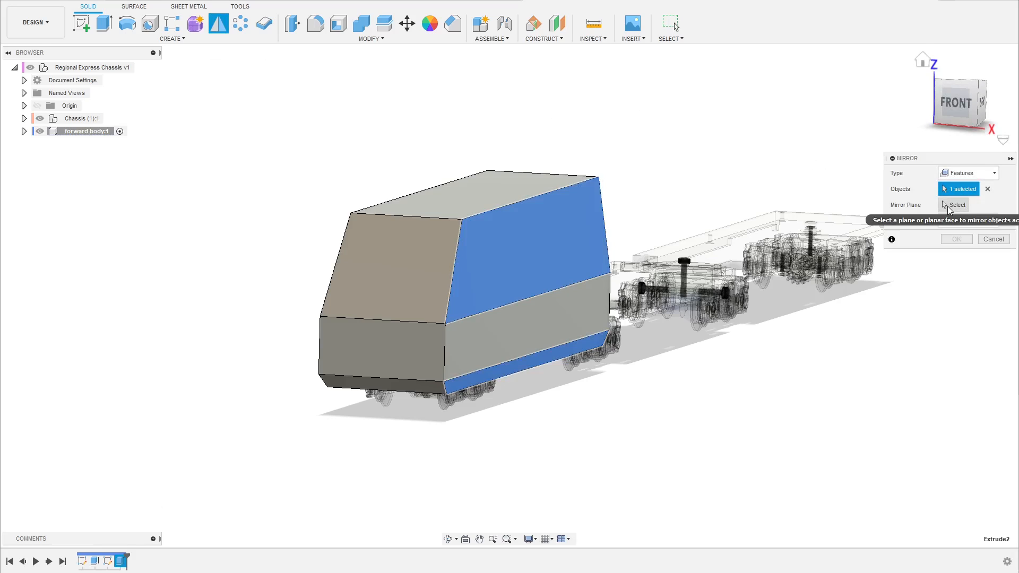
click(949, 205)
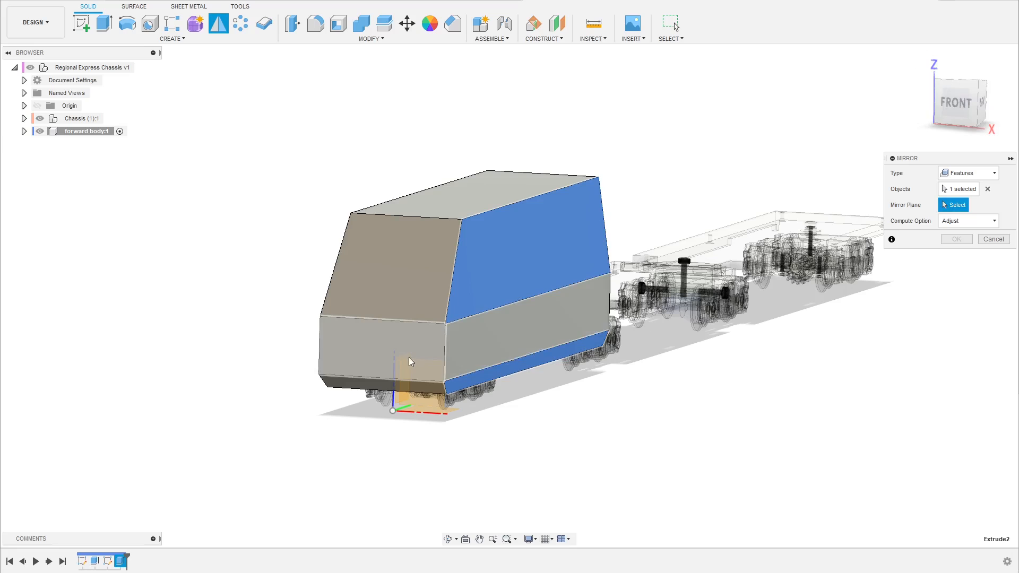
scroll(403, 358, up, 4)
shift+middle_drag(393, 400, 356, 376)
mouse_move(463, 461)
shift+middle_down()
mouse_move(499, 462)
mouse_move(456, 470)
shift+middle_up()
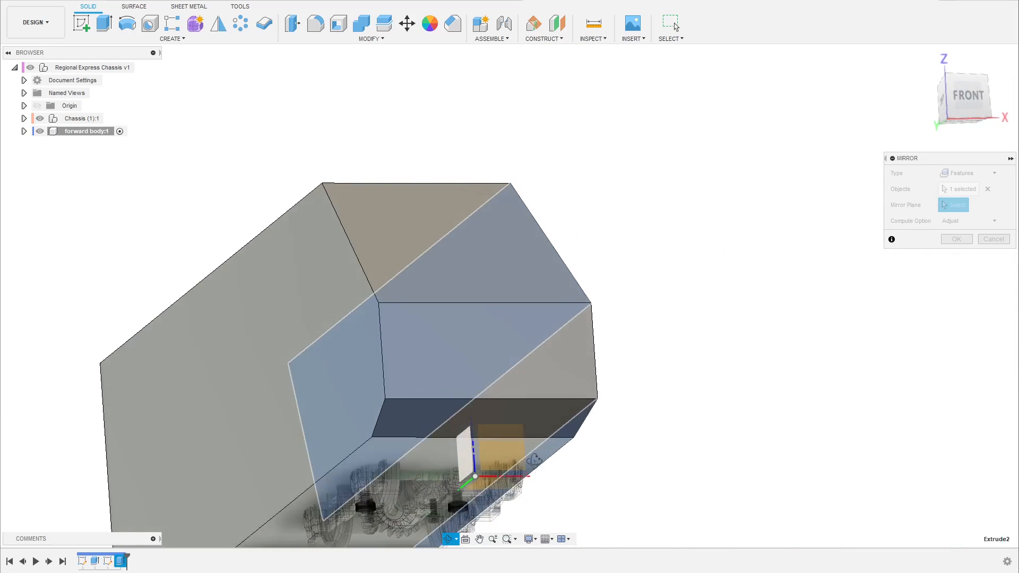
click(469, 467)
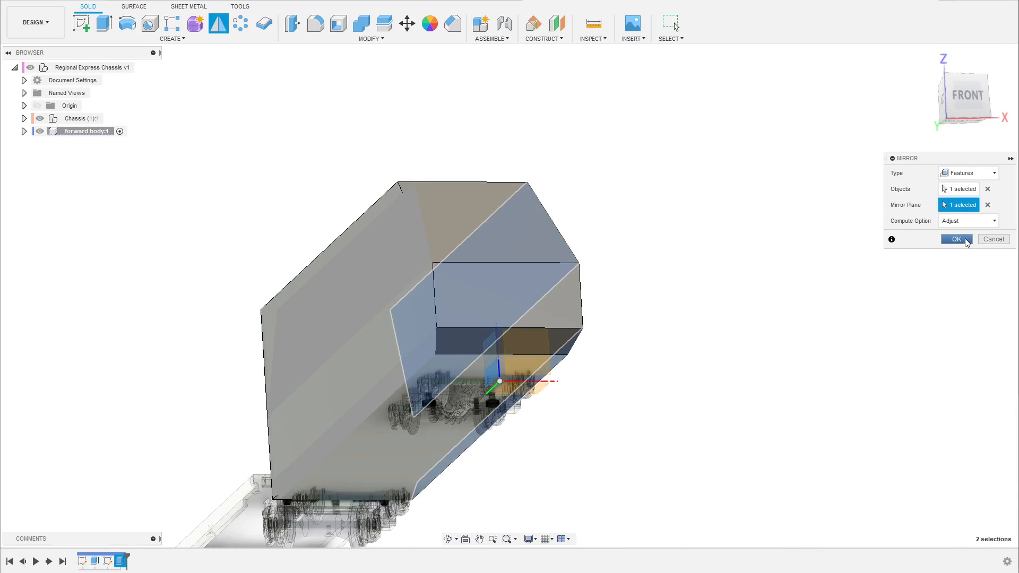
click(967, 240)
- Examine the mirrored side bevels on the forward body from the front and at an angle
shift+middle_drag(469, 240, 462, 241)
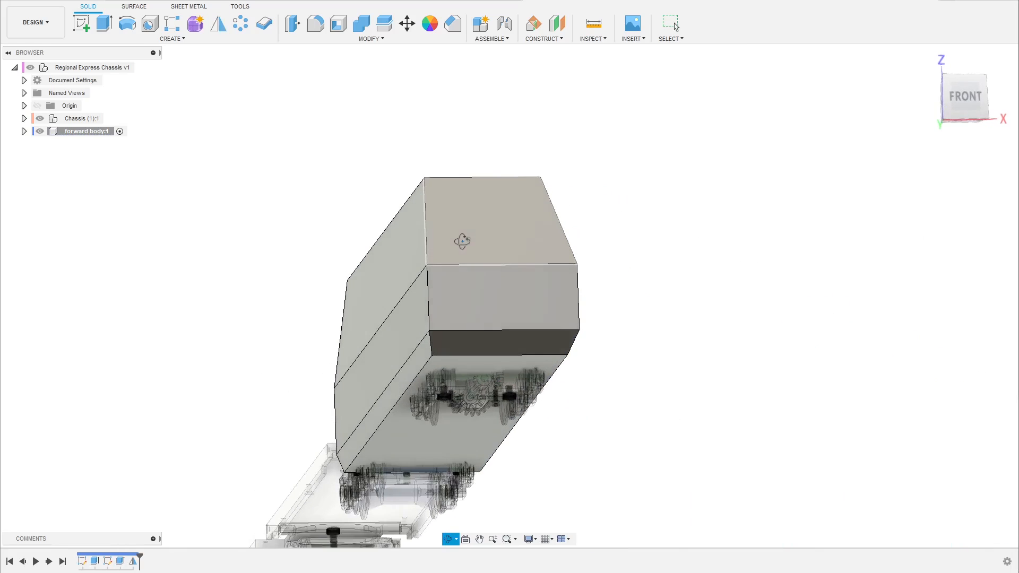
click(969, 94)
scroll(584, 147, up, 3)
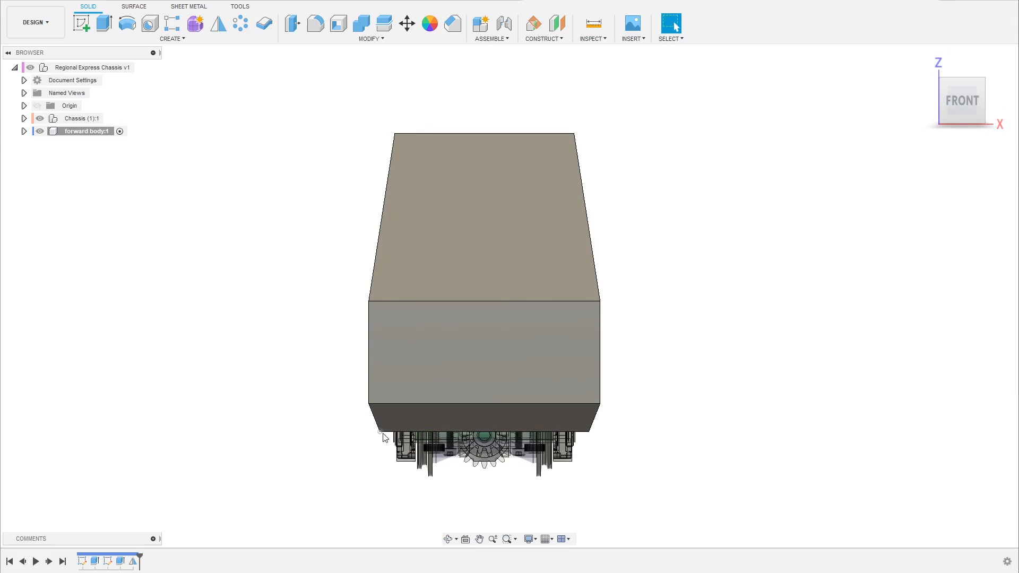
shift+middle_drag(579, 359, 548, 317)
scroll(324, 454, up, 6)
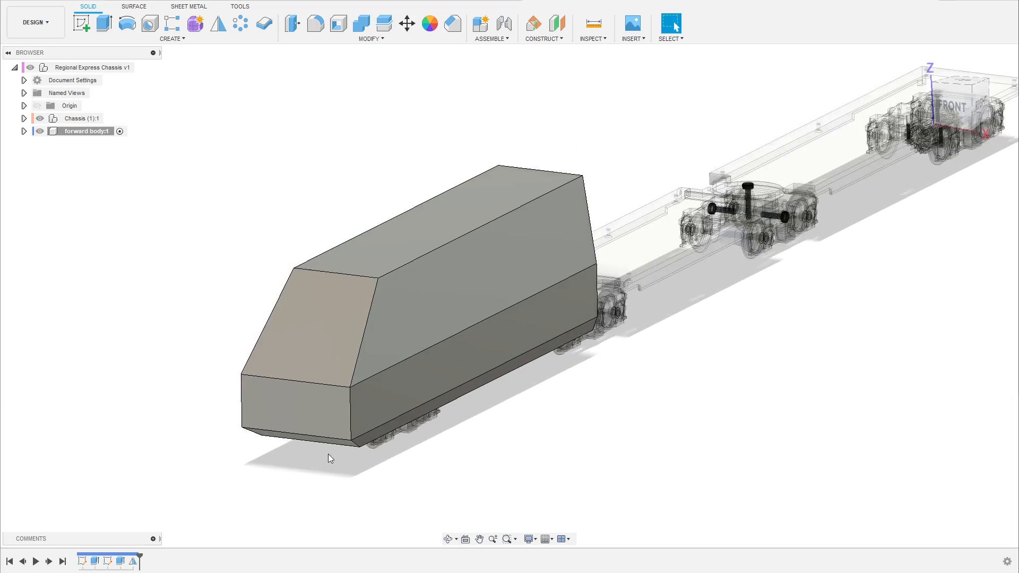
scroll(464, 430, down, 5)
mouse_move(464, 430)
shift+middle_down()
mouse_move(455, 404)
mouse_move(477, 431)
shift+middle_up()
scroll(395, 394, up, 3)
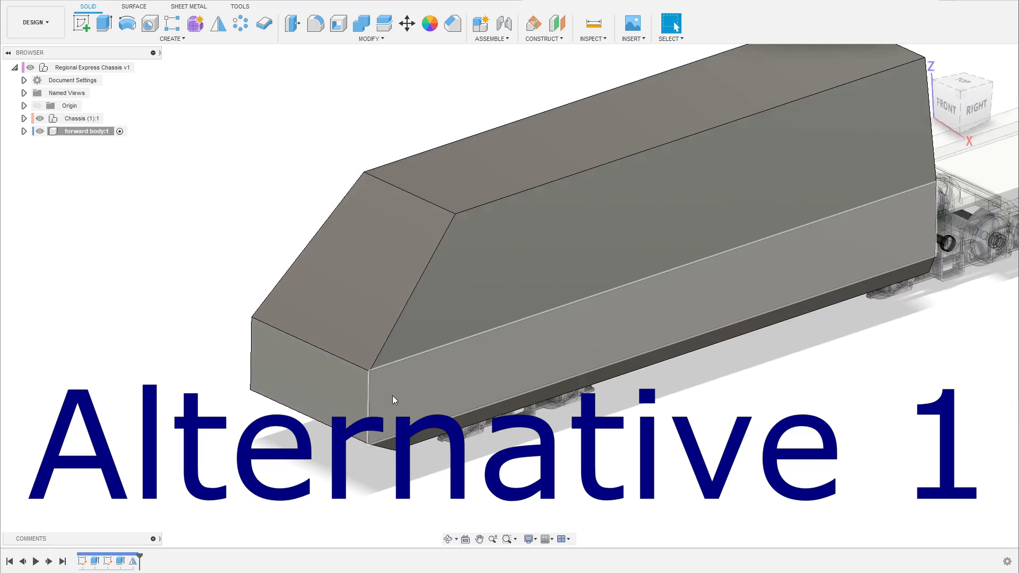
- Fillet the upper and lower horizontal edges of the forward body's front face with a 20 mm radius
scroll(384, 422, up, 2)
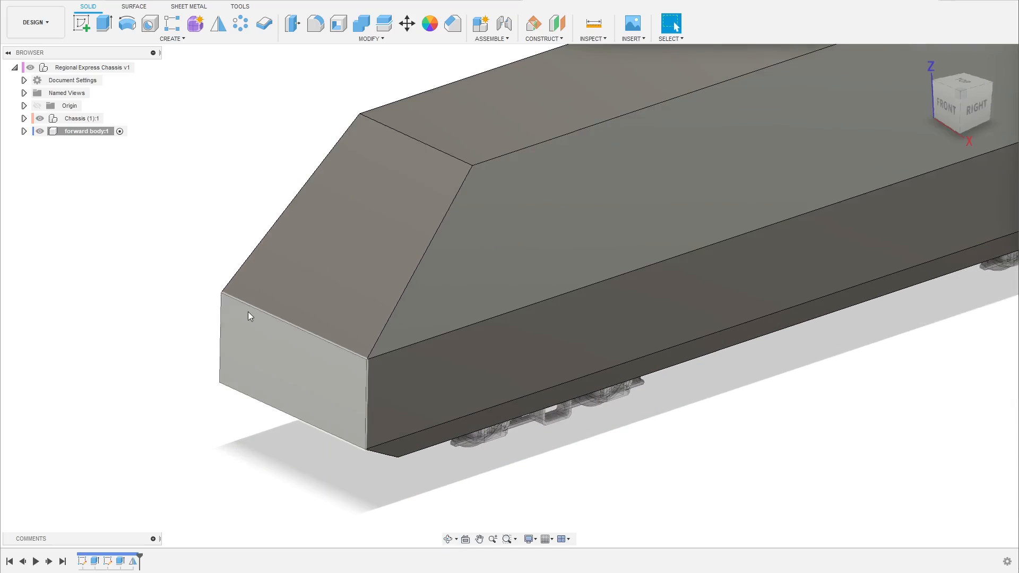
shift+middle_drag(245, 355, 276, 364)
scroll(250, 387, up, 2)
scroll(265, 381, up, 3)
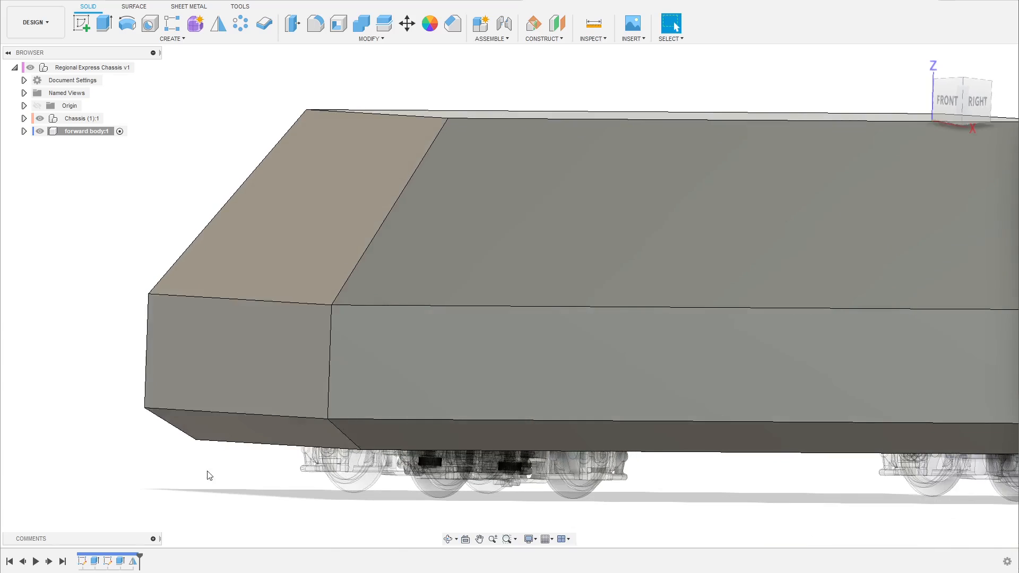
scroll(212, 473, down, 2)
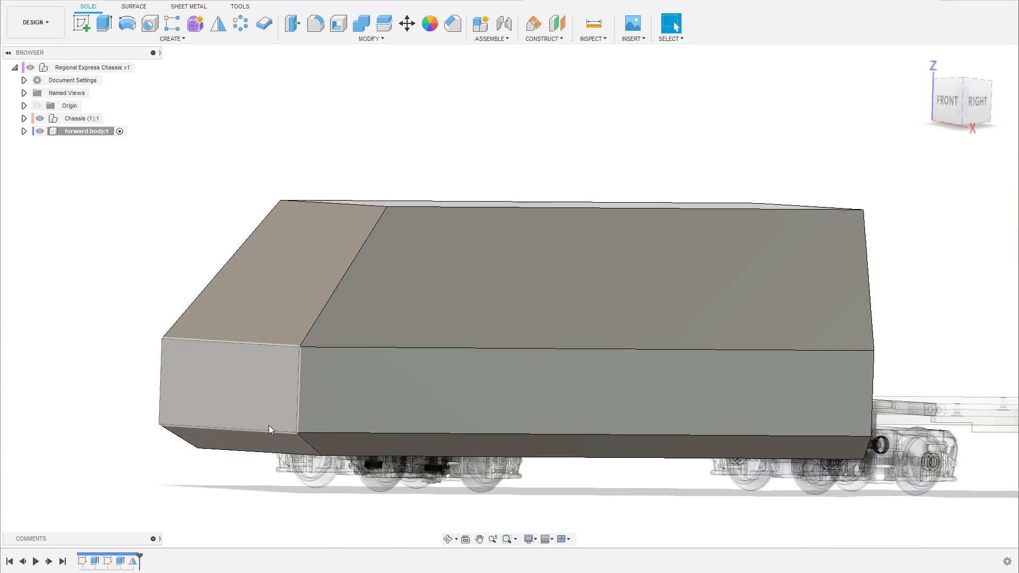
click(246, 407)
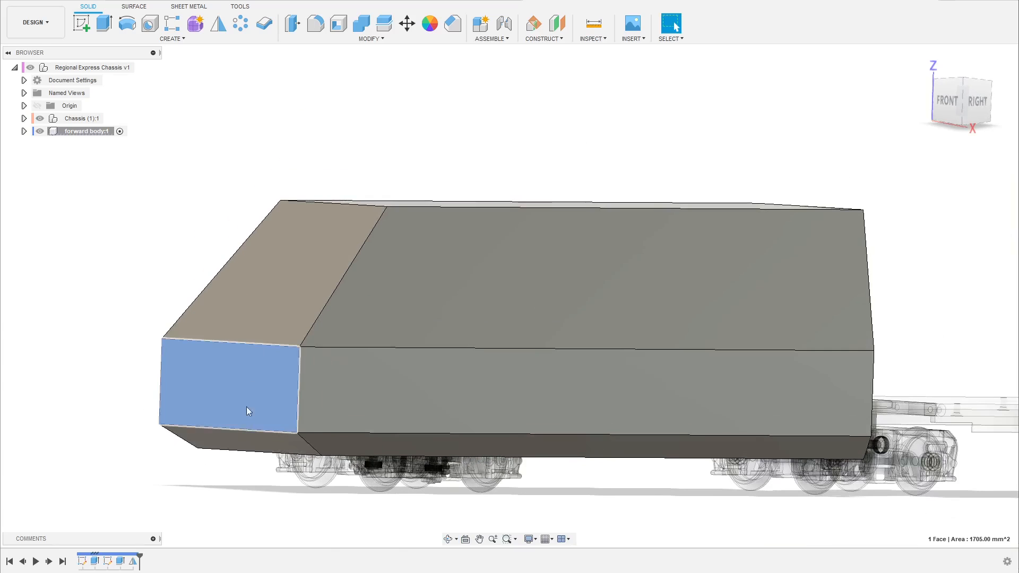
click(206, 342)
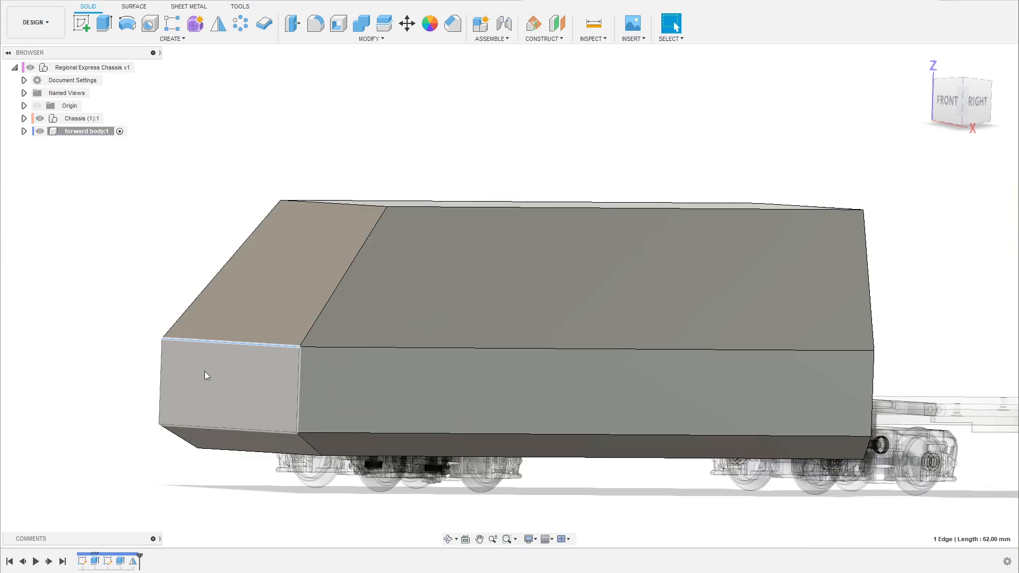
ctrl+click(203, 428)
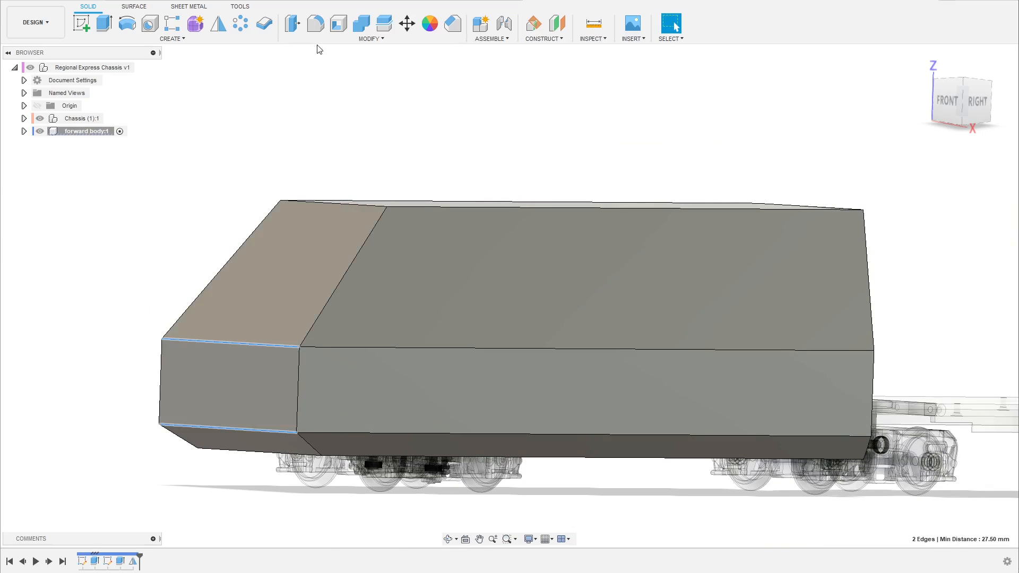
click(315, 27)
shift+middle_drag(256, 299, 207, 408)
drag(195, 431, 203, 425)
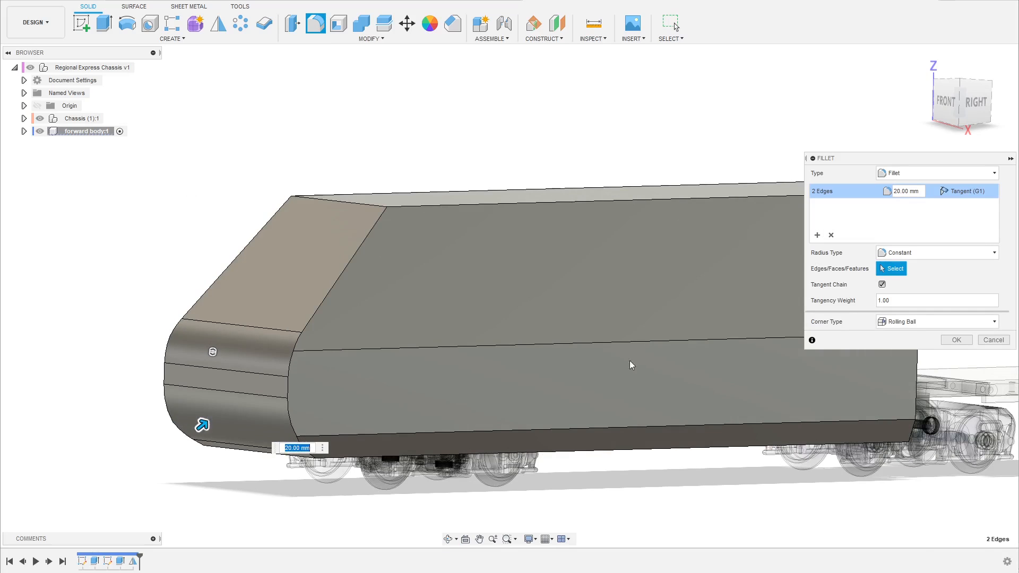
click(957, 340)
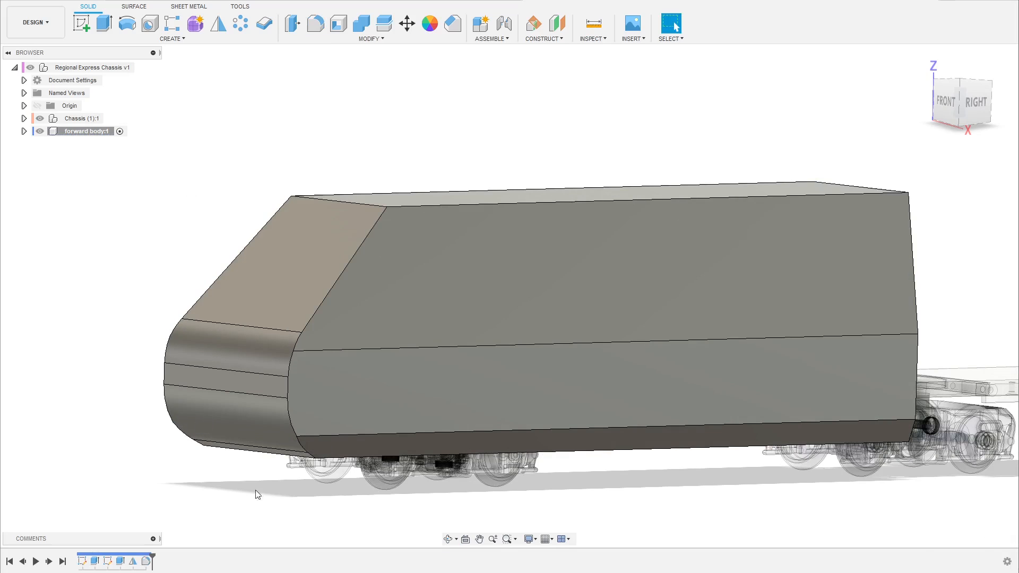
- Fillet the bottom front edge of the nose, where it meets the underside, with a 10 mm radius
click(256, 450)
click(315, 23)
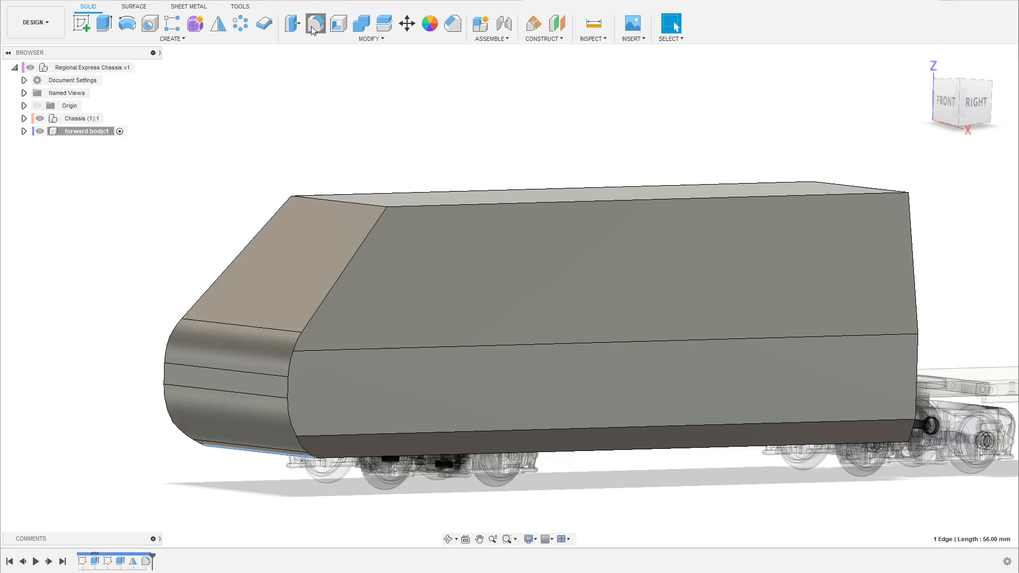
text(30)
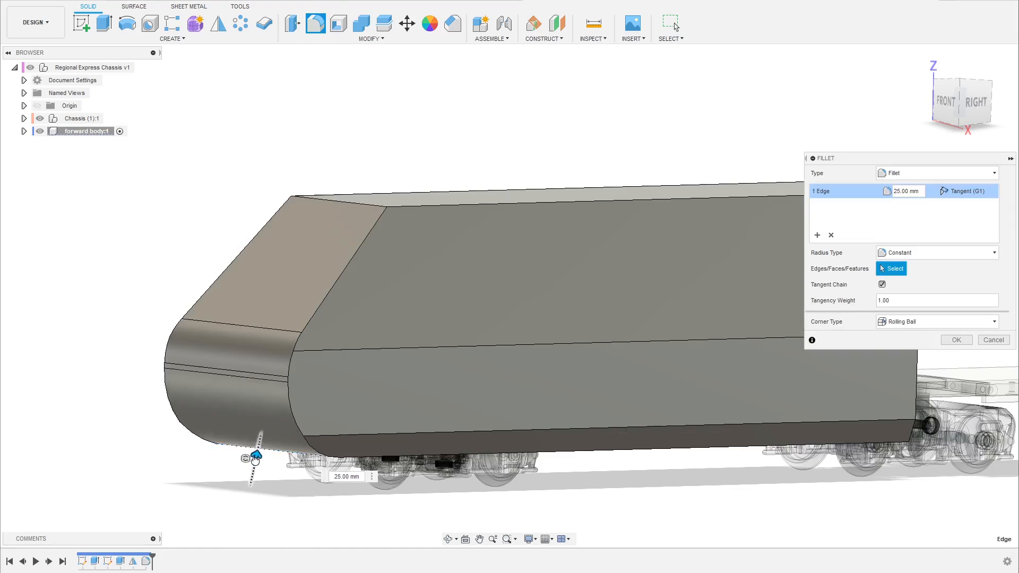
key(Return)
drag(255, 458, 255, 461)
click(957, 340)
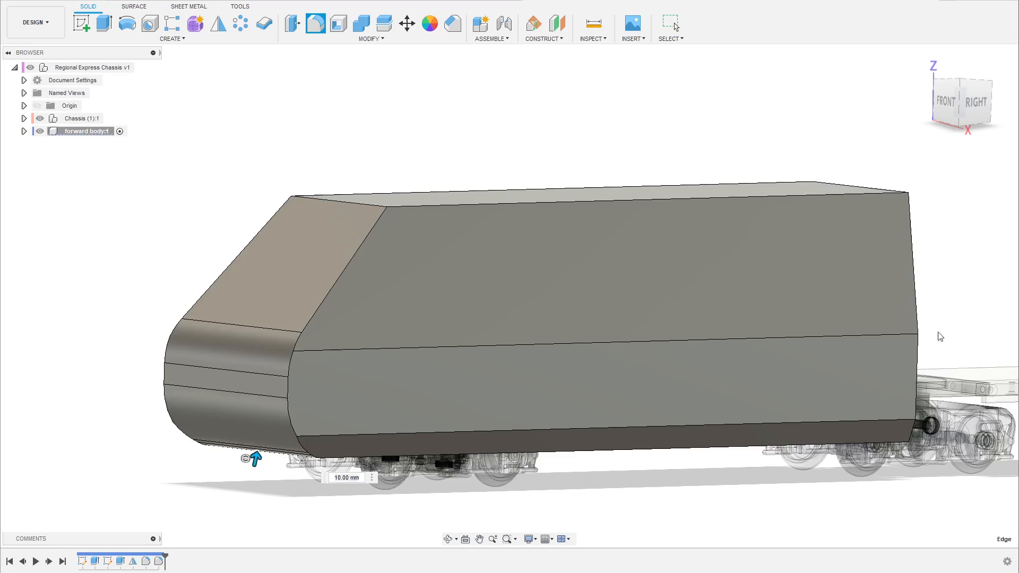
- Fillet the edge between the sloped windscreen face and the roof with a 75 mm radius
click(353, 203)
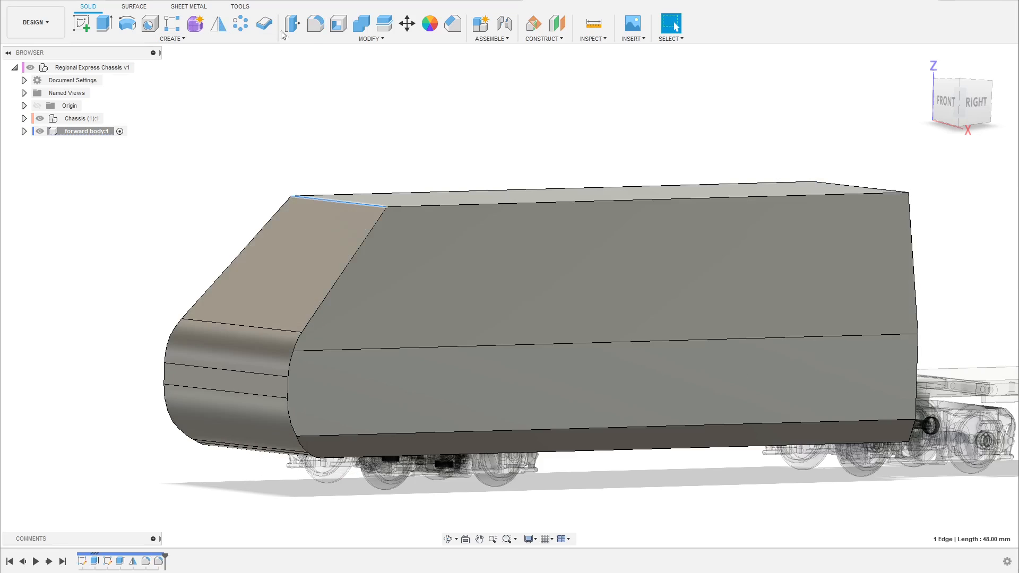
click(316, 23)
drag(355, 203, 356, 214)
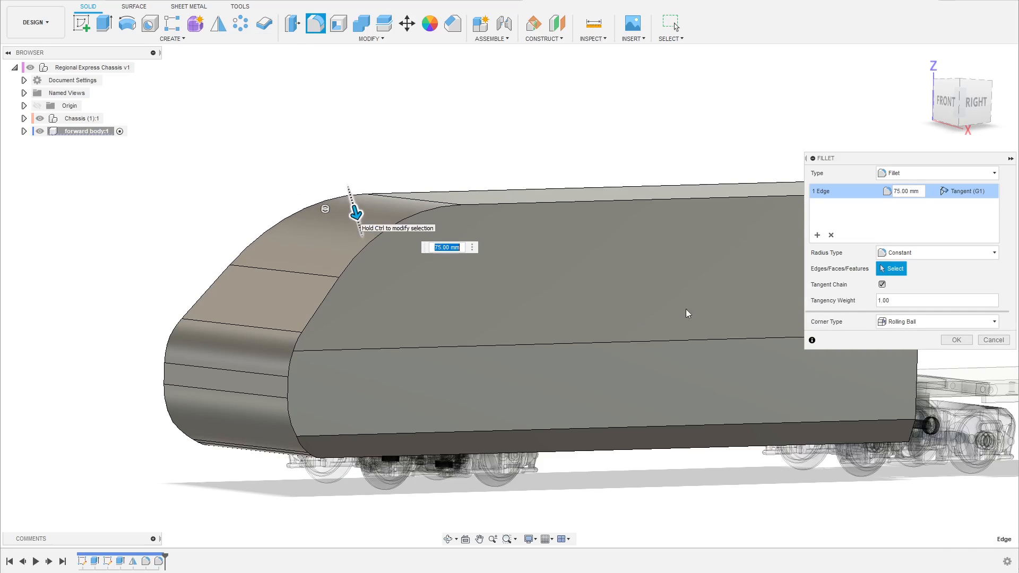
click(954, 341)
shift+middle_drag(250, 258, 308, 304)
click(286, 301)
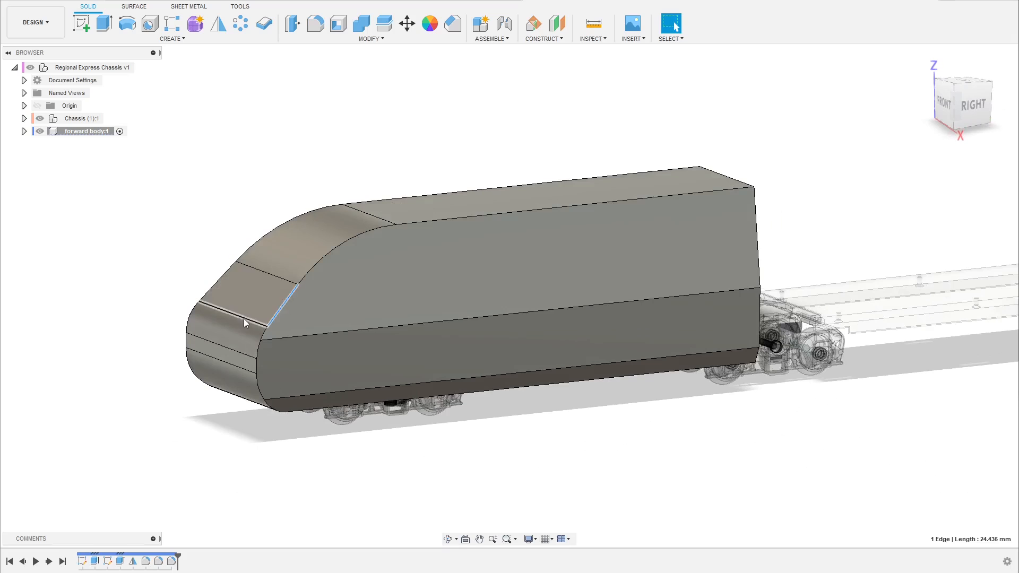
scroll(250, 317, up, 2)
shift+click(212, 262)
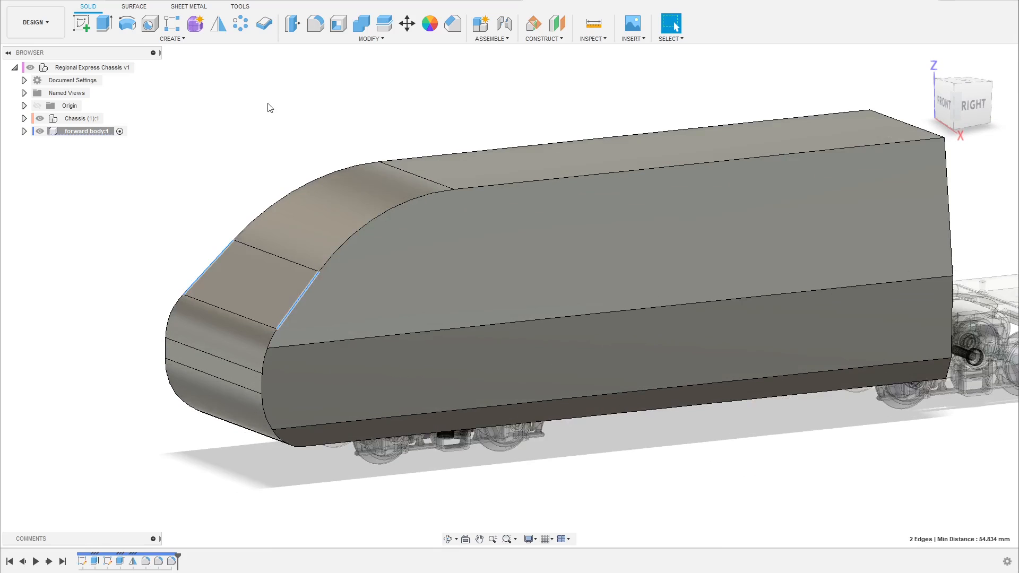
shift+middle_drag(238, 148, 327, 279)
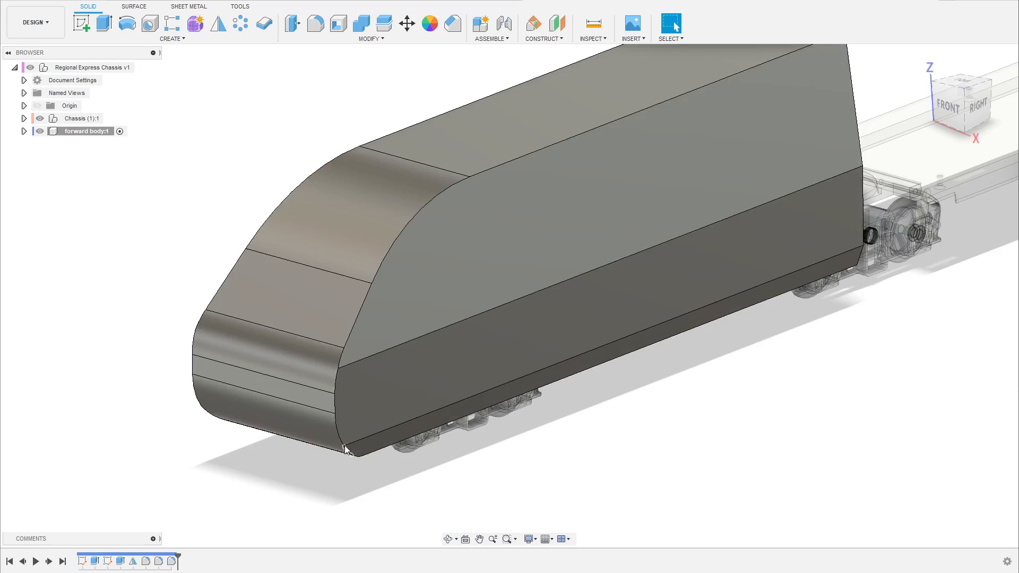
- Start a fillet on the upper and lower lengthwise edges of the body's right side, trying radii of 10 and 15 mm
scroll(390, 318, up, 3)
shift+middle_drag(480, 429, 491, 401)
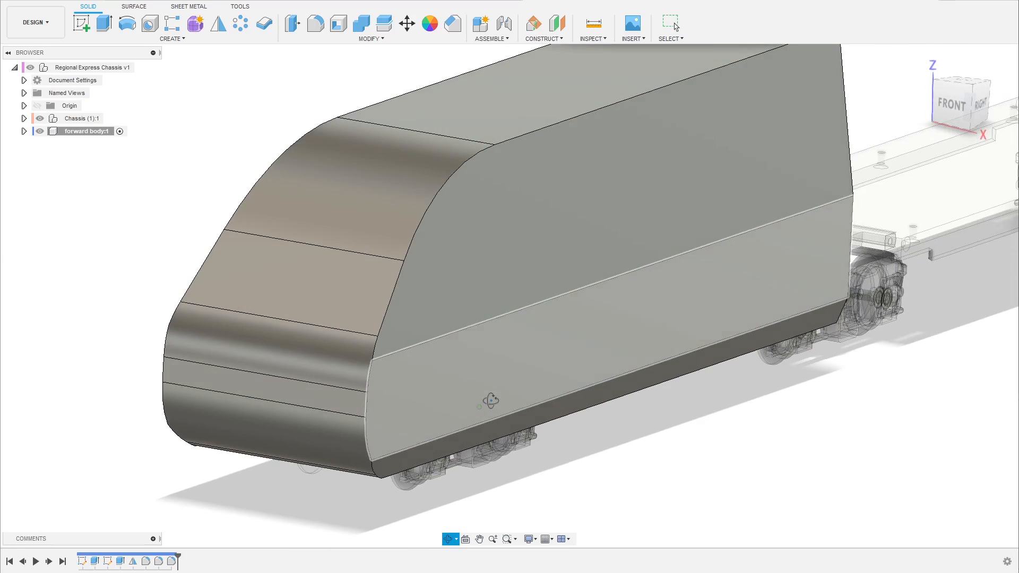
click(605, 383)
shift+click(594, 282)
shift+click(596, 284)
shift+click(594, 279)
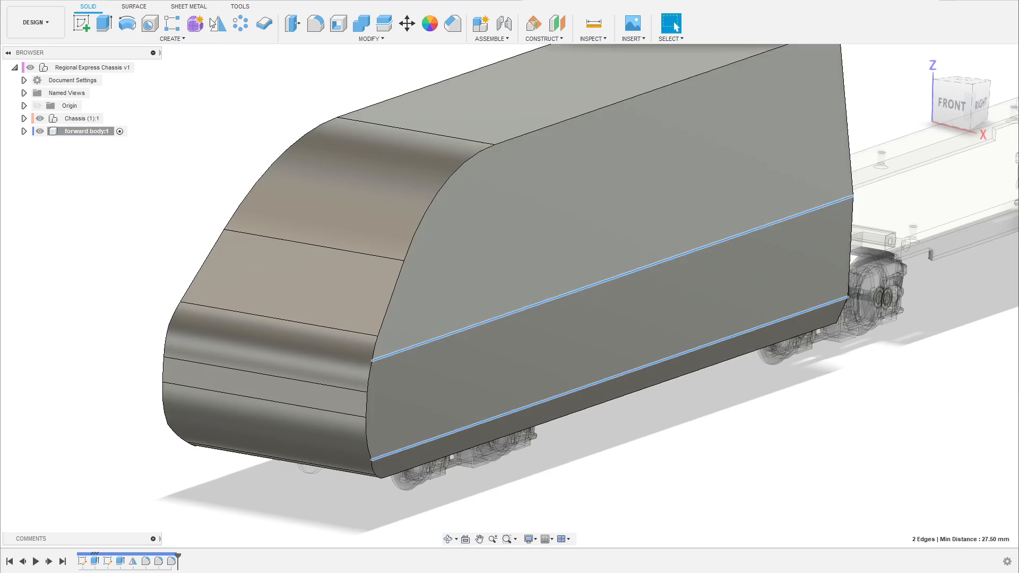
key(f)
mouse_move(527, 262)
shift+middle_down()
mouse_move(524, 253)
mouse_move(541, 274)
shift+middle_up()
scroll(552, 295, up, 2)
drag(555, 297, 555, 298)
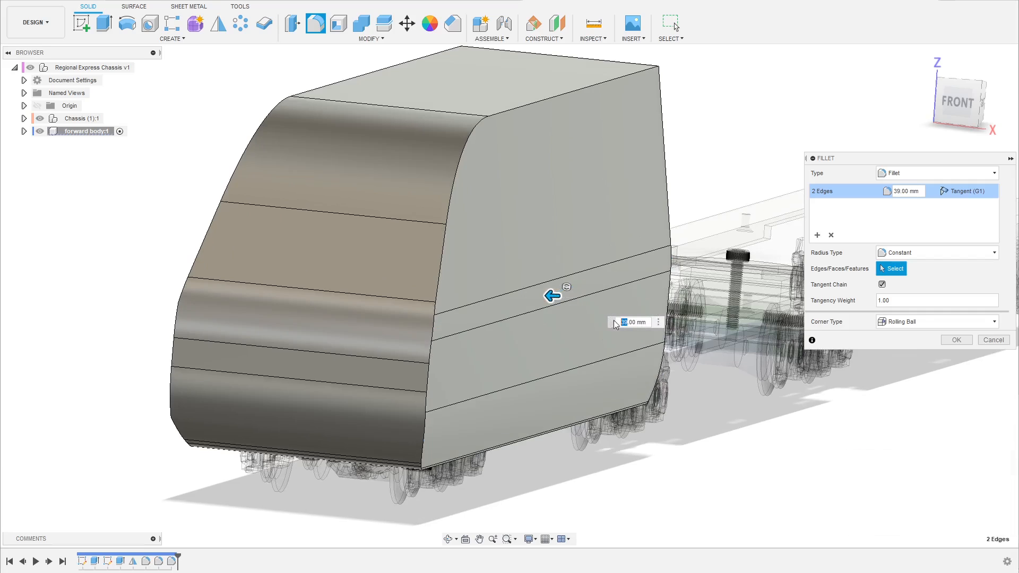
text(10)
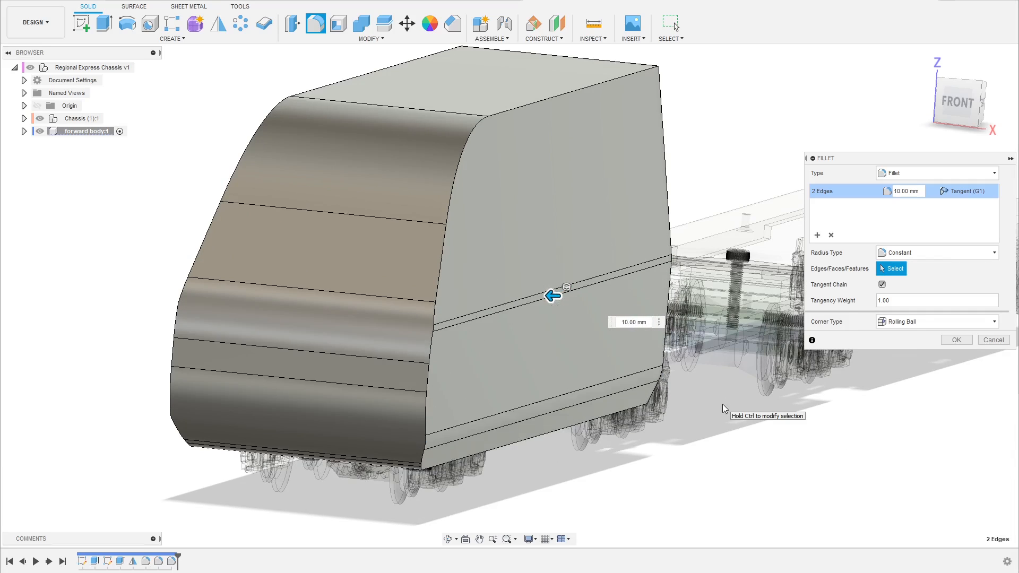
text(15)
key(Return)
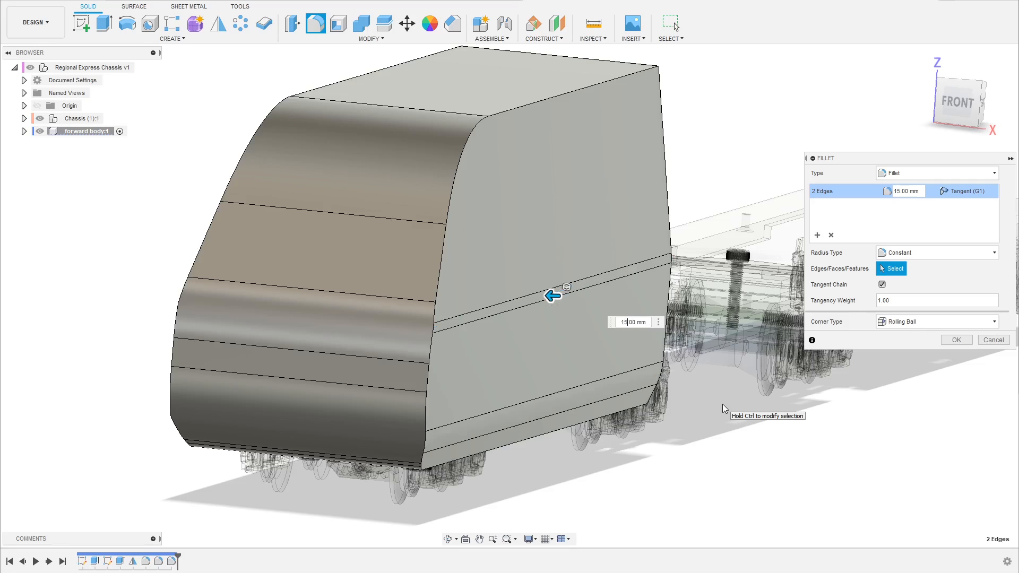
- Set the fillet radius to 20 mm, remove the upper edge from the selection and apply it to the lower lengthwise edge only
text(20)
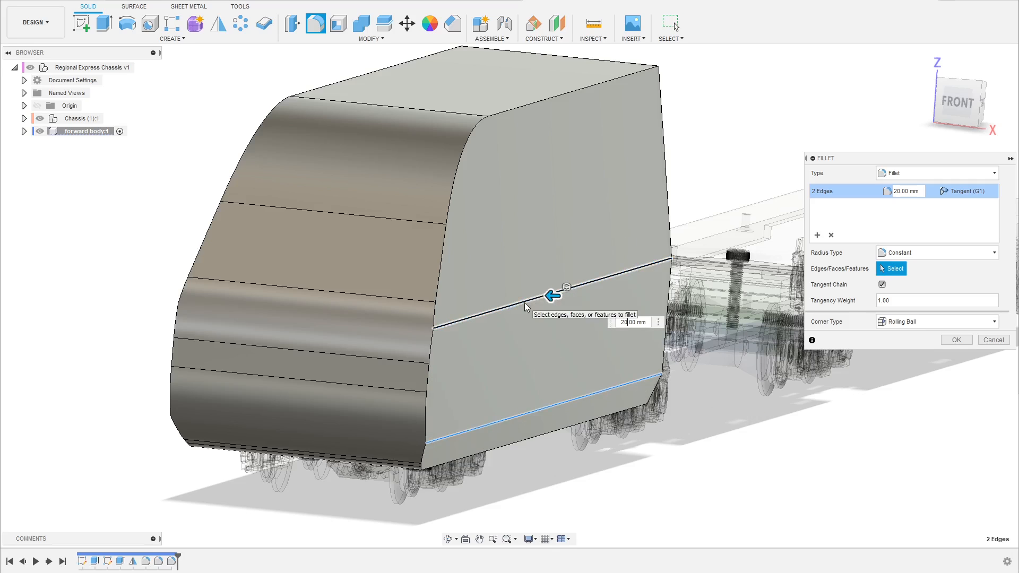
click(525, 307)
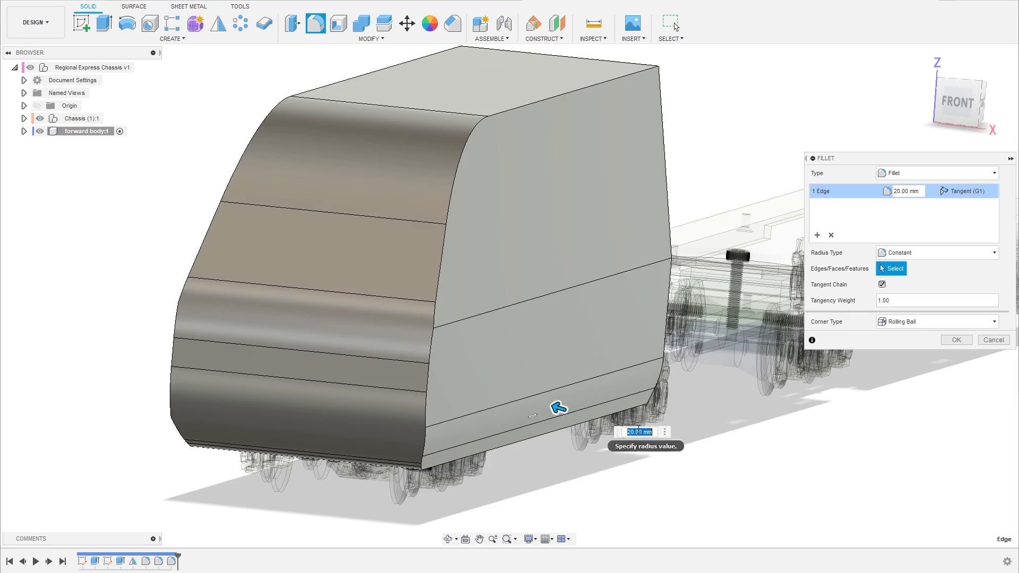
click(957, 341)
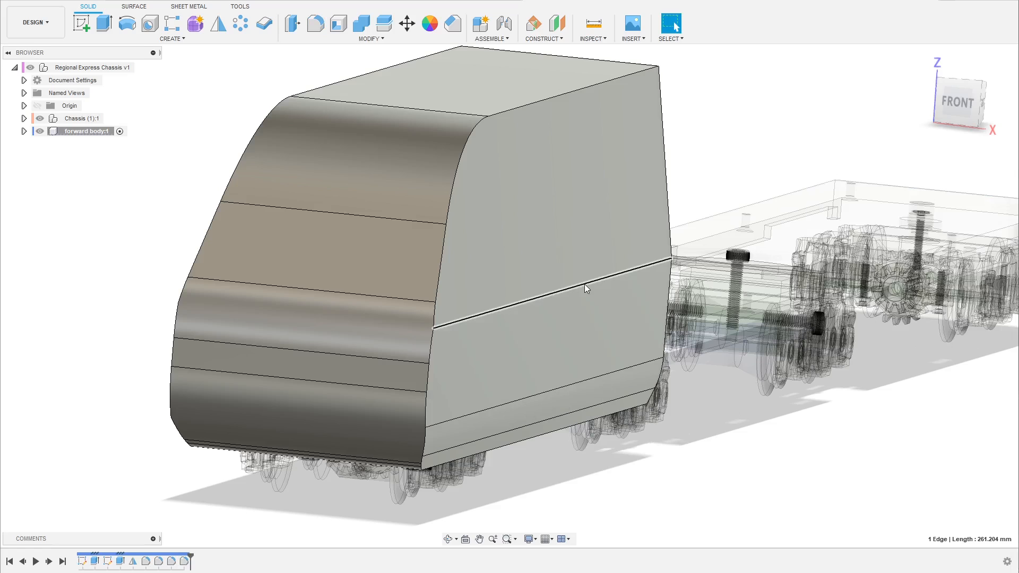
- Fillet the middle lengthwise edge on the body's right side, trying 30 and 40 mm before applying a 50 mm radius
key(f)
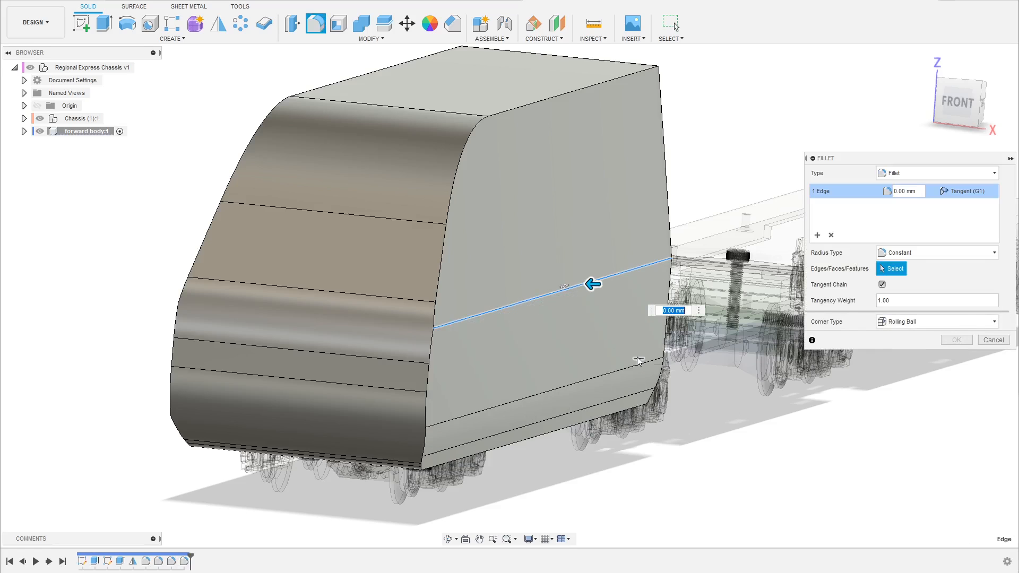
text(30)
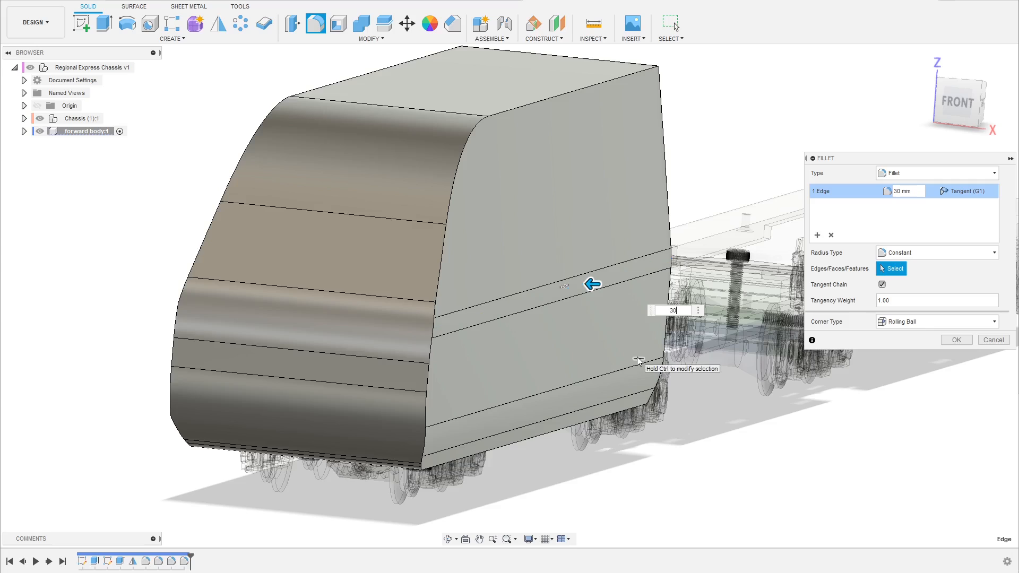
text(40)
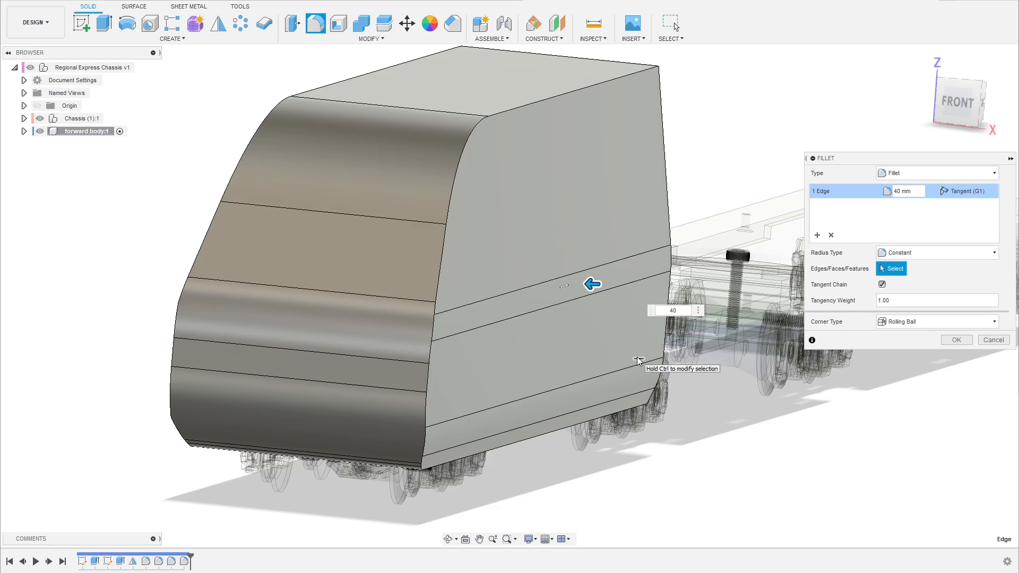
text(50)
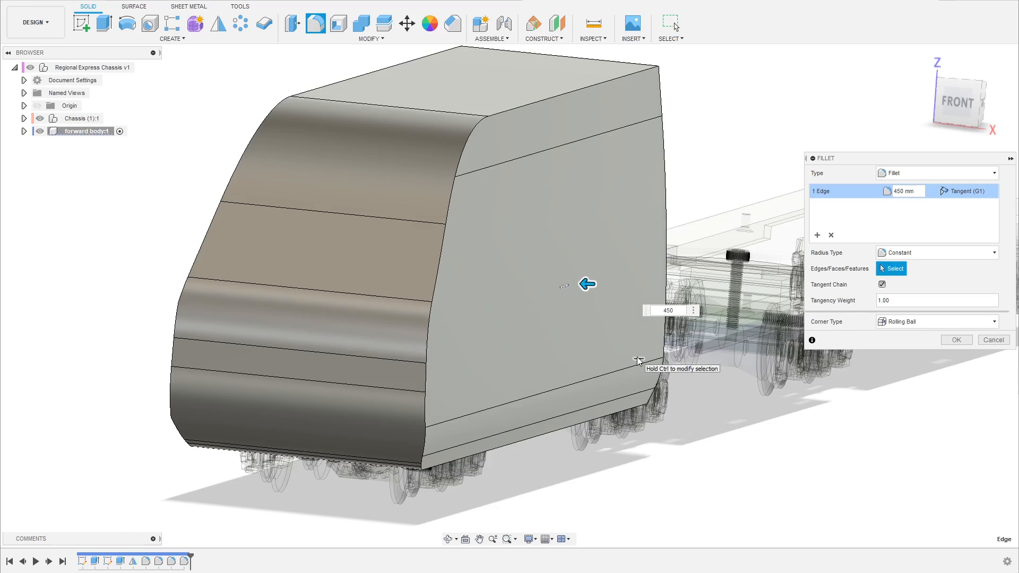
text(50)
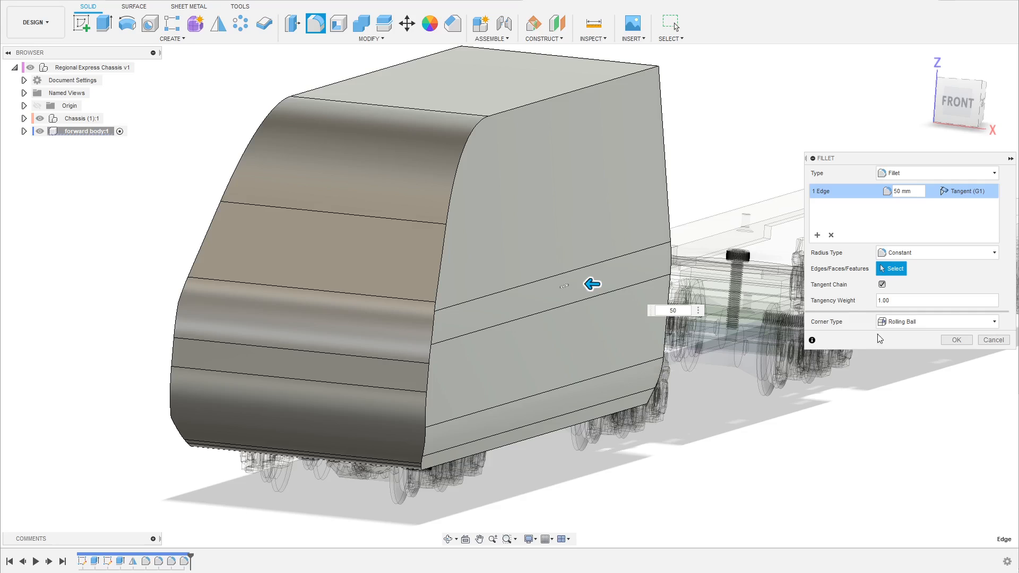
click(953, 341)
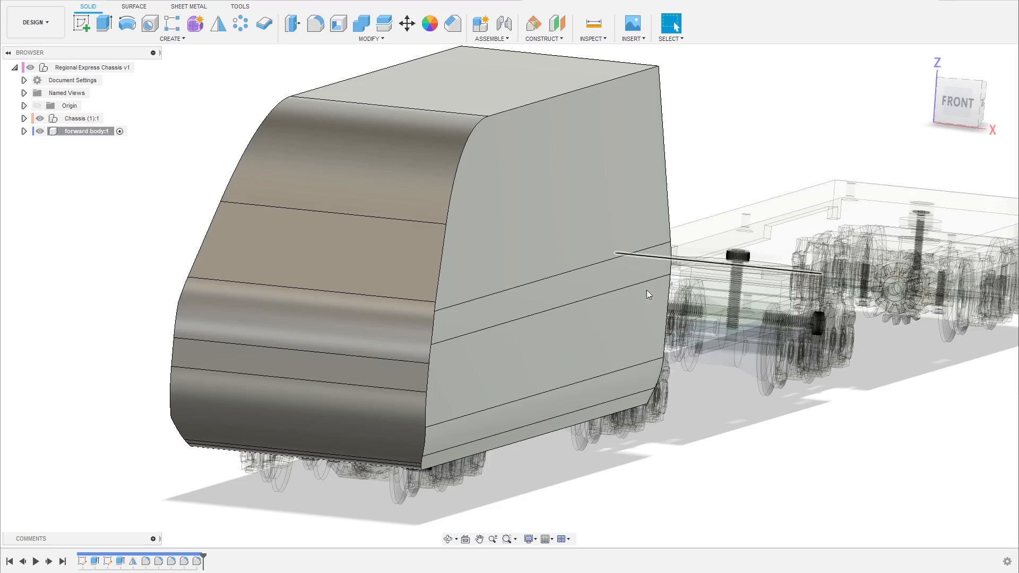
- Edit the 20 mm lower side fillet to include the matching lower lengthwise edge on the body's left side
scroll(633, 298, down, 3)
shift+middle_drag(631, 297, 600, 340)
scroll(629, 319, up, 3)
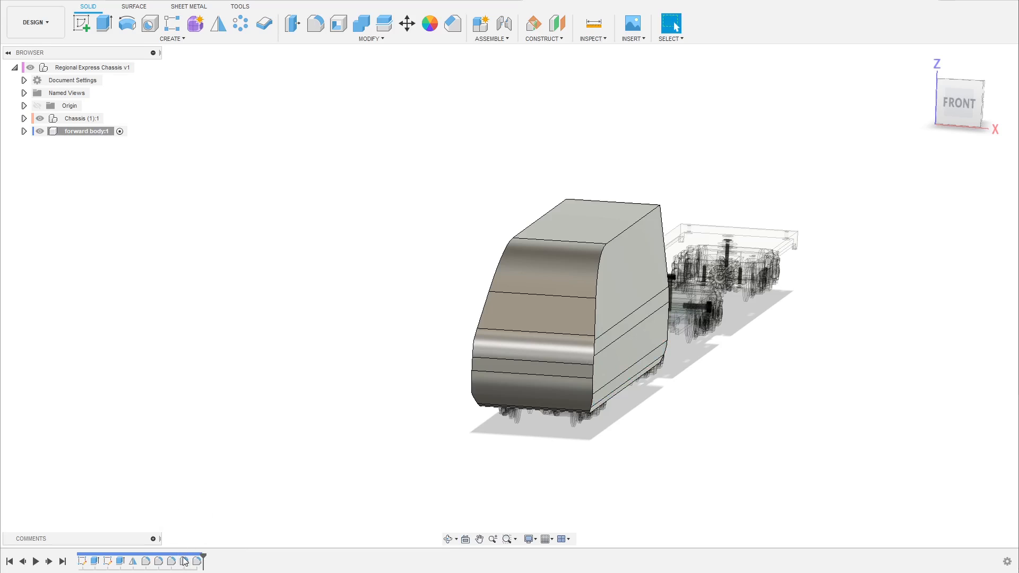
double_click(185, 562)
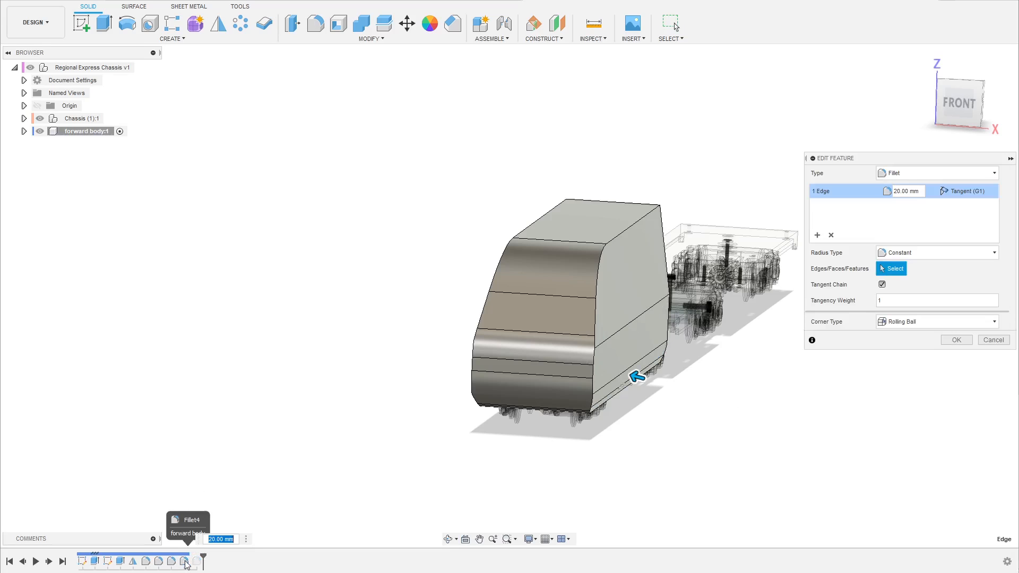
shift+middle_drag(369, 444, 413, 445)
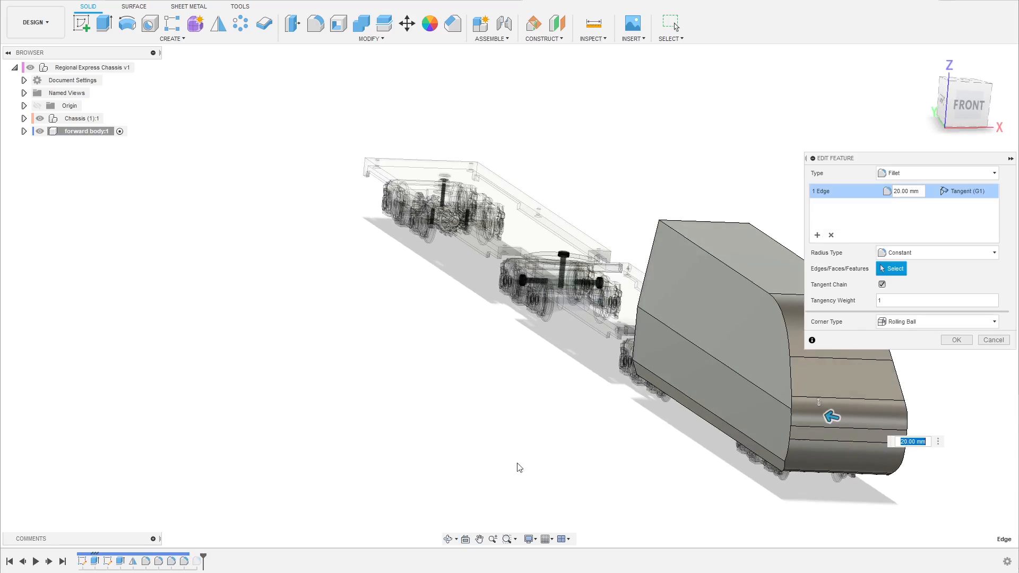
click(706, 419)
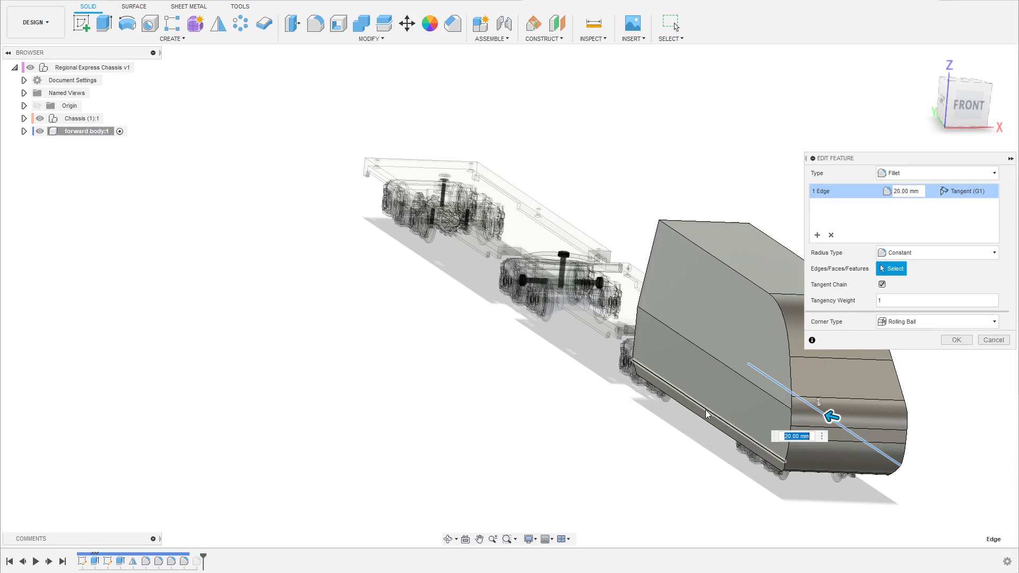
shift+middle_drag(462, 357, 424, 352)
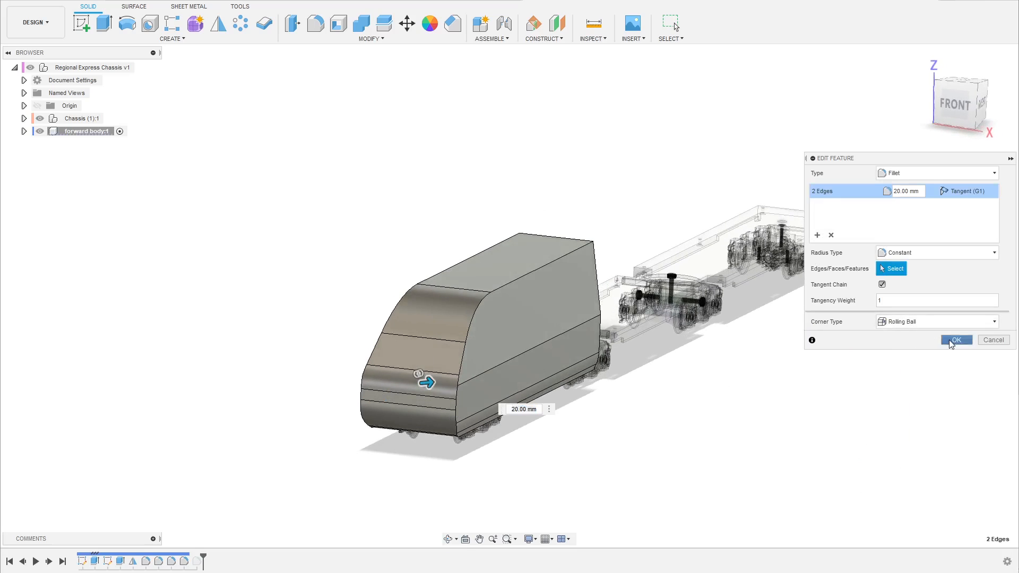
click(957, 339)
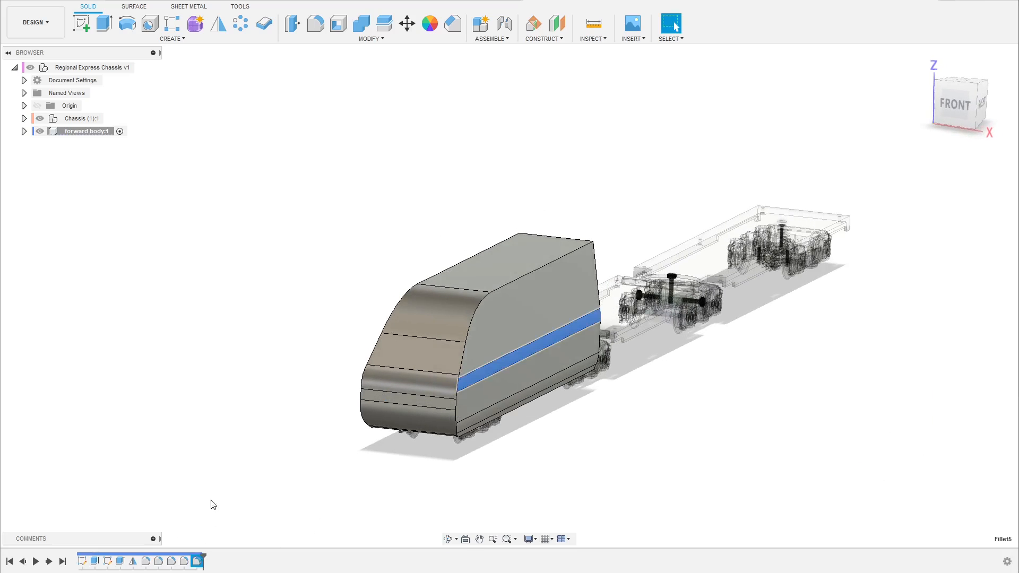
- Edit the 50 mm side fillet to include the matching middle lengthwise edge on the body's left side
double_click(197, 562)
scroll(532, 362, down, 2)
shift+middle_drag(531, 378, 597, 410)
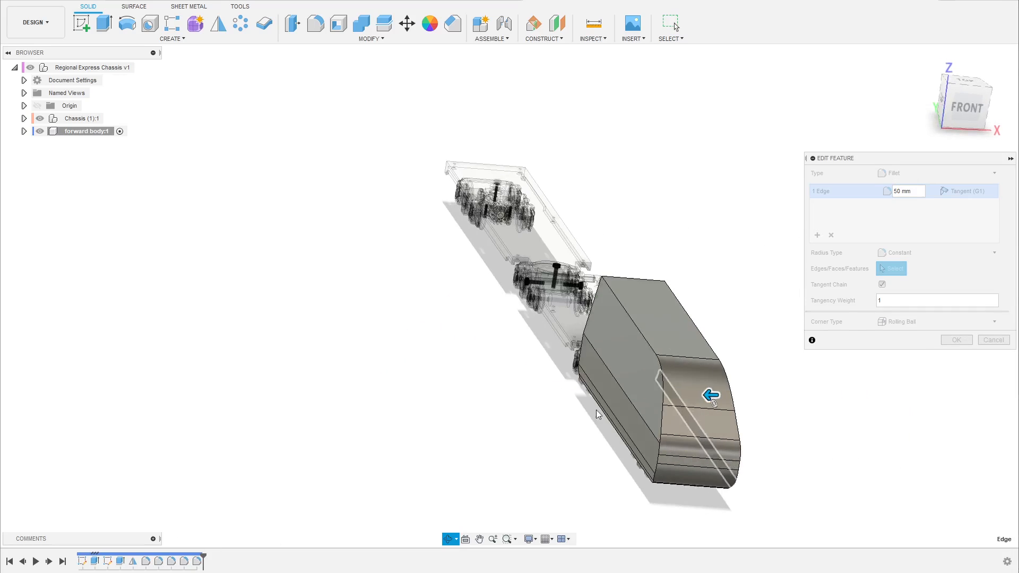
click(628, 401)
shift+middle_drag(501, 365, 428, 342)
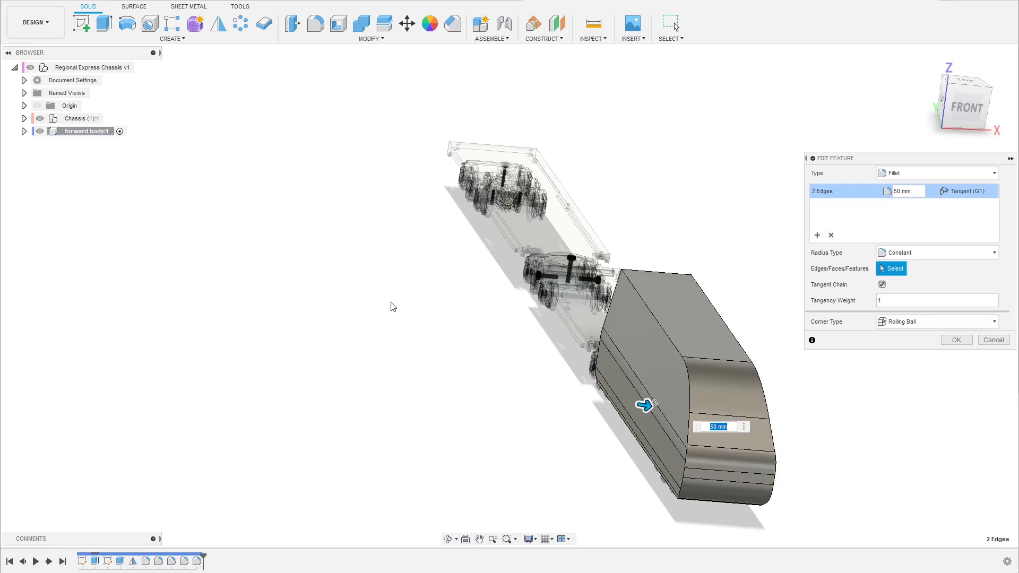
scroll(467, 333, down, 3)
scroll(652, 426, up, 4)
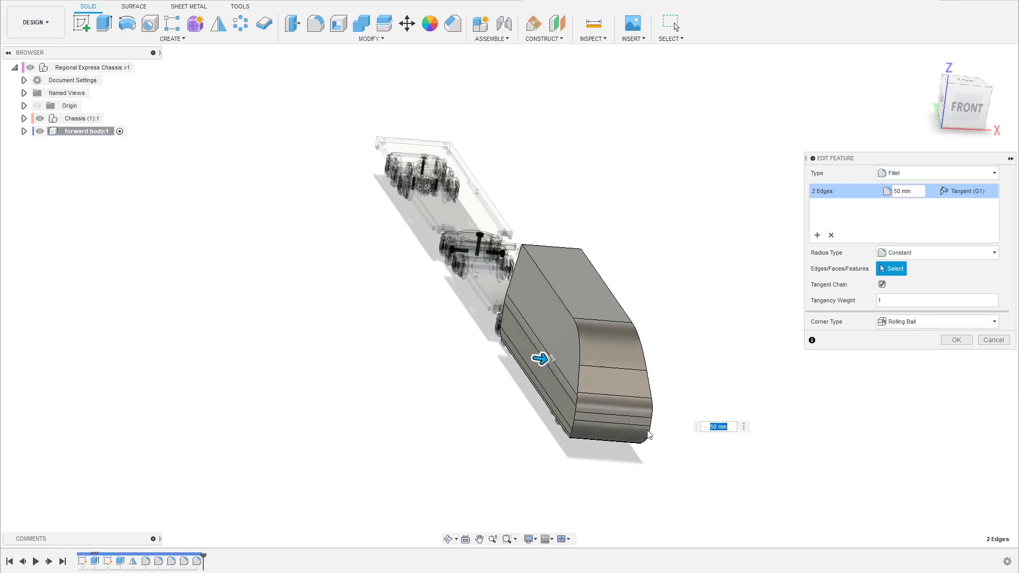
click(962, 340)
shift+middle_drag(680, 284, 479, 439)
scroll(509, 333, up, 3)
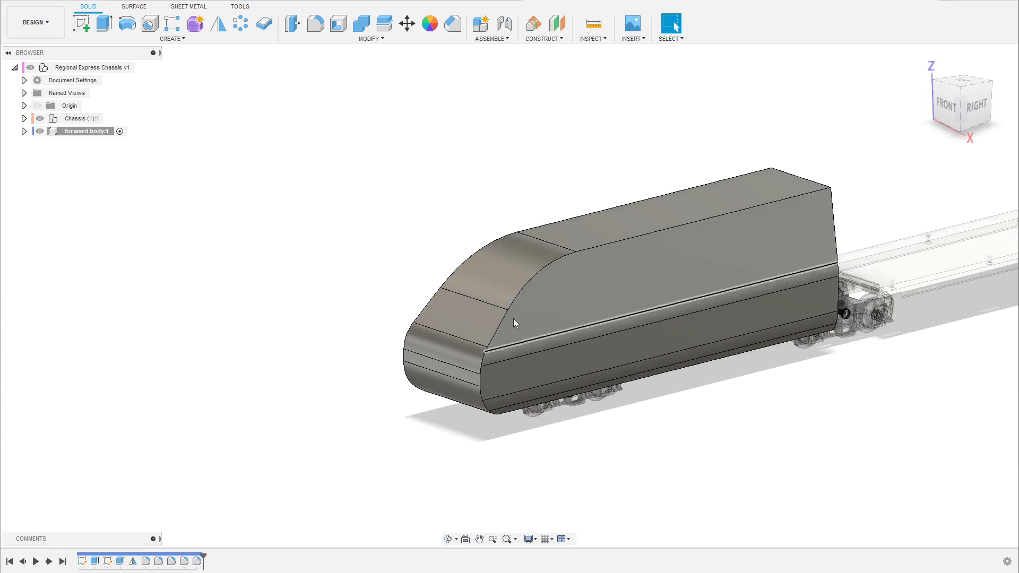
click(517, 298)
shift+click(455, 271)
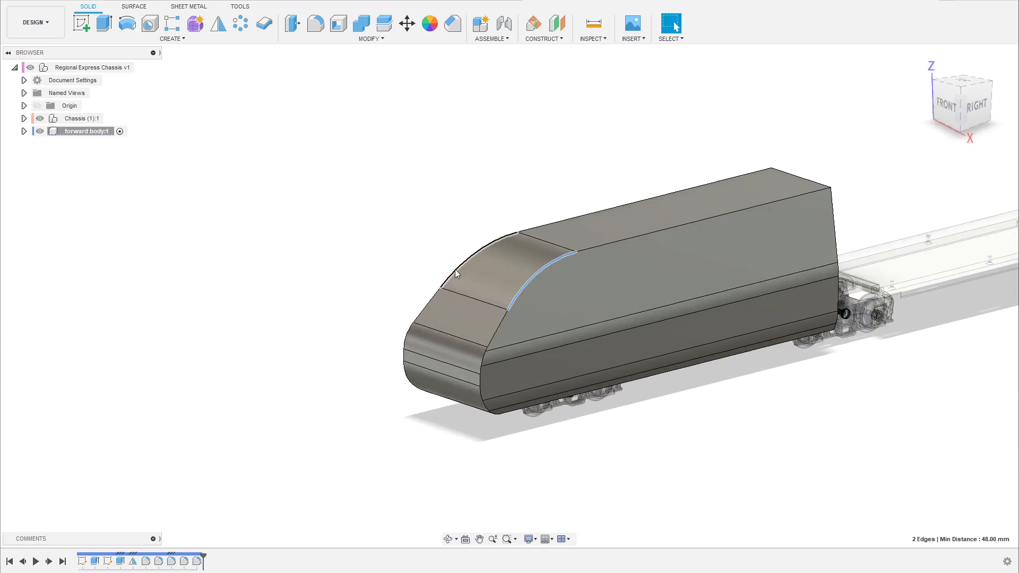
key(f)
scroll(283, 351, down, 2)
scroll(424, 297, up, 5)
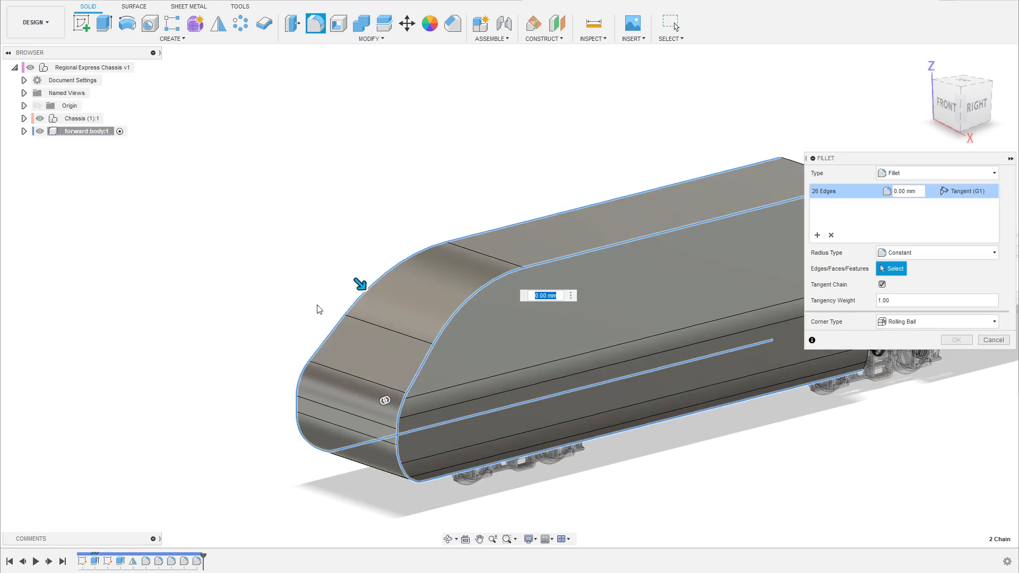
scroll(319, 309, down, 2)
scroll(398, 444, up, 4)
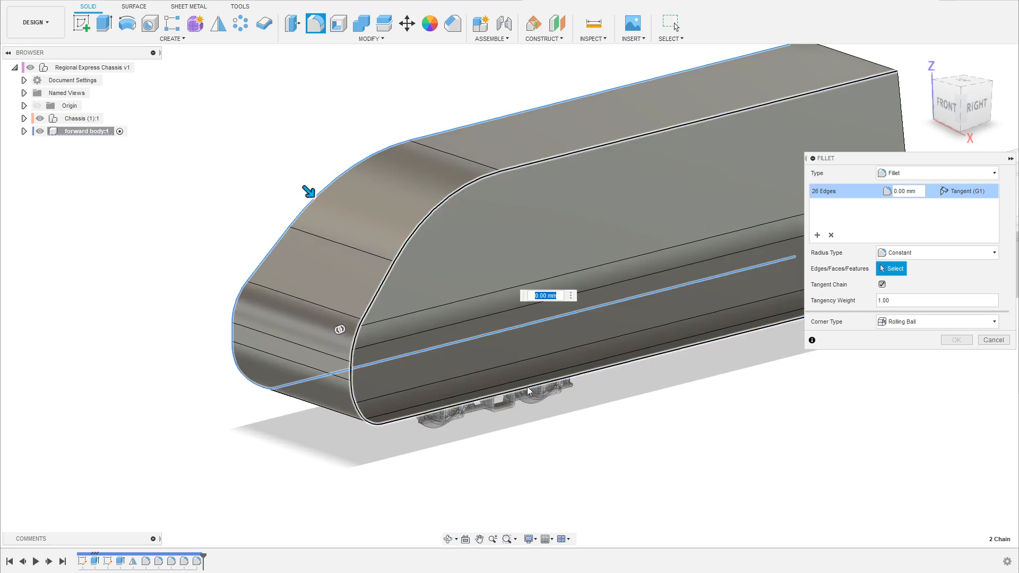
click(993, 341)
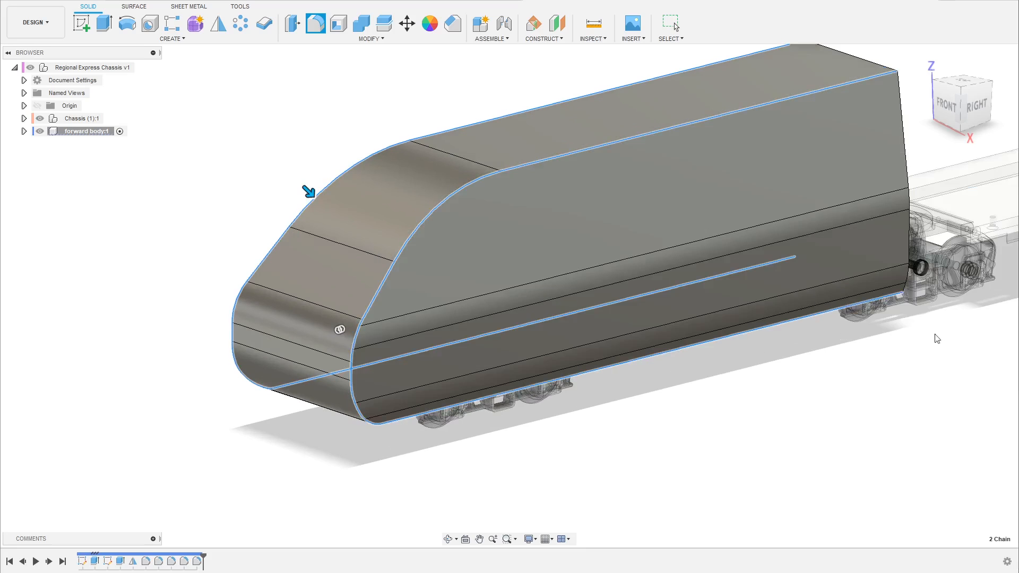
- Delete the 10 mm fillet on the bottom front edge of the nose, where it meets the underside
shift+middle_drag(550, 396, 550, 342)
scroll(406, 353, up, 4)
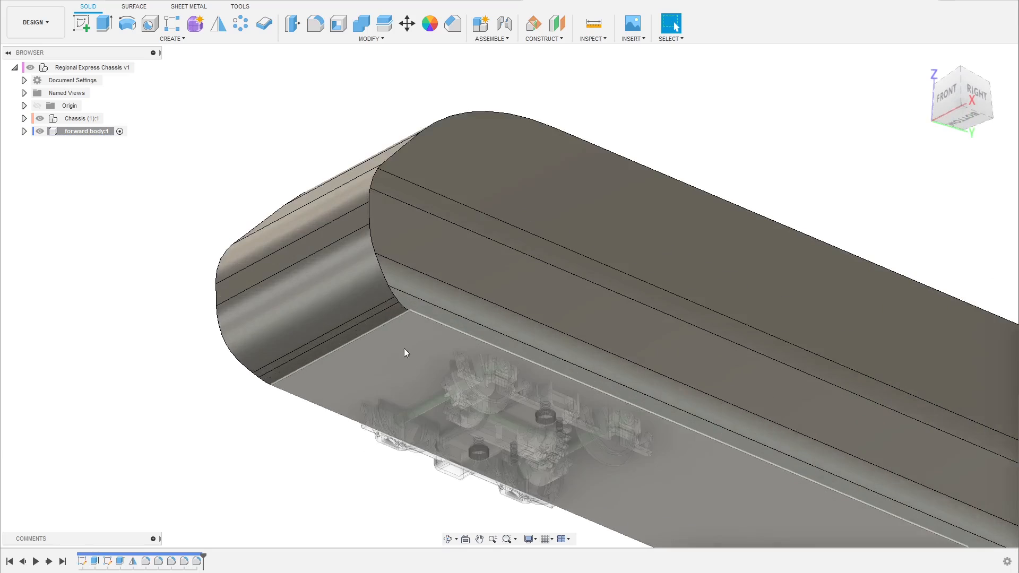
click(380, 301)
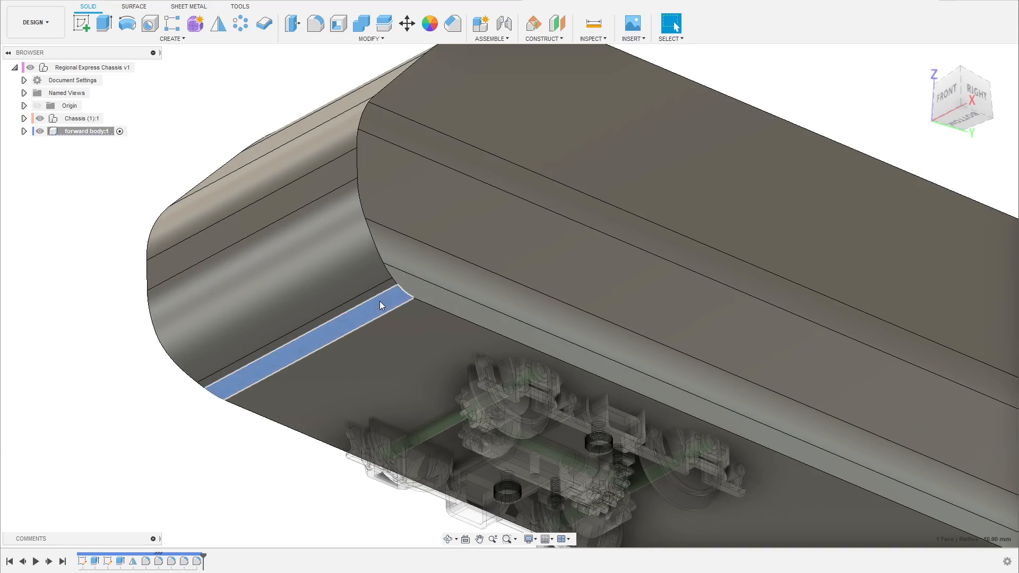
click(159, 562)
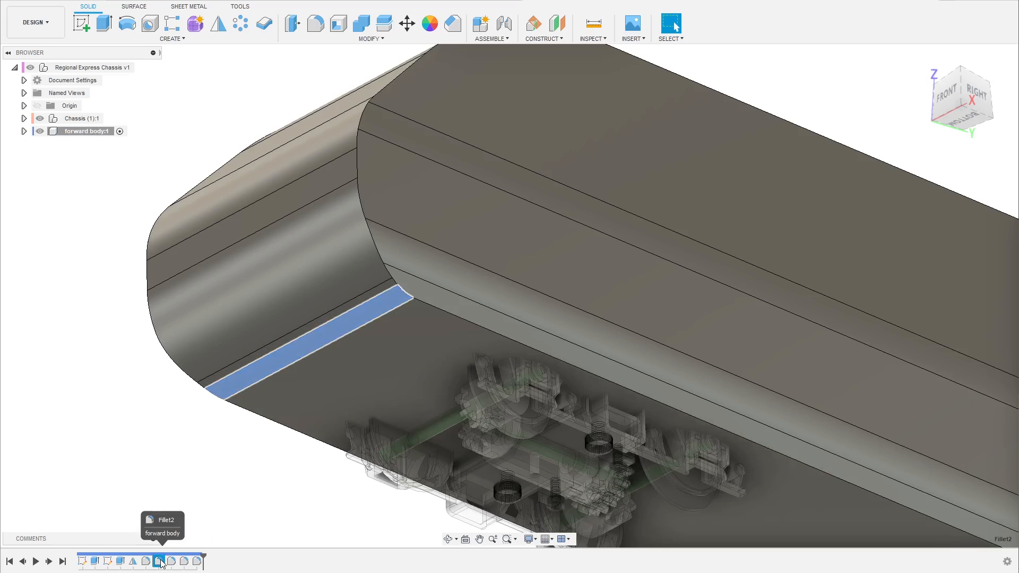
right_click(161, 561)
click(178, 487)
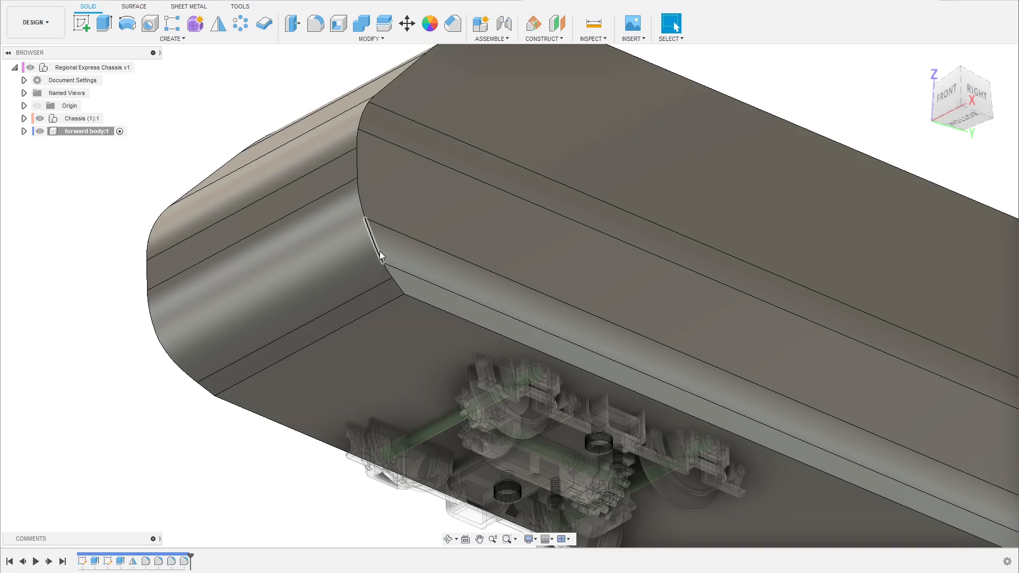
- Start a fillet on the tangent edge chains outlining the nose and roof on both sides of the body
click(378, 250)
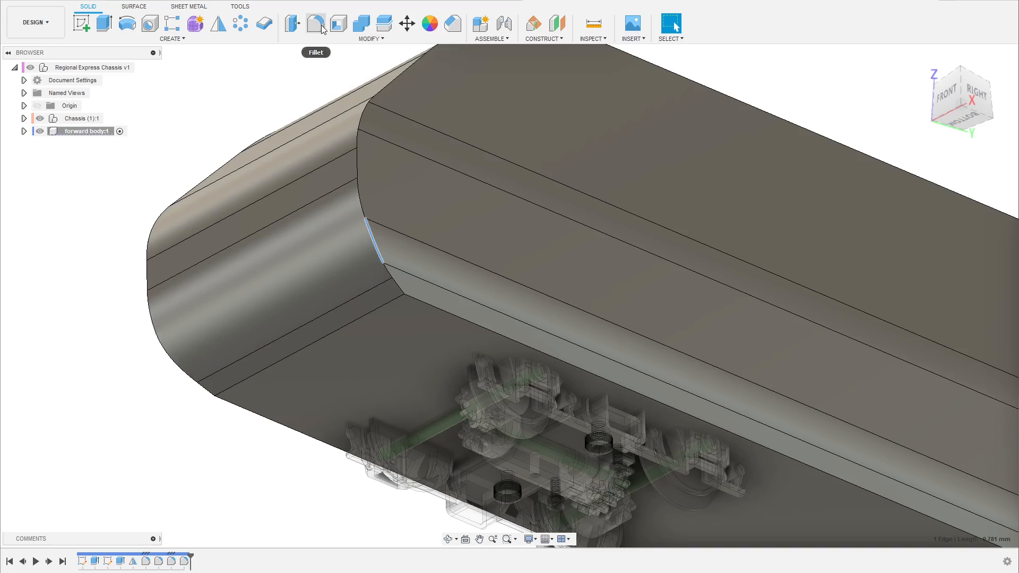
click(316, 23)
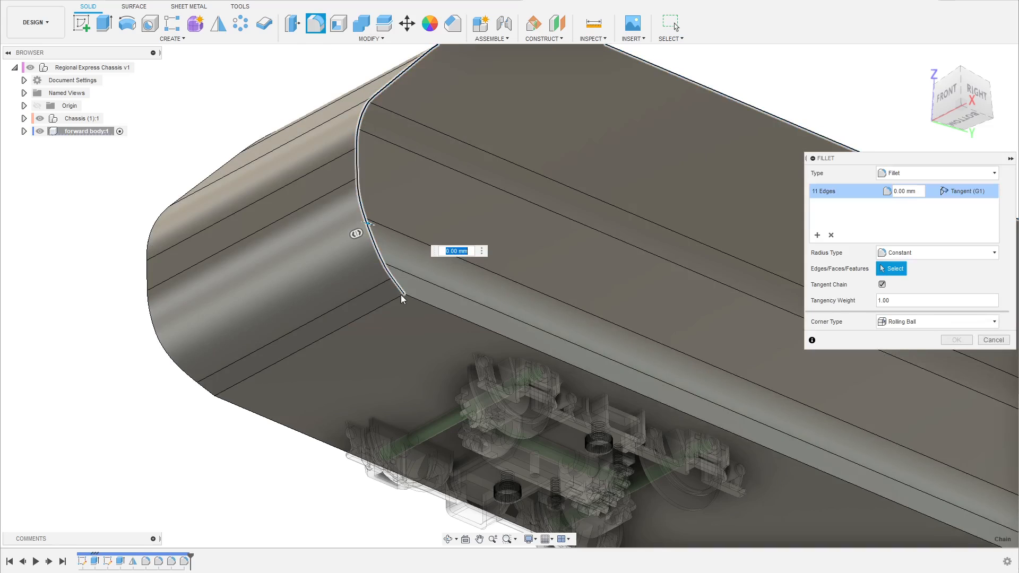
scroll(360, 352, down, 8)
shift+middle_drag(339, 348, 350, 321)
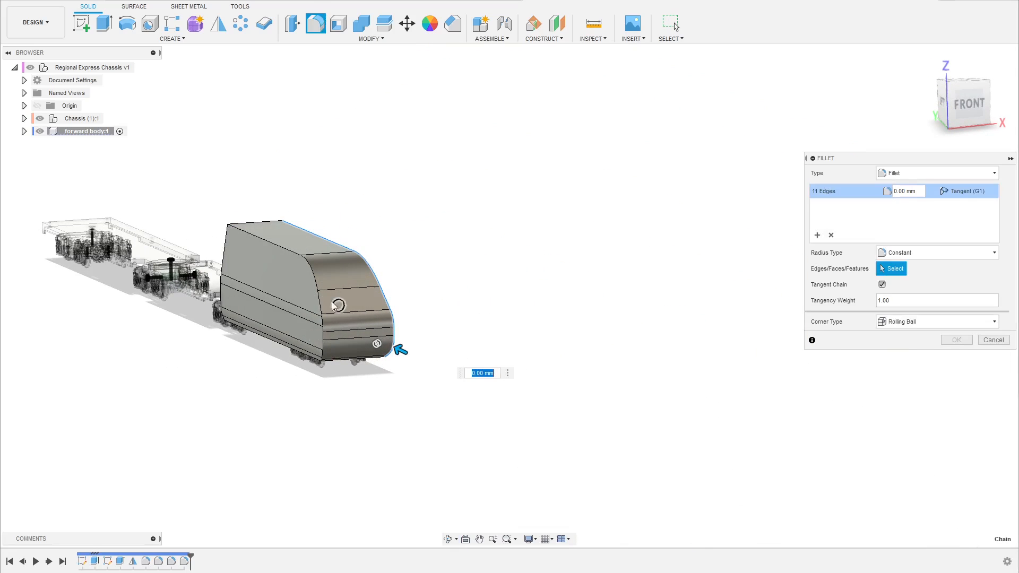
click(320, 302)
shift+middle_drag(335, 377, 275, 404)
scroll(555, 452, down, 3)
scroll(266, 419, up, 6)
scroll(321, 428, up, 3)
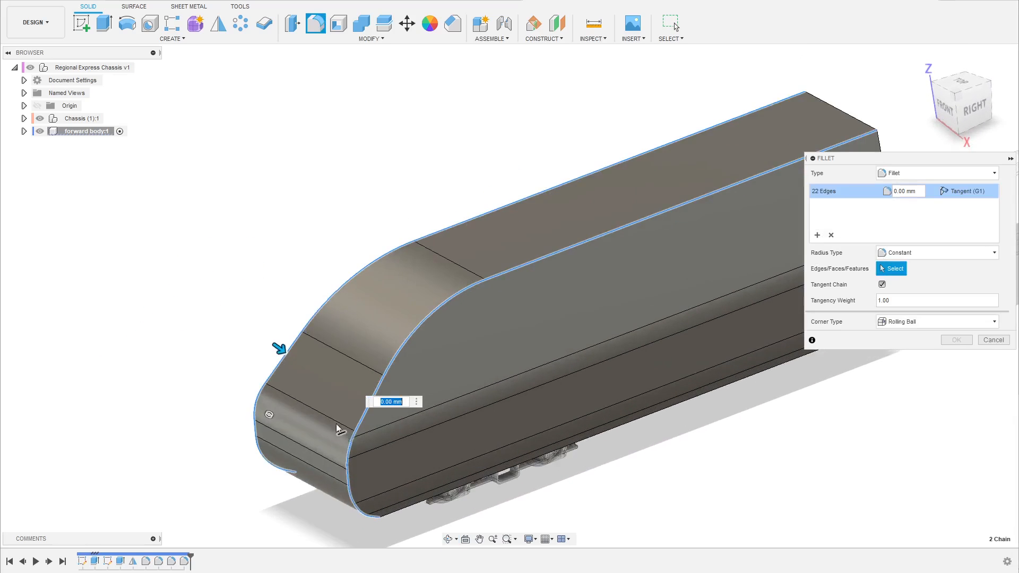
- Try radii of 5 mm, 10 mm and 15 mm for the fillet along both nose and roof outlines
drag(283, 349, 285, 351)
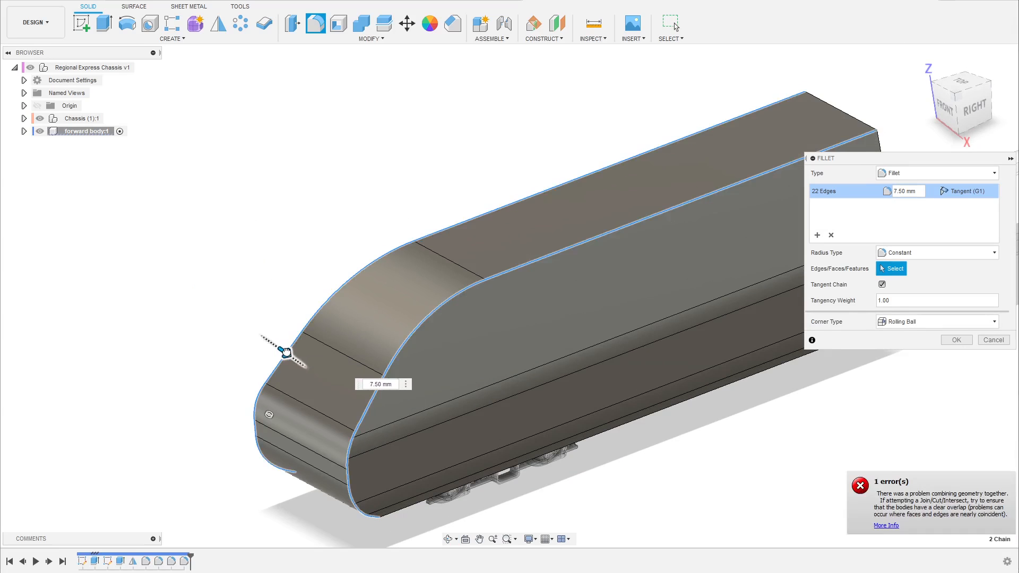
shift+middle_drag(318, 225, 340, 218)
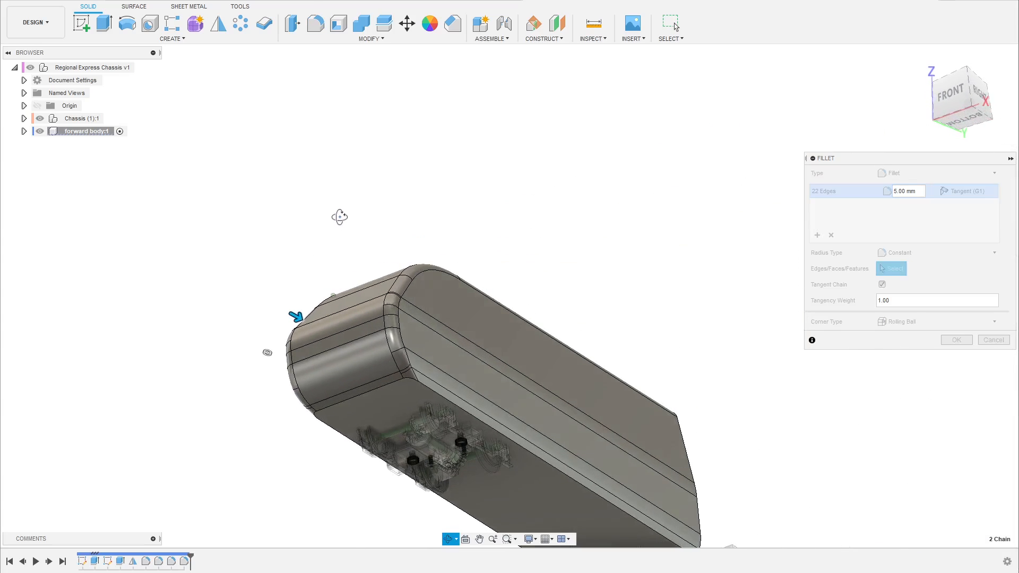
scroll(332, 294, up, 4)
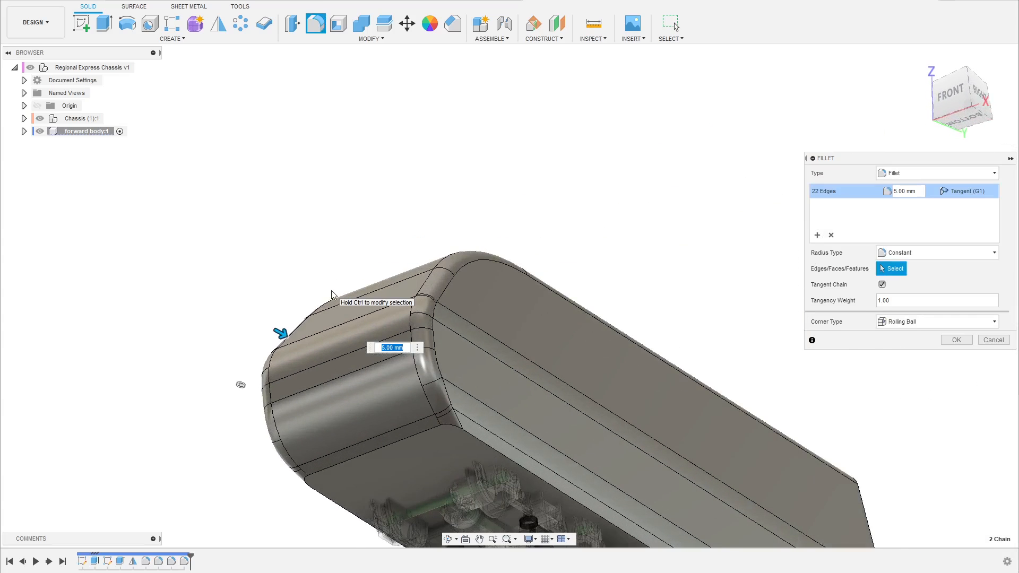
key(Return)
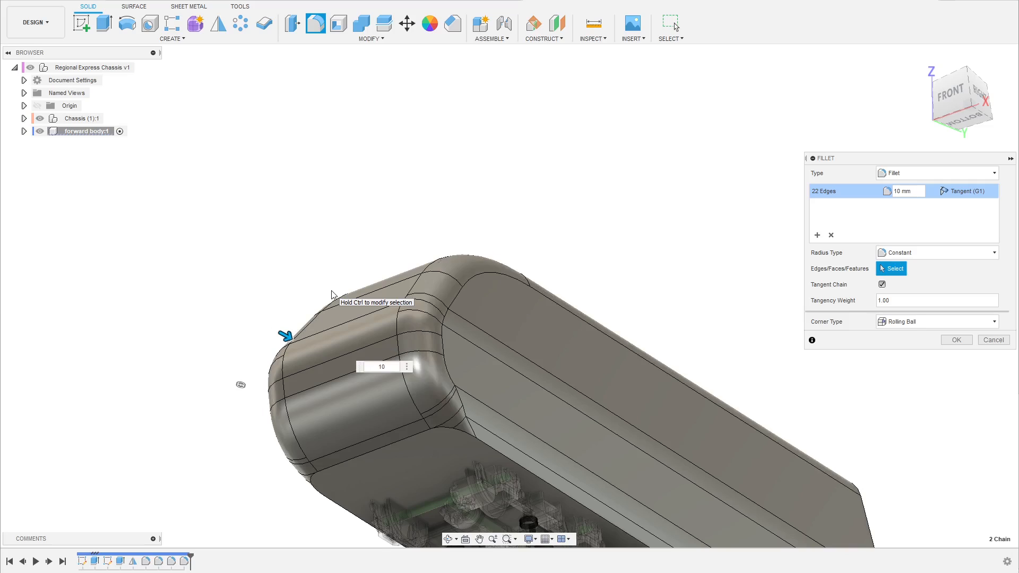
shift+middle_drag(295, 241, 321, 283)
scroll(320, 275, up, 2)
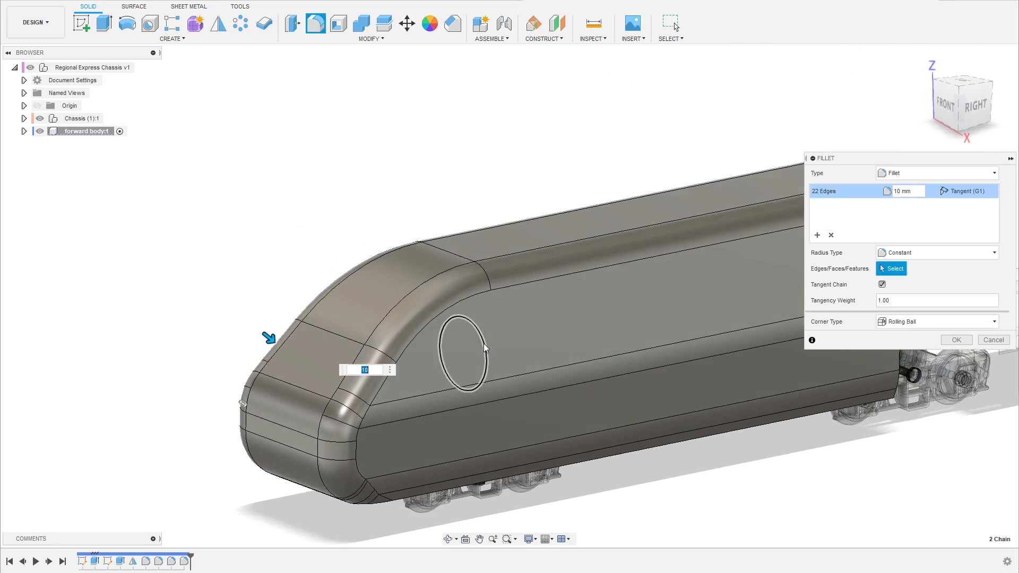
text(15)
key(Return)
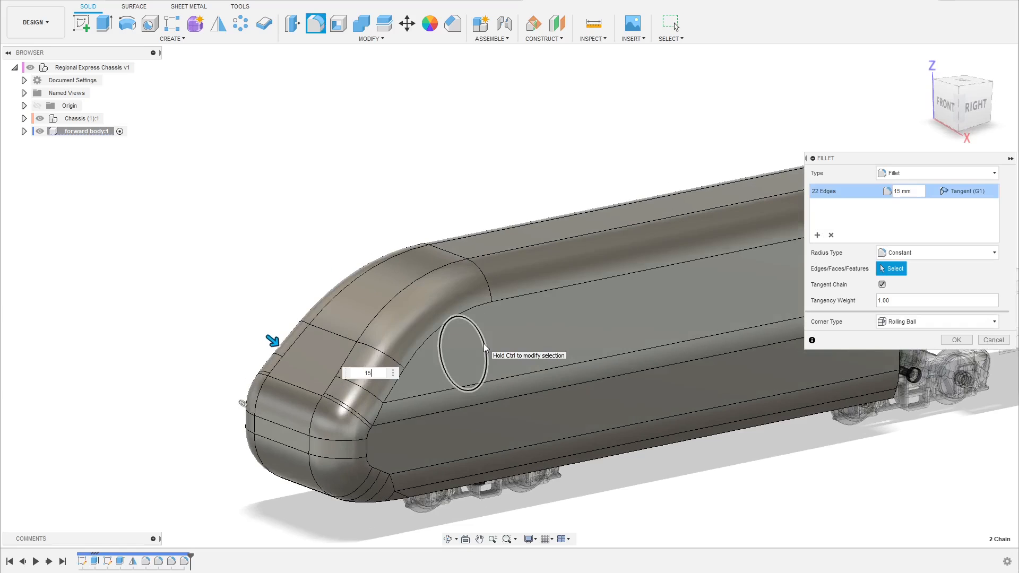
- Try radii of 20 mm, 18 mm and 19 mm for the outline fillet and inspect the rounded nose from the front
shift+middle_drag(298, 218, 277, 215)
scroll(297, 215, up, 2)
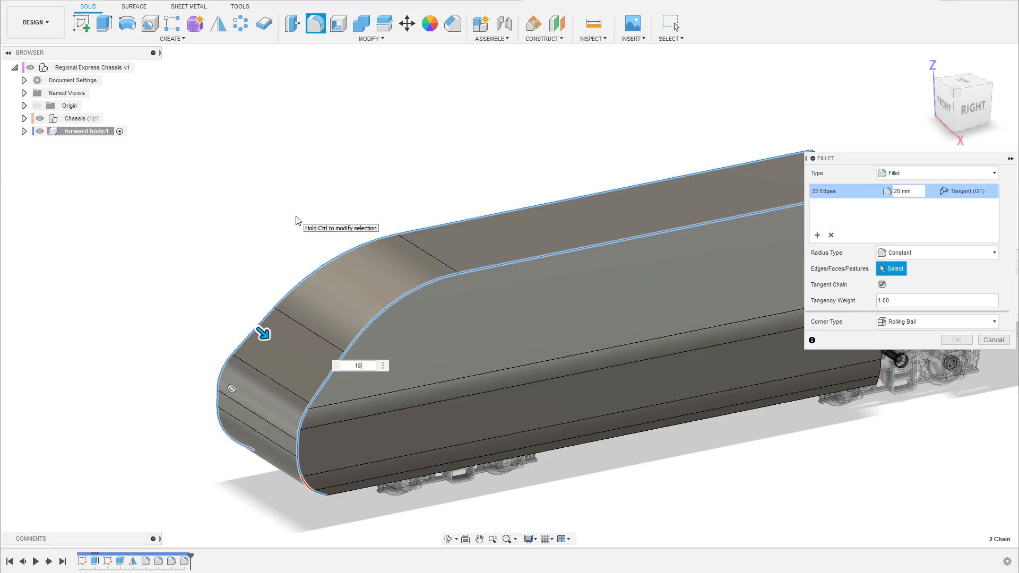
key(BackSpace)
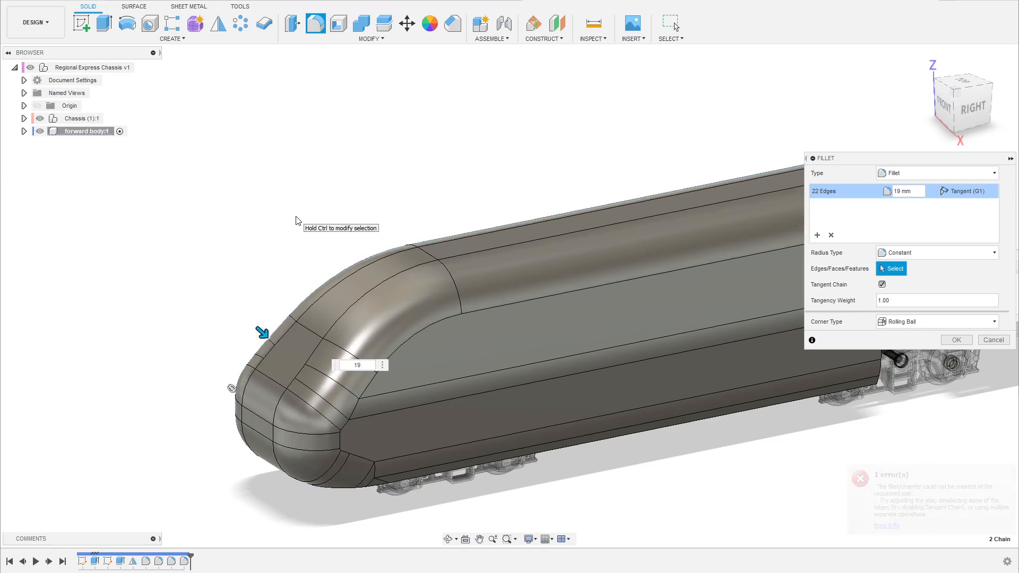
shift+middle_drag(300, 220, 478, 227)
click(962, 101)
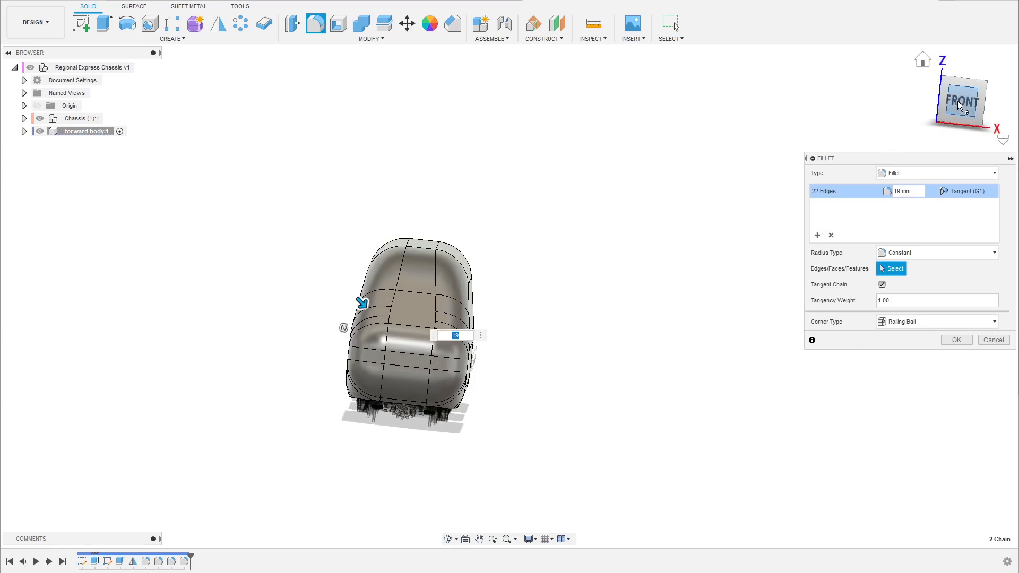
shift+middle_drag(465, 285, 678, 393)
scroll(489, 279, down, 3)
scroll(678, 393, down, 2)
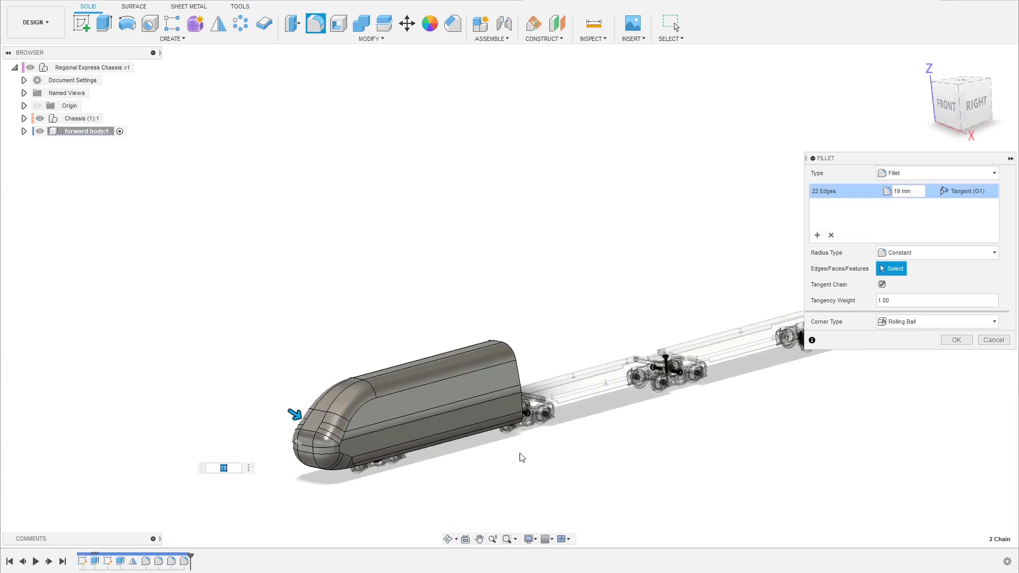
scroll(383, 408, up, 6)
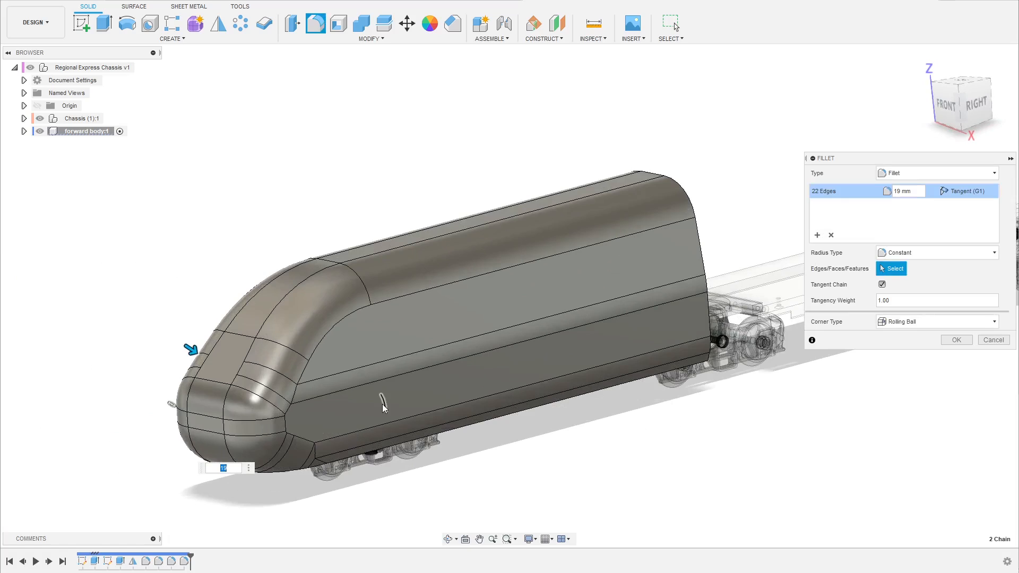
- Test radii of 16 mm and 14 mm for the nose and roof outline fillet, and apply the fillet
text(616)
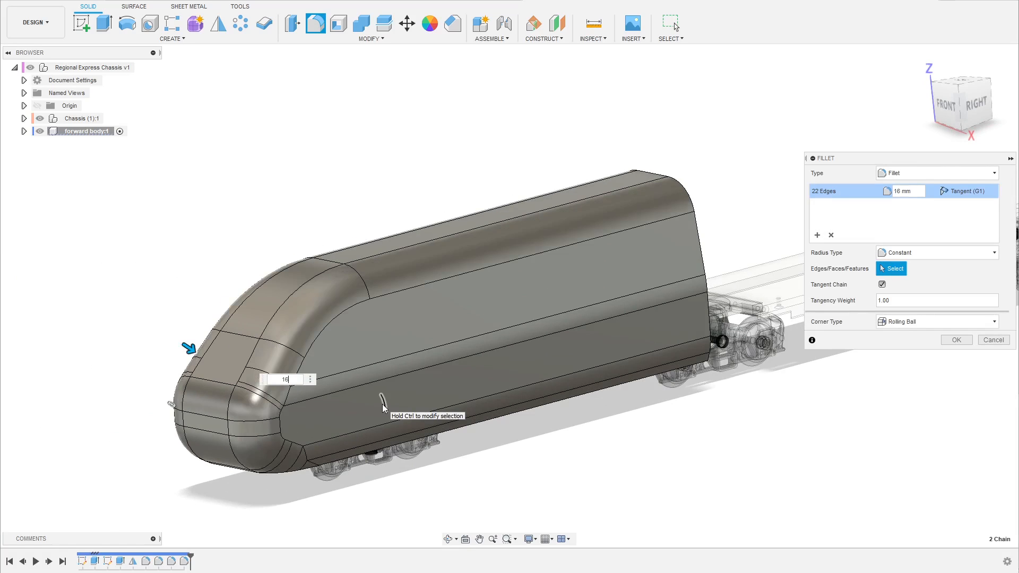
key(BackSpace)
text(4)
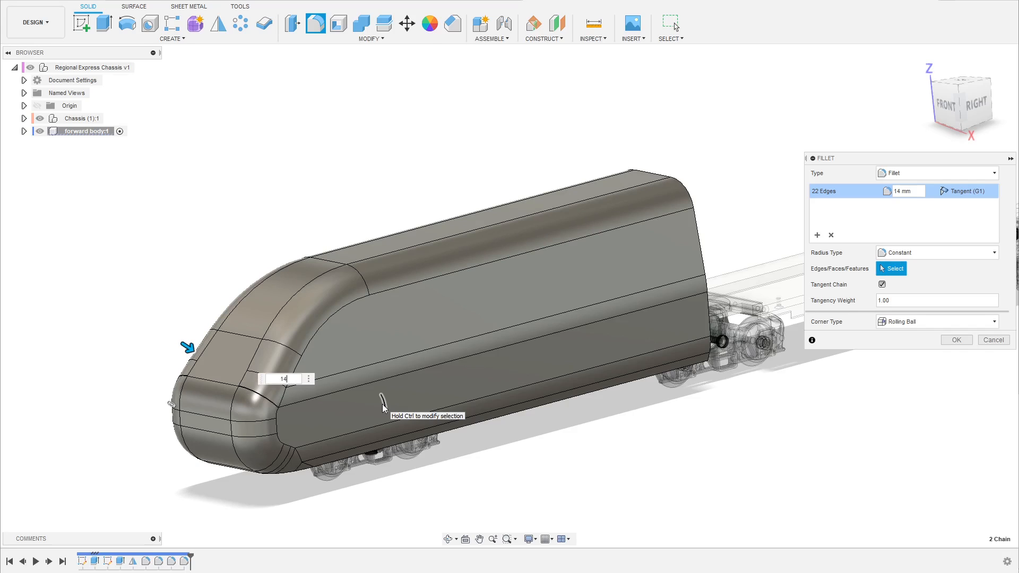
key(Return)
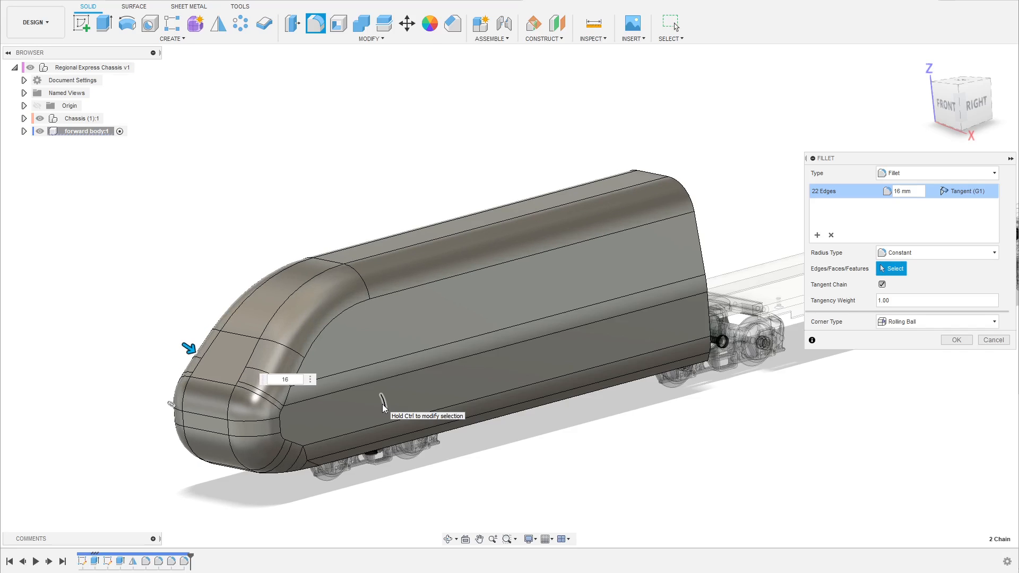
shift+middle_drag(546, 383, 531, 455)
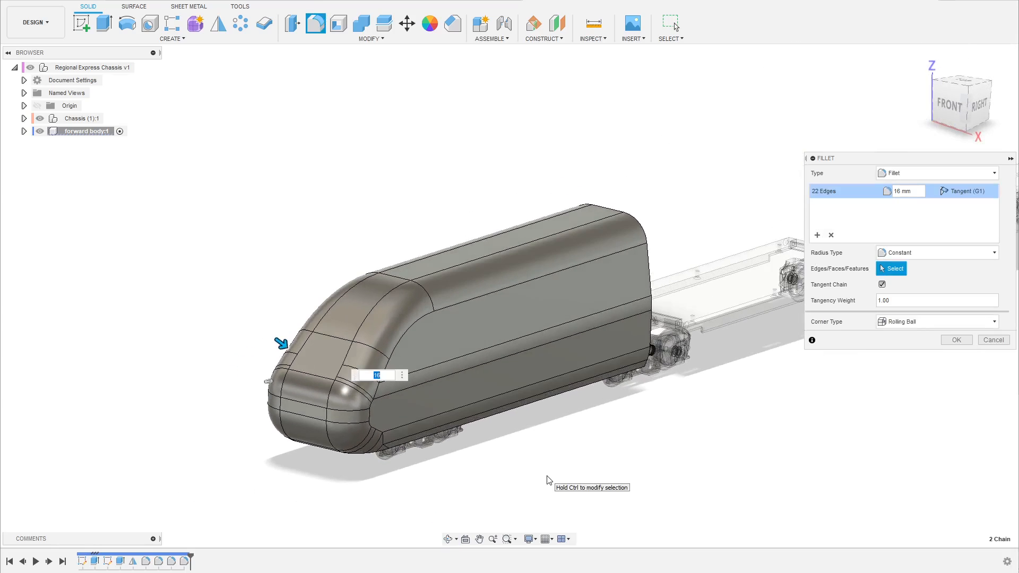
text(4)
key(Return)
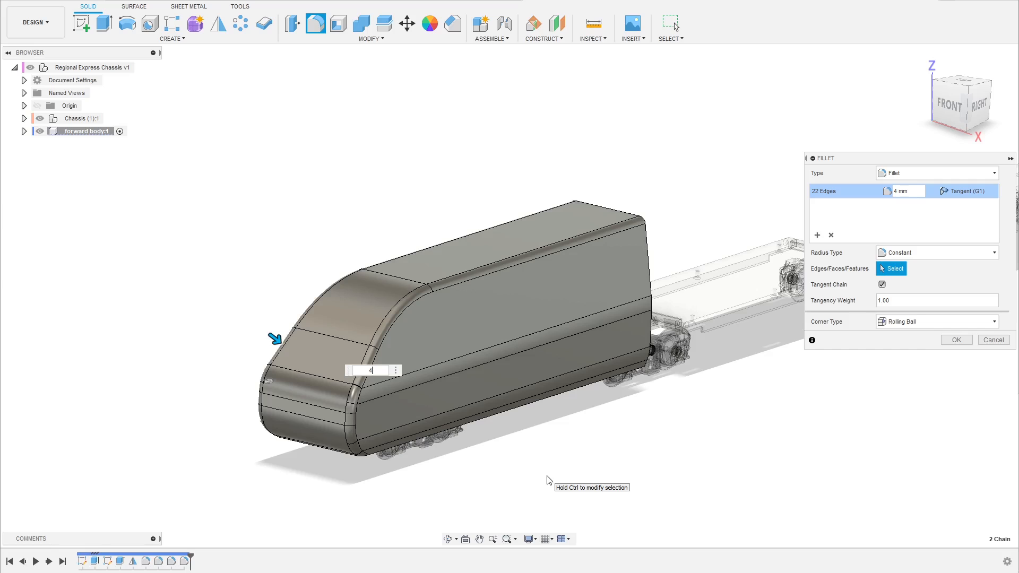
click(957, 340)
- Delete all five fillets from the forward body
shift+middle_drag(501, 313, 555, 387)
scroll(505, 376, up, 5)
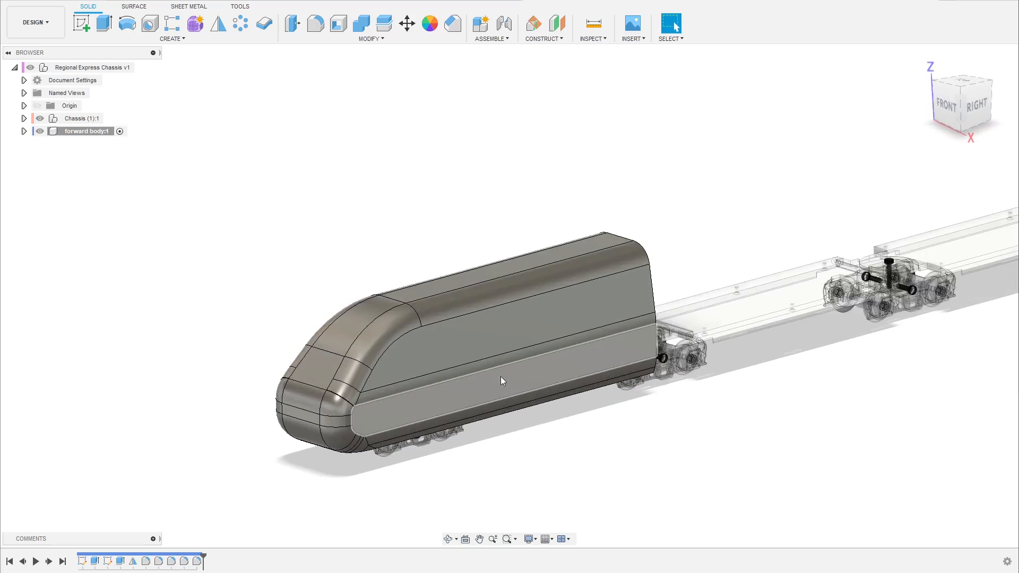
mouse_move(484, 388)
shift+middle_down()
mouse_move(513, 390)
mouse_move(479, 381)
shift+middle_up()
scroll(359, 405, up, 2)
shift+middle_drag(358, 405, 262, 425)
scroll(263, 409, up, 2)
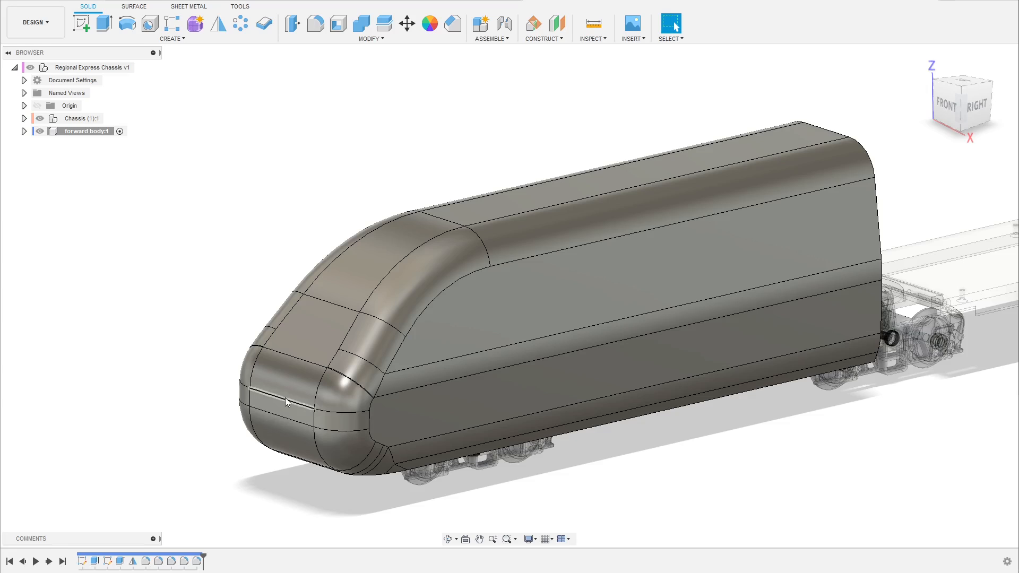
click(147, 562)
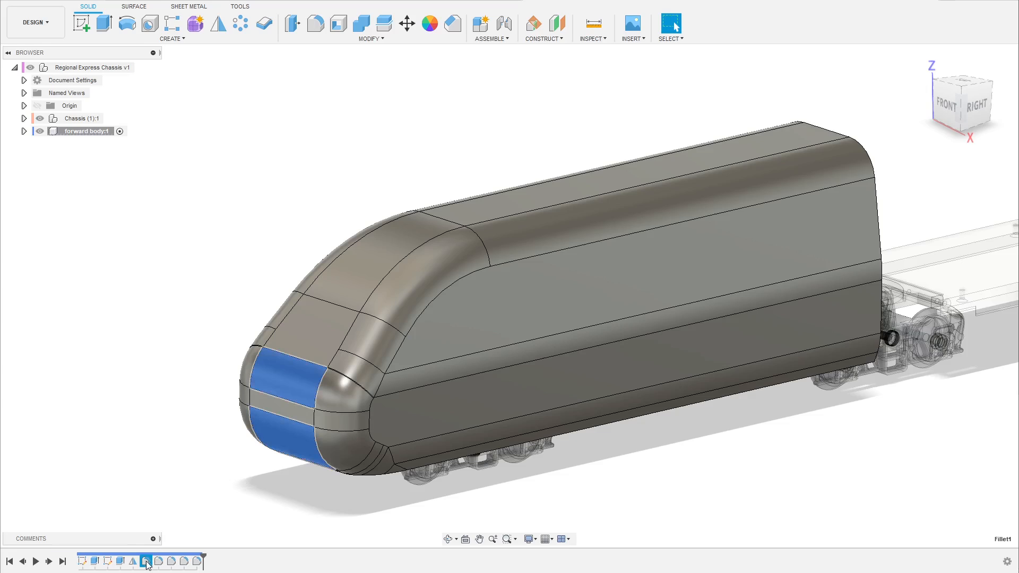
shift+click(198, 562)
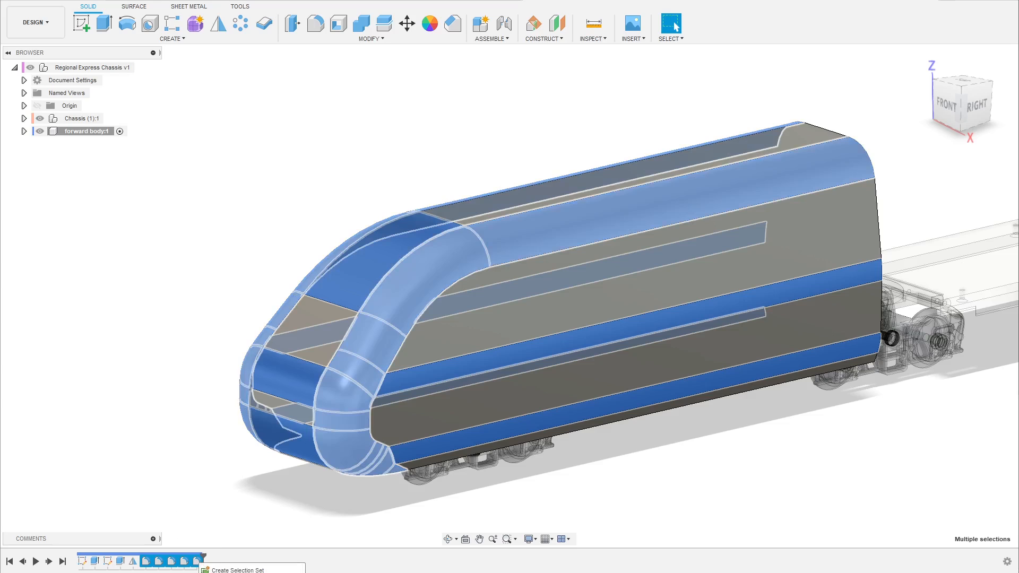
key(Delete)
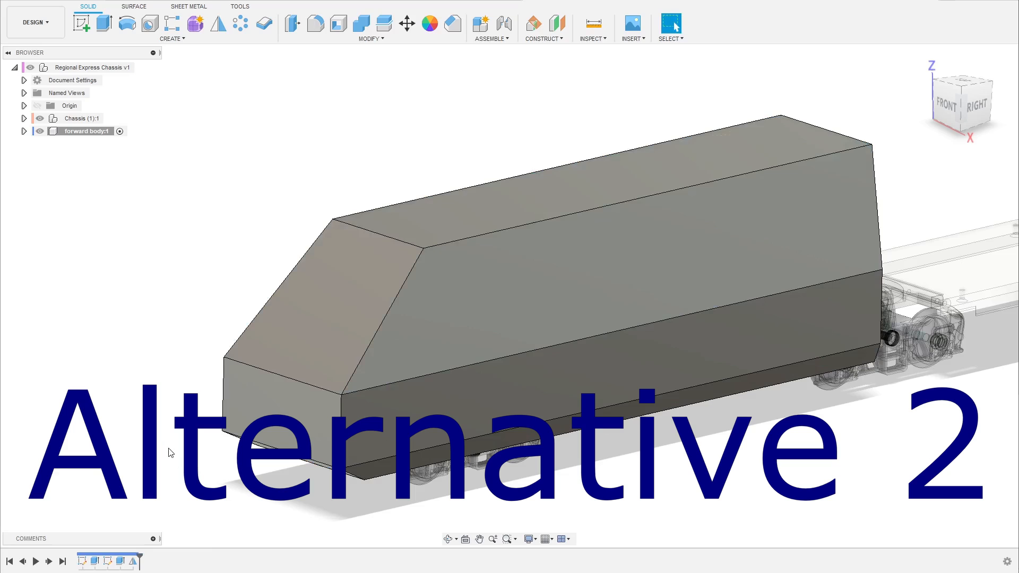
mouse_move(198, 307)
shift+middle_down()
mouse_move(178, 305)
mouse_move(196, 309)
shift+middle_up()
scroll(320, 471, up, 2)
shift+middle_drag(322, 476, 269, 312)
click(355, 422)
scroll(269, 391, down, 2)
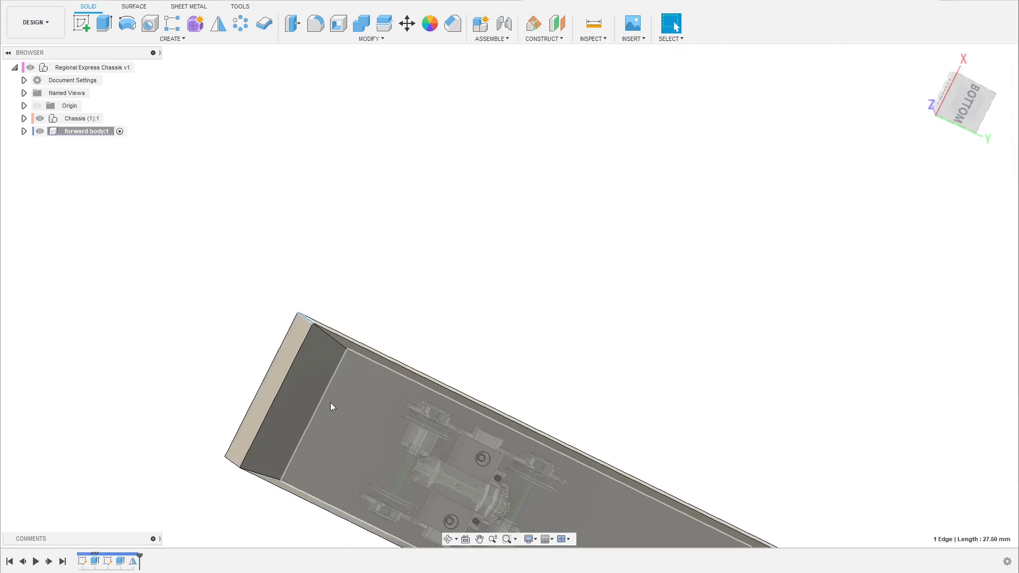
shift+middle_drag(310, 350, 298, 456)
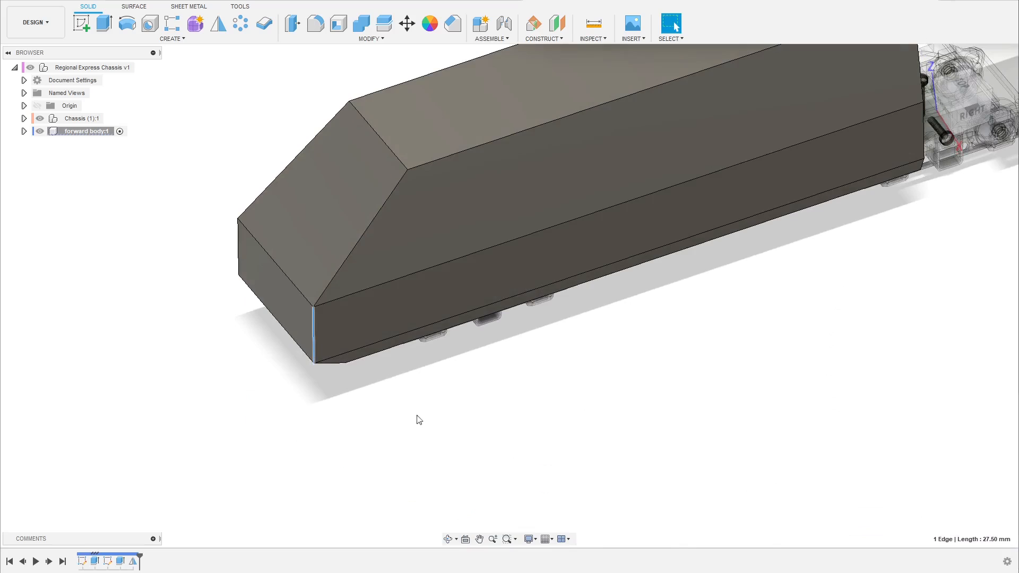
click(452, 24)
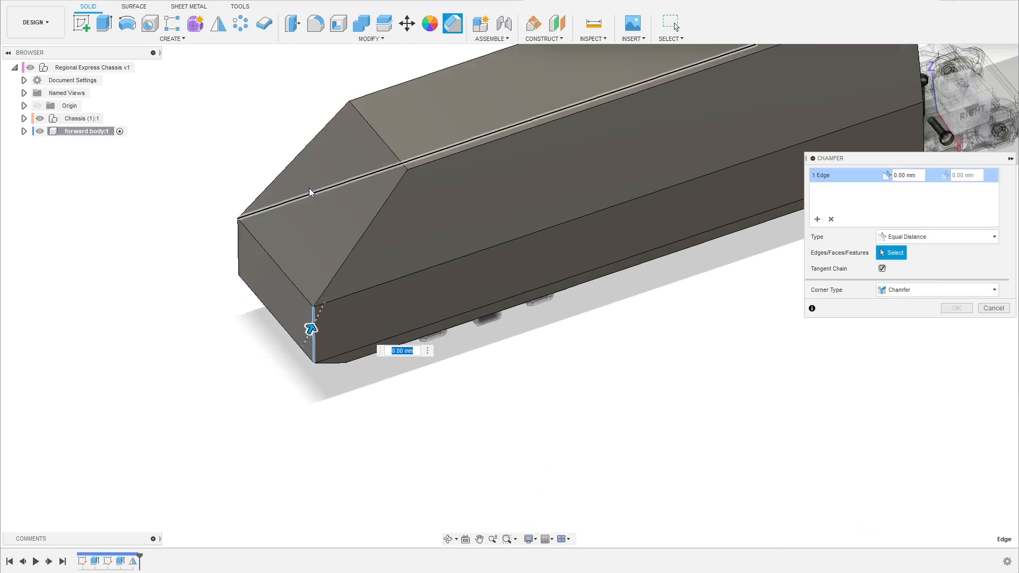
scroll(310, 189, up, 3)
mouse_move(527, 207)
shift+middle_down()
mouse_move(519, 189)
mouse_move(534, 189)
shift+middle_up()
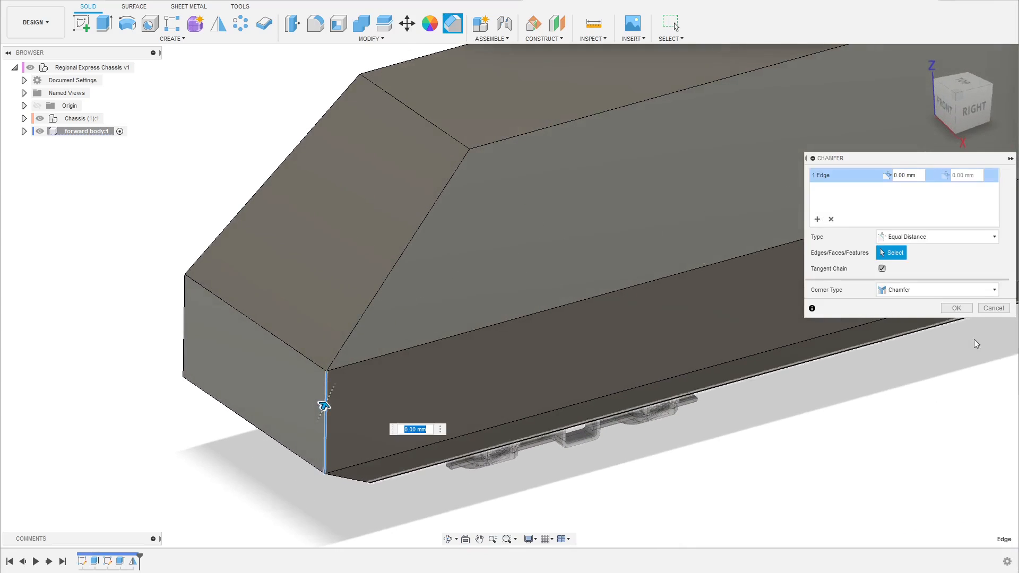
click(992, 308)
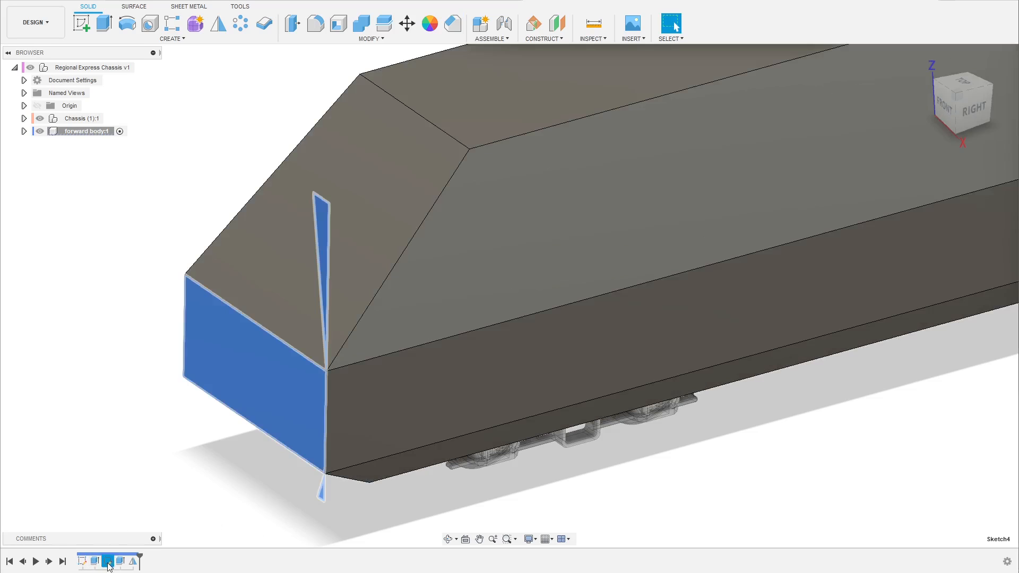
- Edit the body's side profile sketch and dimension the horizontal run of the slanted line below the nose front
double_click(82, 561)
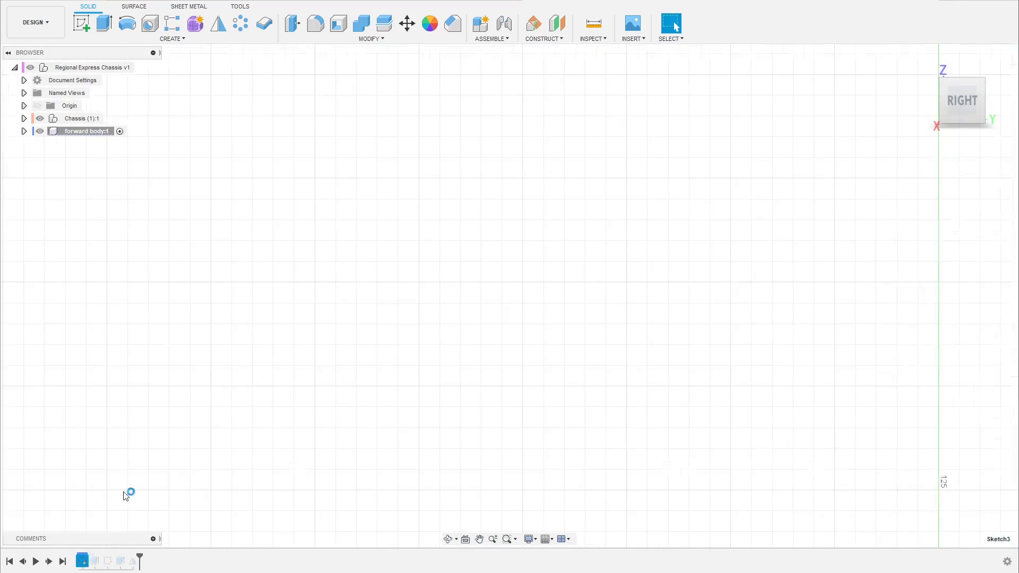
scroll(411, 377, up, 10)
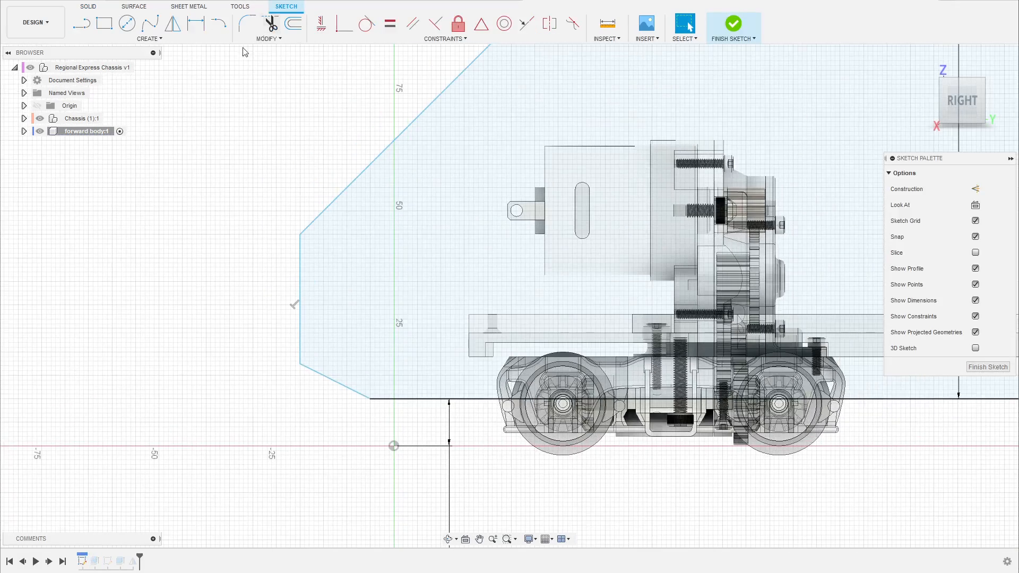
key(d)
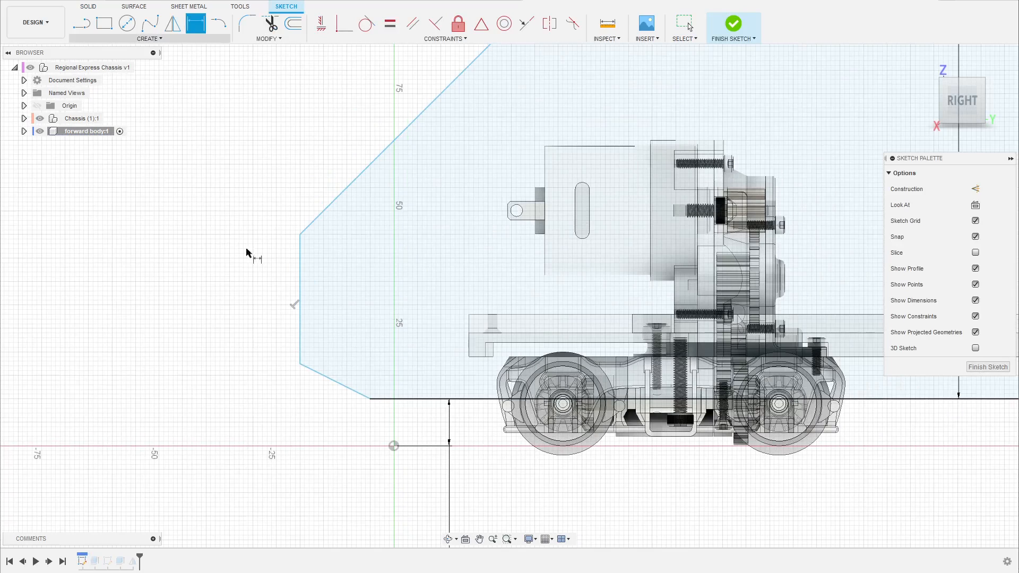
click(371, 400)
click(299, 346)
click(331, 419)
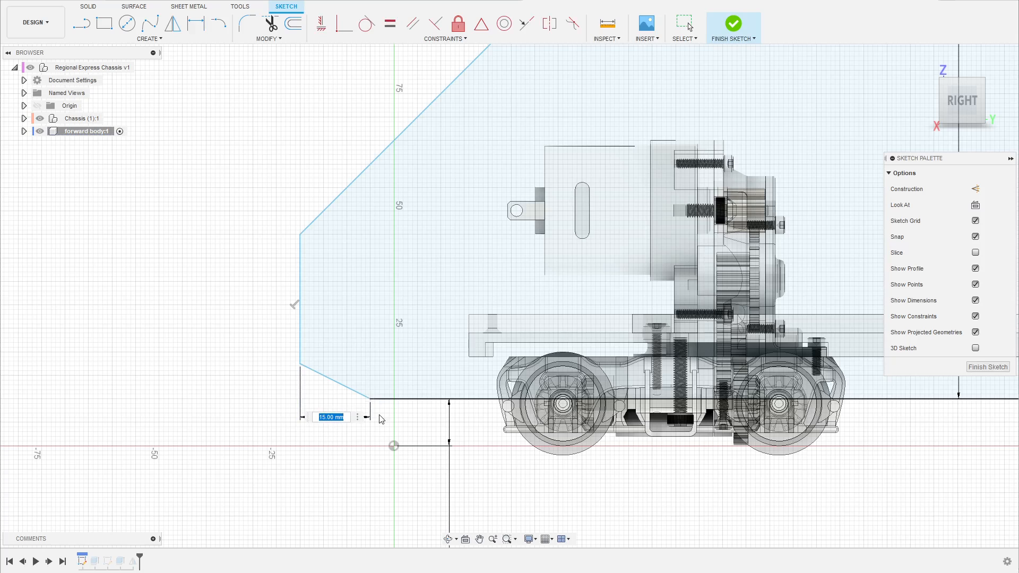
key(Return)
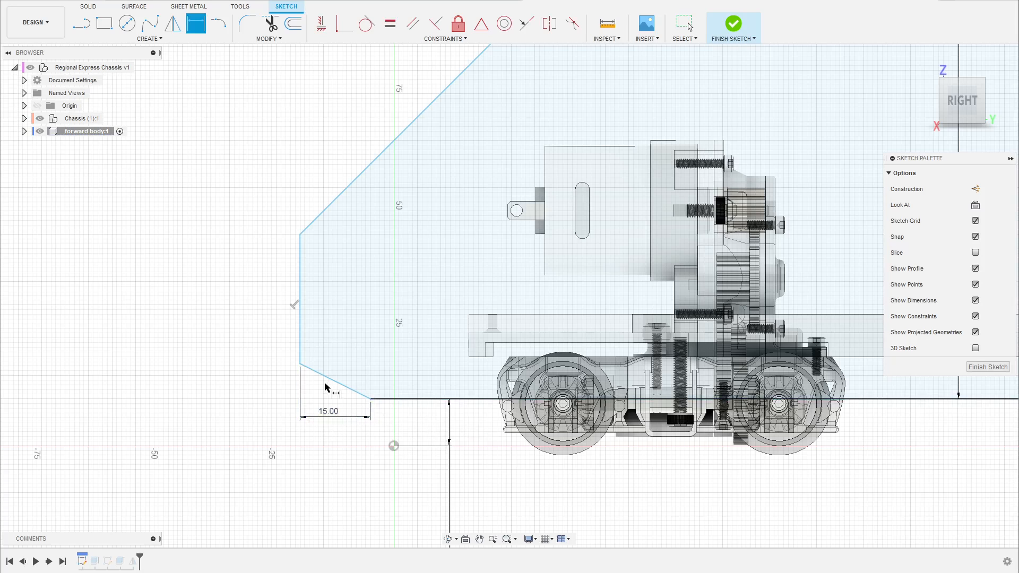
- Dimension the horizontal run of the sloped windshield line from nose front to roof corner, and finish the sketch
scroll(326, 388, down, 1)
scroll(318, 331, down, 1)
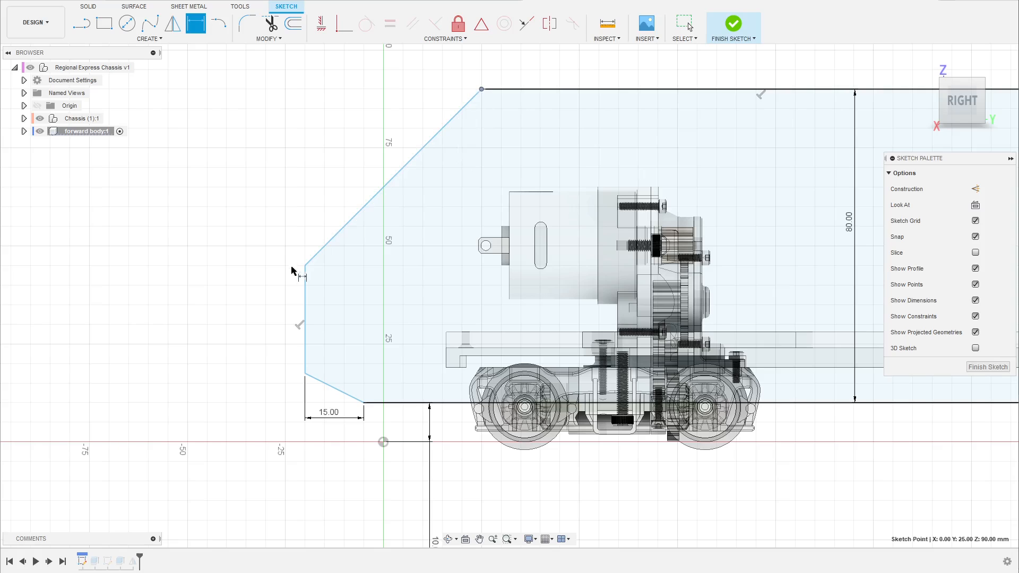
click(306, 282)
click(403, 79)
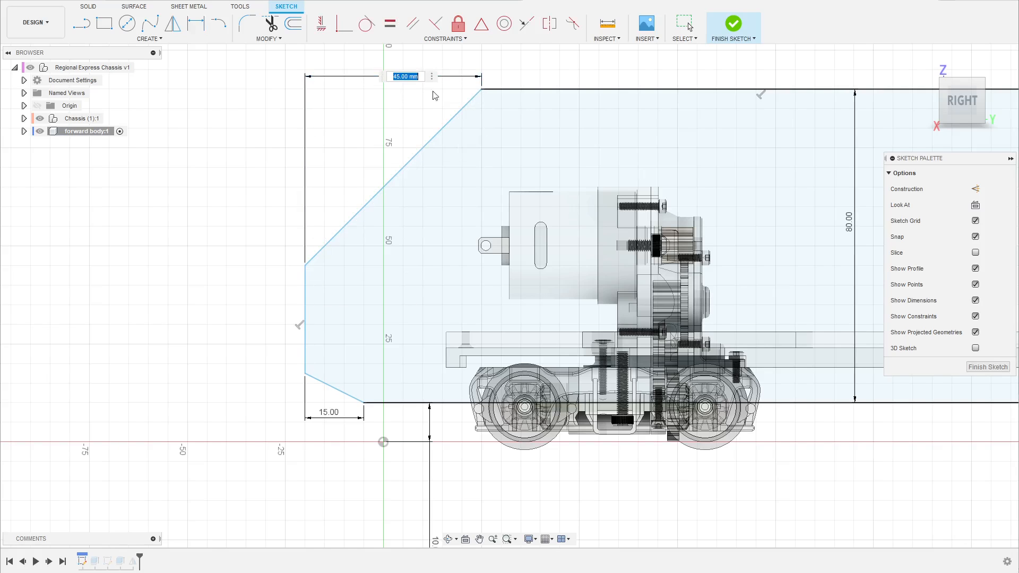
key(Return)
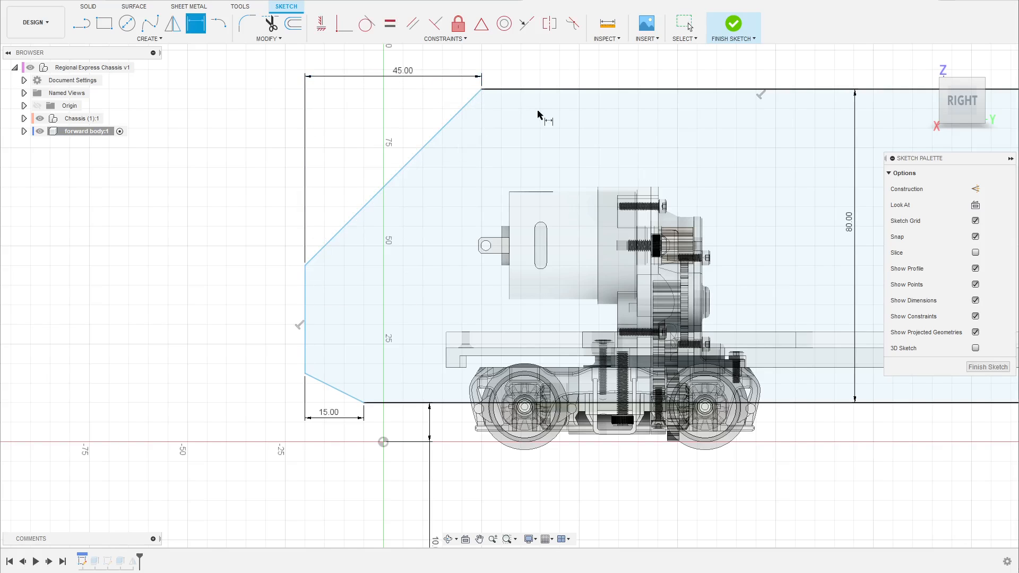
click(988, 368)
- Set up a two-distance chamfer on one vertical nose corner edge, with a distance of 15 mm along the side
mouse_move(451, 227)
shift+middle_down()
mouse_move(476, 222)
mouse_move(451, 373)
mouse_move(405, 227)
mouse_move(381, 371)
shift+middle_up()
scroll(381, 375, up, 3)
click(375, 372)
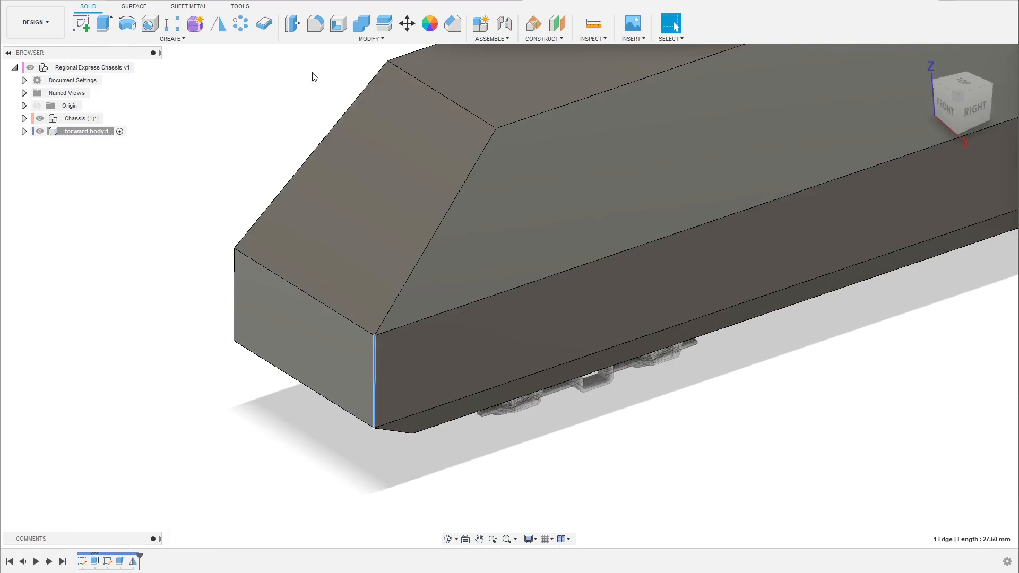
click(451, 39)
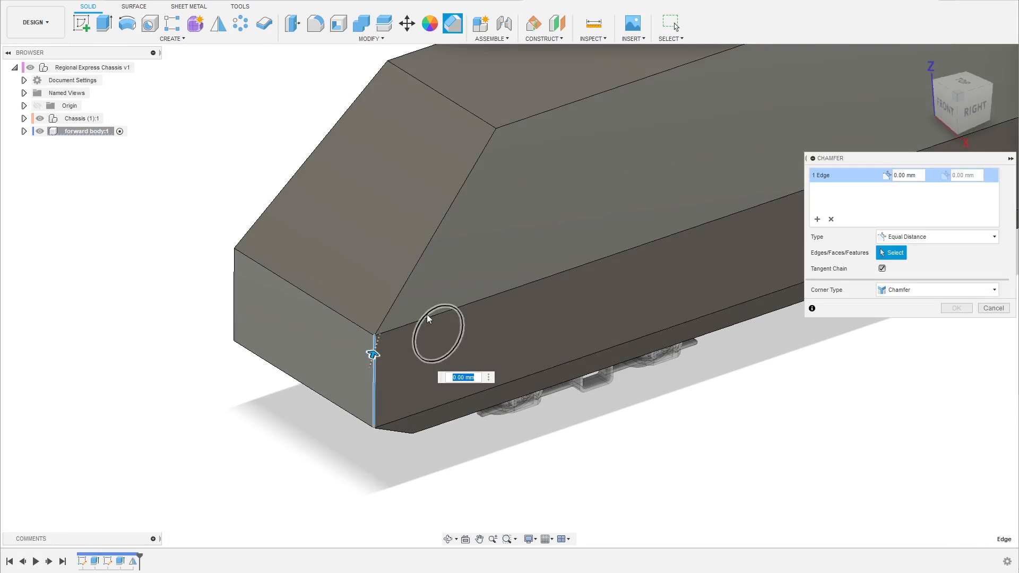
scroll(426, 315, up, 2)
click(905, 238)
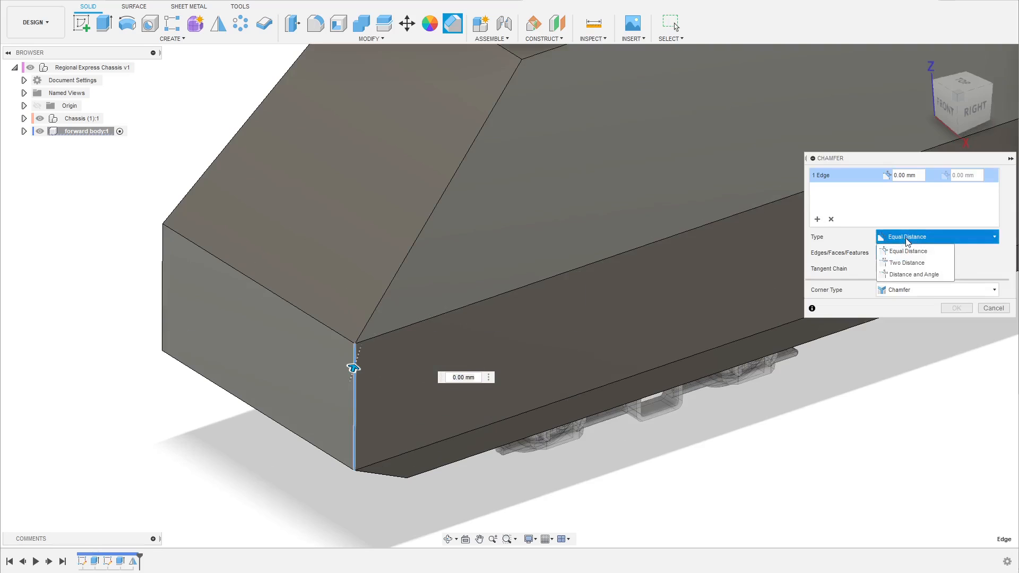
click(905, 264)
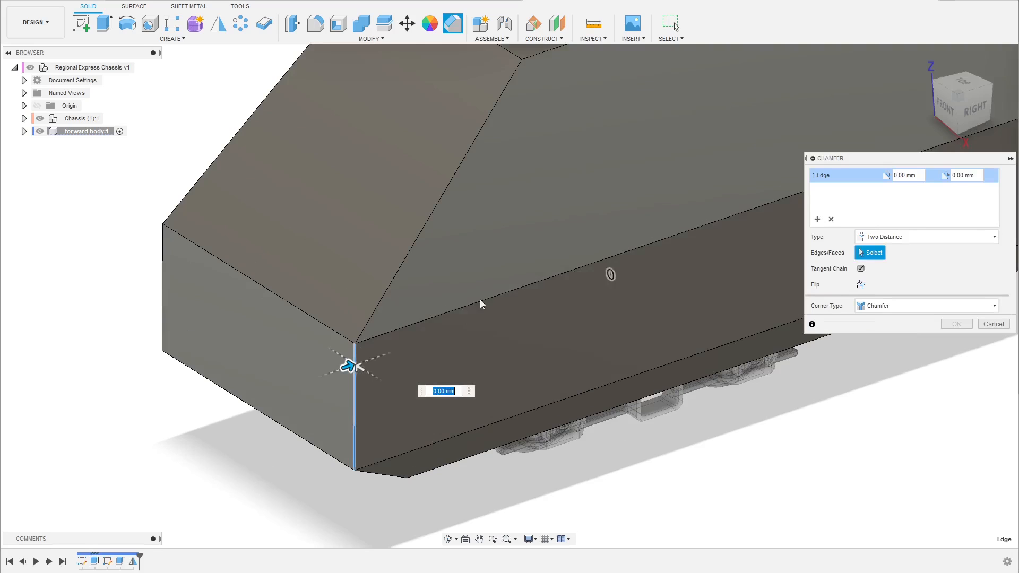
drag(351, 366, 406, 347)
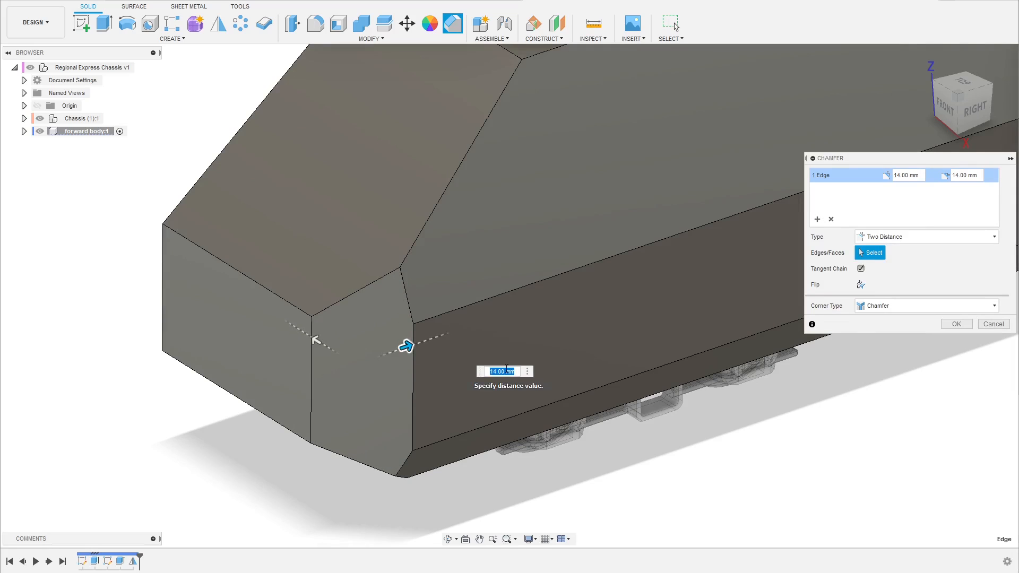
text(15)
key(Return)
- Adjust the nose corner chamfer from below to 16 mm along the side and 9 mm across the front
shift+middle_drag(507, 370, 508, 243)
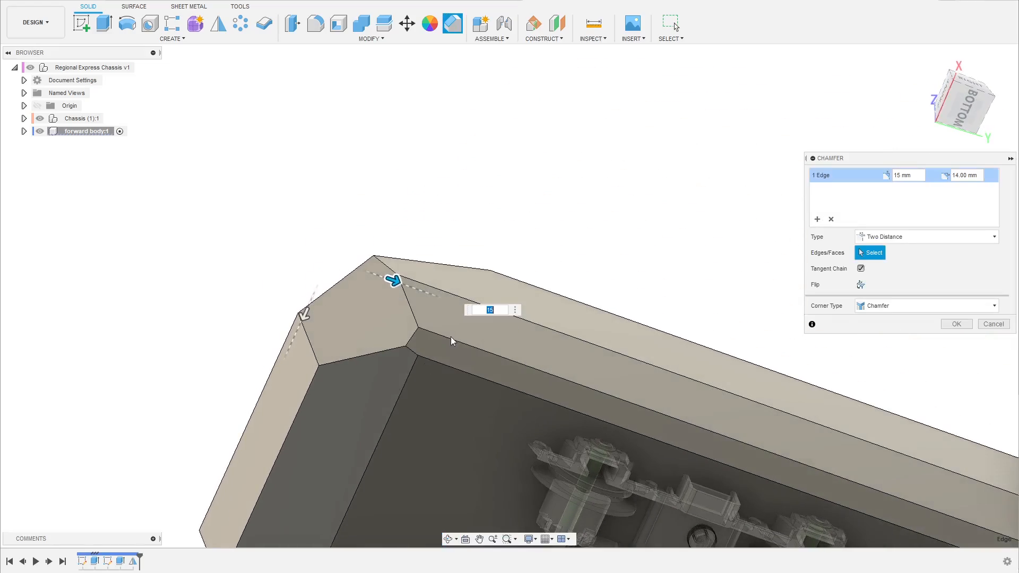
scroll(444, 346, up, 2)
shift+middle_drag(437, 362, 486, 394)
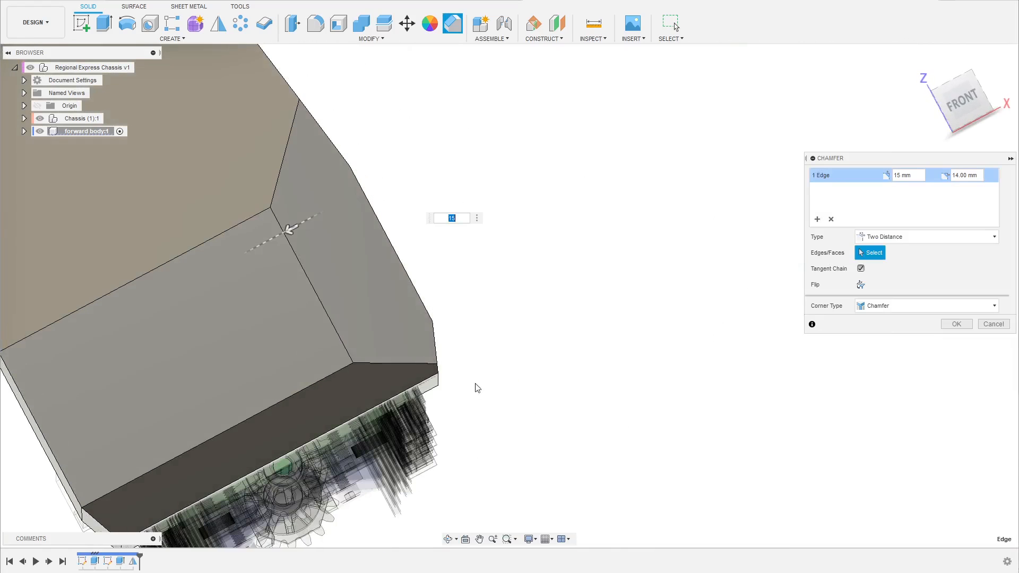
shift+middle_drag(445, 355, 447, 337)
shift+middle_drag(440, 377, 399, 330)
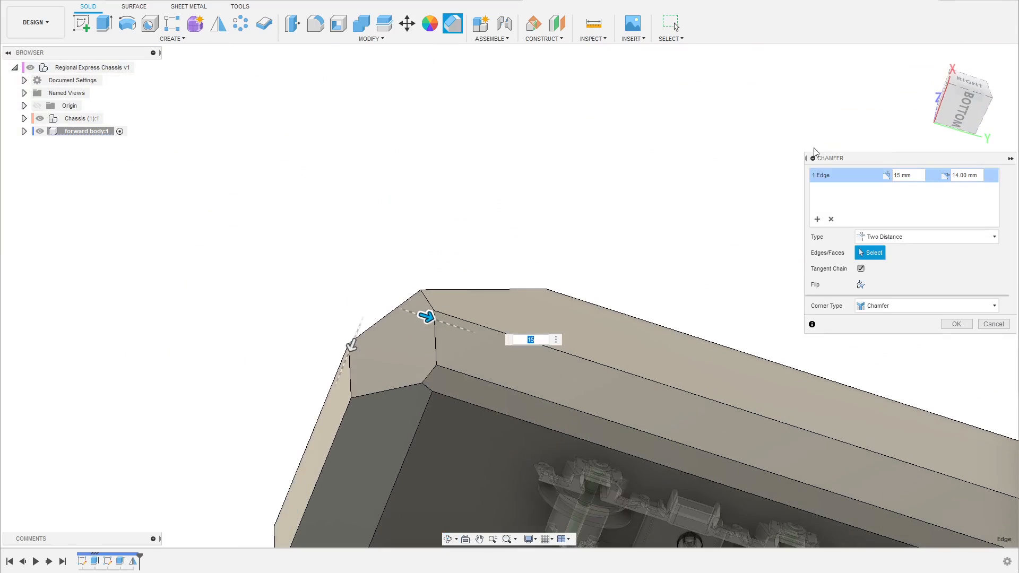
click(962, 106)
scroll(373, 194, down, 5)
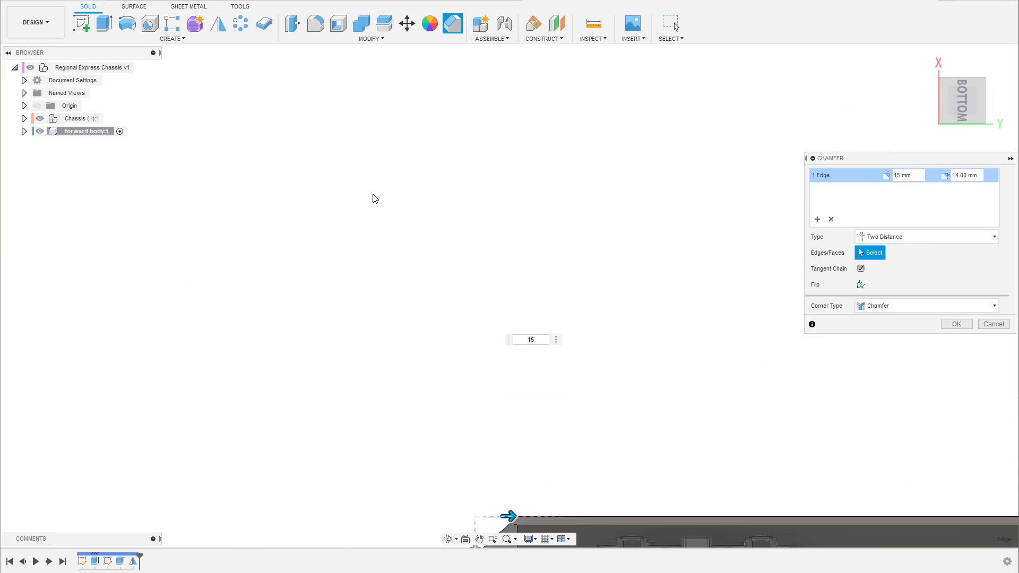
scroll(491, 438, up, 10)
drag(397, 302, 432, 302)
drag(200, 484, 200, 416)
mouse_move(436, 302)
mouse_down()
mouse_move(503, 309)
mouse_move(436, 303)
mouse_up()
shift+middle_drag(305, 258, 316, 298)
drag(394, 292, 370, 281)
- Add the opposite vertical nose corner edge to the chamfer and apply it
scroll(263, 237, down, 4)
shift+middle_drag(248, 240, 299, 307)
scroll(418, 372, down, 3)
shift+middle_drag(419, 371, 441, 360)
shift+middle_drag(455, 366, 417, 369)
scroll(512, 376, down, 4)
shift+middle_drag(365, 390, 410, 423)
scroll(409, 423, up, 5)
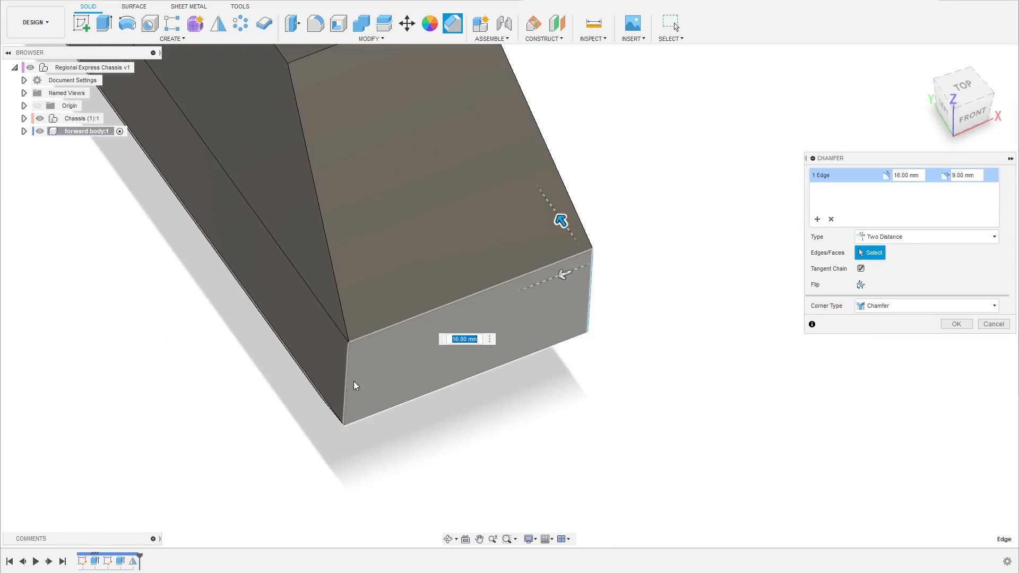
click(346, 384)
shift+middle_drag(298, 395, 546, 328)
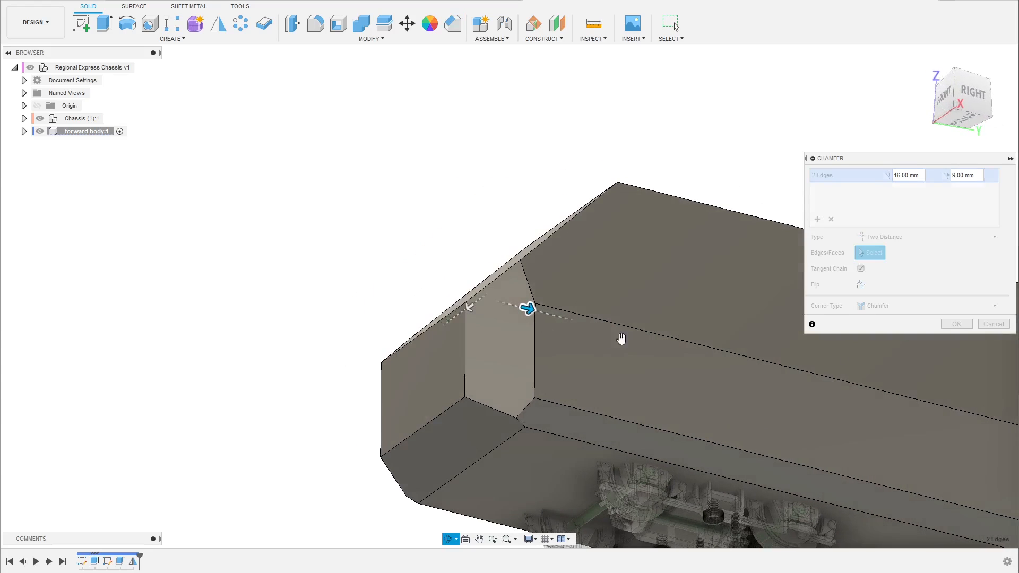
click(956, 324)
shift+middle_drag(268, 211, 281, 267)
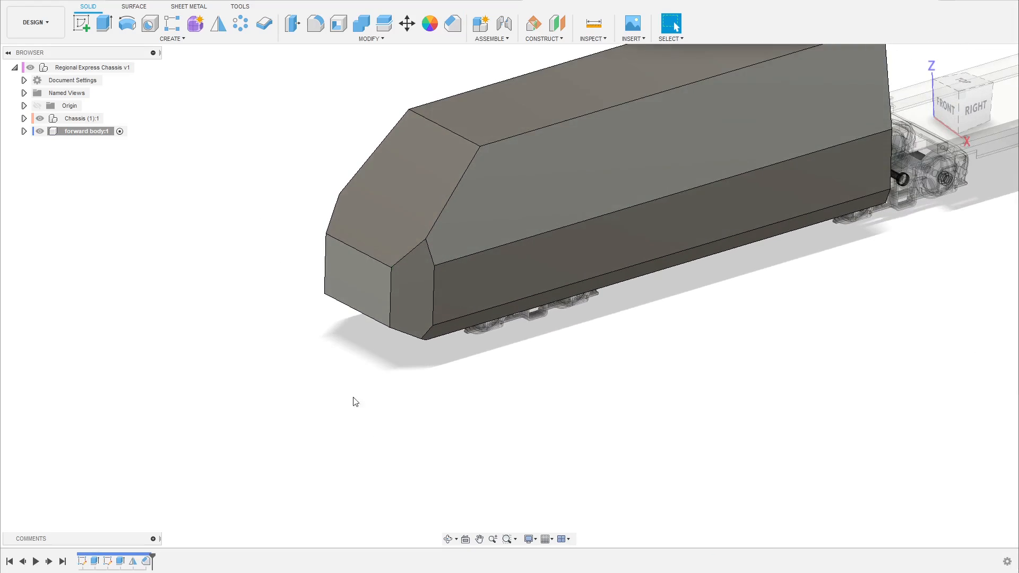
scroll(322, 361, down, 3)
scroll(422, 251, up, 3)
scroll(435, 298, up, 3)
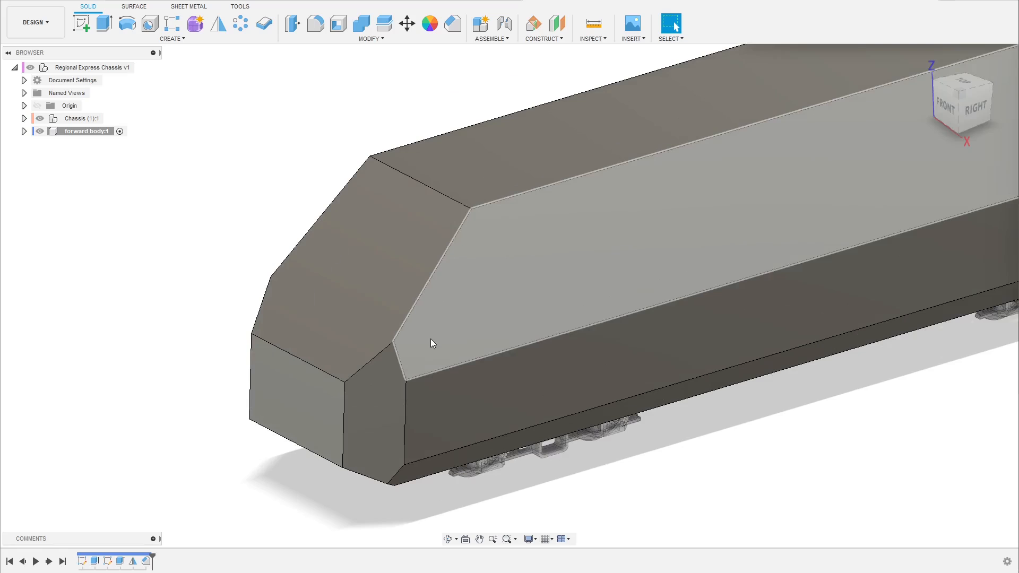
scroll(419, 366, up, 3)
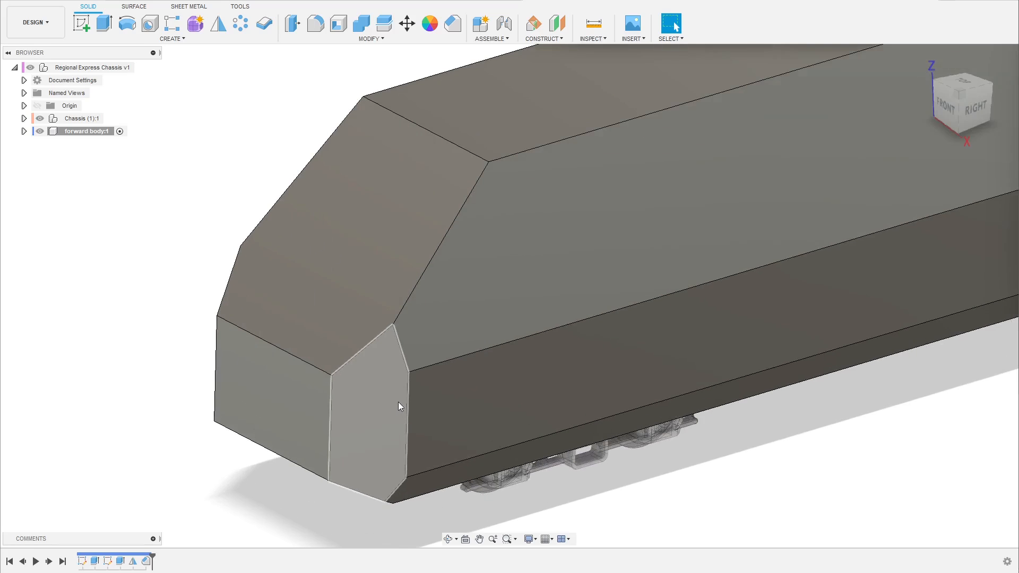
scroll(399, 402, down, 3)
shift+middle_drag(349, 450, 365, 432)
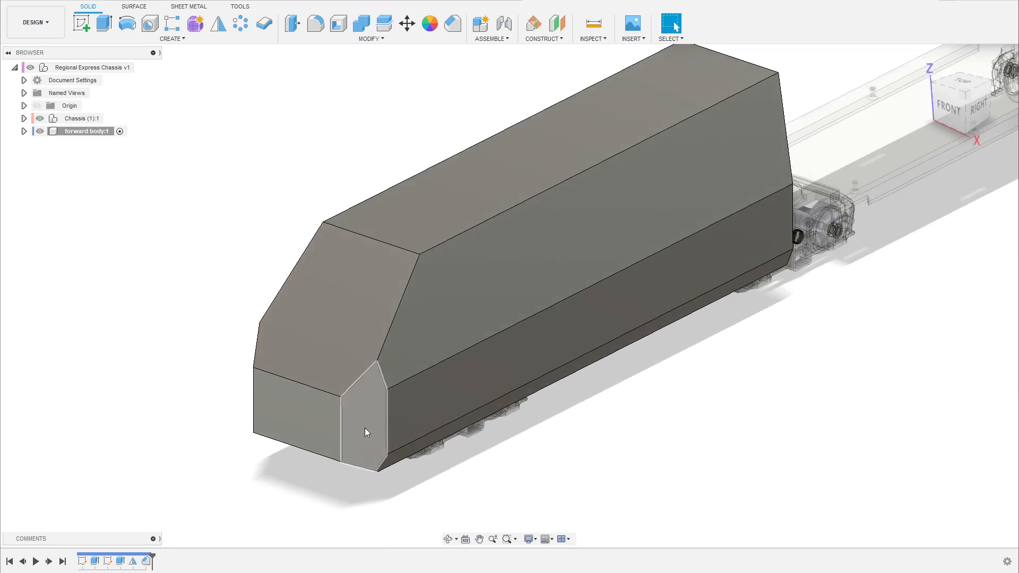
click(348, 464)
click(362, 376)
click(393, 319)
click(471, 228)
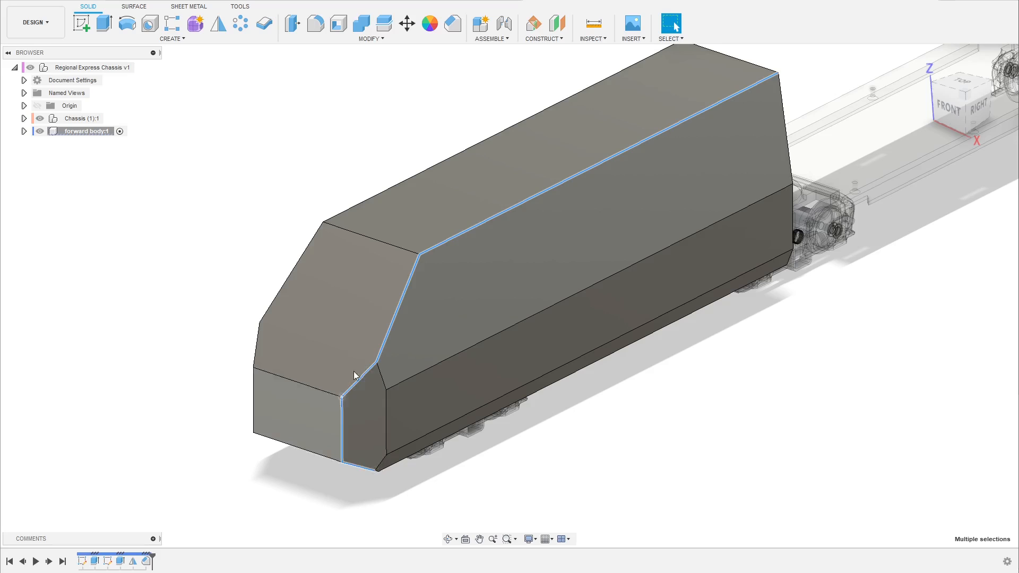
mouse_move(532, 326)
shift+middle_down()
mouse_move(521, 342)
mouse_move(516, 333)
shift+middle_up()
click(562, 451)
scroll(423, 261, up, 2)
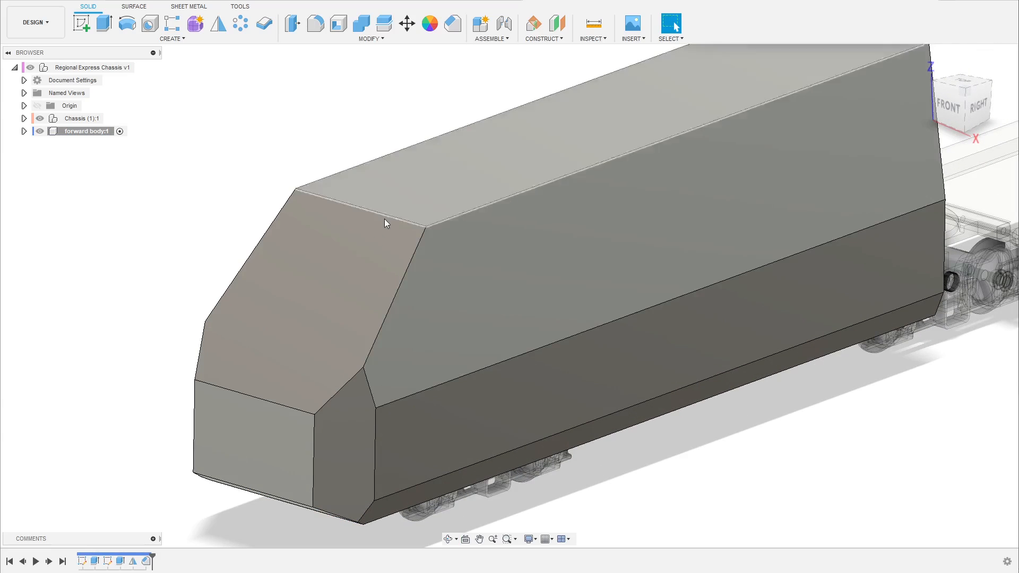
click(367, 210)
click(154, 273)
- Fillet the upper and lower horizontal edges of the nose front with a 20 mm radius
shift+middle_drag(194, 291, 188, 299)
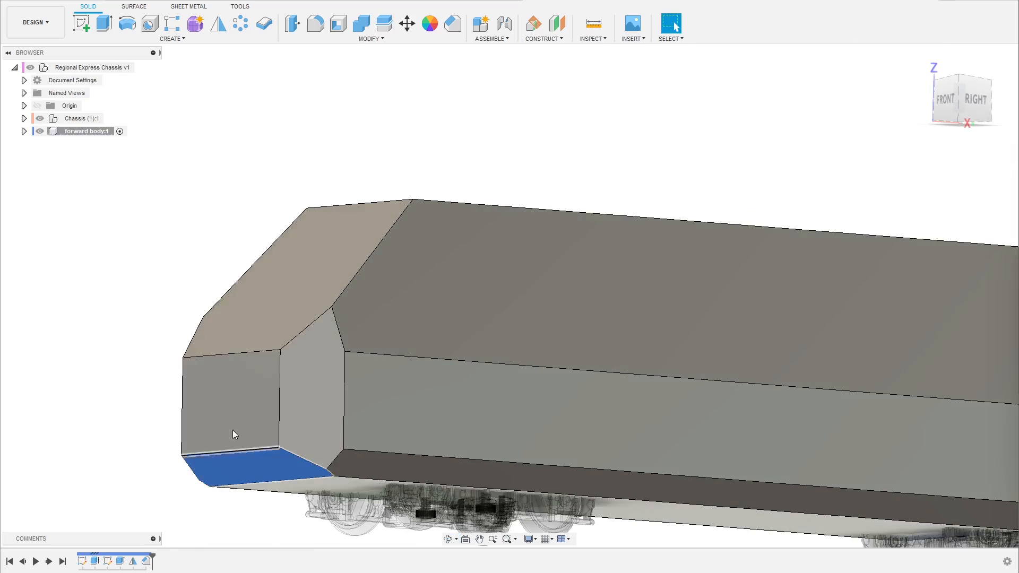
click(220, 454)
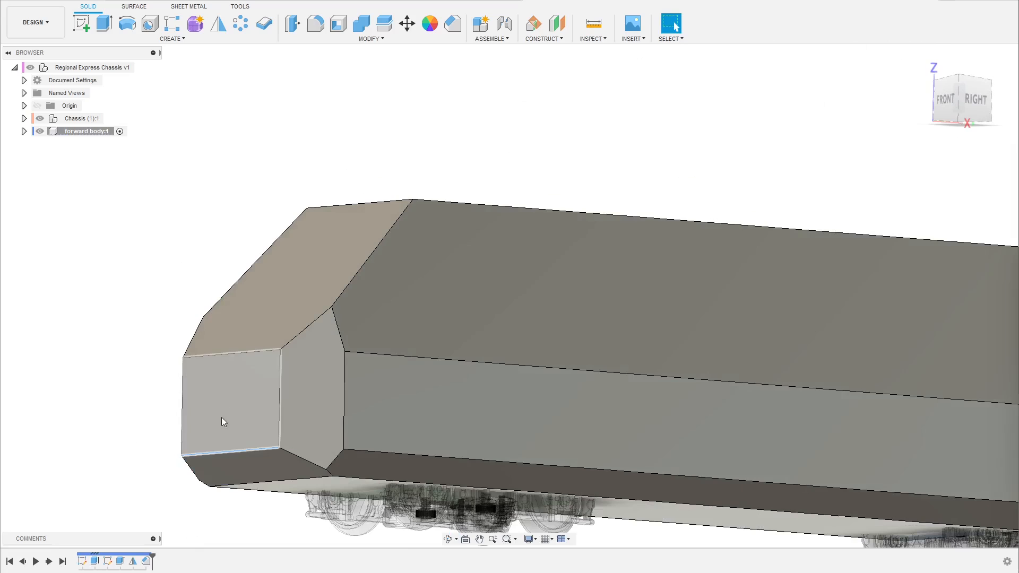
click(220, 355)
key(f)
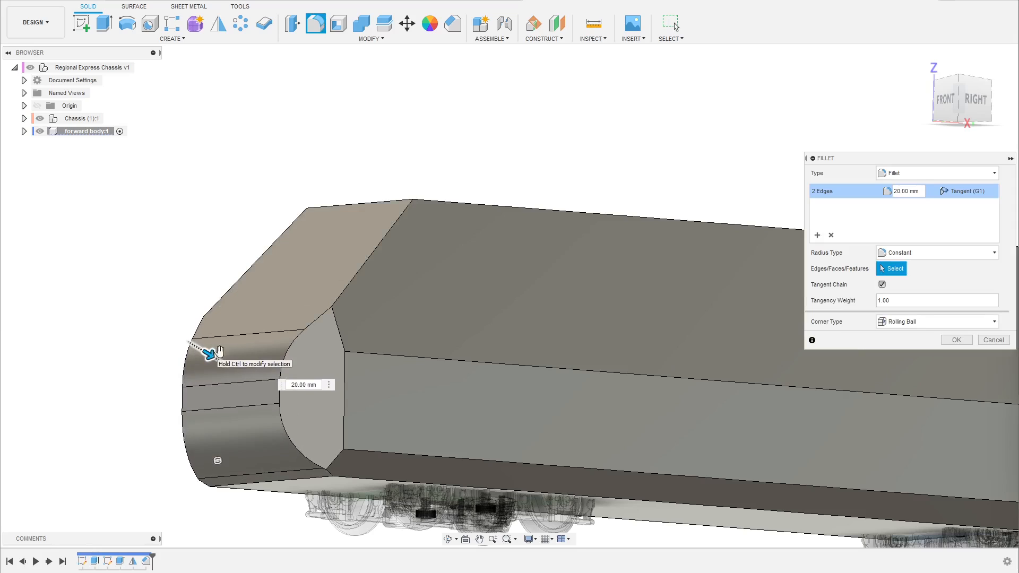
click(956, 340)
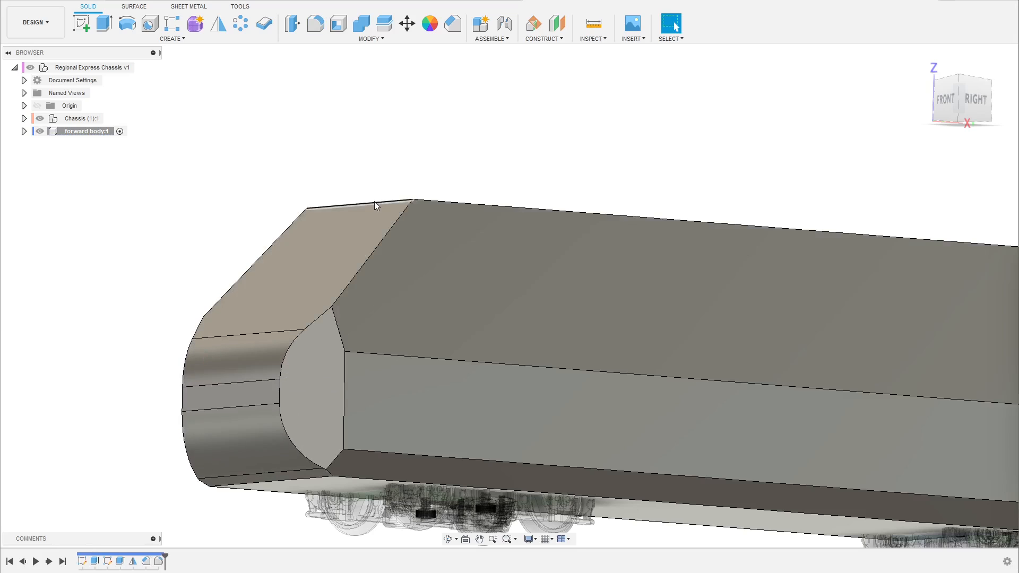
- Fillet the edge between the sloped windshield and the roof with a 50 mm radius
key(f)
mouse_move(371, 194)
mouse_down()
mouse_move(370, 182)
mouse_move(373, 212)
mouse_up()
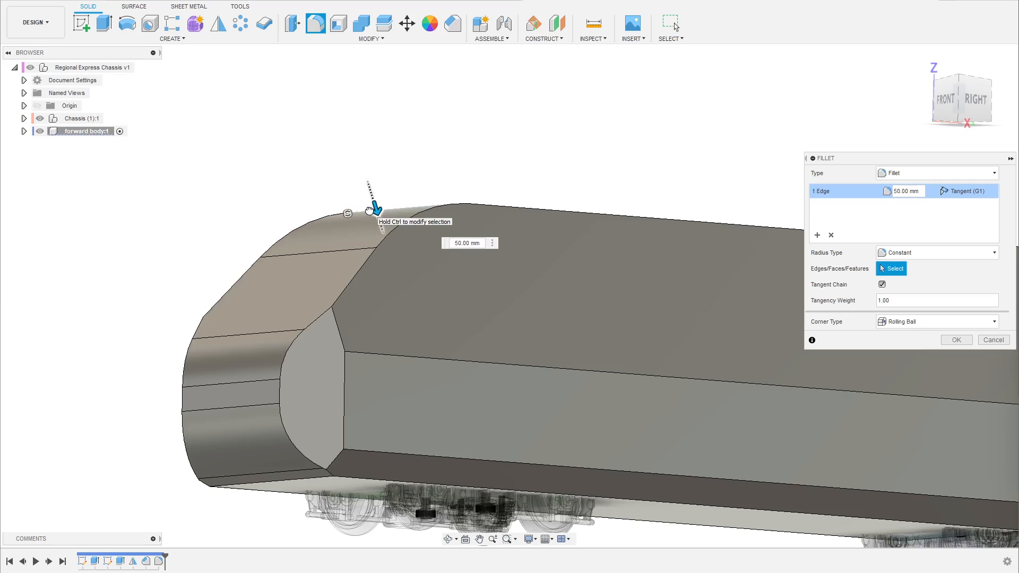
click(976, 104)
scroll(256, 358, down, 5)
scroll(520, 257, up, 4)
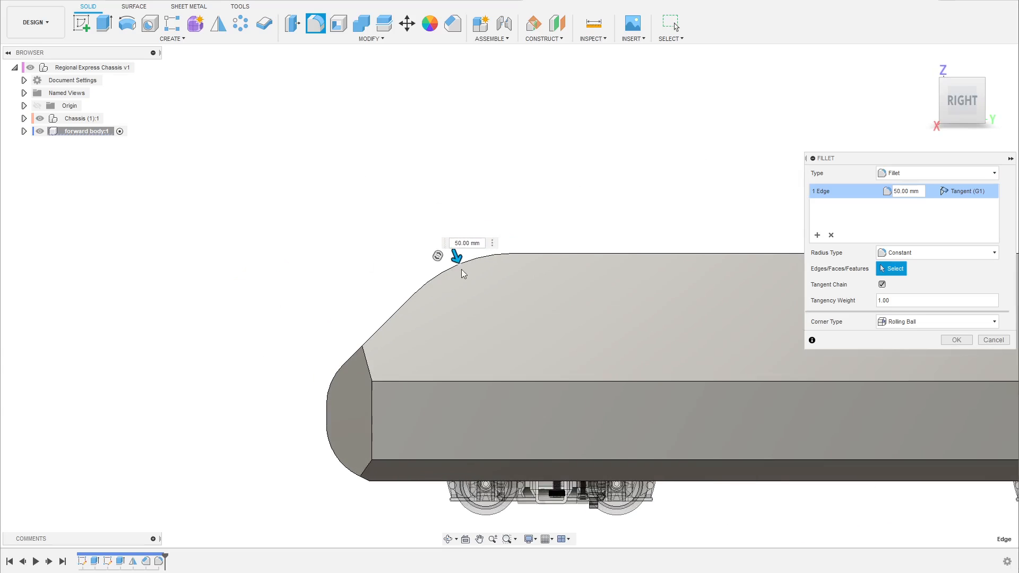
click(955, 344)
scroll(447, 298, down, 2)
shift+middle_drag(429, 315, 438, 321)
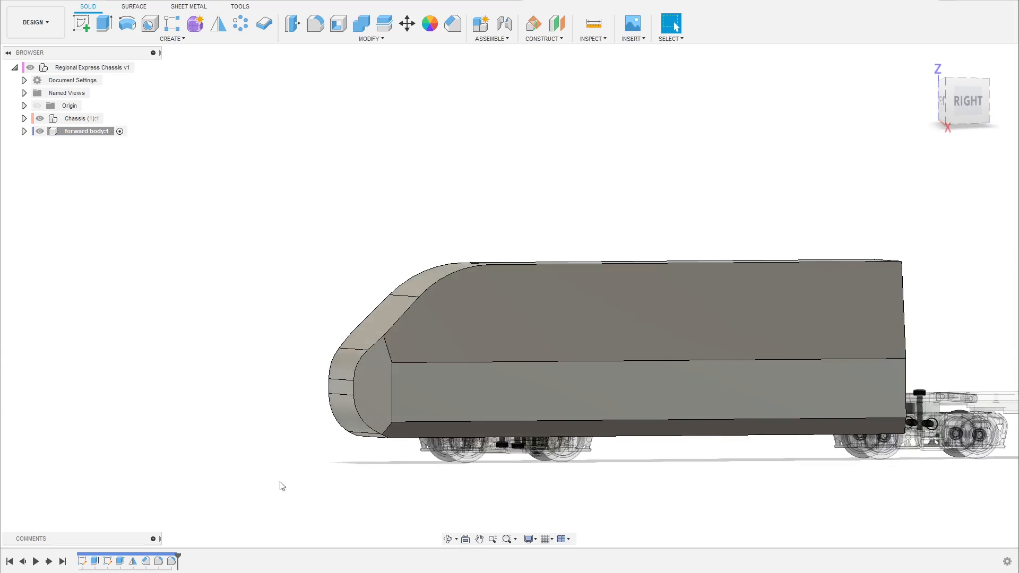
- Edit the nose front fillet and set its radius to 25 mm
double_click(159, 561)
scroll(324, 367, up, 3)
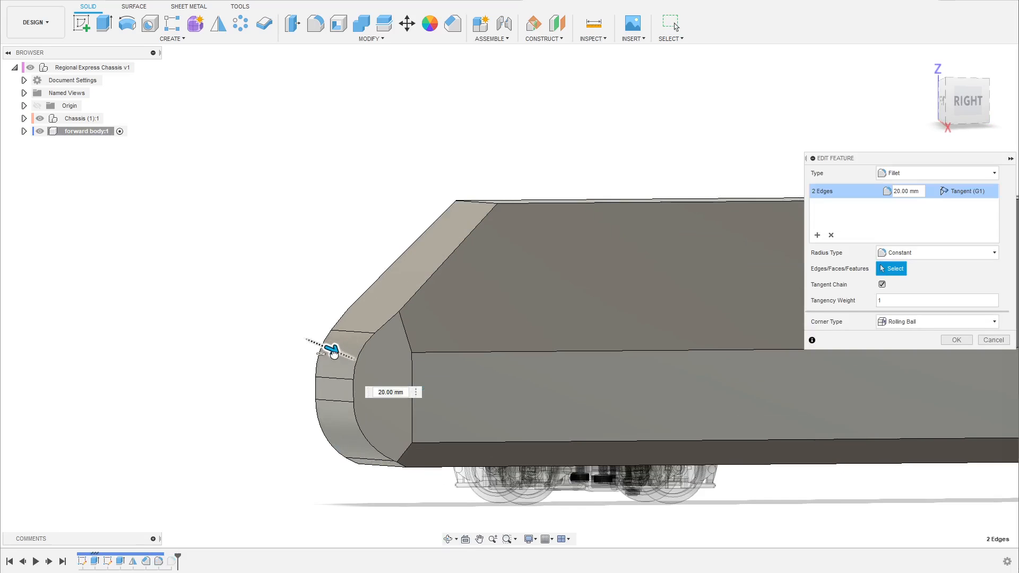
drag(334, 351, 336, 353)
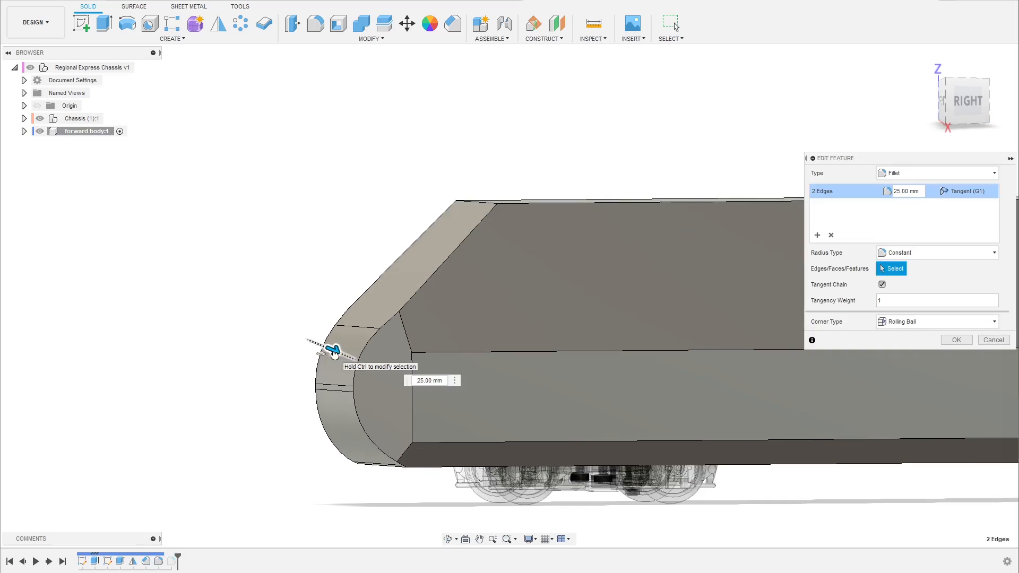
click(957, 341)
scroll(262, 343, down, 3)
shift+middle_drag(276, 341, 307, 346)
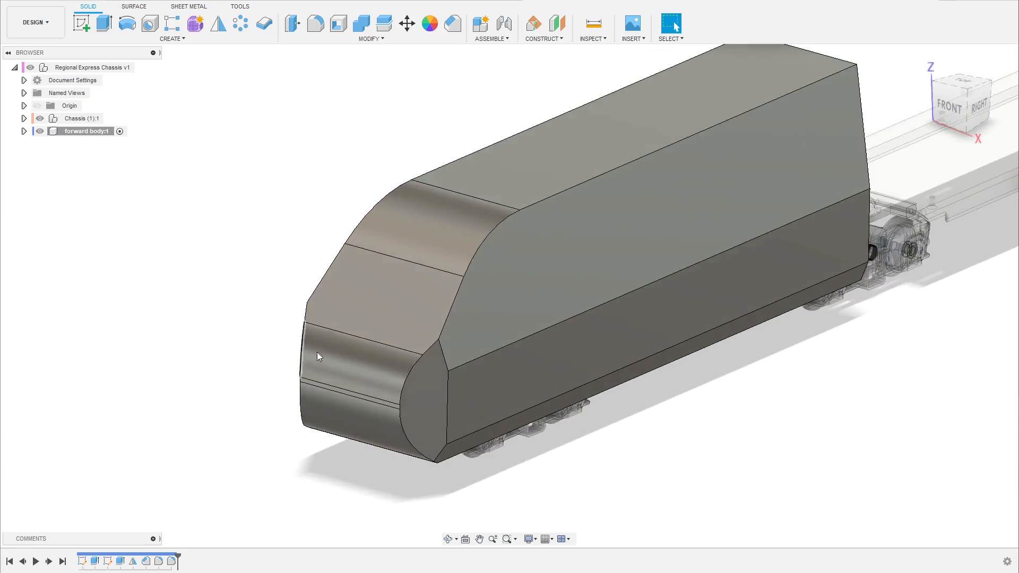
scroll(444, 362, up, 2)
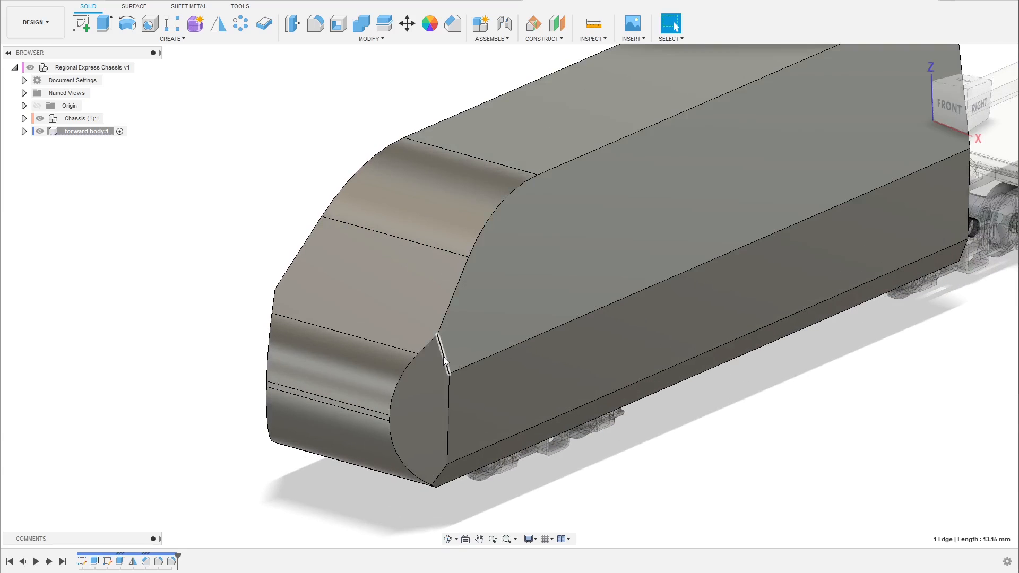
click(450, 302)
key(f)
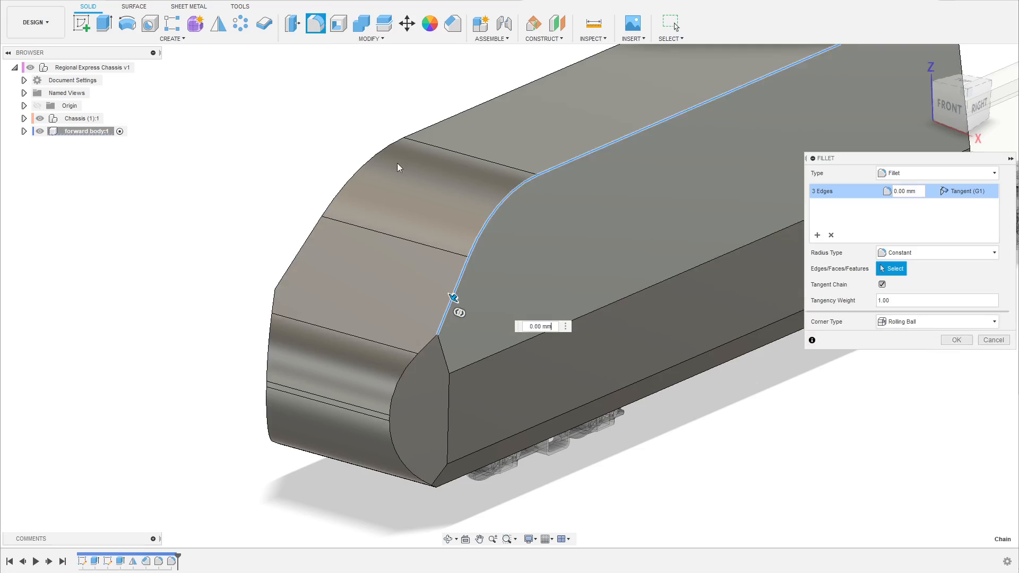
scroll(392, 340, down, 3)
scroll(366, 322, up, 2)
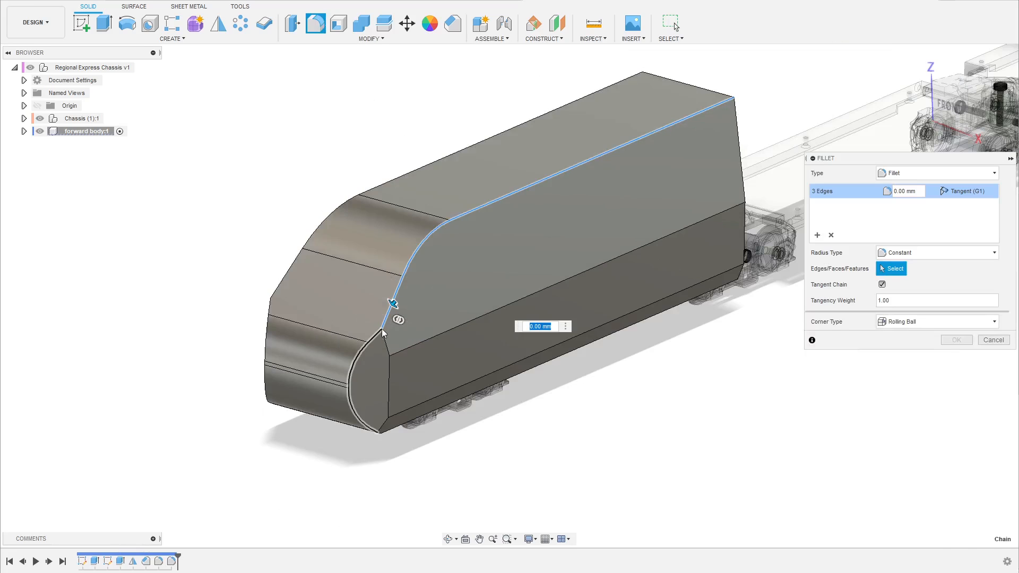
scroll(384, 330, up, 2)
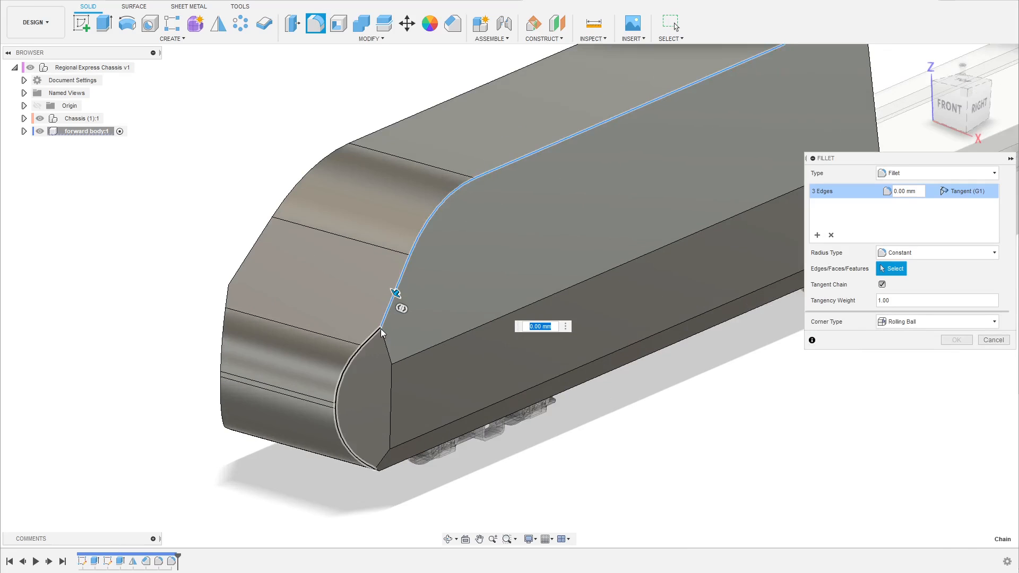
click(991, 342)
- Start a fillet on the short upper and lower slanted edges of one nose corner chamfer
scroll(210, 270, down, 3)
shift+middle_drag(211, 269, 225, 245)
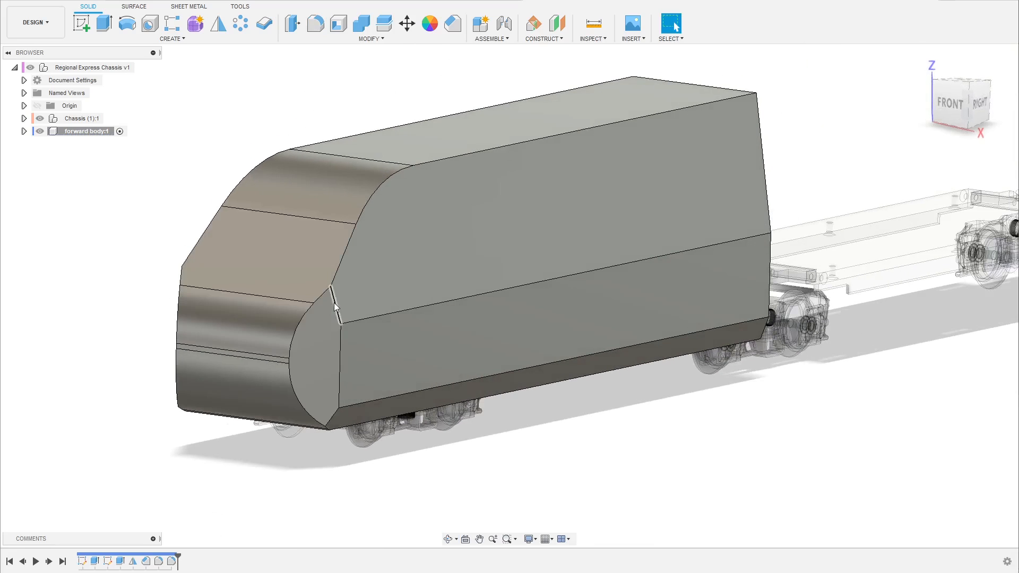
ctrl+click(337, 413)
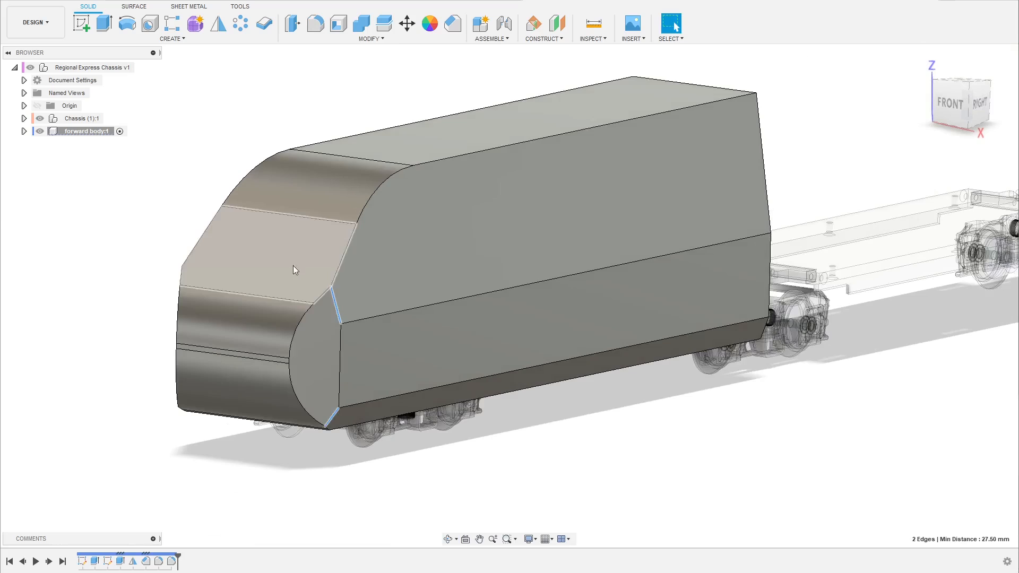
scroll(294, 266, up, 2)
click(316, 23)
scroll(362, 283, down, 2)
shift+middle_drag(362, 284, 377, 293)
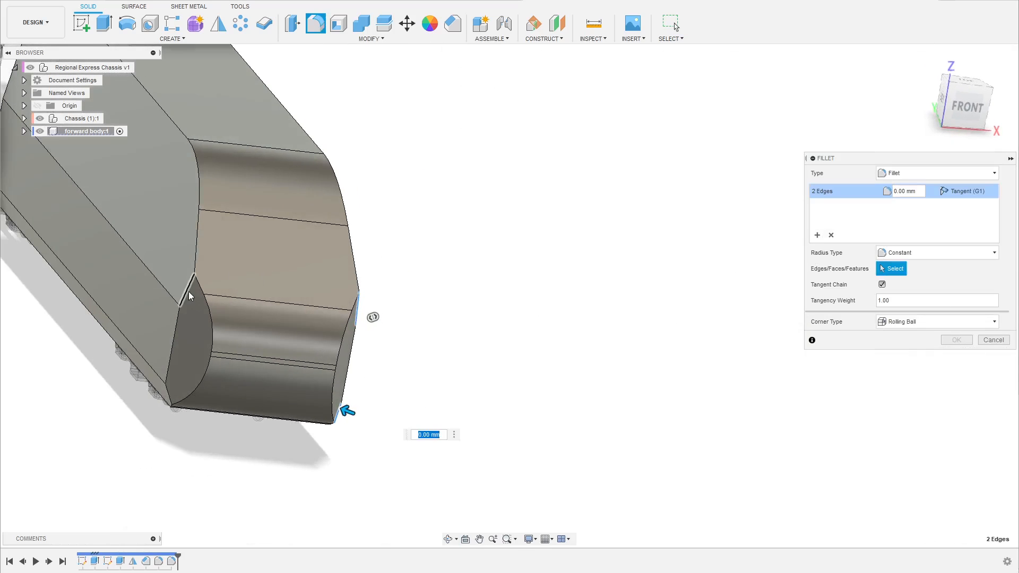
- Add the matching short edges on the opposite nose corner and apply the fillet with a 10 mm radius
click(167, 389)
scroll(364, 378, down, 2)
shift+middle_drag(364, 378, 405, 360)
scroll(249, 399, up, 5)
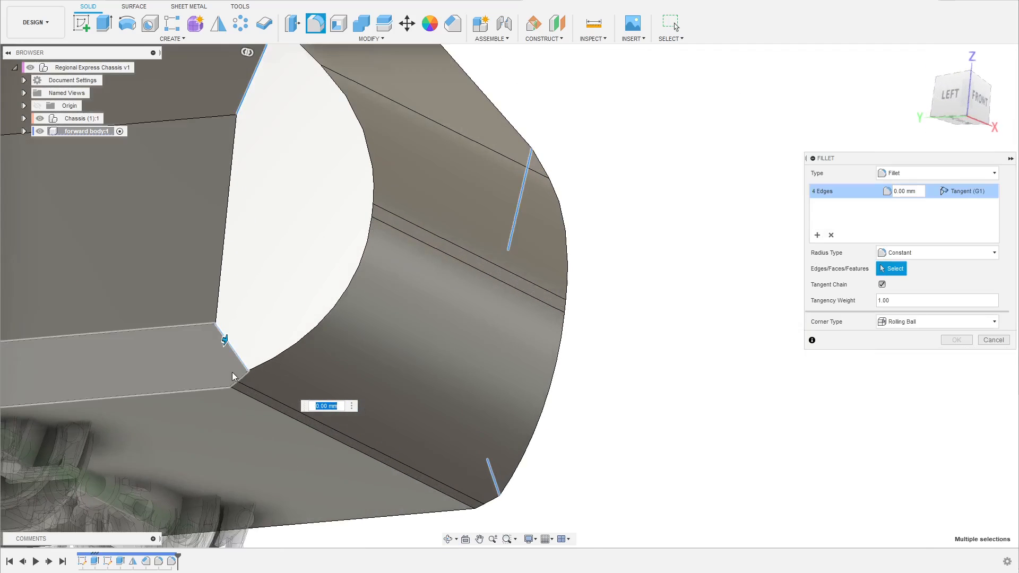
shift+middle_drag(220, 329, 209, 325)
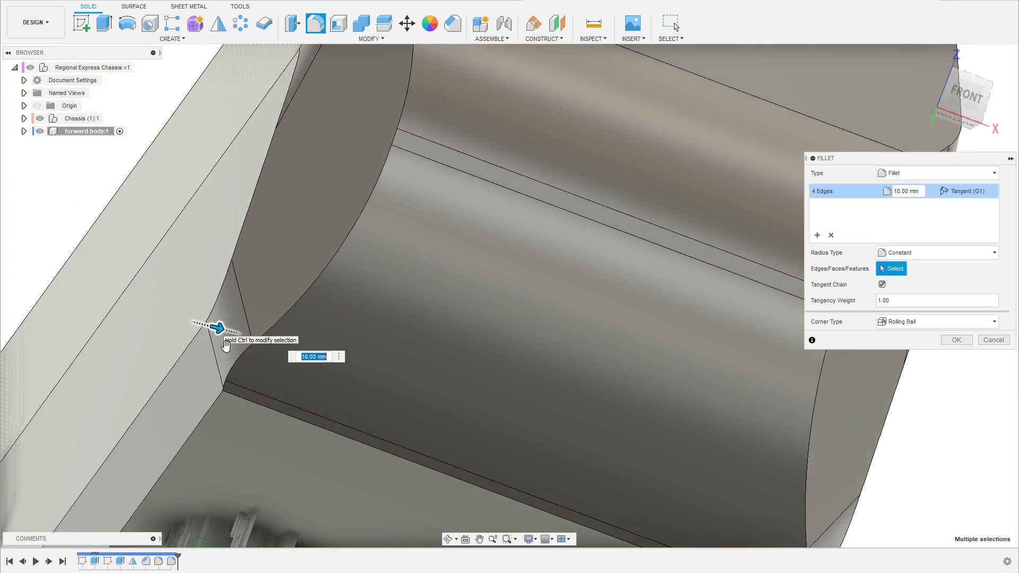
scroll(262, 390, down, 4)
shift+middle_drag(289, 263, 365, 408)
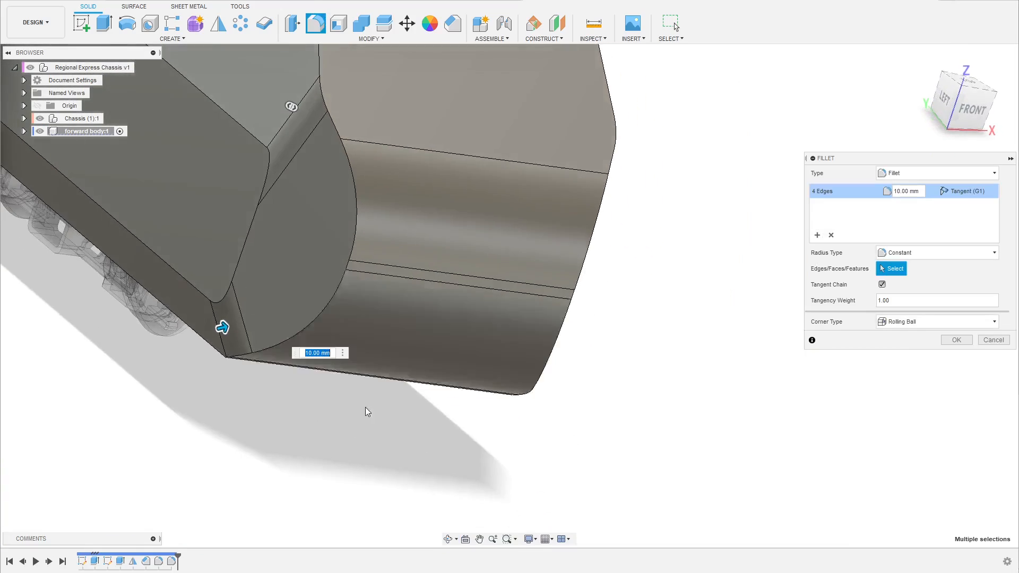
scroll(365, 407, down, 3)
click(957, 340)
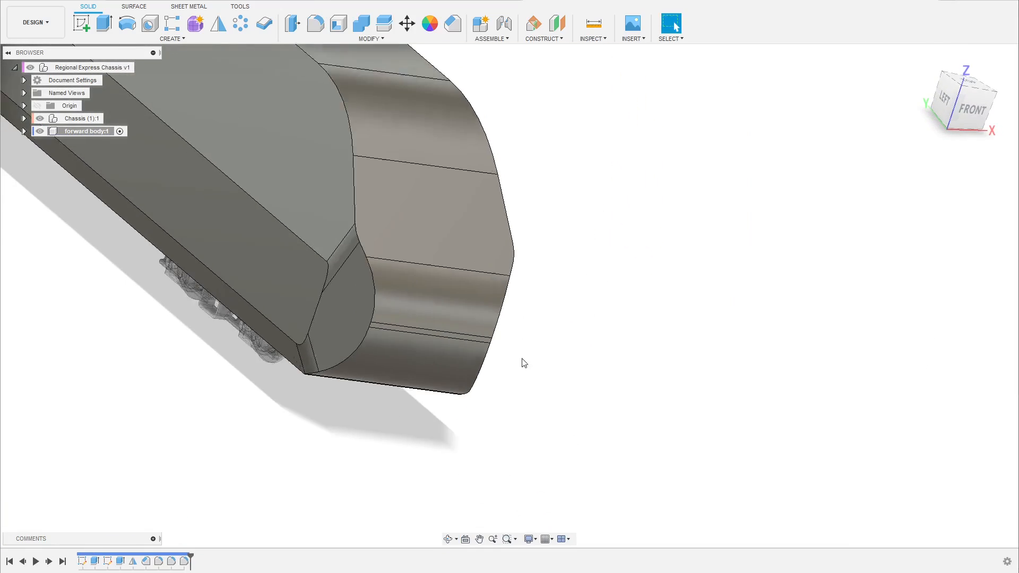
- Edit the nose corner fillet to remove both upper short edges, keeping only the two lower ones
scroll(525, 361, down, 2)
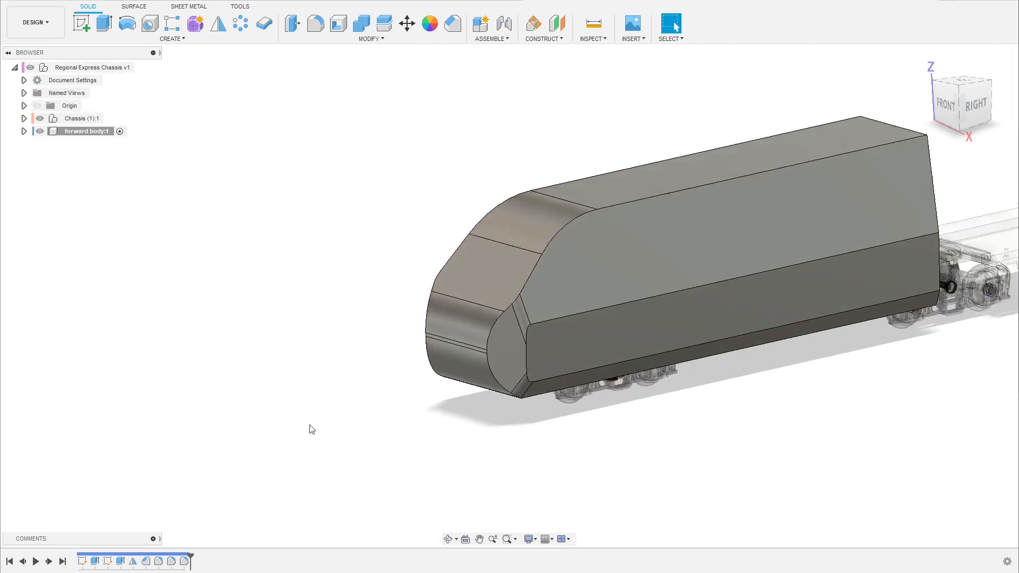
scroll(410, 365, up, 5)
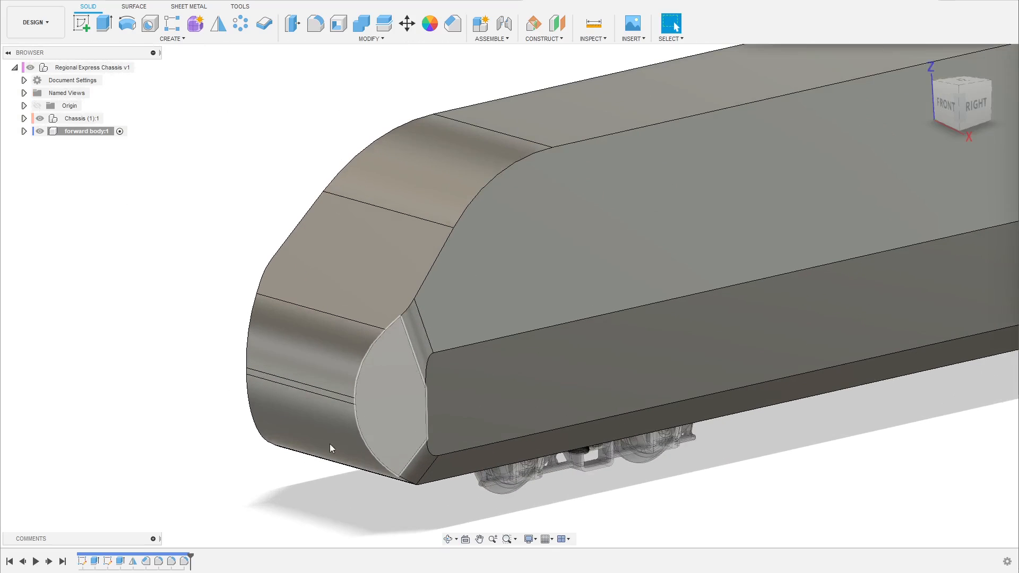
double_click(184, 562)
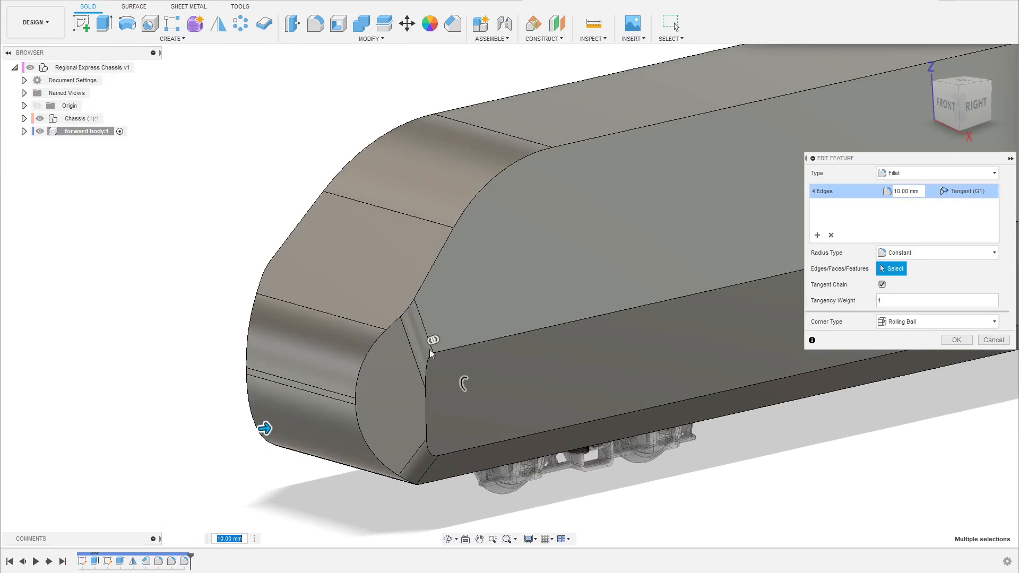
click(420, 330)
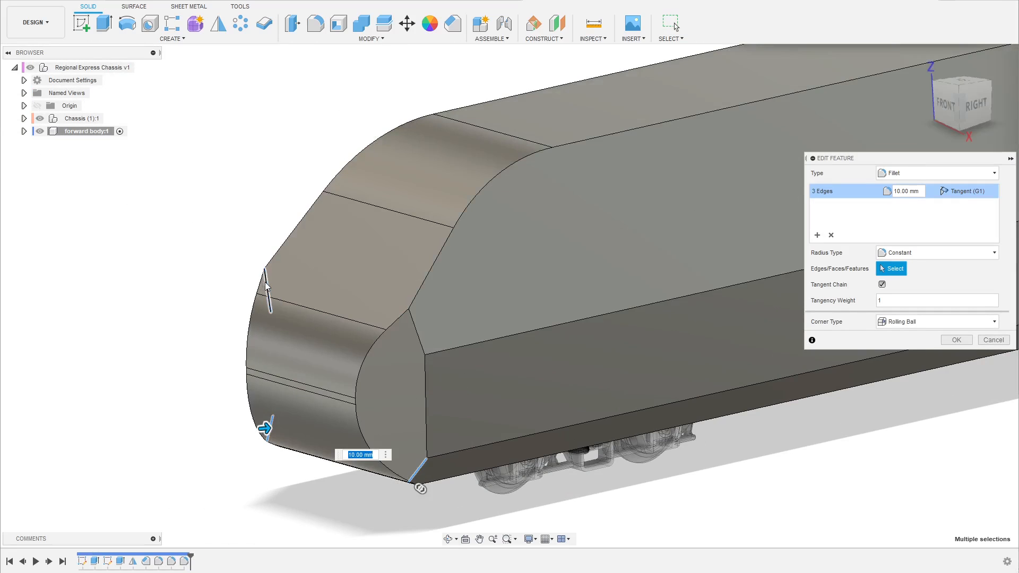
click(266, 286)
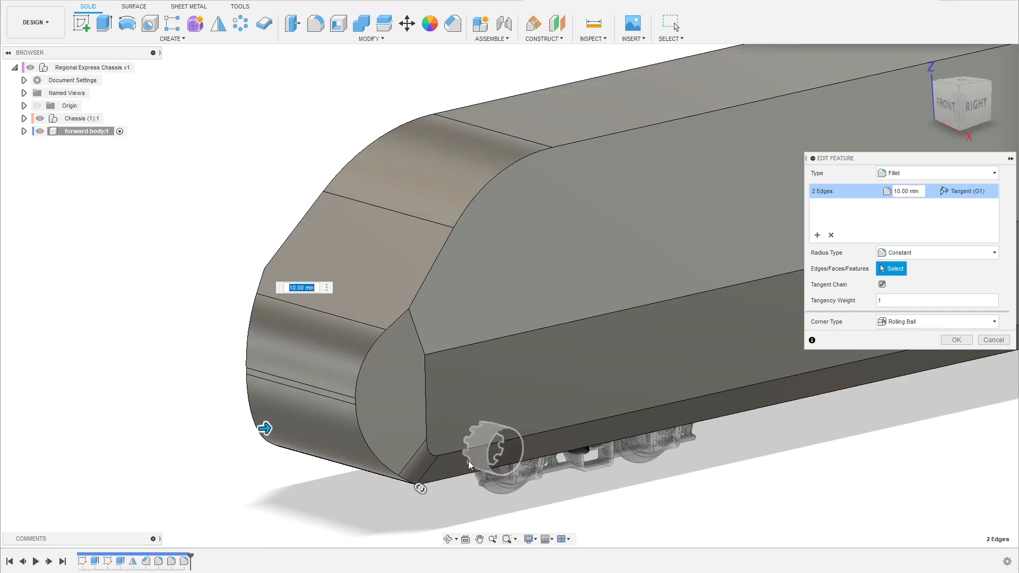
mouse_move(408, 438)
shift+middle_down()
mouse_move(412, 422)
mouse_move(448, 407)
mouse_move(398, 450)
shift+middle_up()
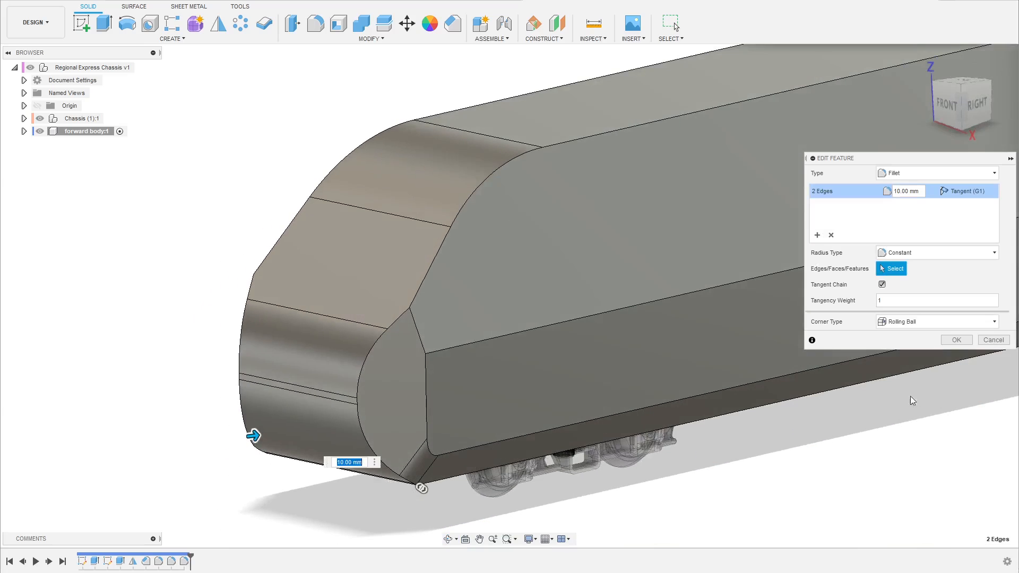
click(961, 340)
- Fillet the upper short slanted edges on both nose corners with a 50 mm radius
click(419, 333)
shift+middle_drag(412, 335, 247, 339)
shift+click(179, 284)
key(f)
scroll(190, 301, up, 3)
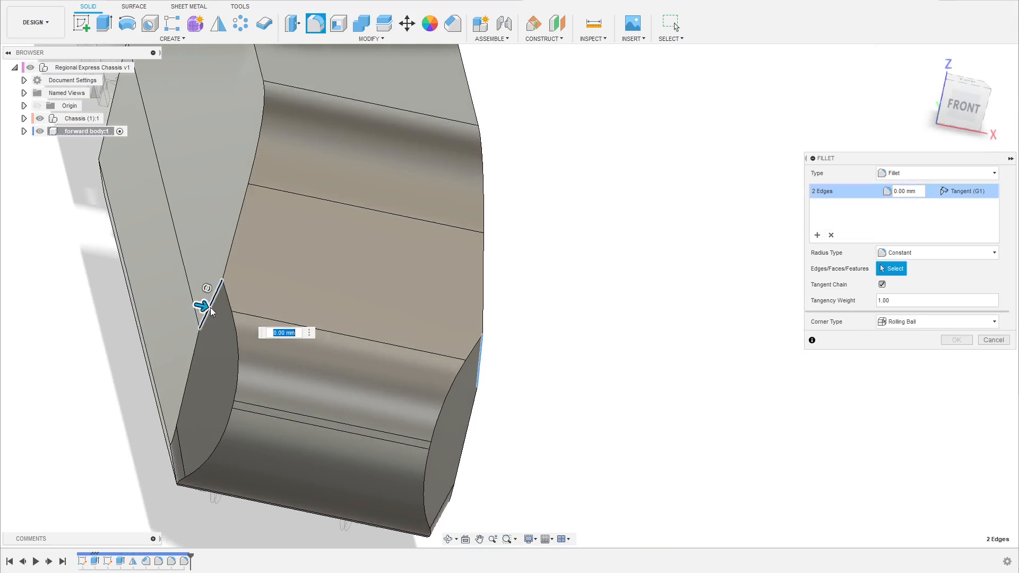
drag(205, 305, 212, 309)
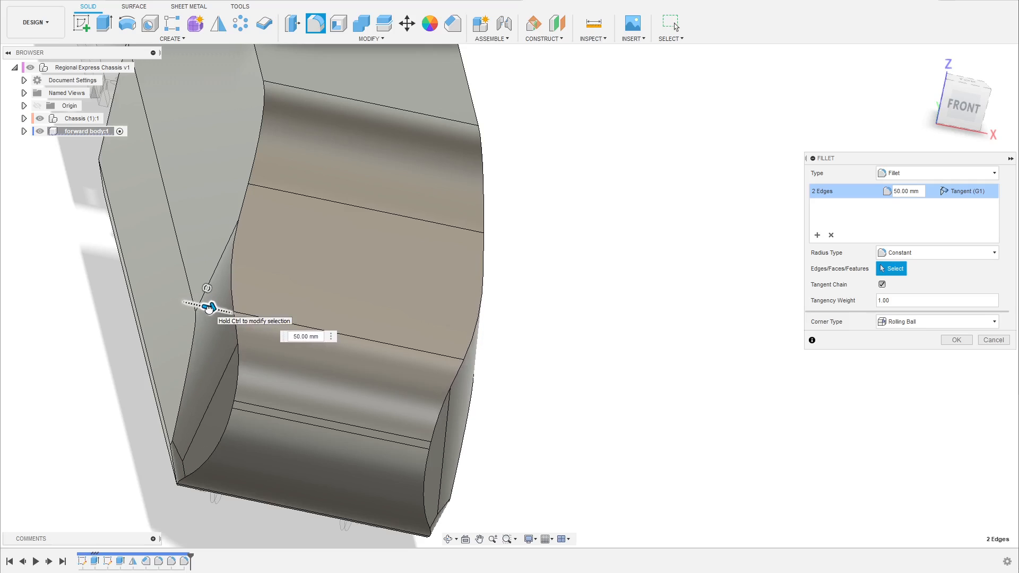
shift+middle_drag(341, 279, 405, 345)
scroll(546, 442, down, 1)
mouse_move(546, 442)
shift+middle_down()
mouse_move(557, 433)
mouse_move(554, 441)
shift+middle_up()
scroll(553, 440, down, 2)
scroll(517, 316, up, 1)
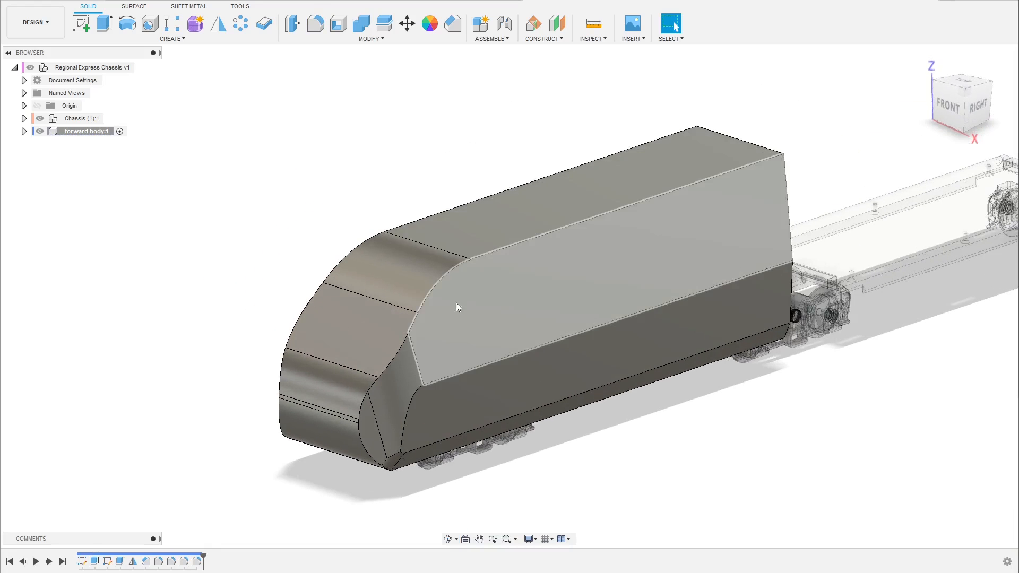
- Try a 2.50 mm fillet along the roof and nose edge chains on both sides of the body
click(485, 254)
key(f)
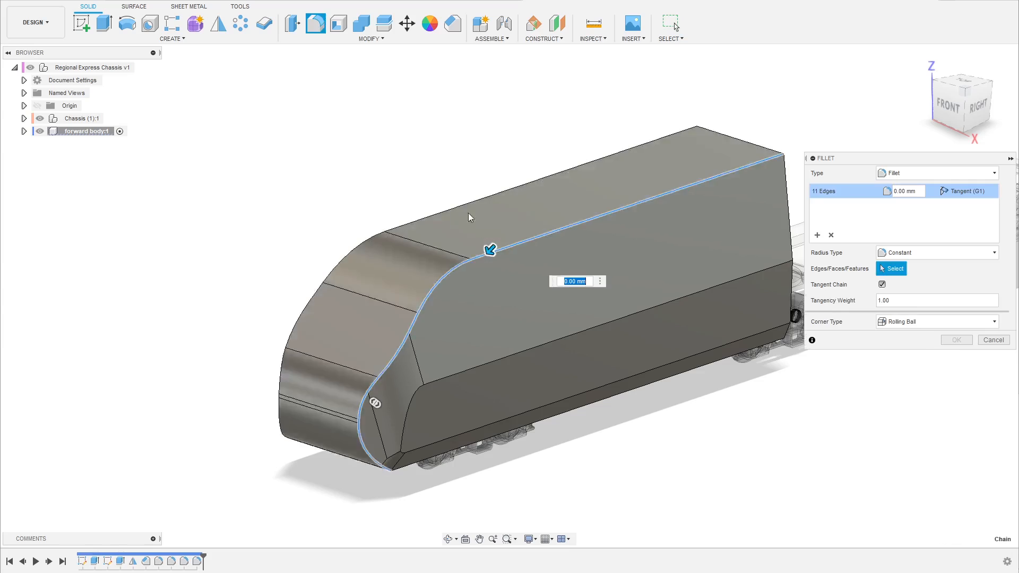
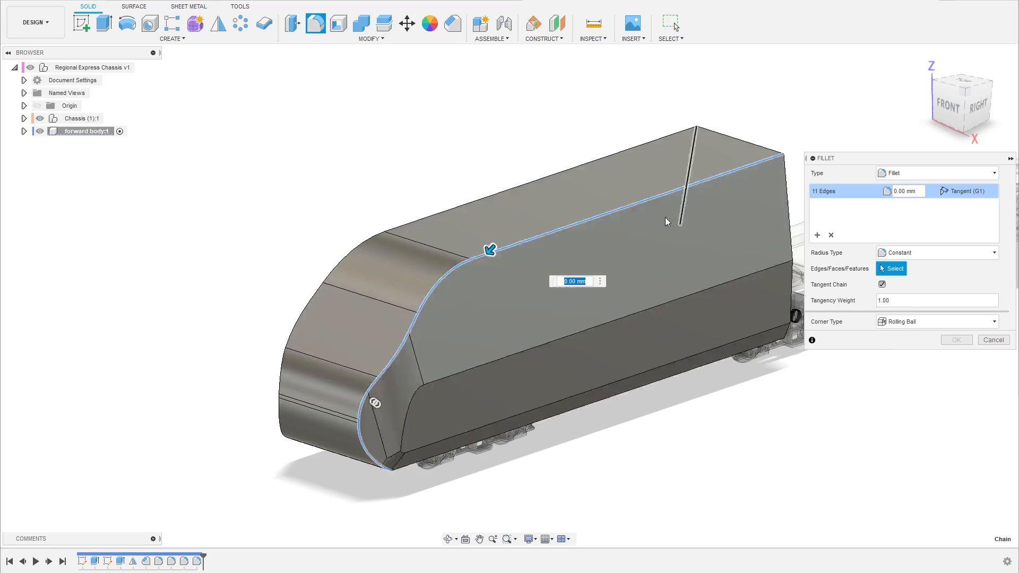
shift+middle_drag(519, 316, 344, 287)
click(448, 318)
scroll(344, 286, up, 2)
mouse_move(342, 284)
mouse_down()
mouse_move(351, 291)
mouse_move(343, 285)
mouse_up()
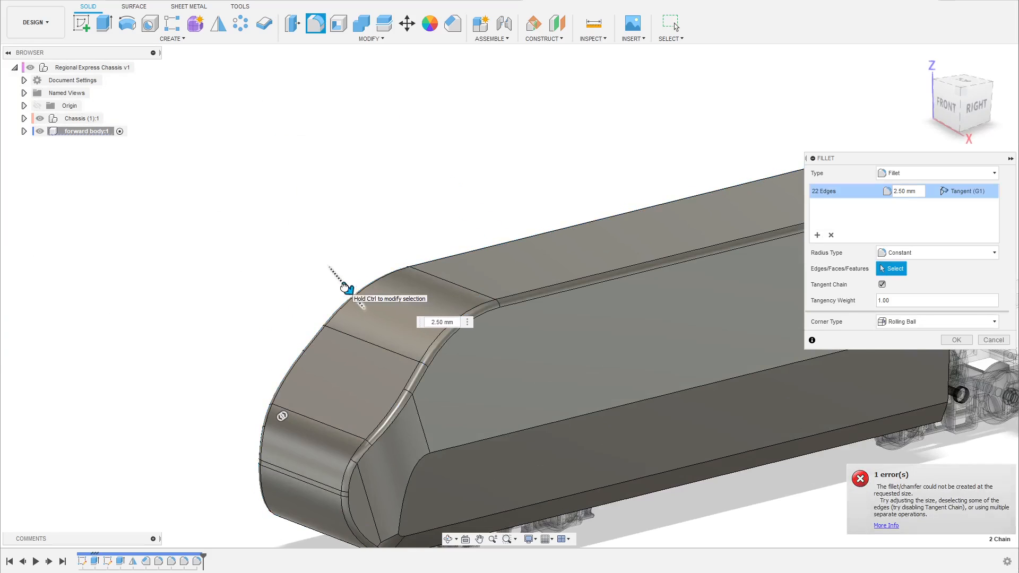
- Try a 10 mm radius on both roof and nose edge chains, inspect the lower nose corner, and cancel the fillet
scroll(332, 218, down, 2)
shift+middle_drag(273, 255, 293, 291)
scroll(344, 237, up, 3)
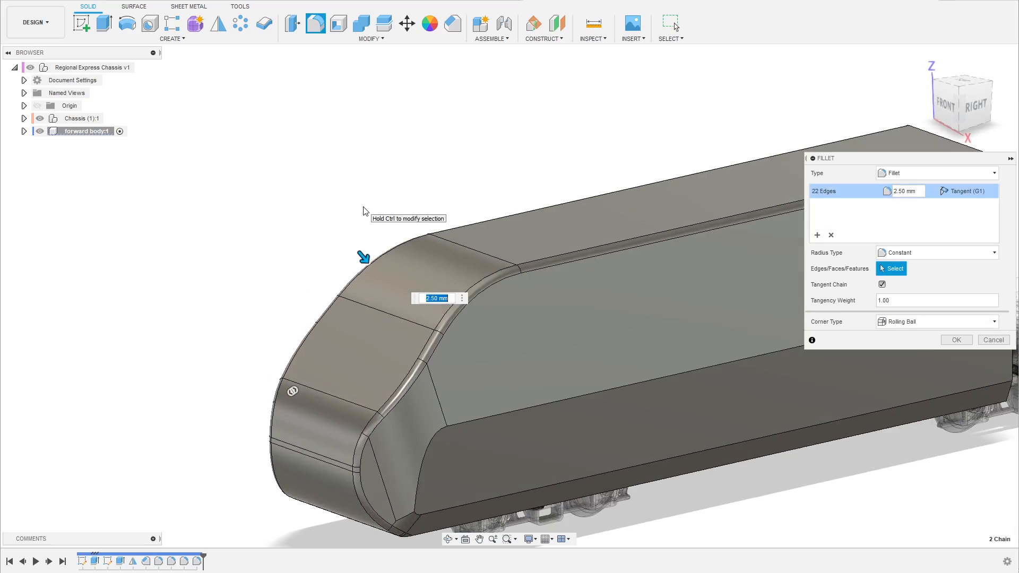
key(Return)
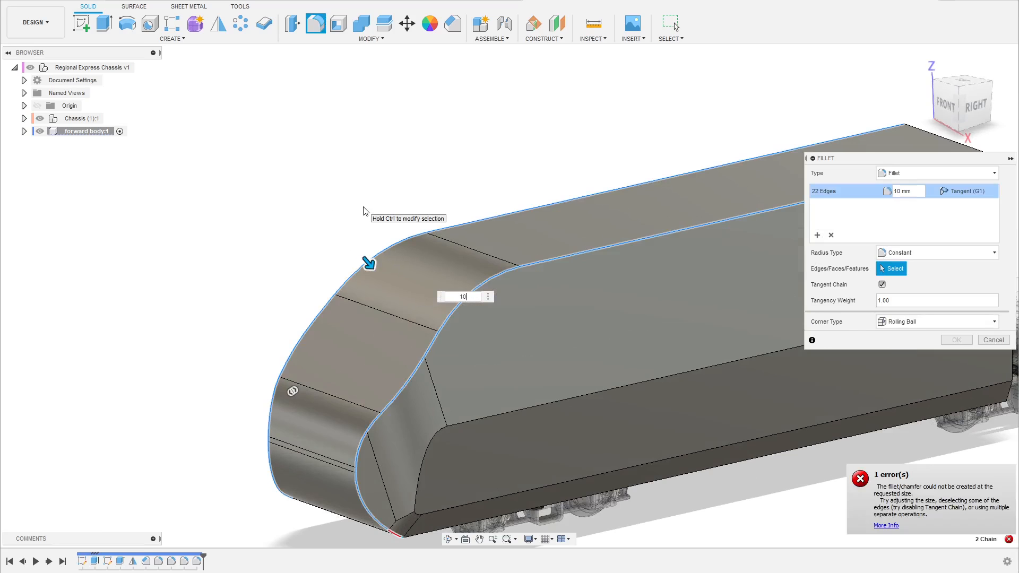
shift+middle_drag(255, 332, 248, 282)
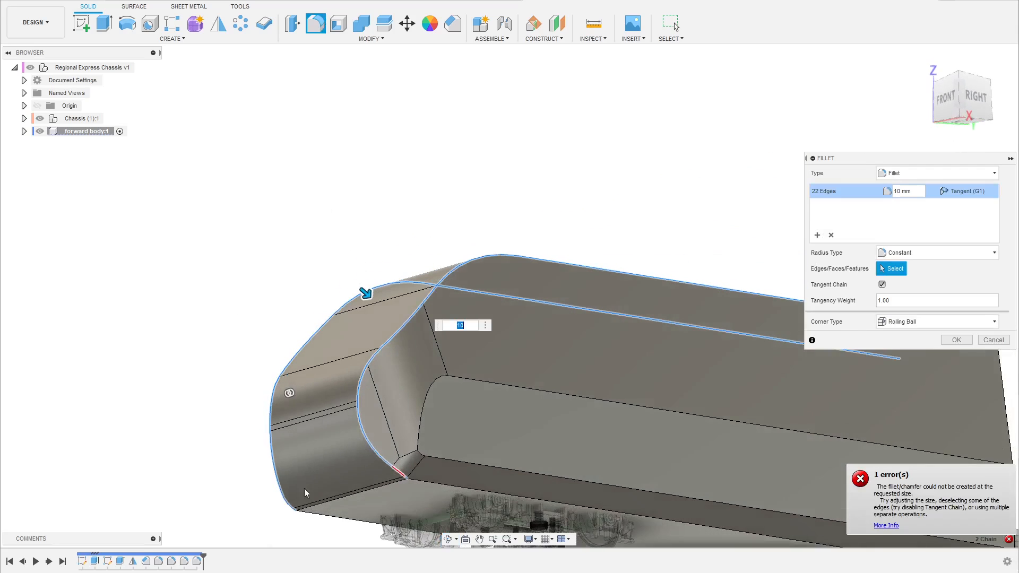
scroll(425, 464, up, 5)
shift+middle_drag(418, 476, 318, 71)
scroll(407, 428, up, 3)
shift+middle_drag(382, 394, 462, 431)
scroll(511, 452, down, 6)
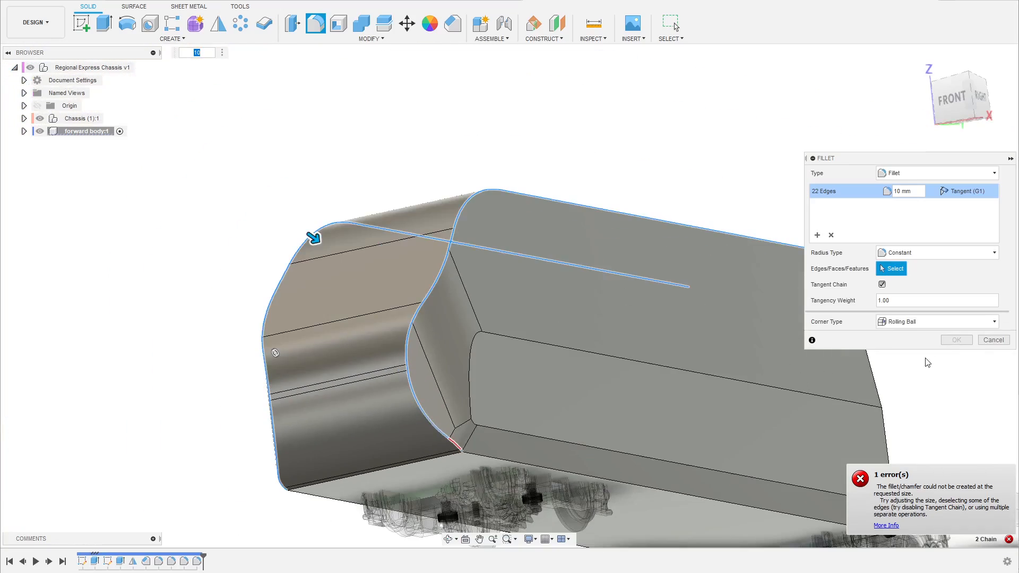
click(993, 340)
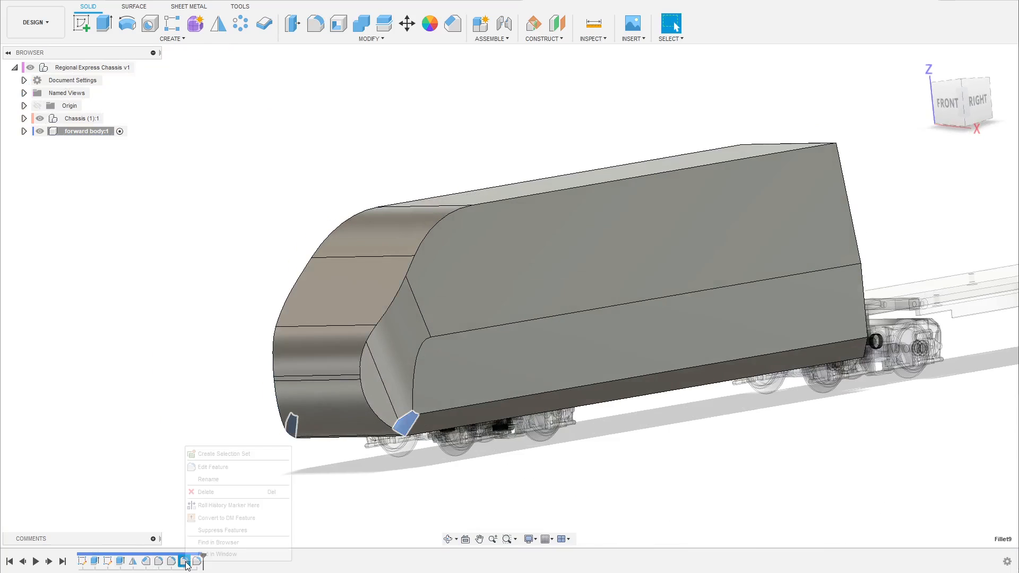
- Delete the fillet on the two lower nose corner edges
click(212, 493)
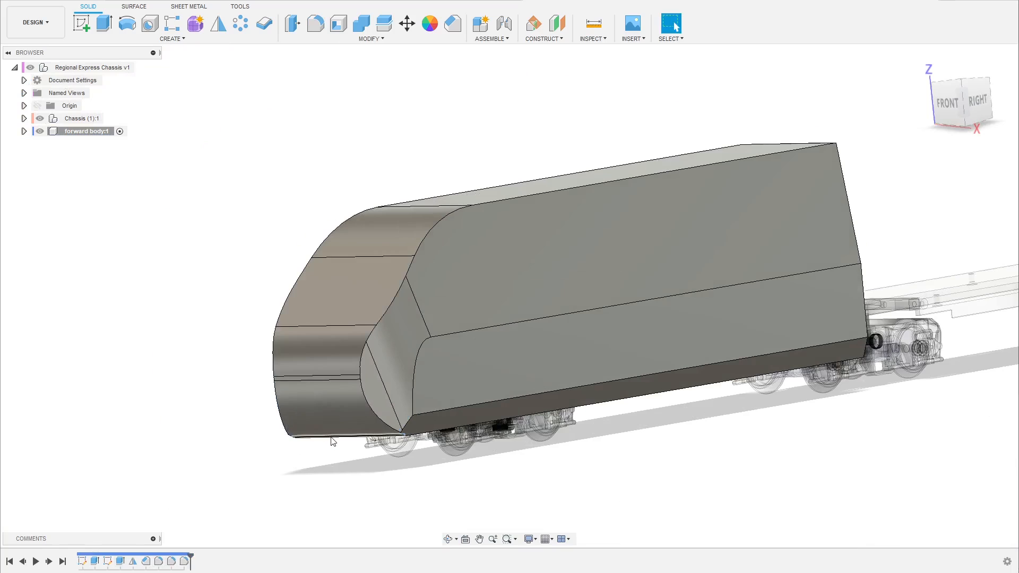
shift+middle_drag(330, 452, 329, 462)
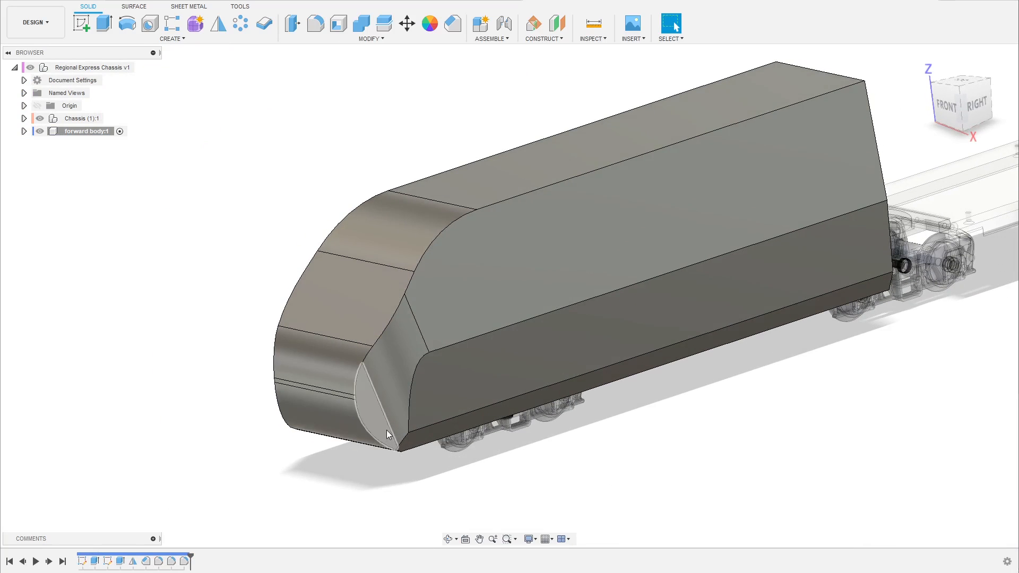
- Try to fillet the roof and nose edge chain on one side with a 10 mm radius, inspecting its lower end
click(425, 247)
key(f)
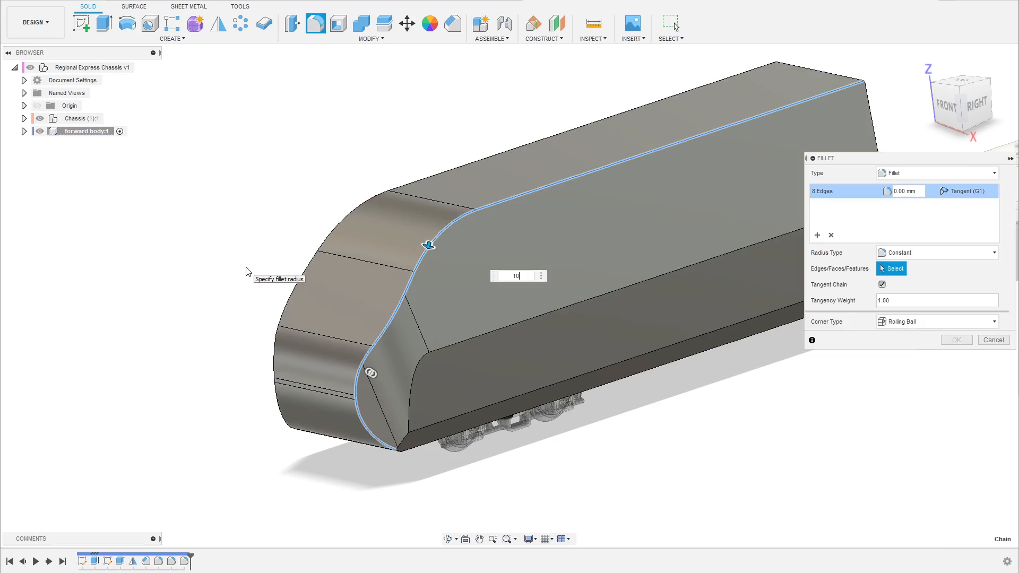
text(10)
key(Return)
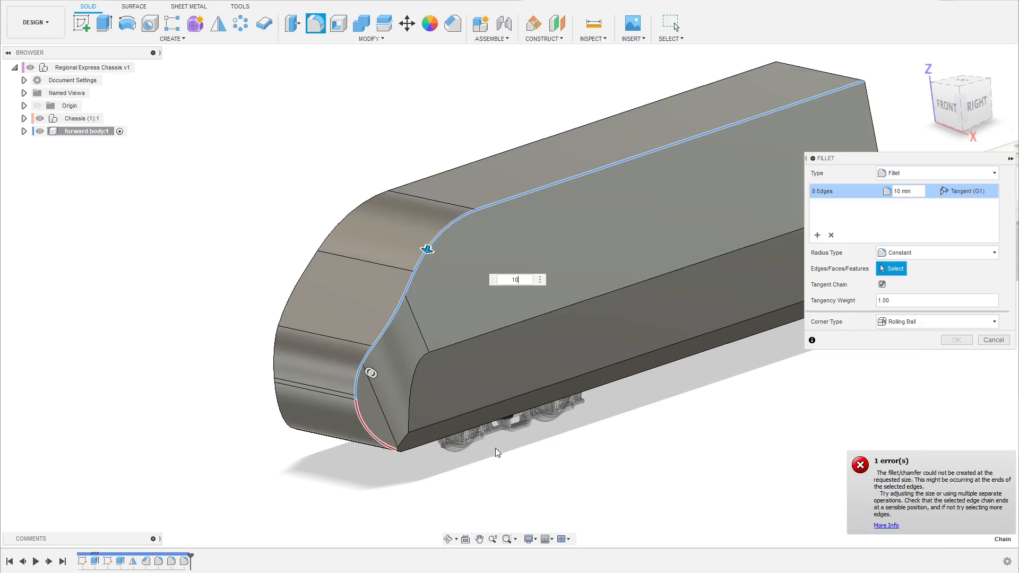
scroll(396, 445, up, 10)
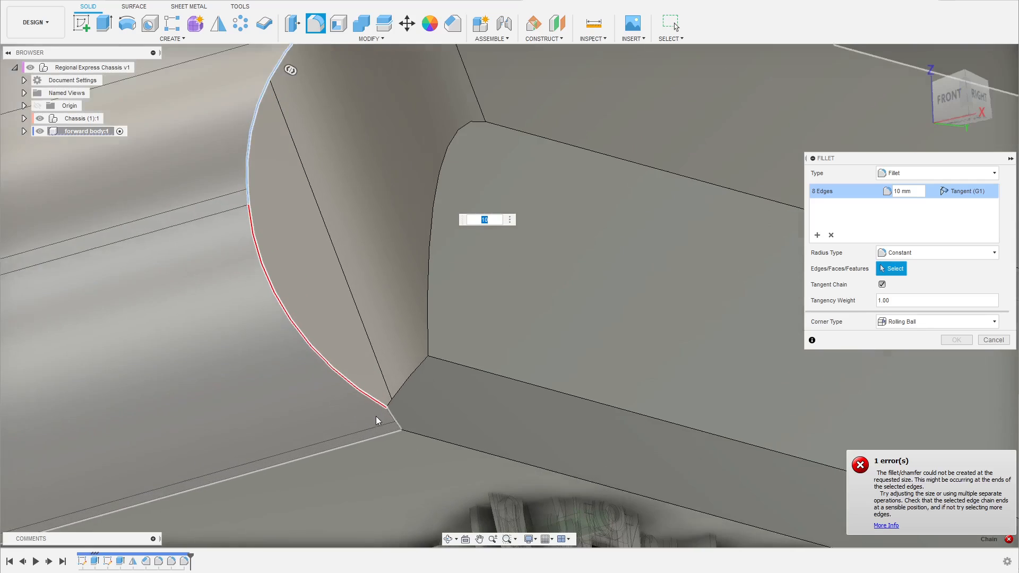
key(Escape)
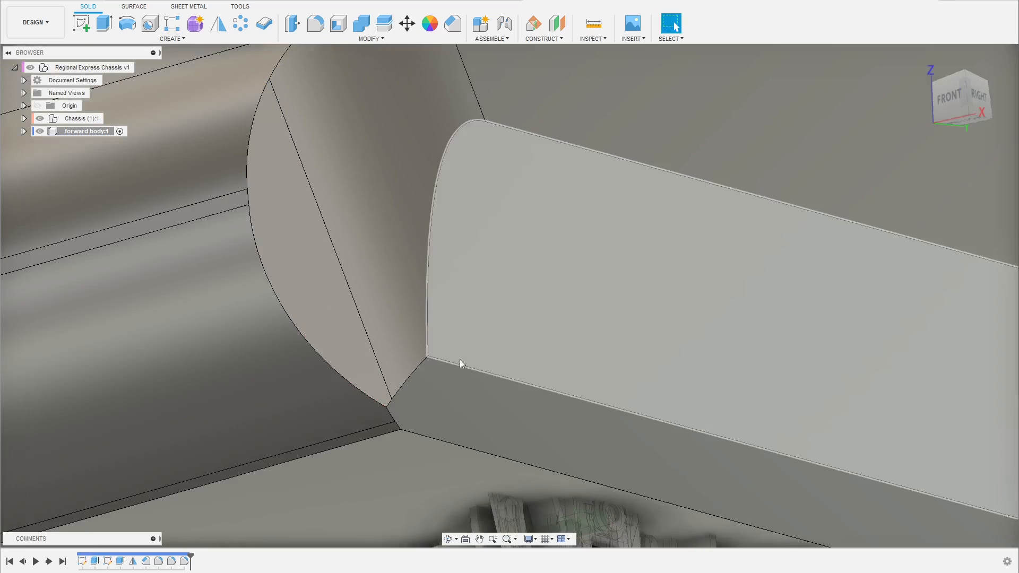
- Fillet the lower nose corner edge chains on both sides of the body with a 29 mm radius
scroll(414, 388, down, 3)
scroll(414, 387, up, 6)
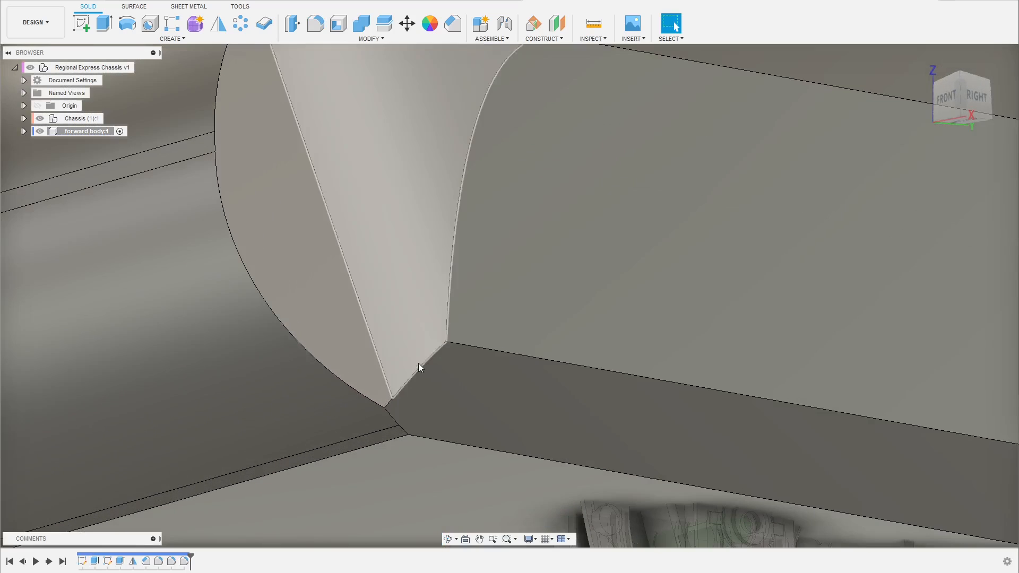
key(f)
click(419, 371)
shift+middle_drag(419, 372, 489, 376)
scroll(560, 409, down, 3)
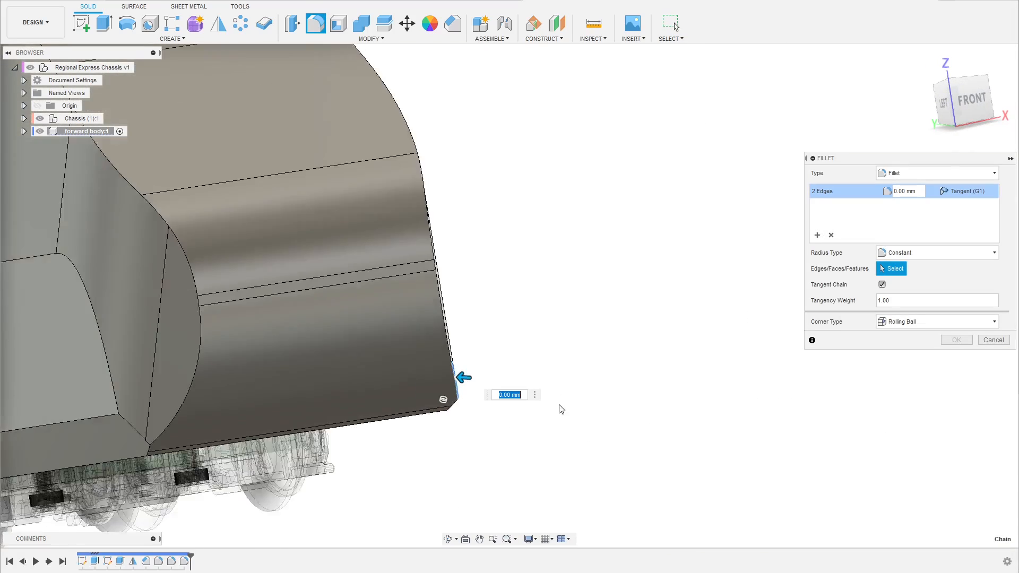
click(159, 422)
shift+middle_drag(166, 422, 584, 380)
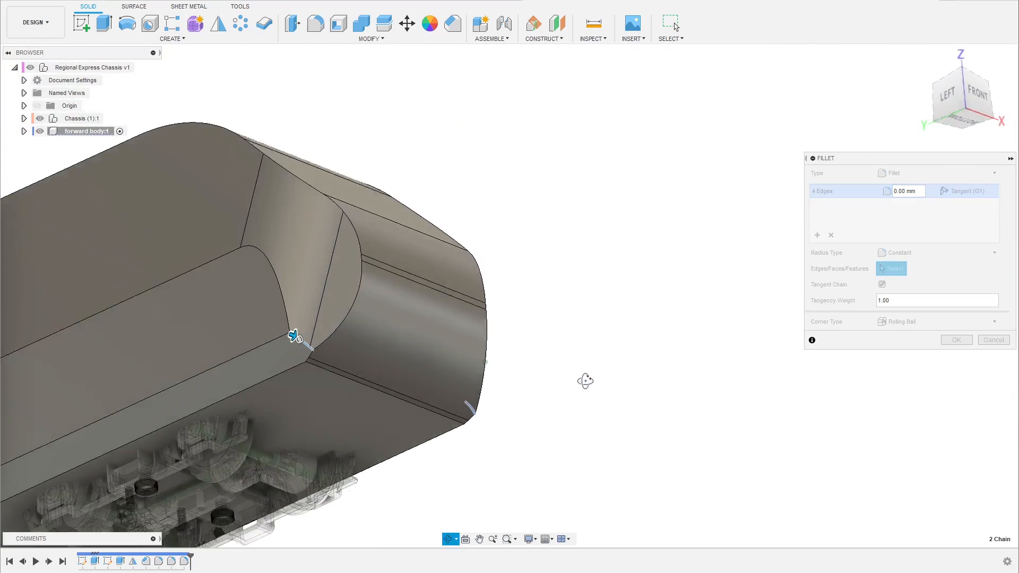
scroll(278, 334, up, 3)
drag(261, 321, 267, 322)
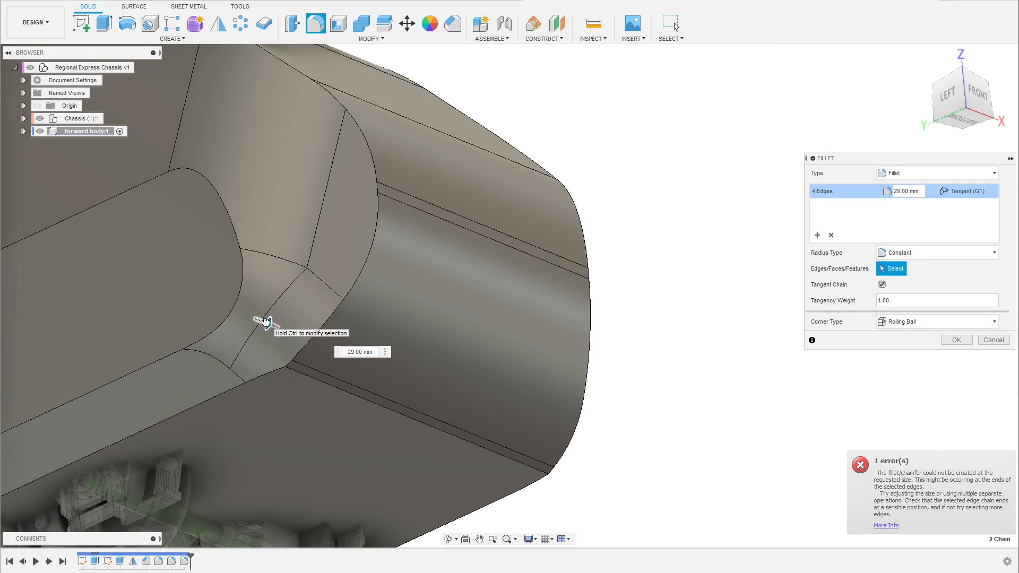
scroll(584, 360, down, 3)
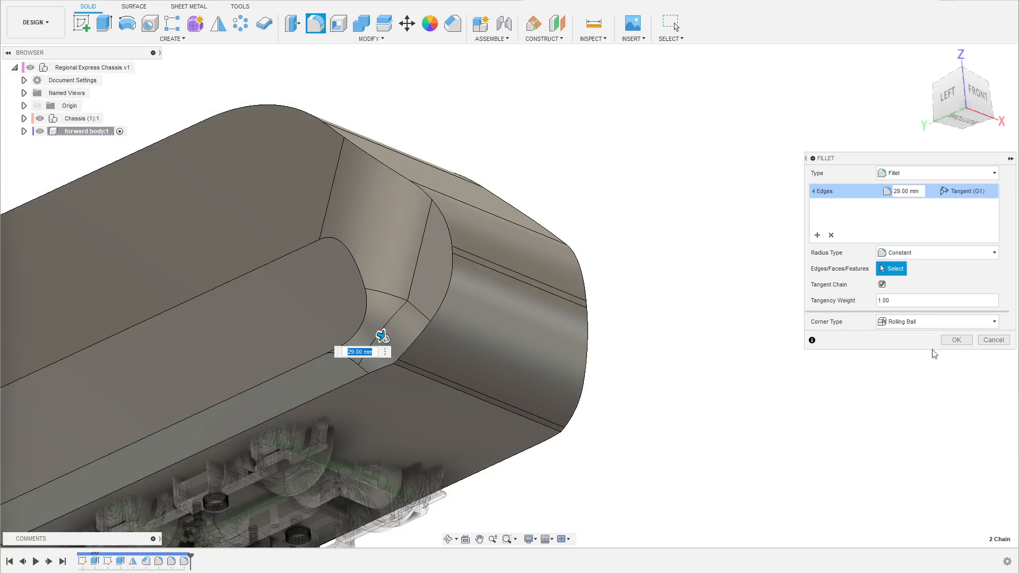
click(952, 343)
- Try a 10 mm fillet along one side's roof and nose edge chain, inspecting its lower end
shift+middle_drag(627, 338, 586, 227)
click(584, 221)
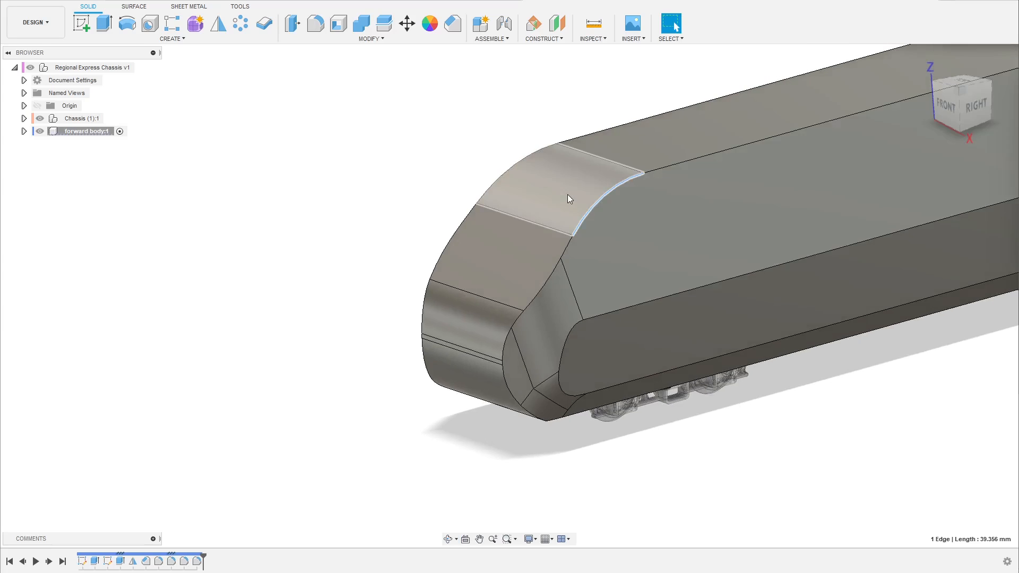
key(f)
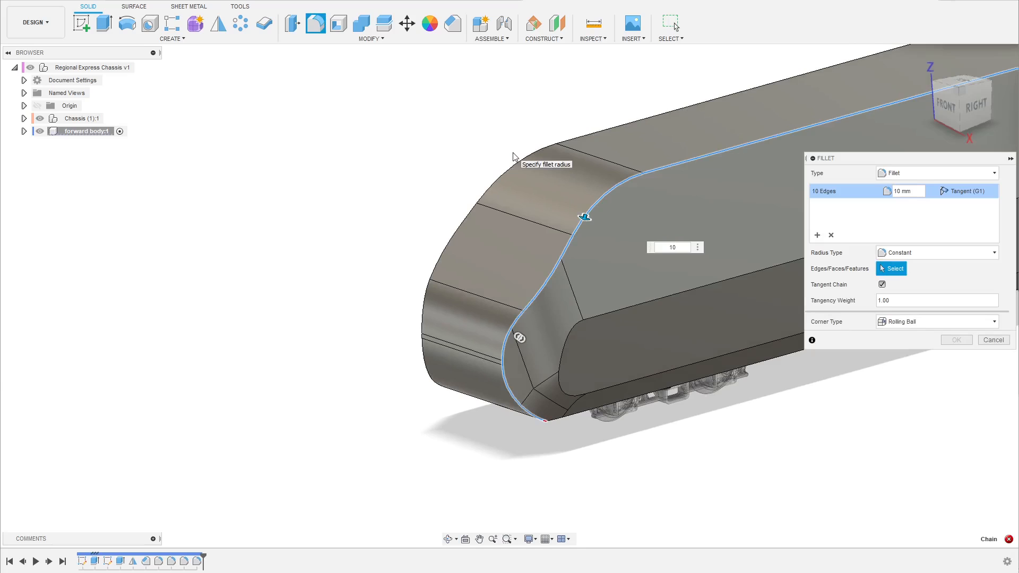
scroll(475, 461, up, 7)
shift+middle_drag(577, 386, 572, 356)
scroll(547, 398, up, 4)
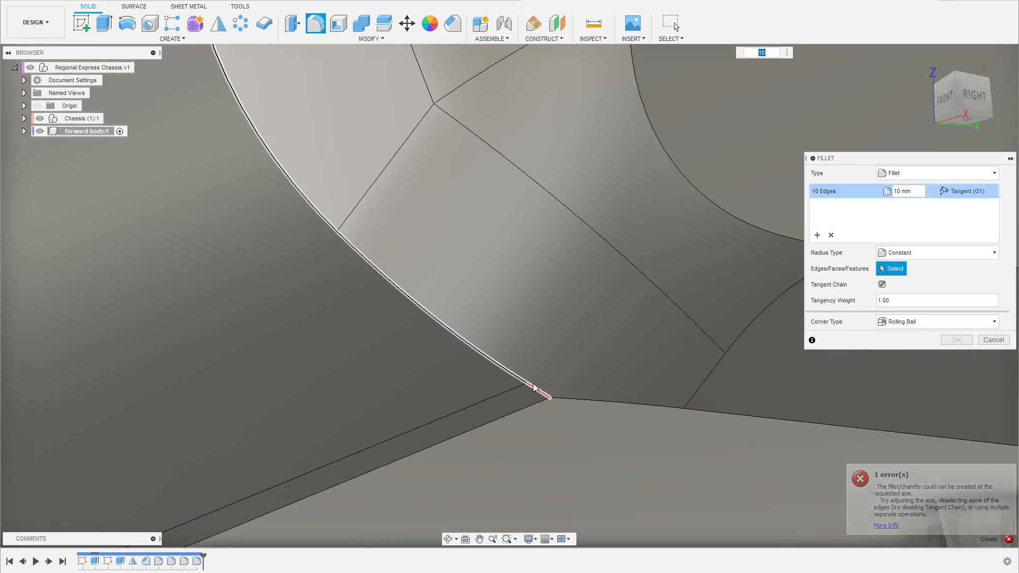
scroll(451, 483, down, 3)
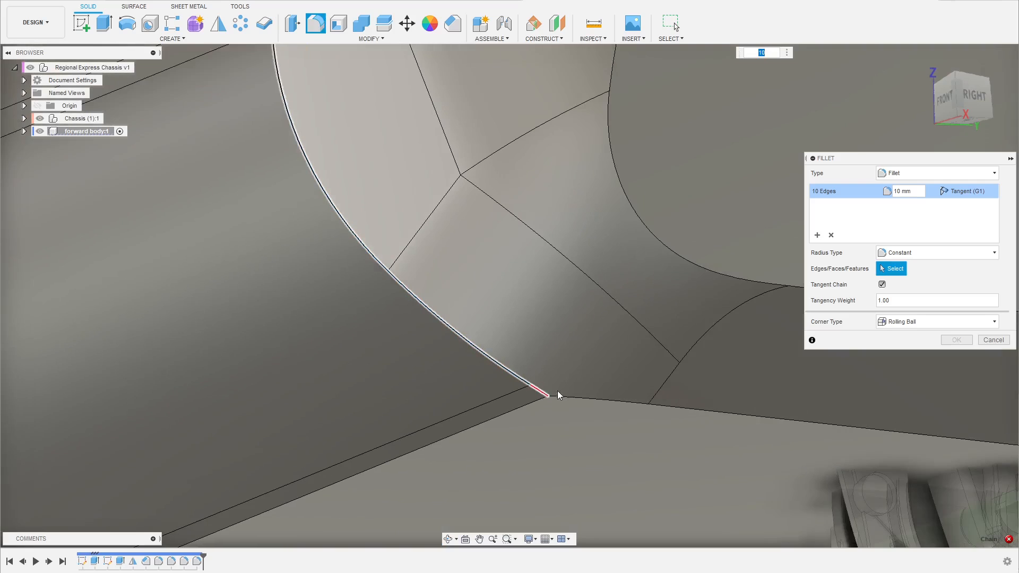
scroll(451, 480, down, 8)
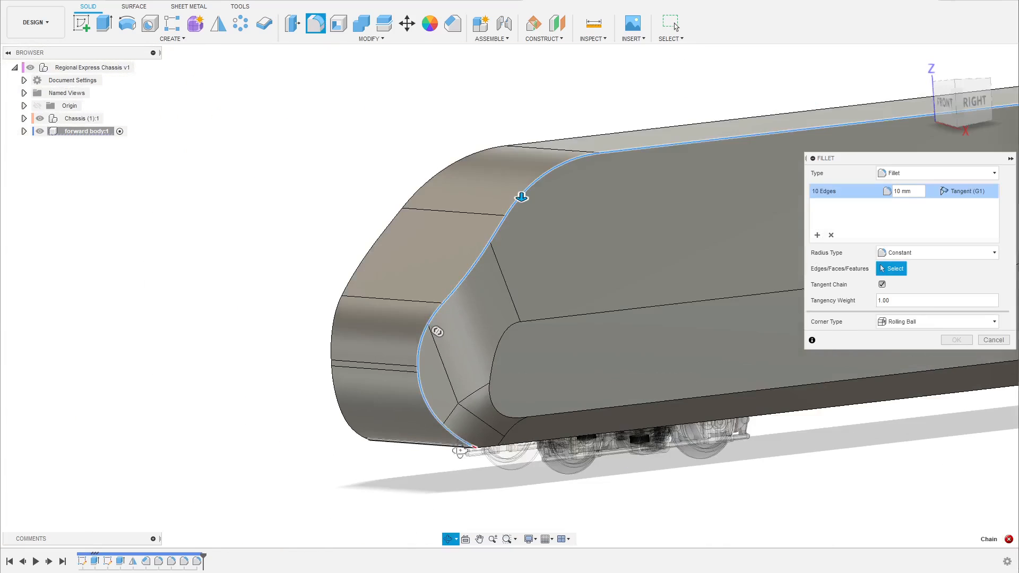
- Try 6 mm and 8 mm radii on the same roof and nose edge chain, and cancel the fillet
text(5)
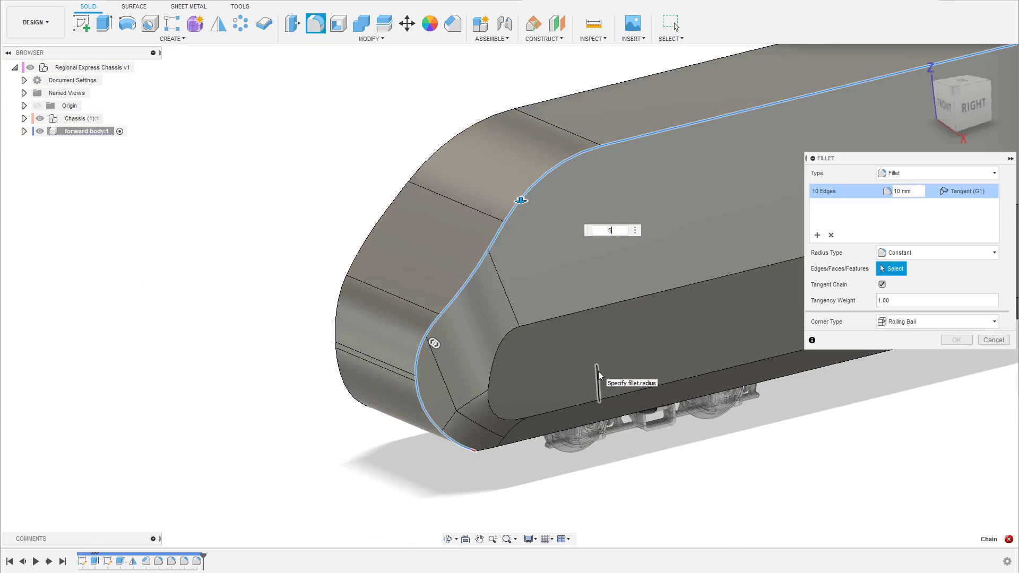
key(BackSpace)
text(6)
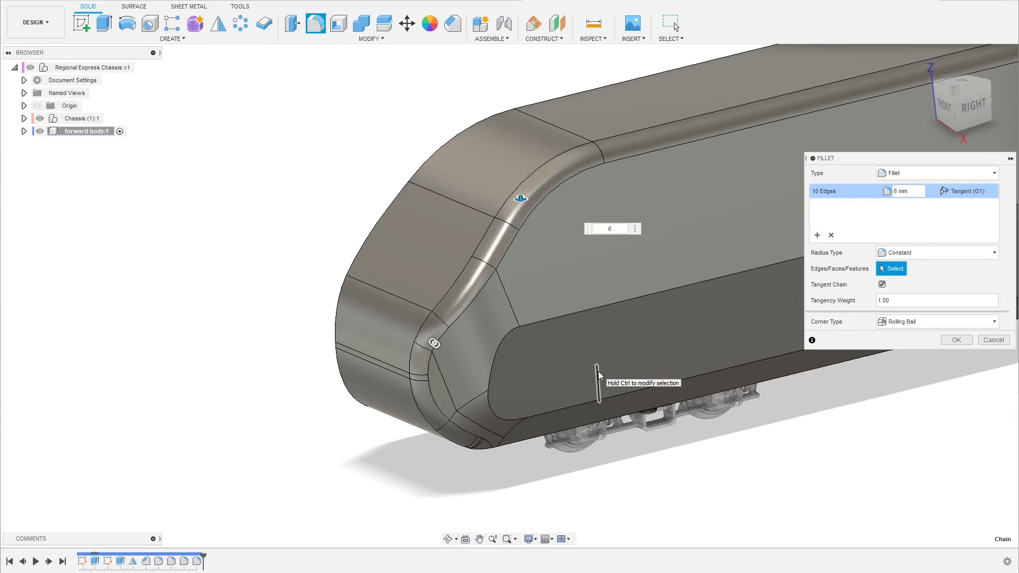
key(BackSpace)
text(8)
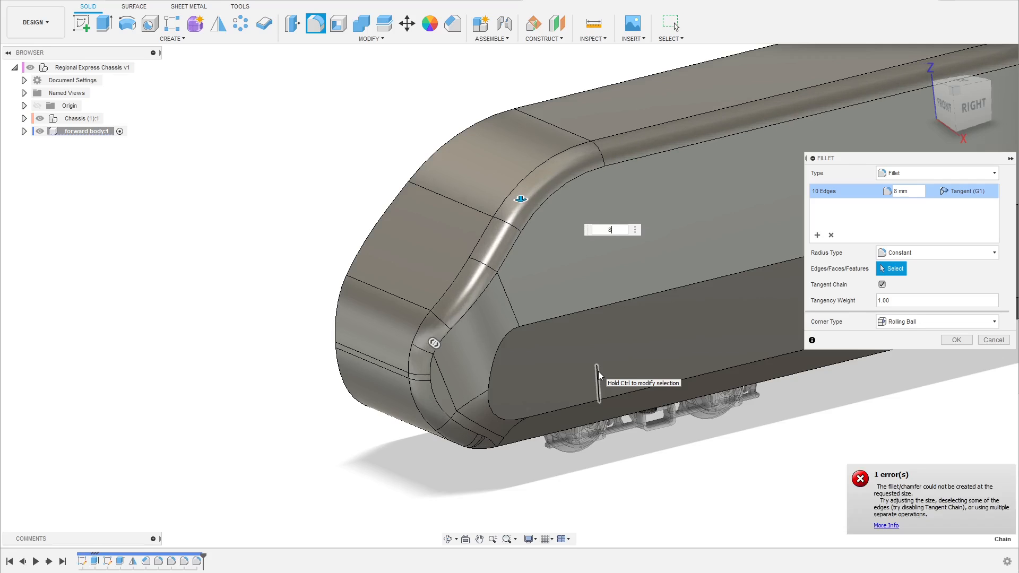
click(994, 341)
- Examine the lower nose corner and the short edge where the side edge chain meets the underside
scroll(531, 394, down, 3)
shift+middle_drag(508, 395, 483, 392)
scroll(476, 428, up, 5)
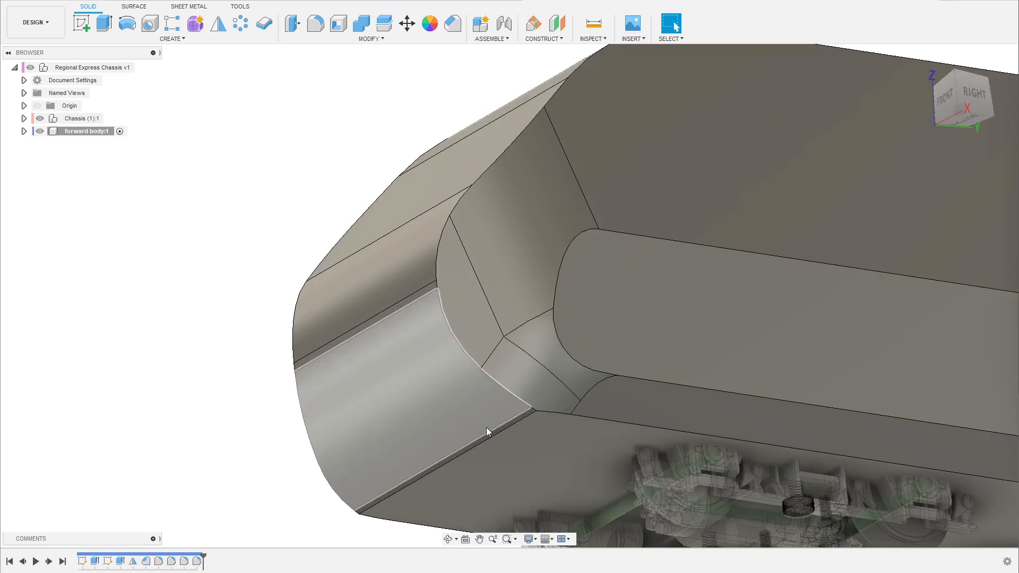
scroll(575, 411, up, 5)
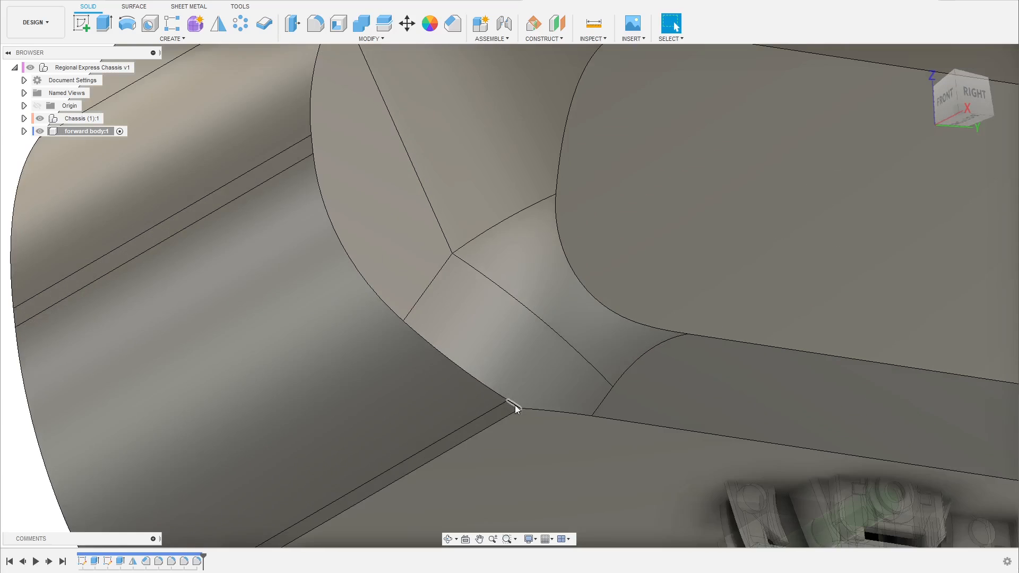
click(515, 408)
scroll(505, 364, down, 5)
scroll(304, 391, down, 3)
scroll(304, 387, down, 1)
click(285, 366)
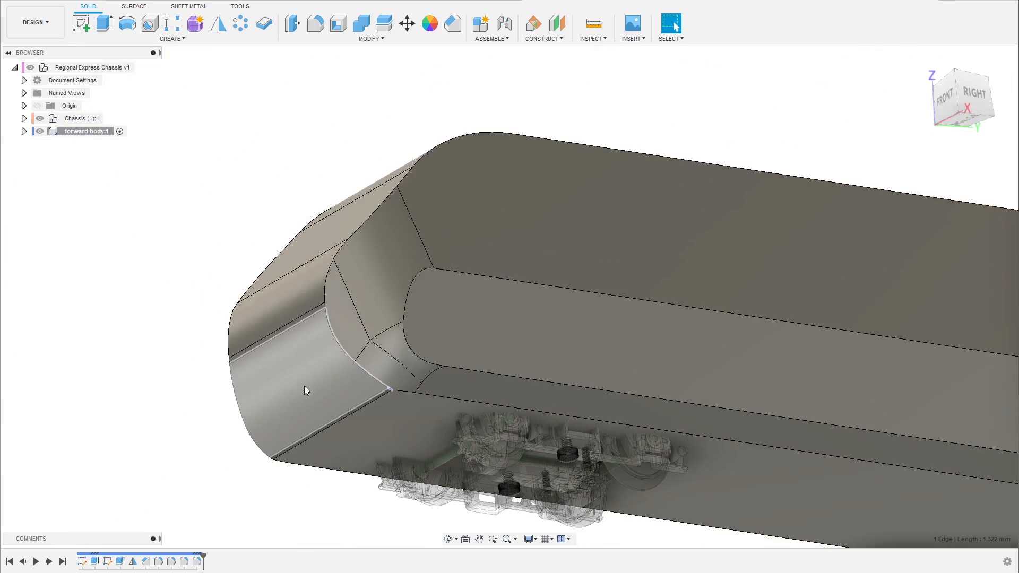
scroll(310, 356, down, 4)
mouse_move(313, 355)
shift+middle_down()
mouse_move(303, 378)
mouse_move(321, 367)
shift+middle_up()
scroll(303, 363, up, 4)
click(164, 436)
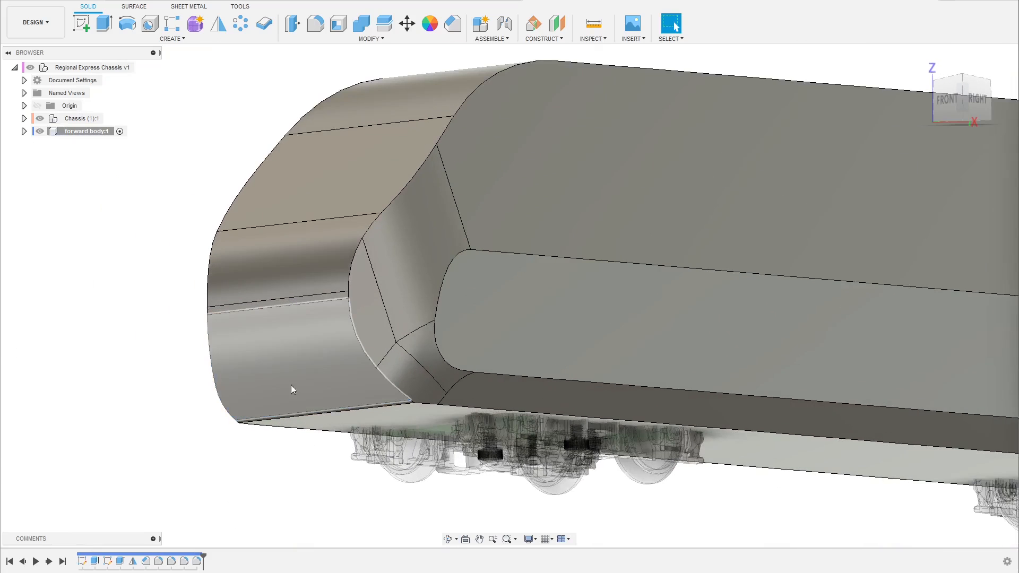
- Edit the 25 mm nose front fillet to exclude the lower horizontal edge, keeping only the upper one
click(335, 362)
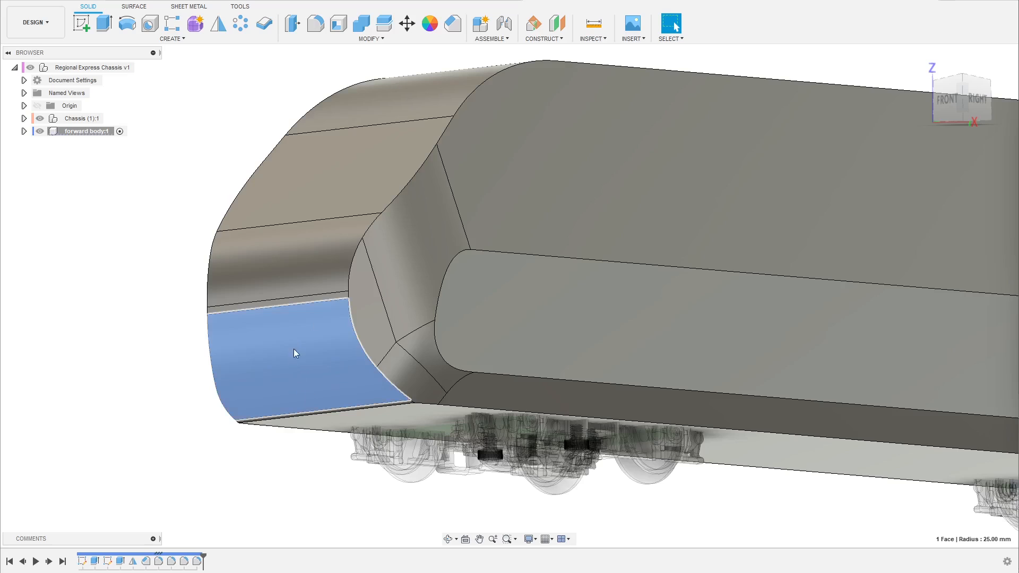
double_click(159, 562)
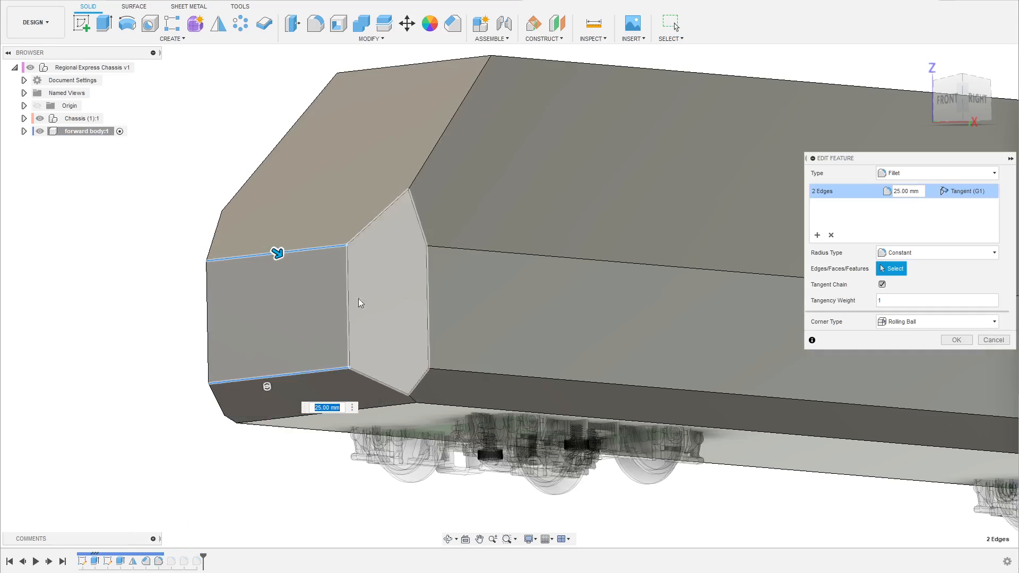
click(284, 376)
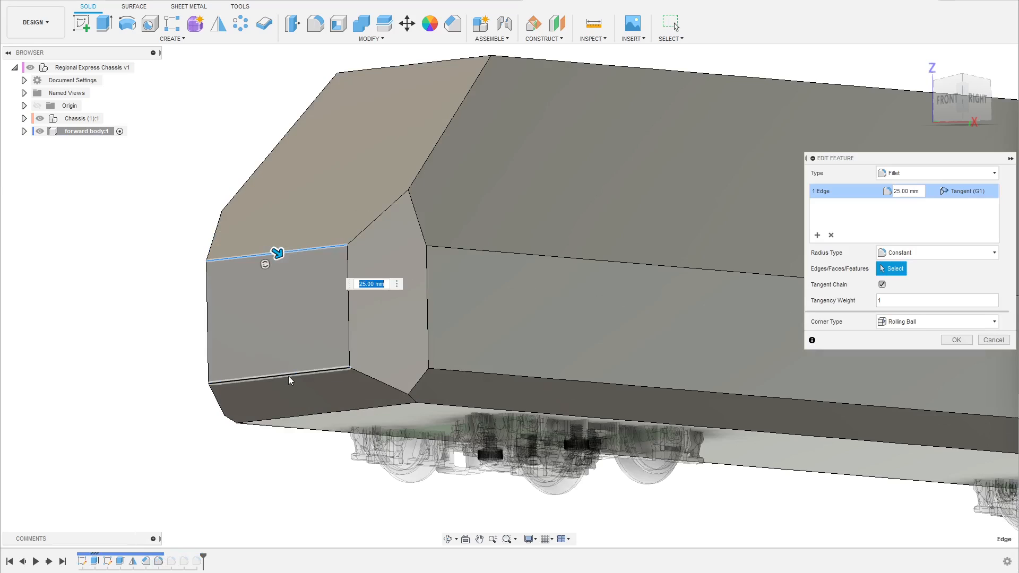
click(956, 340)
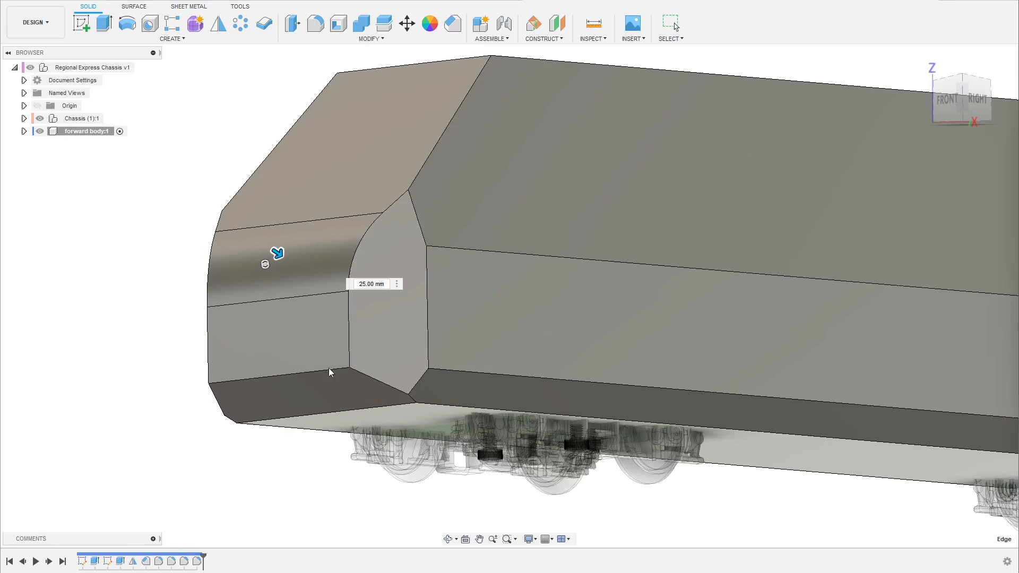
- Fillet the nose front's lower horizontal edge separately with an 18.5 mm radius
key(f)
click(299, 378)
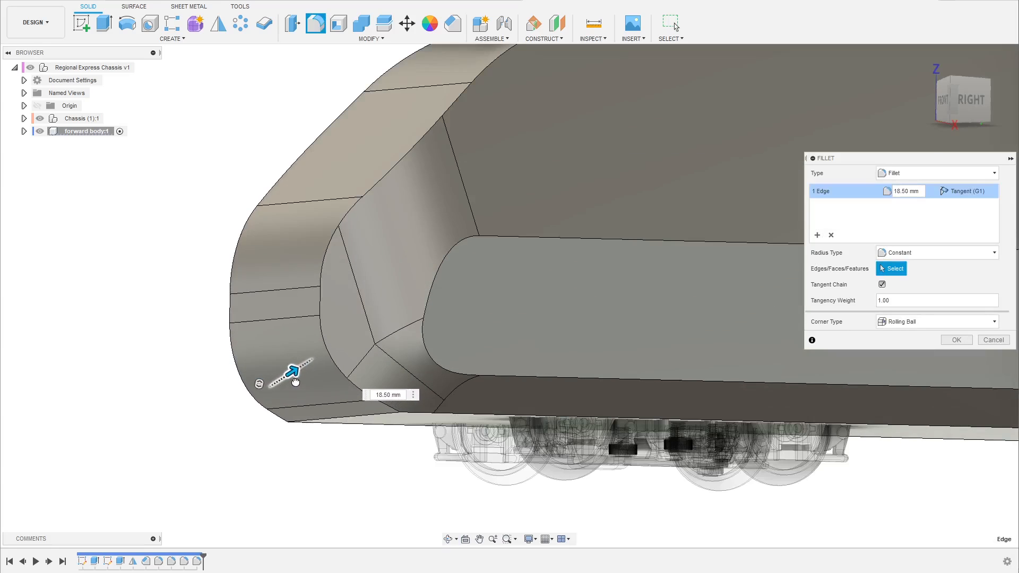
click(956, 340)
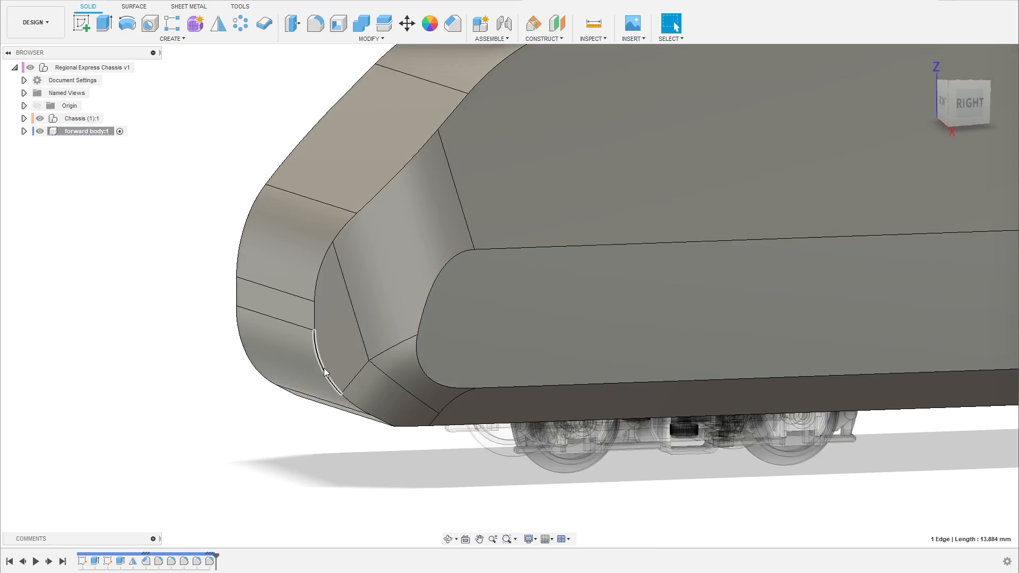
- Try a 10 mm fillet on the roof and nose edge chains of both sides, inspect the lower corner, and cancel
key(f)
scroll(325, 373, down, 3)
shift+middle_drag(326, 414, 297, 355)
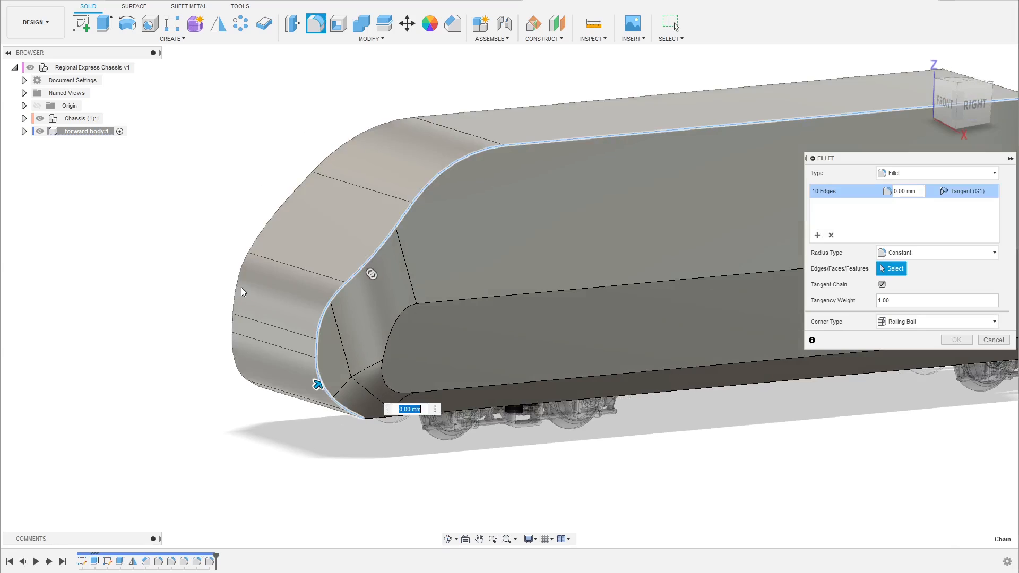
click(238, 284)
text(10)
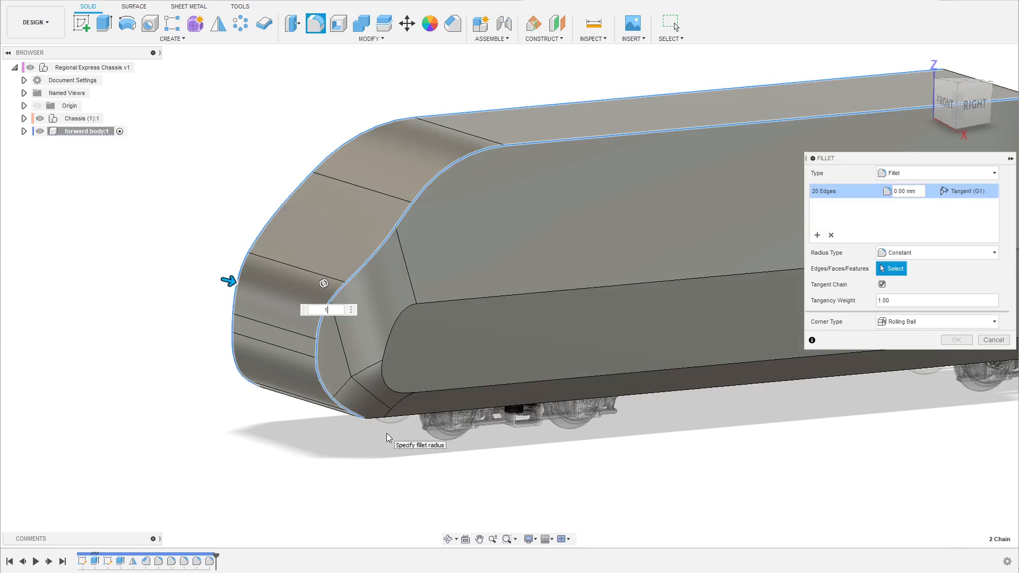
shift+middle_drag(385, 432, 379, 412)
scroll(361, 435, up, 4)
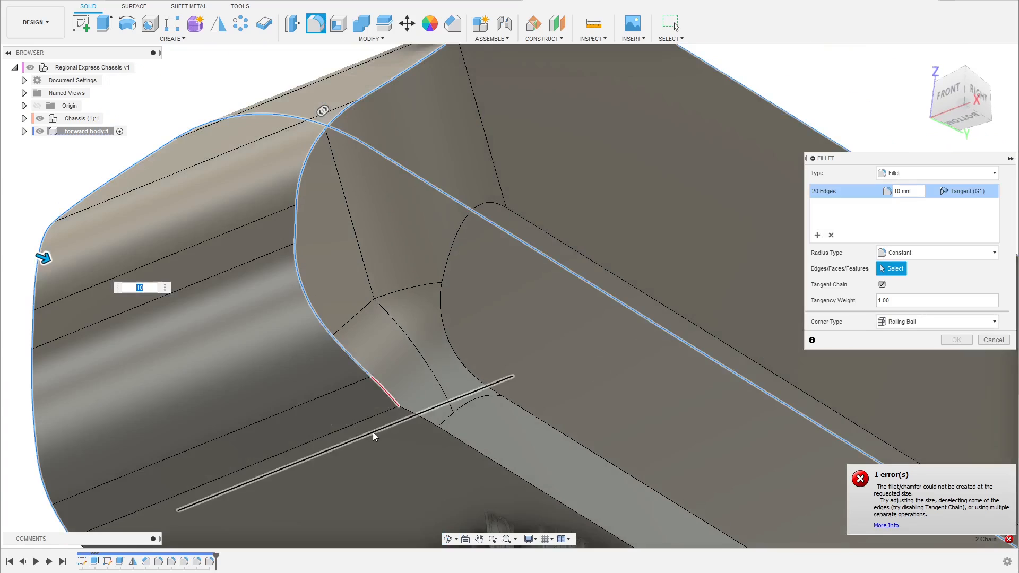
scroll(374, 428, up, 1)
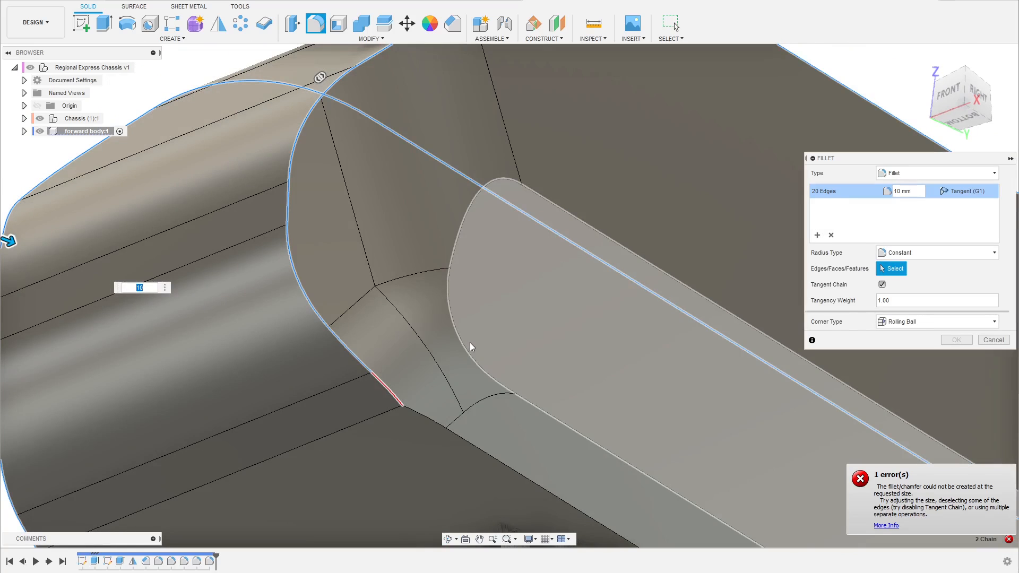
shift+middle_drag(470, 343, 473, 354)
click(1006, 341)
- Delete the separate fillet on the nose front's lower horizontal edge
scroll(285, 461, down, 3)
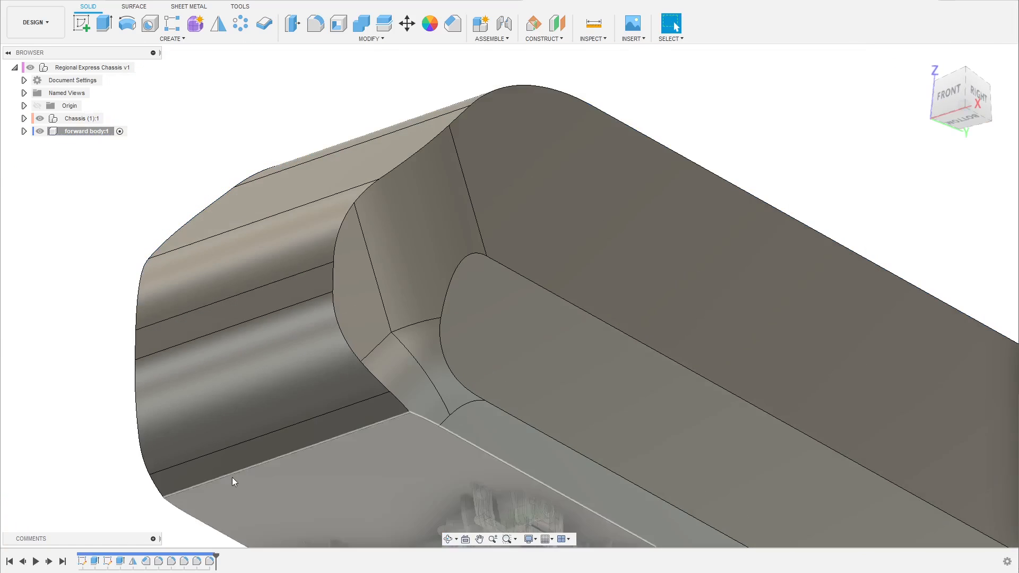
click(327, 377)
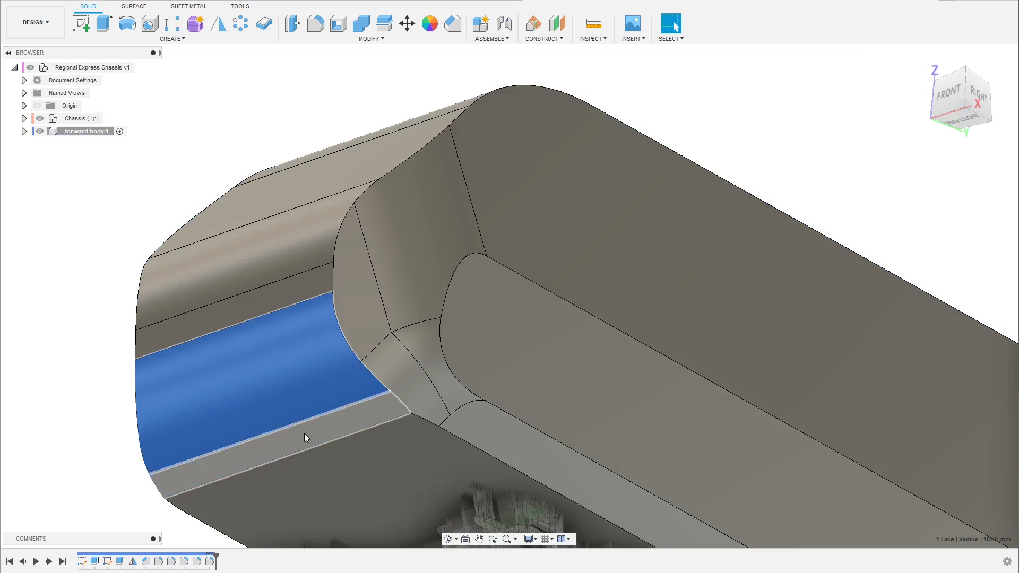
click(207, 561)
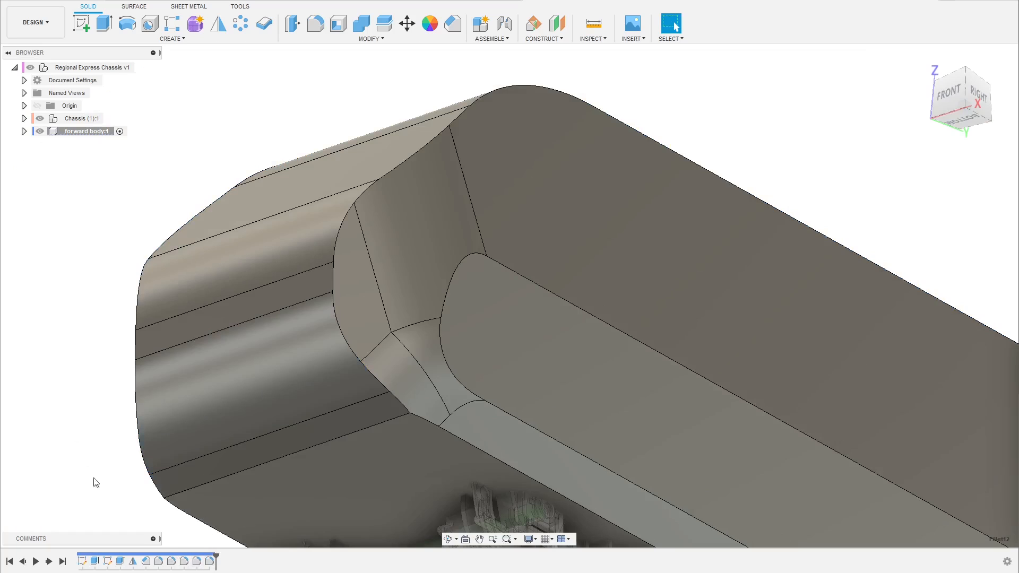
click(183, 561)
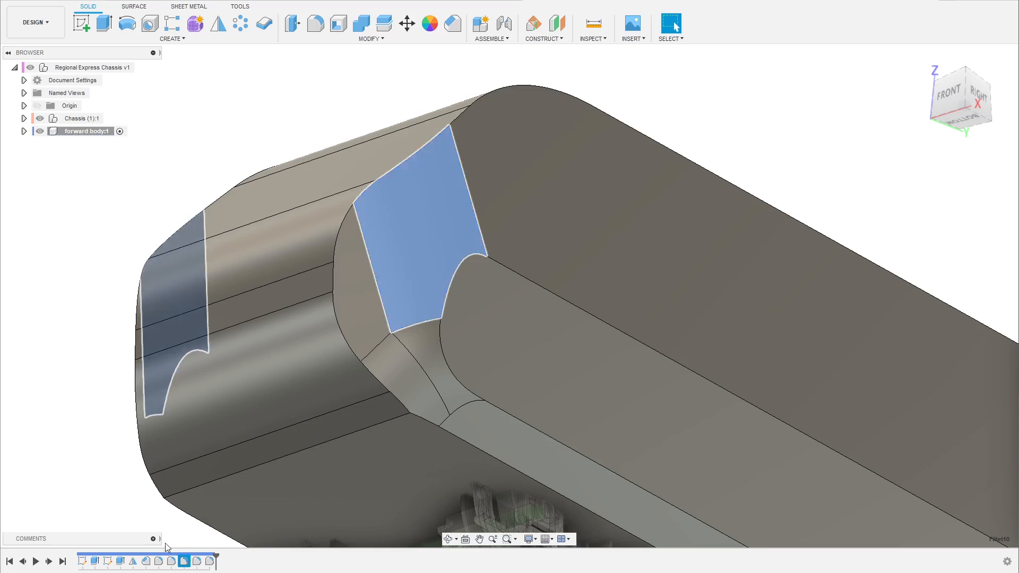
click(210, 561)
right_click(211, 564)
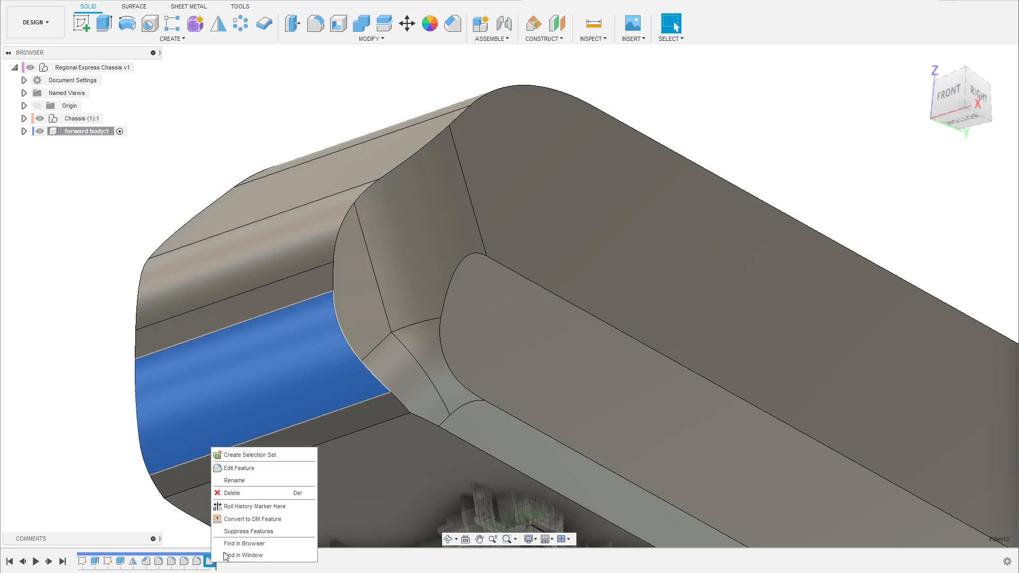
click(232, 493)
- Start a 10 mm fillet on the roof and nose edge chains of both body sides and inspect the preview around the nose
shift+middle_drag(371, 397, 355, 440)
scroll(287, 468, down, 3)
mouse_move(314, 387)
shift+middle_down()
mouse_move(317, 373)
mouse_move(320, 384)
shift+middle_up()
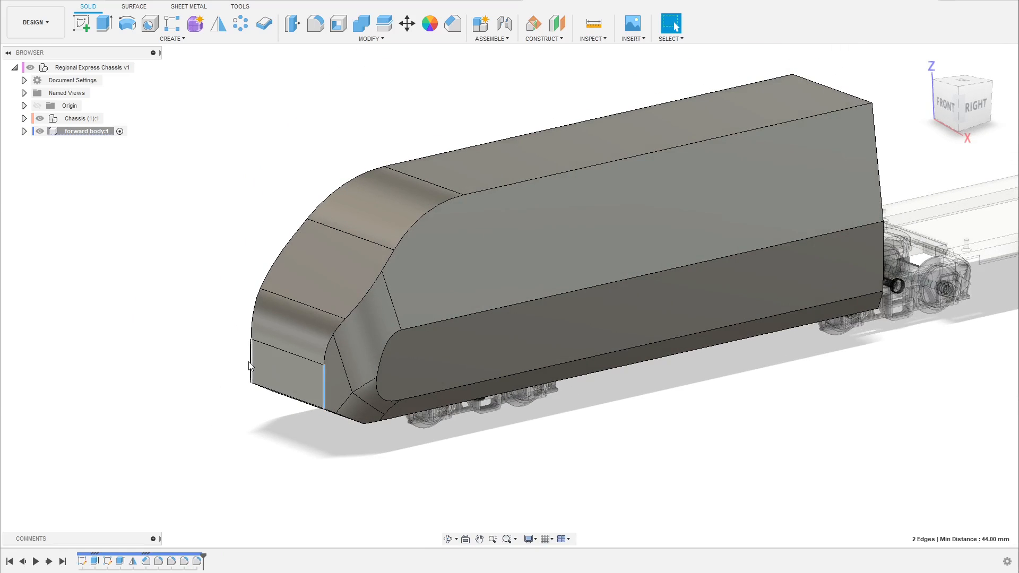
key(f)
key(Return)
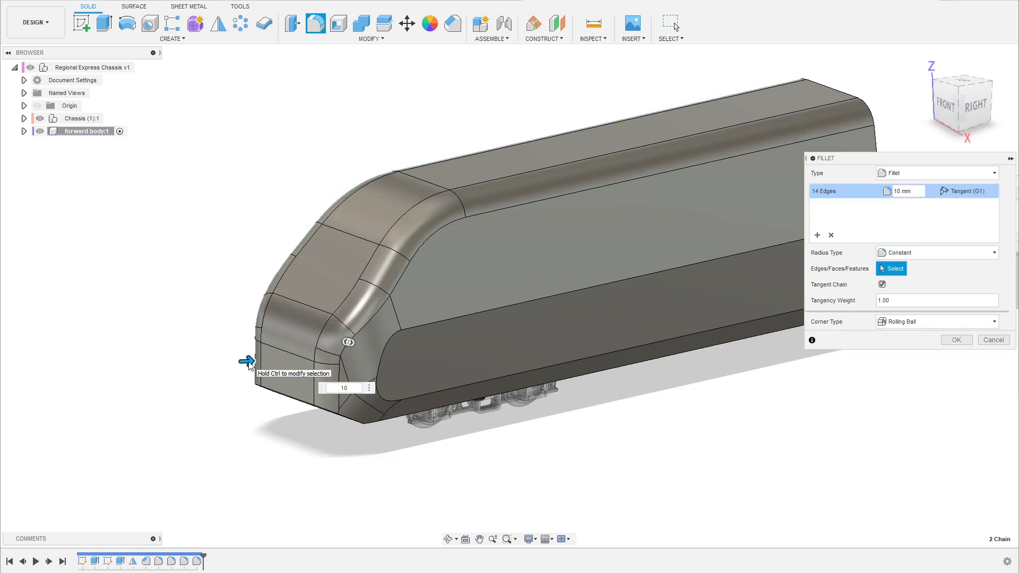
scroll(287, 469, down, 2)
shift+middle_drag(288, 473, 288, 451)
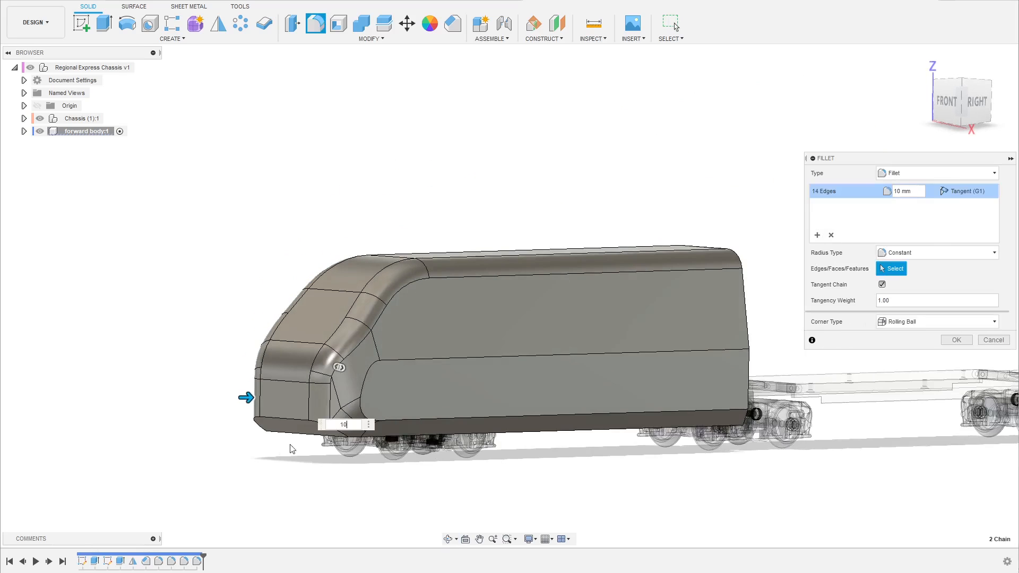
scroll(311, 380, up, 1)
shift+middle_drag(311, 380, 295, 392)
scroll(307, 377, up, 2)
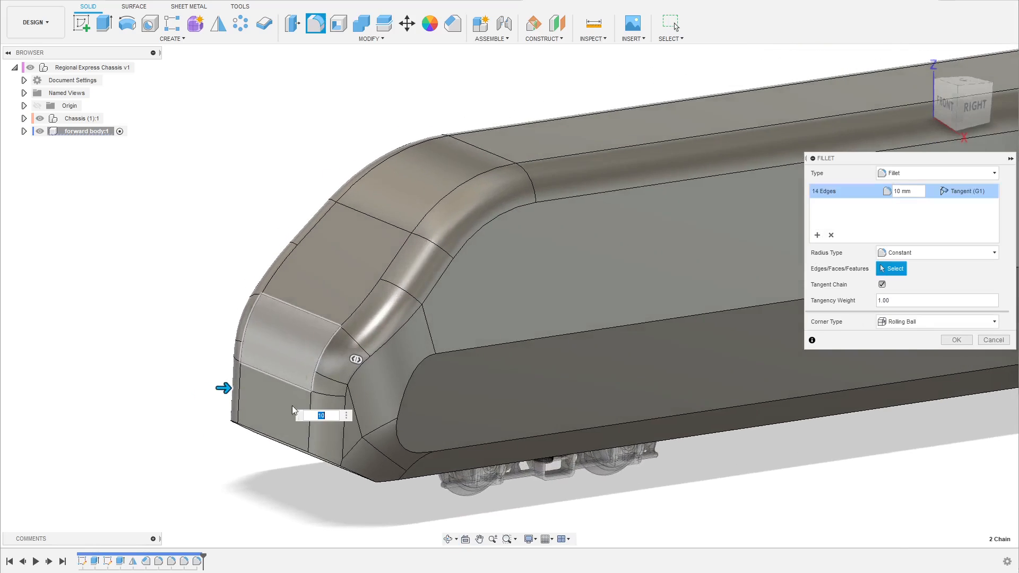
scroll(296, 471, up, 3)
scroll(272, 489, down, 1)
shift+middle_drag(272, 493, 266, 488)
scroll(292, 542, down, 1)
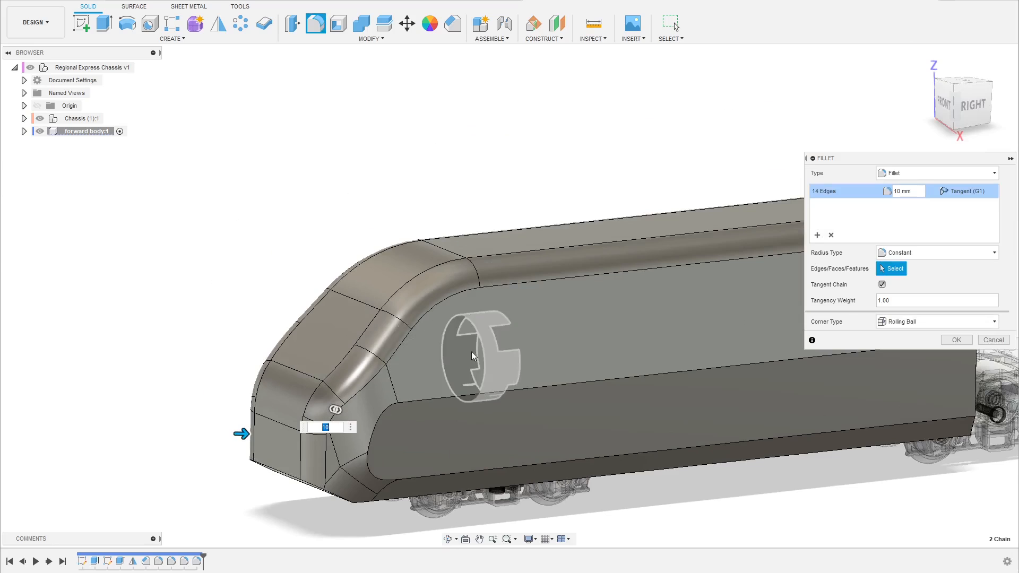
- Set the radius of the roof and nose side-edge fillet to 16 mm and apply it
mouse_move(461, 358)
text(16)
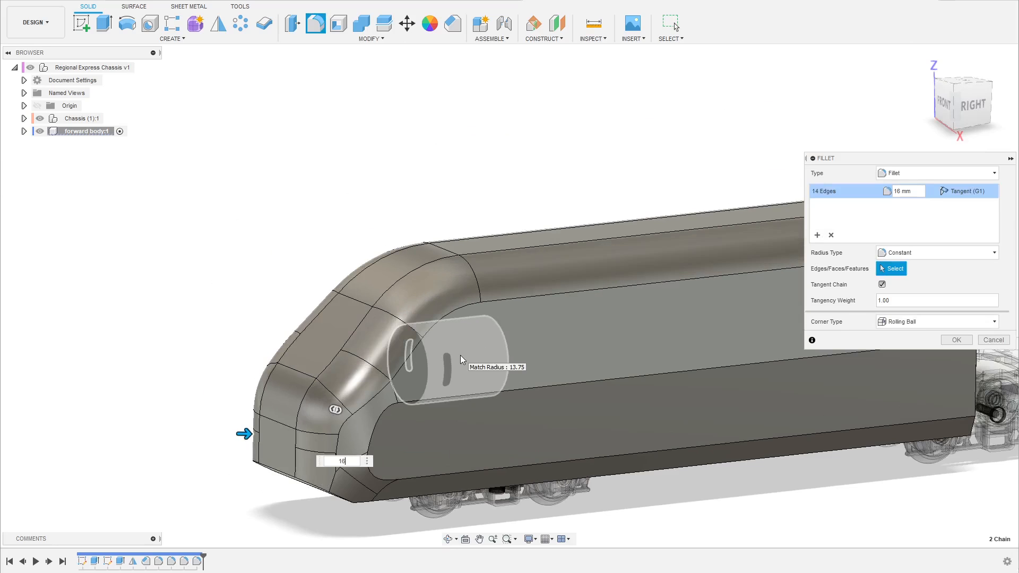
shift+middle_drag(396, 254, 383, 286)
scroll(248, 374, down, 2)
mouse_move(247, 376)
shift+middle_down()
mouse_move(252, 334)
mouse_move(222, 376)
mouse_move(221, 361)
mouse_move(250, 378)
shift+middle_up()
scroll(254, 396, down, 2)
scroll(331, 266, up, 2)
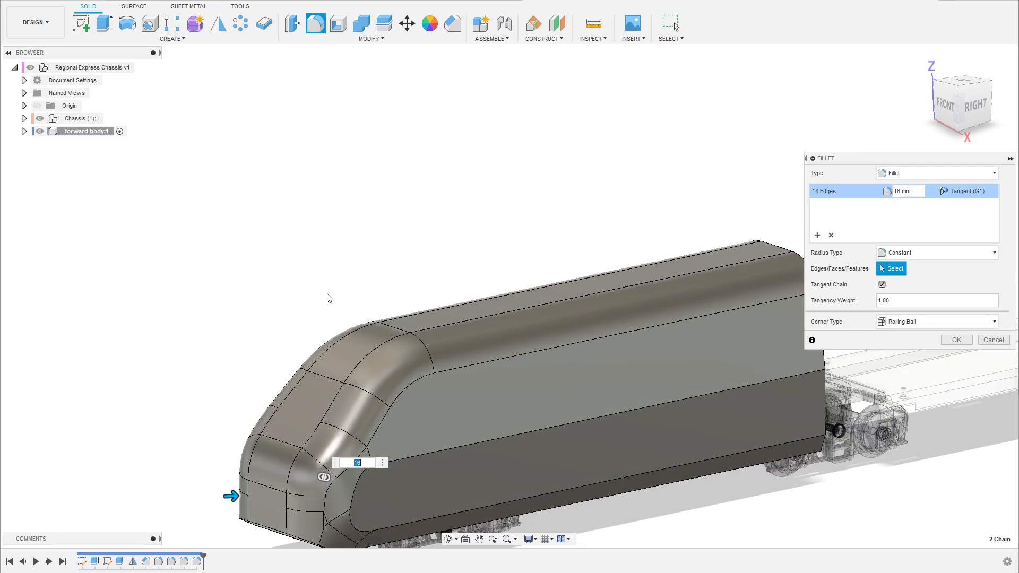
scroll(280, 321, down, 1)
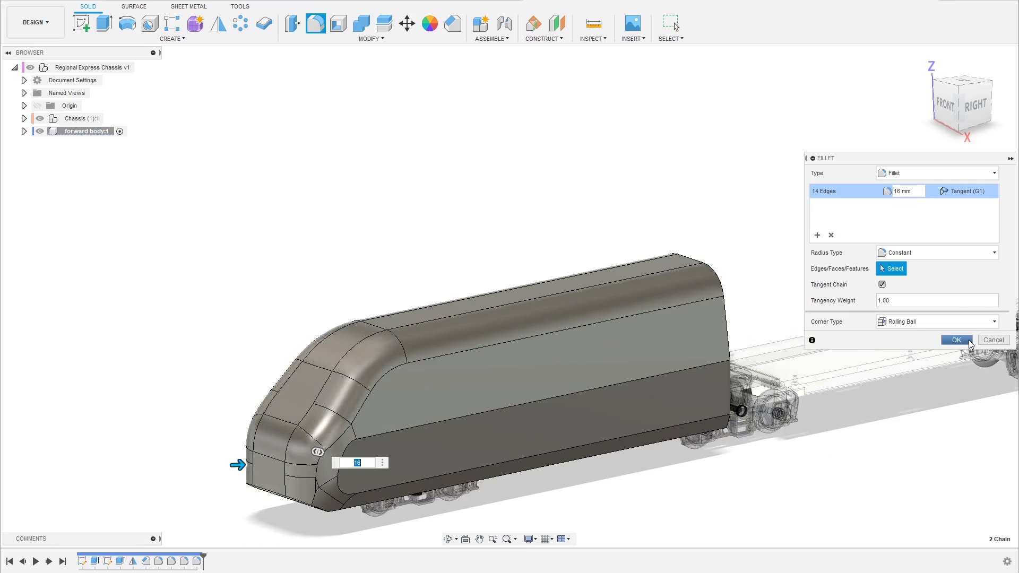
click(969, 342)
- Start a 5 mm fillet on the tangent edge chain along the nose front's lower edge
shift+middle_drag(394, 347, 260, 474)
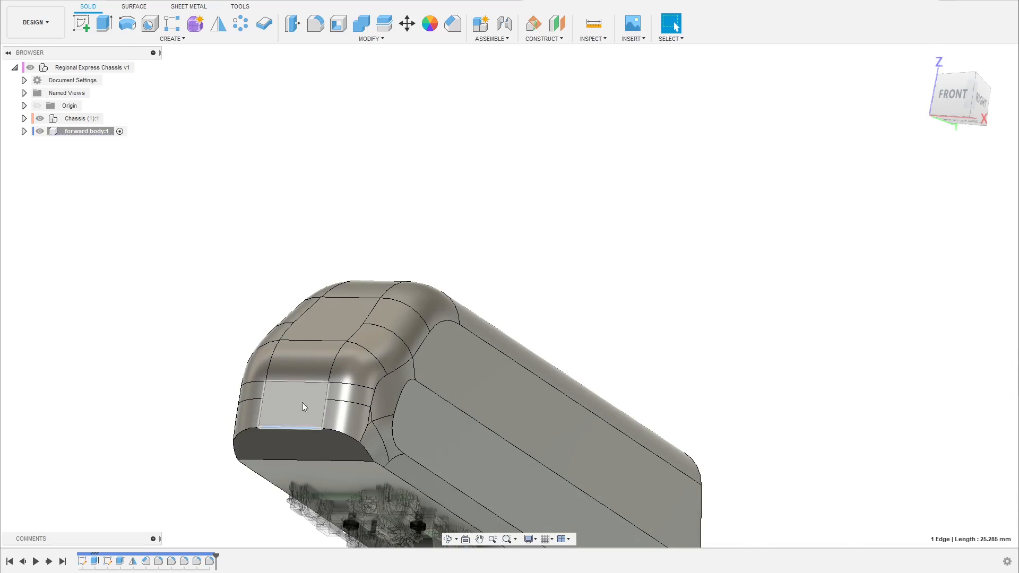
scroll(302, 405, up, 2)
click(344, 440)
key(f)
scroll(268, 272, down, 3)
scroll(293, 451, up, 3)
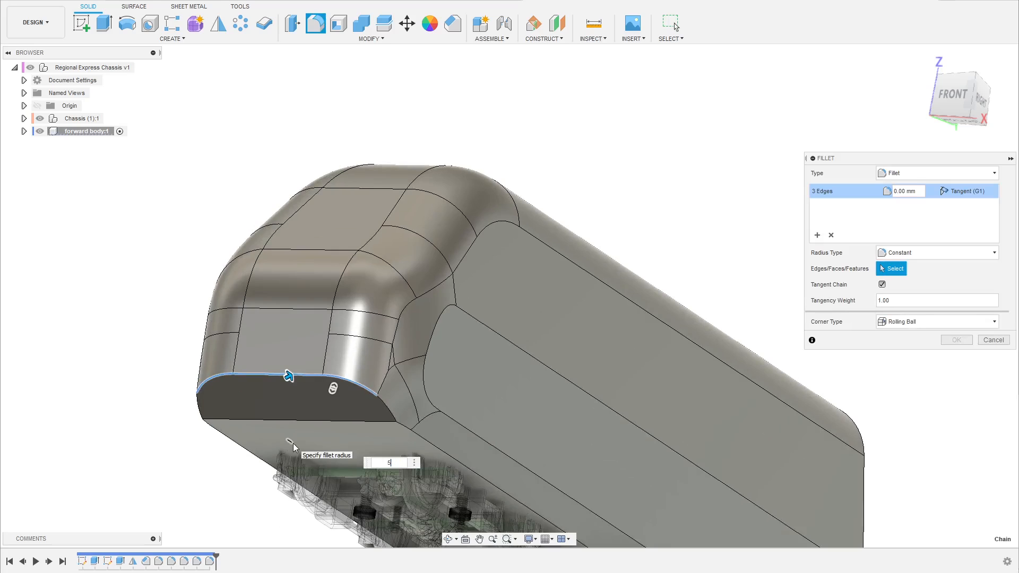
shift+middle_drag(227, 310, 320, 355)
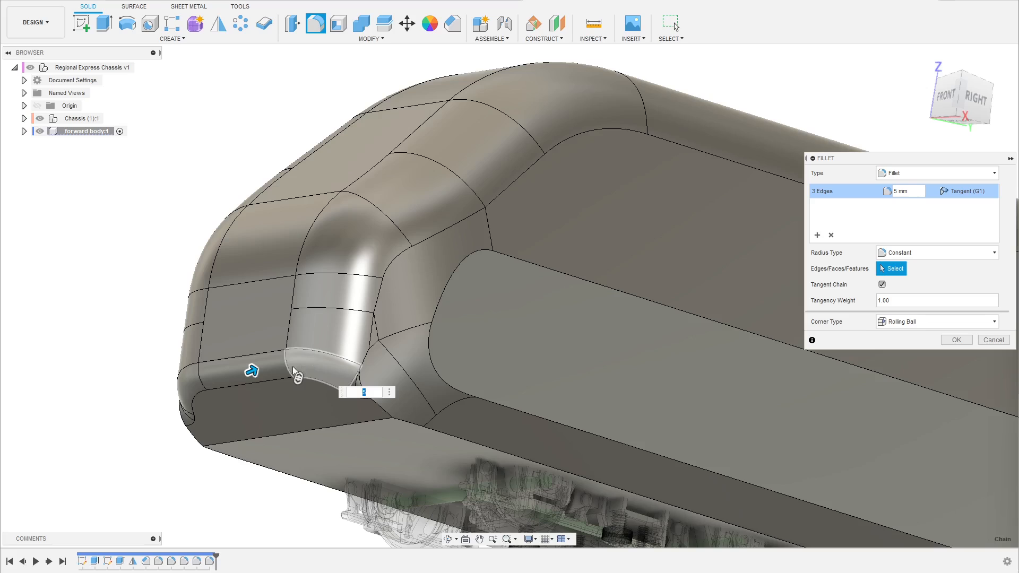
- Increase the radius of the nose's lower-edge fillet to 15 mm and apply it
drag(254, 370, 258, 368)
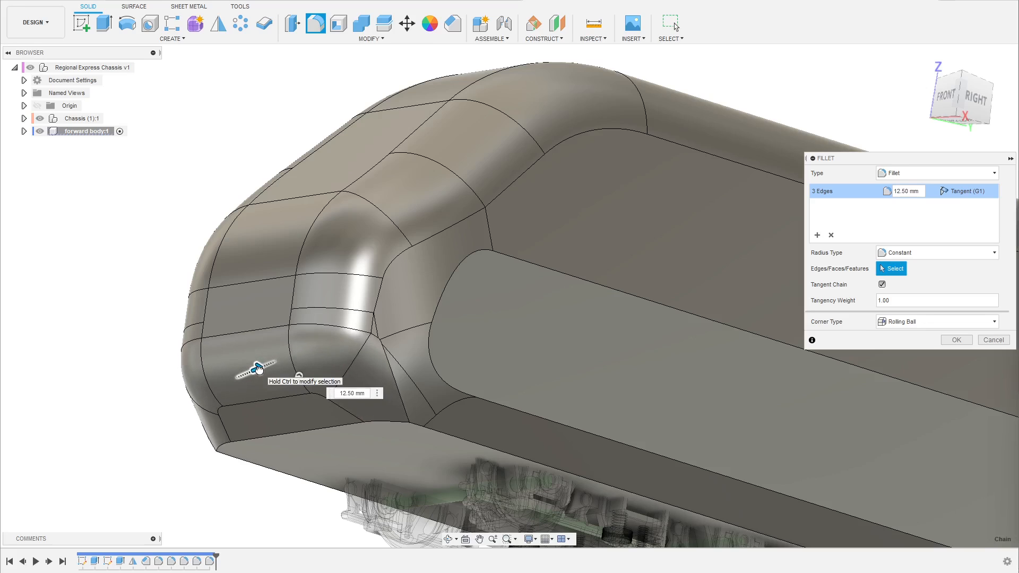
drag(258, 369, 260, 371)
scroll(223, 308, down, 2)
shift+middle_drag(223, 308, 225, 354)
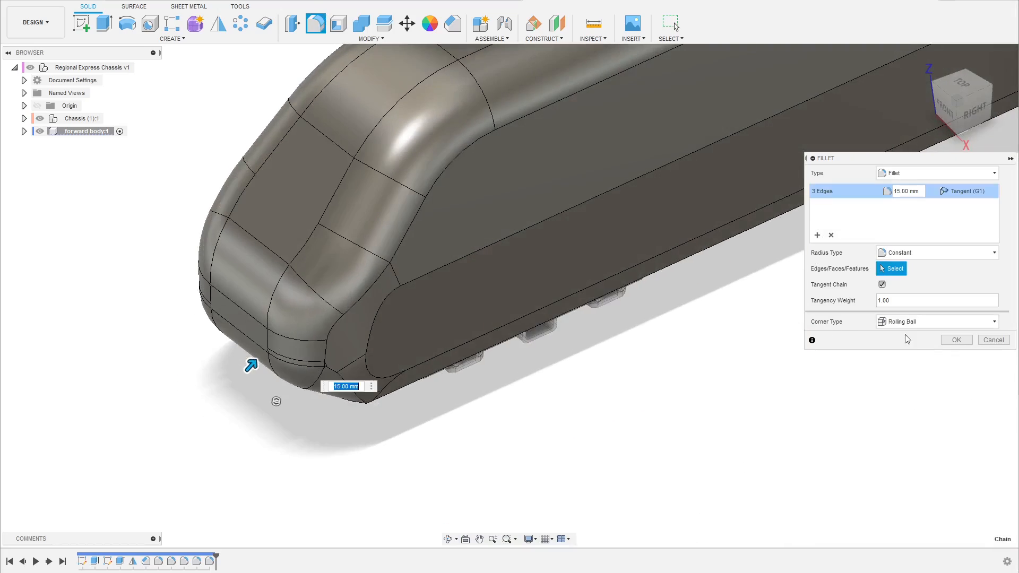
click(960, 340)
- Start a 5 mm fillet on the edge chains bordering the lower side panels on both sides of the body
scroll(429, 407, down, 3)
shift+middle_drag(382, 435, 378, 413)
scroll(456, 407, down, 3)
scroll(567, 309, up, 3)
shift+middle_drag(559, 318, 428, 400)
click(435, 401)
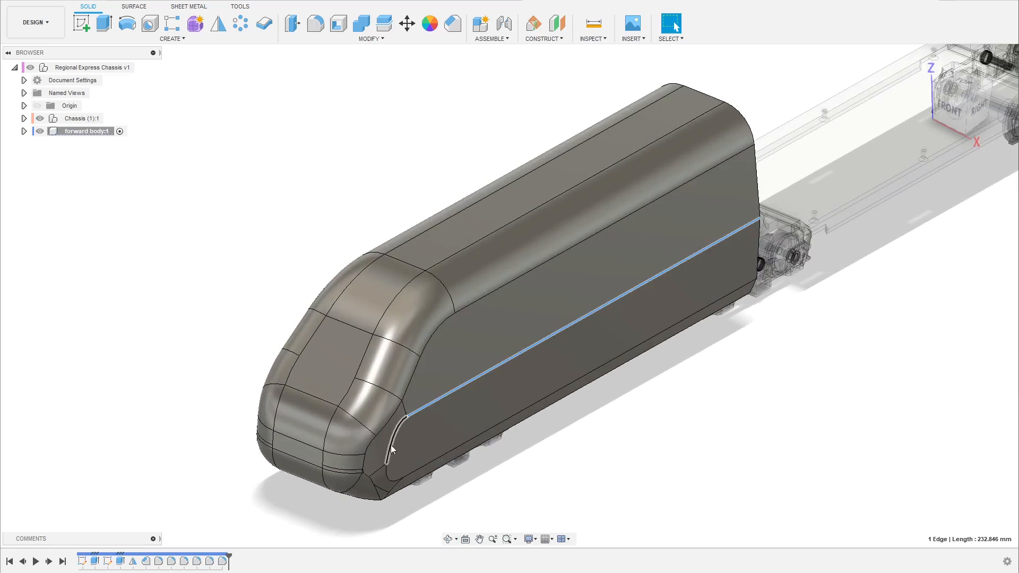
shift+middle_drag(448, 441, 436, 382)
key(f)
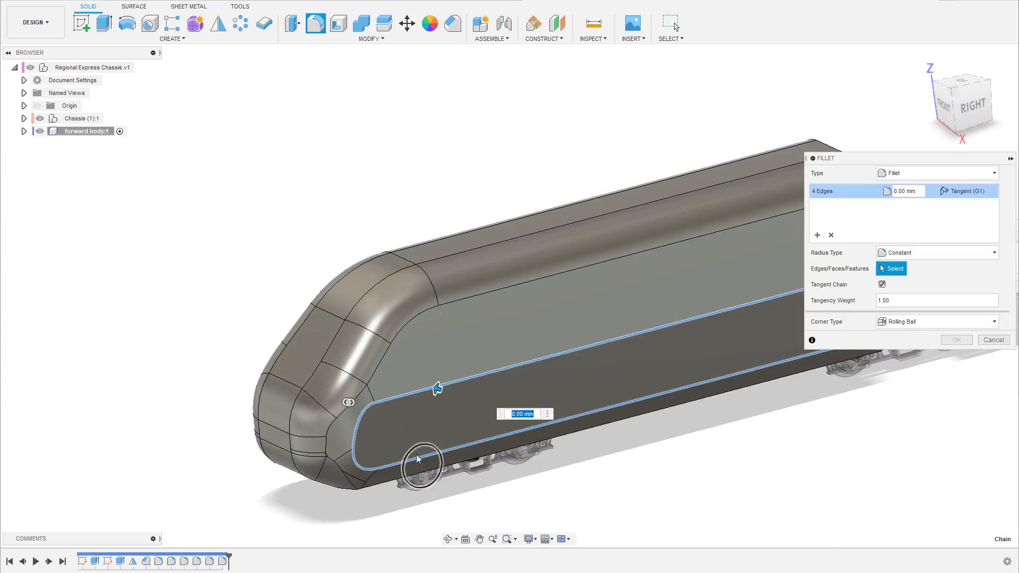
shift+middle_drag(455, 321, 427, 328)
shift+middle_drag(493, 324, 516, 326)
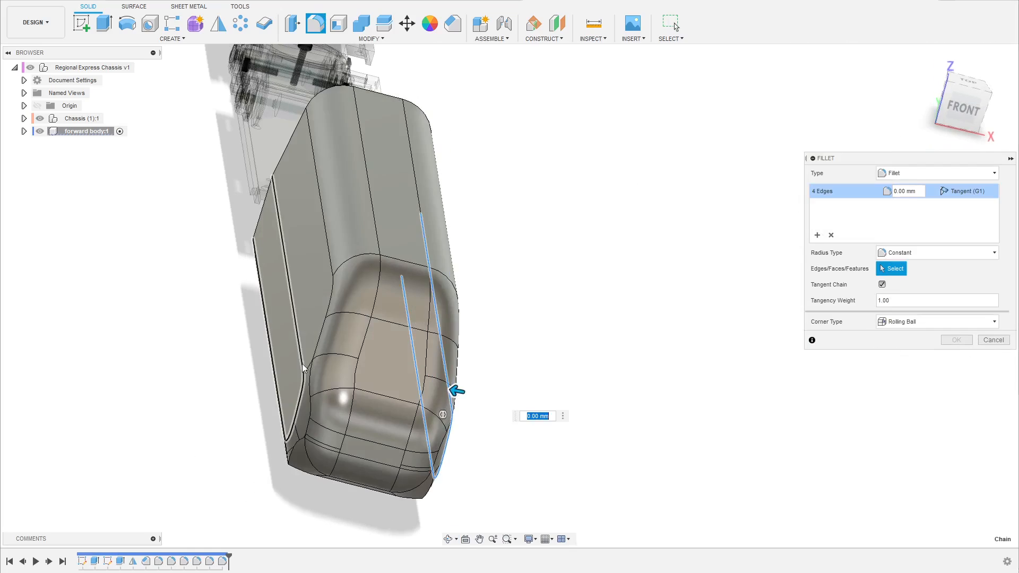
mouse_move(395, 334)
shift+middle_down()
mouse_move(361, 330)
mouse_move(397, 327)
shift+middle_up()
scroll(269, 443, up, 1)
text(5)
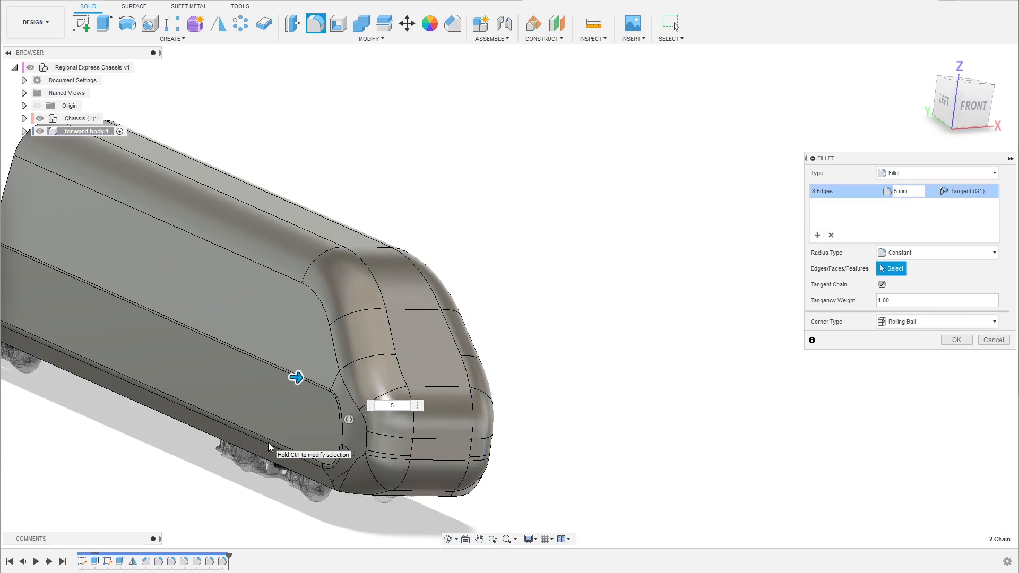
- Set the radius of the lower side-panel fillet to 20 mm and apply it
text(20)
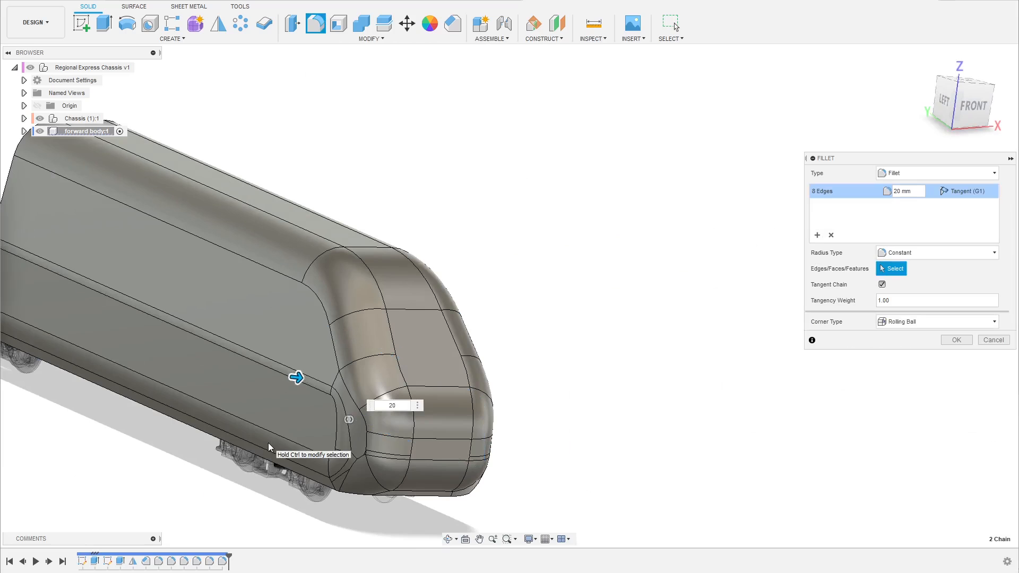
shift+middle_drag(628, 296, 560, 278)
scroll(200, 389, down, 3)
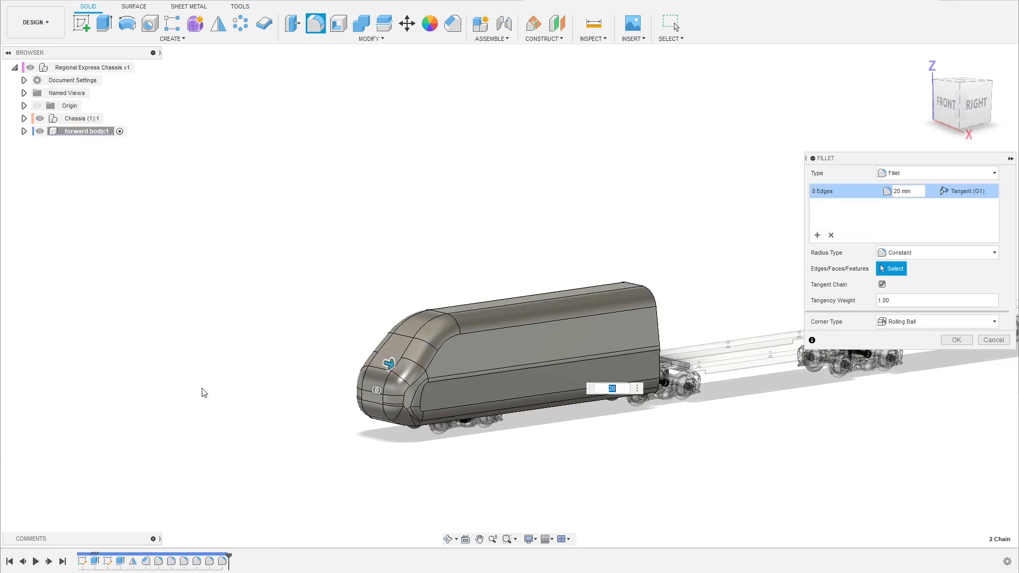
click(955, 340)
- Examine the filleted forward body's nose, roof edges and side panels from several angles
shift+middle_drag(419, 323, 359, 335)
scroll(425, 350, up, 5)
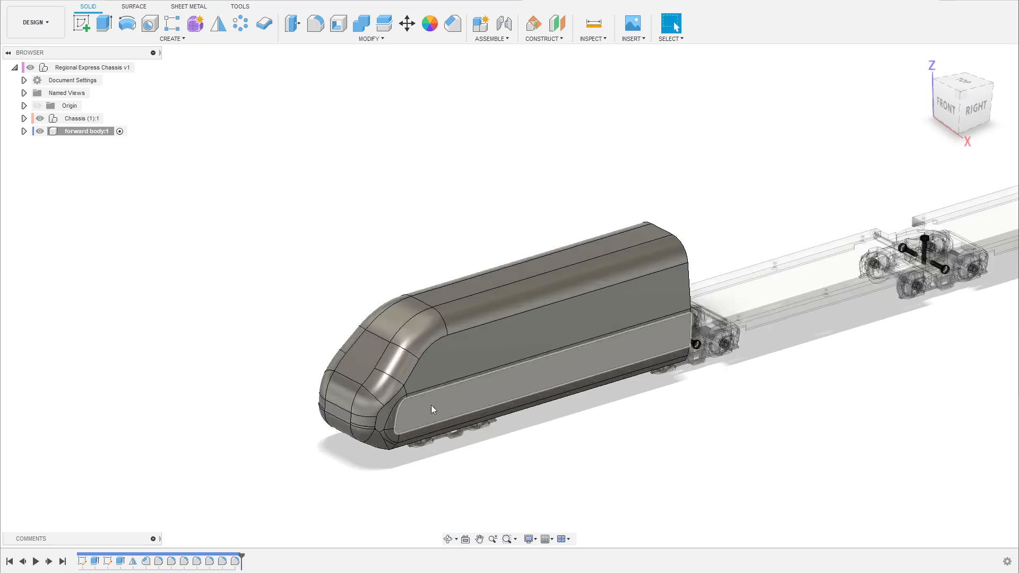
shift+middle_drag(494, 349, 468, 325)
scroll(246, 326, down, 4)
shift+middle_drag(246, 325, 422, 294)
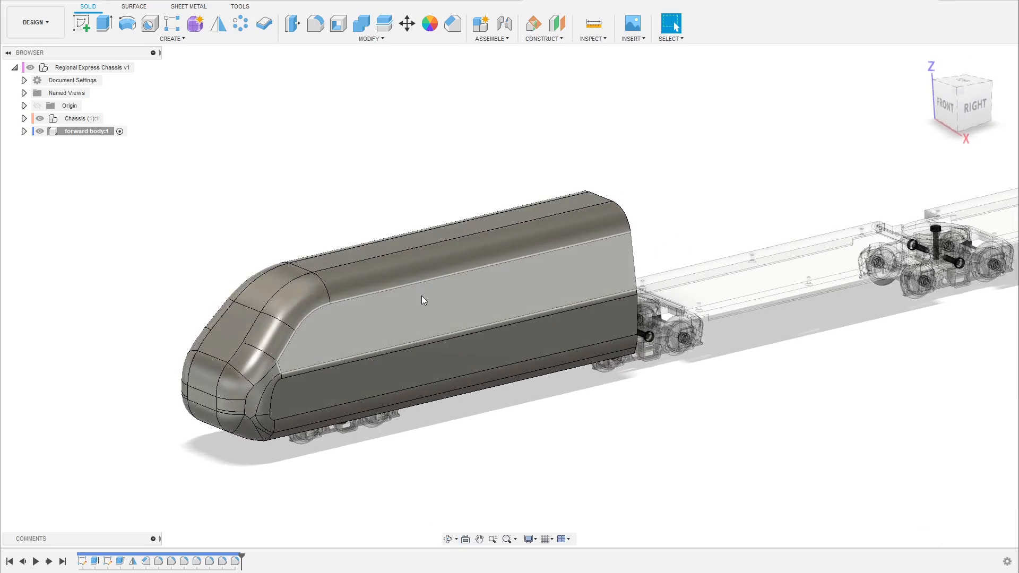
scroll(421, 293, down, 2)
scroll(393, 214, up, 3)
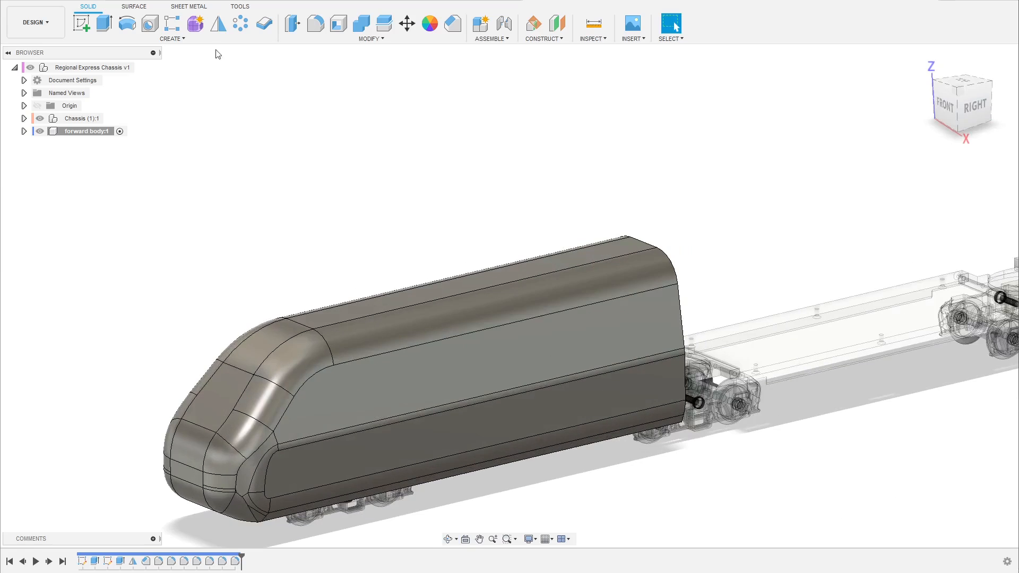
- Shell the forward body's Body2 as a whole with a 1 mm inside thickness
click(24, 132)
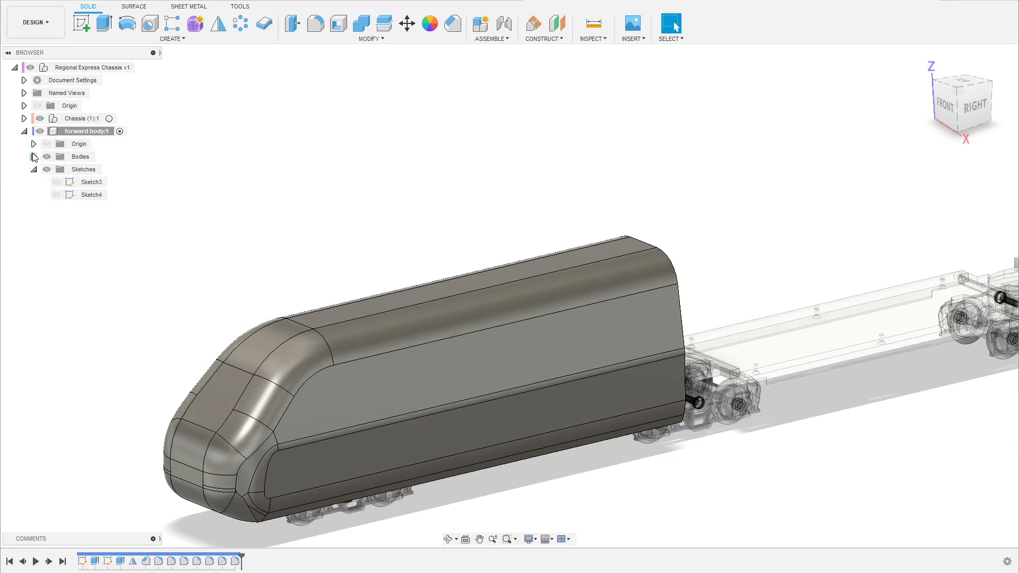
click(33, 157)
click(88, 170)
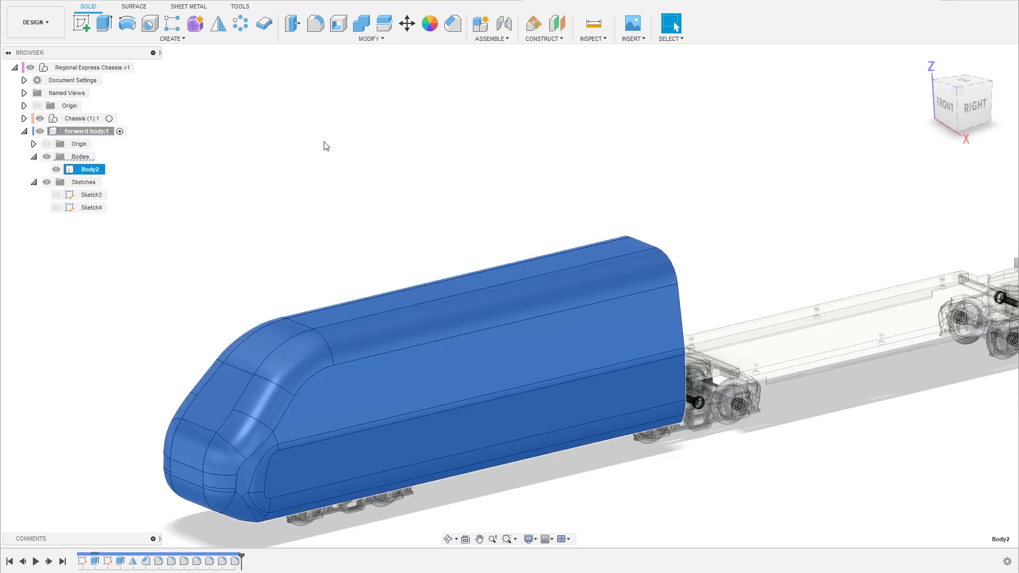
scroll(425, 144, down, 1)
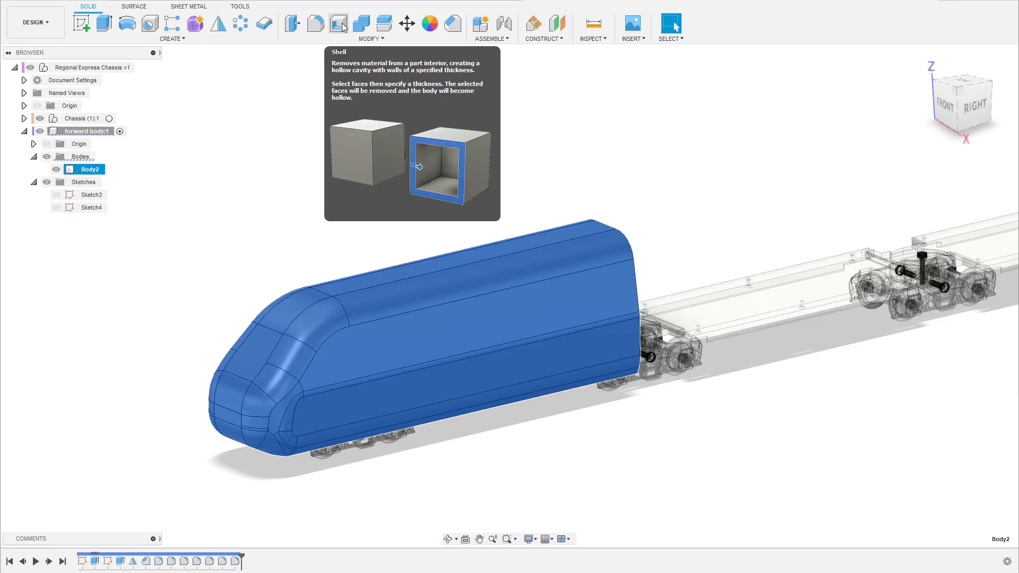
click(341, 26)
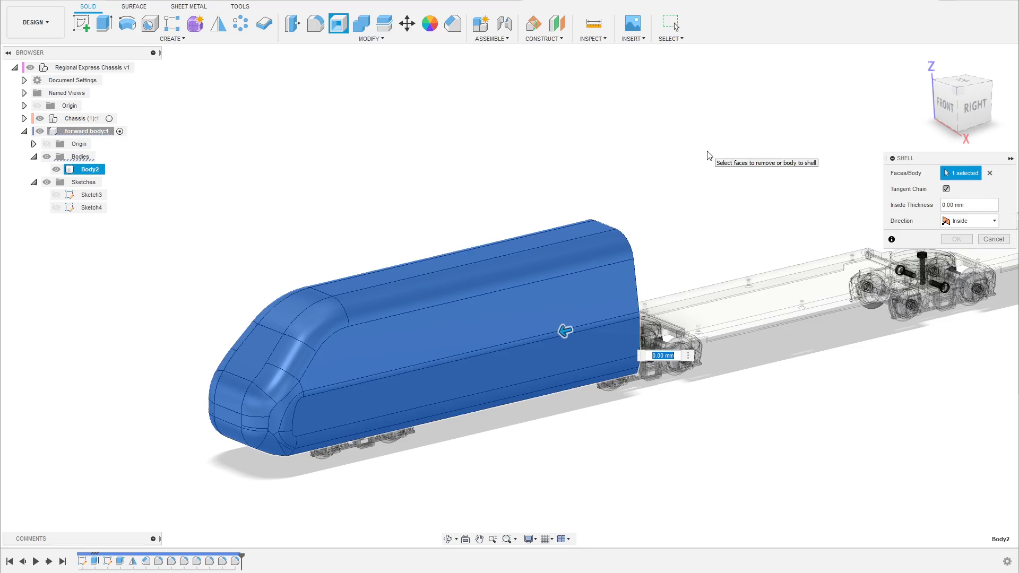
text(1)
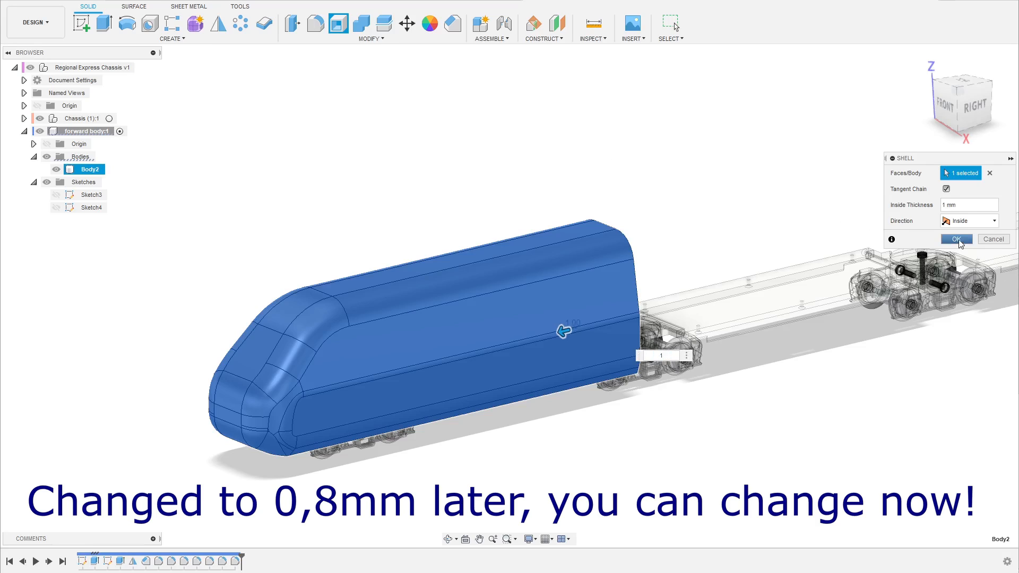
click(957, 240)
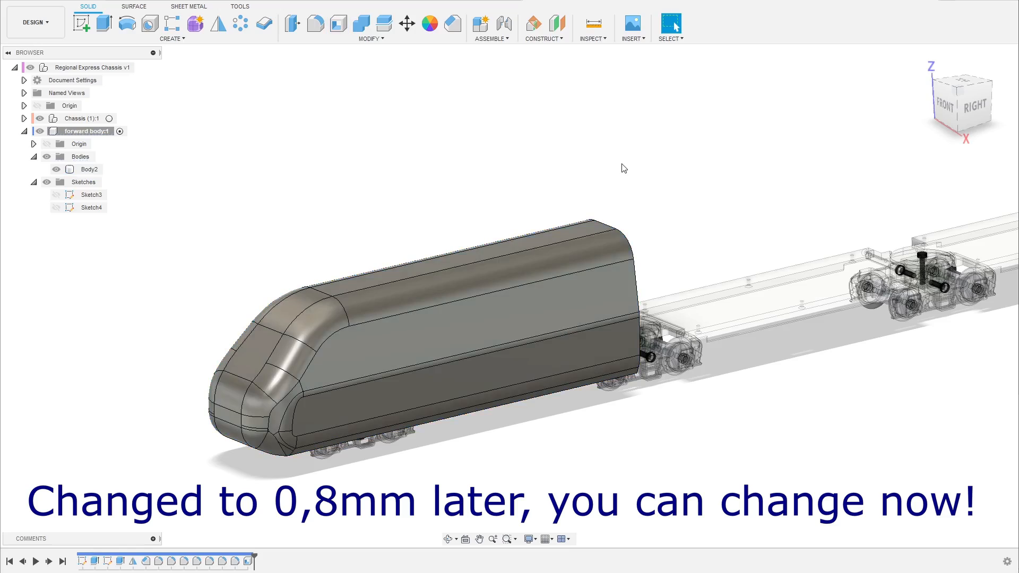